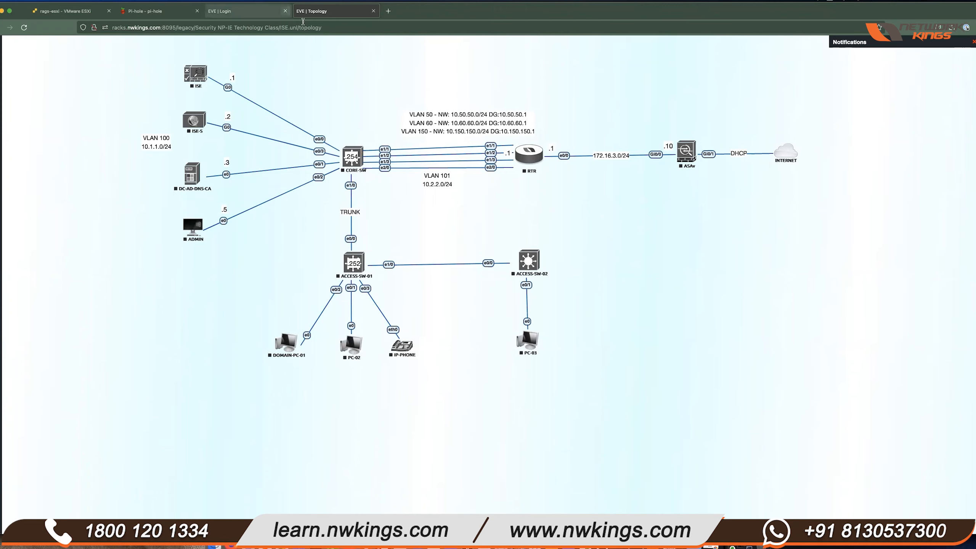
- Sign in to EVE-NG with the account password and select the ISE.unl lab to view its details
{"action": "left_click", "coordinate": [268, 17]}
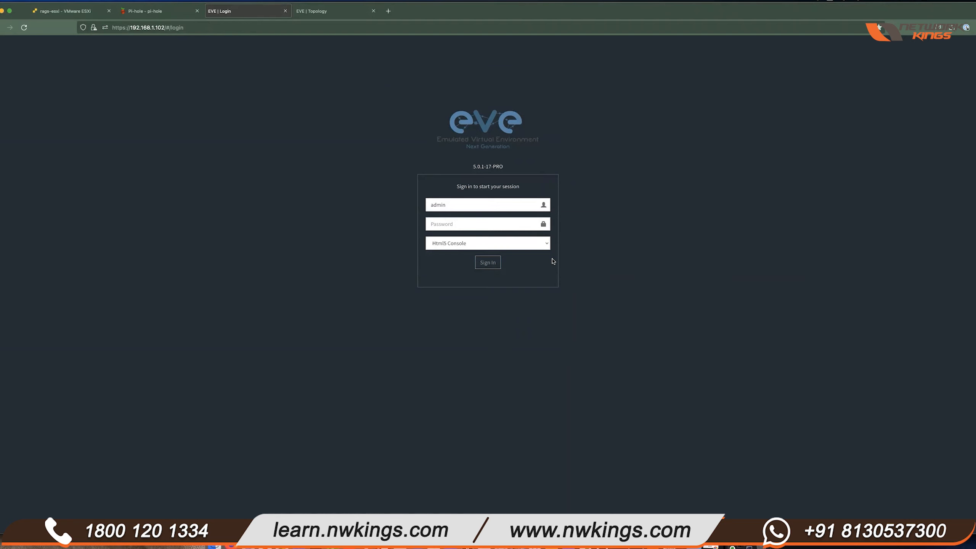
{"action": "left_click", "coordinate": [490, 220]}
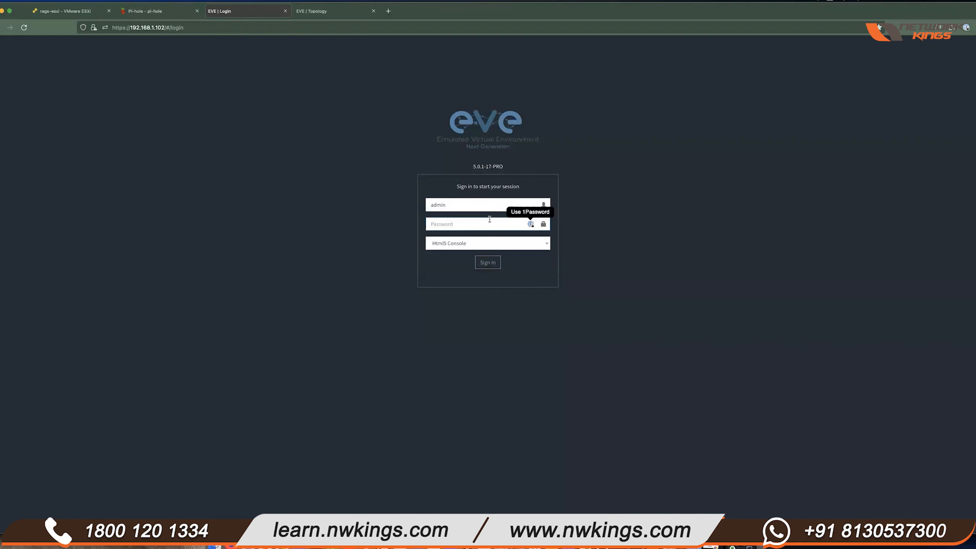
{"action": "type", "text": "eve"}
{"action": "key", "text": "Return"}
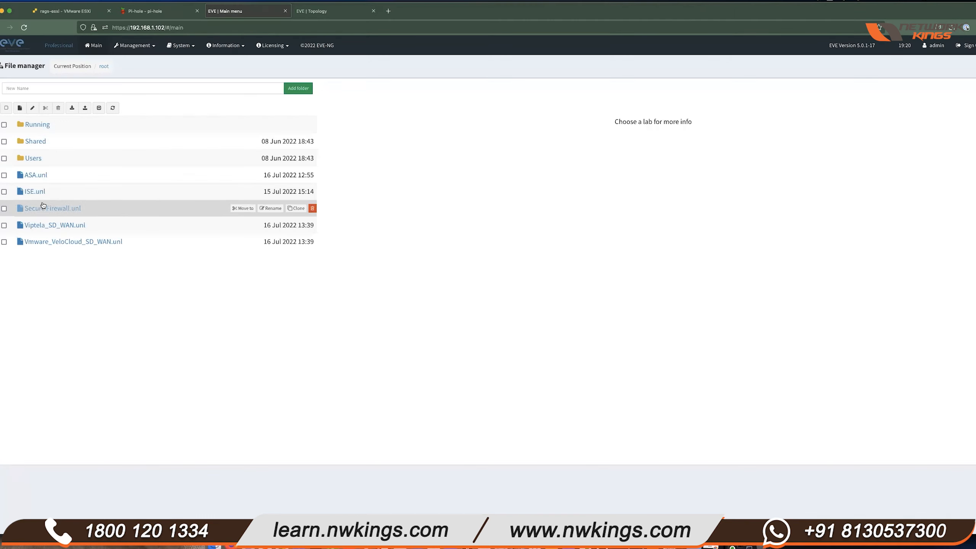
{"action": "left_click", "coordinate": [37, 194]}
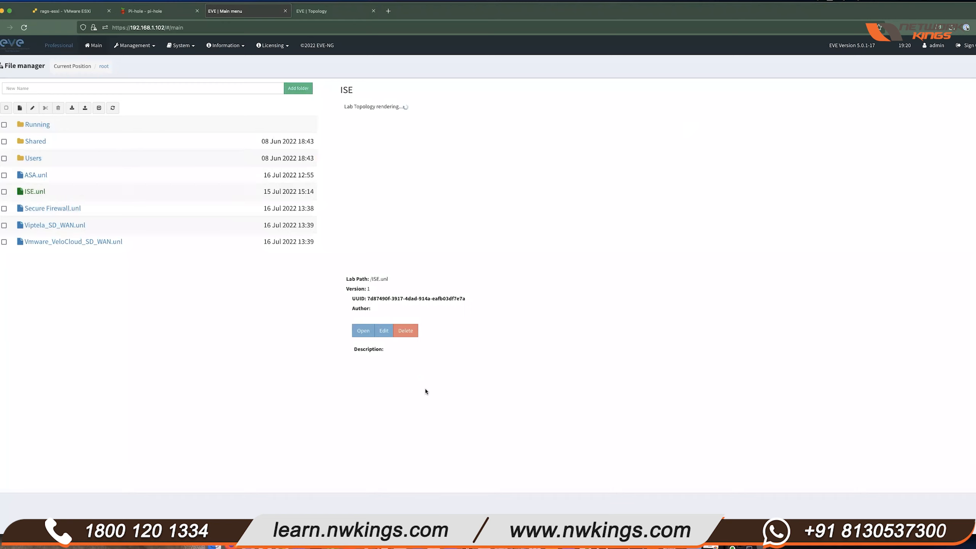
- Open the ISE.unl lab topology
{"action": "left_click", "coordinate": [363, 331]}
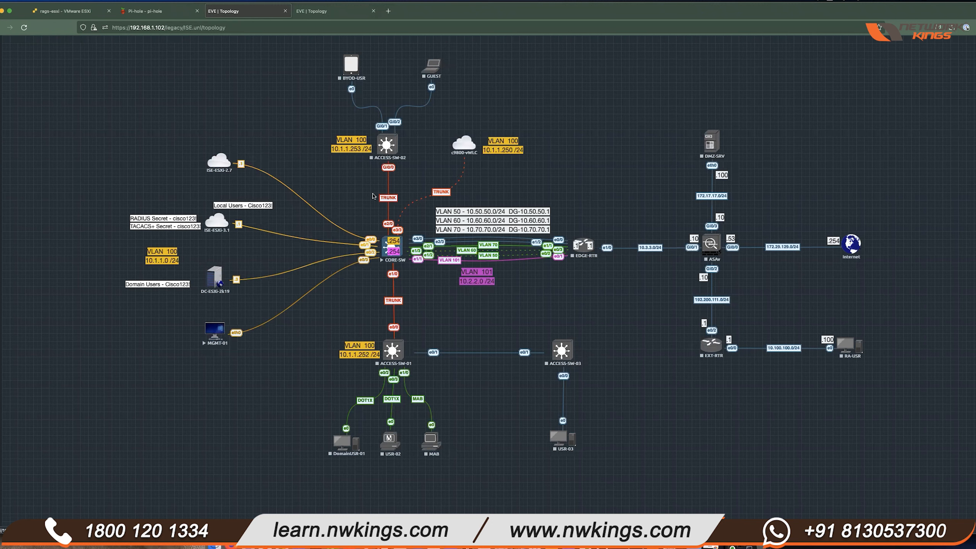
{"action": "right_click", "coordinate": [391, 143]}
{"action": "left_click", "coordinate": [556, 159]}
- Start the ACCESS-SW-01, EDGE-RTR, ASAv and DMZ-SRV nodes
{"action": "right_click", "coordinate": [394, 349]}
{"action": "left_click", "coordinate": [448, 362]}
{"action": "right_click", "coordinate": [582, 245]}
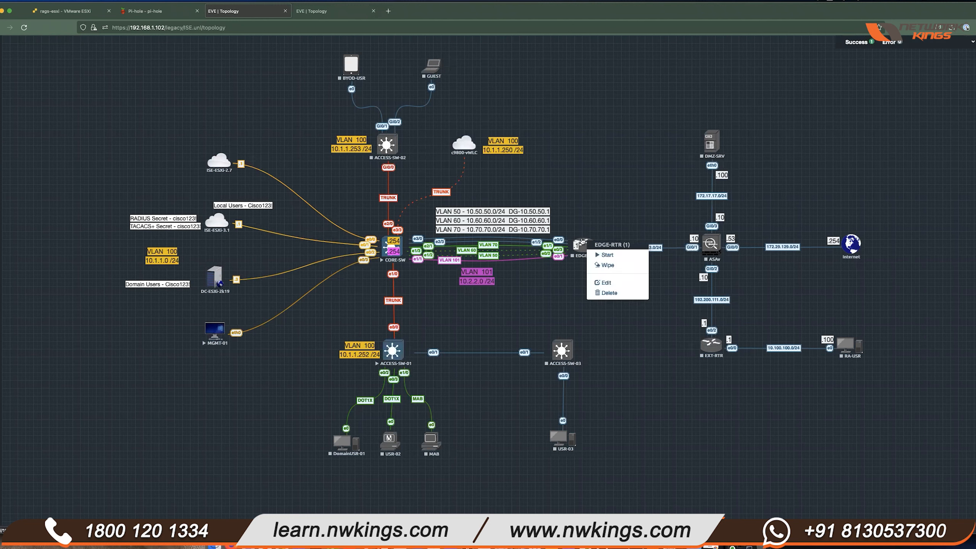
{"action": "left_click", "coordinate": [643, 256]}
{"action": "right_click", "coordinate": [710, 244]}
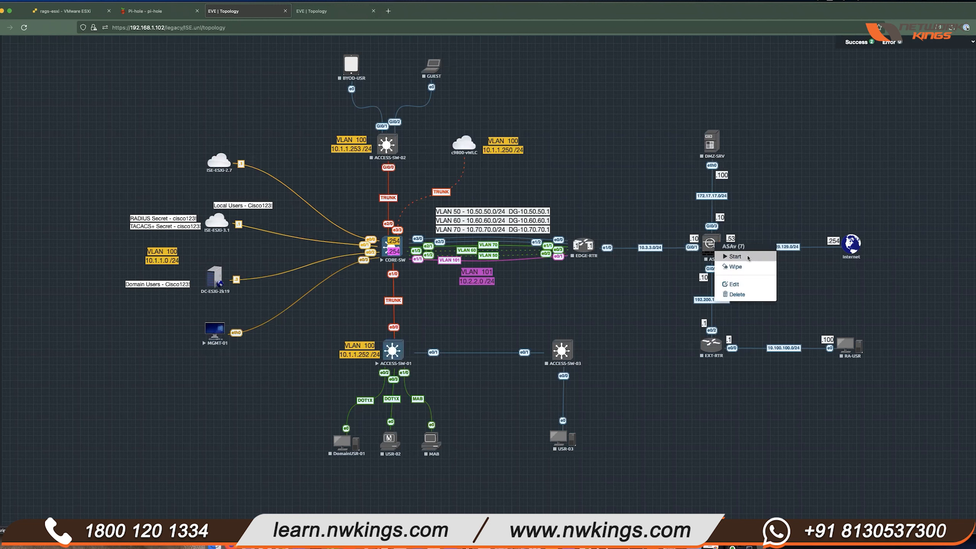
{"action": "left_click", "coordinate": [731, 254]}
{"action": "right_click", "coordinate": [712, 142]}
{"action": "left_click", "coordinate": [734, 154]}
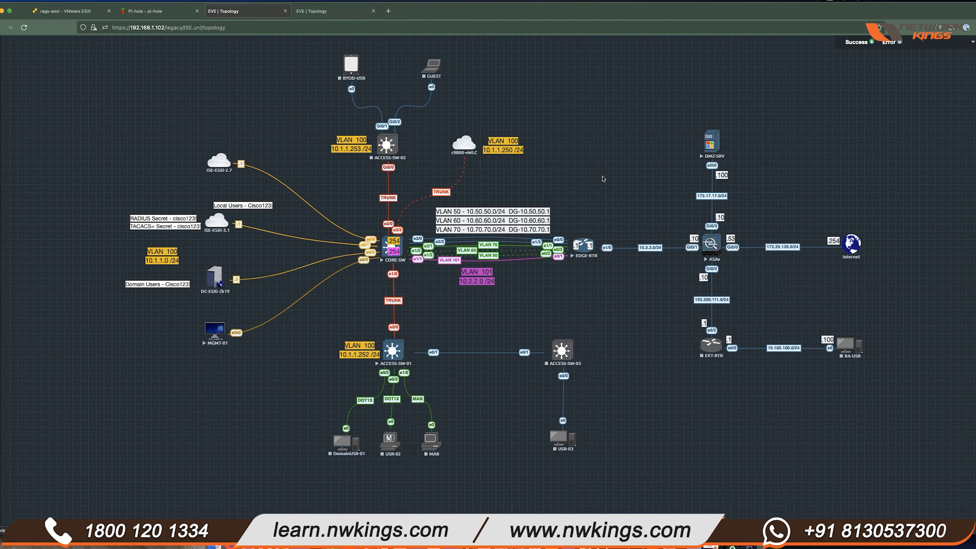
- Open the enlarged MGMT-01 console and log into Cisco ISE as admin with the password
{"action": "left_click", "coordinate": [216, 331]}
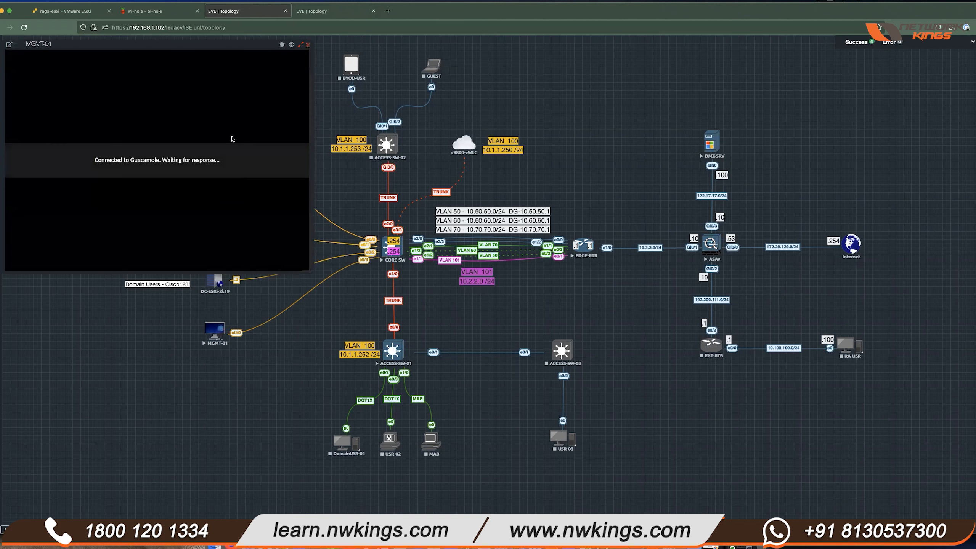
{"action": "left_click_drag", "start_coordinate": [310, 272], "coordinate": [975, 528]}
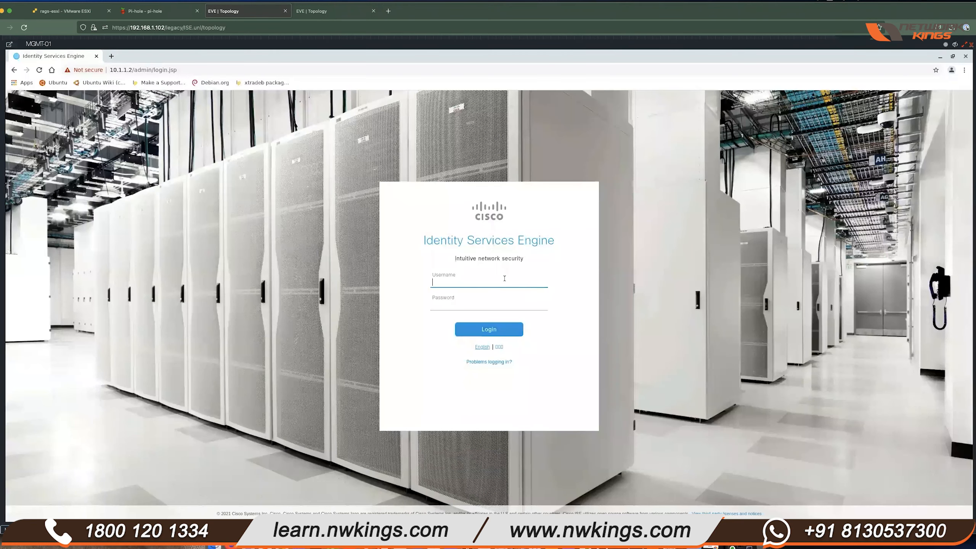
{"action": "type", "text": "admin"}
{"action": "key", "text": "Tab"}
{"action": "type", "text": "*******"}
{"action": "key", "text": "Return"}
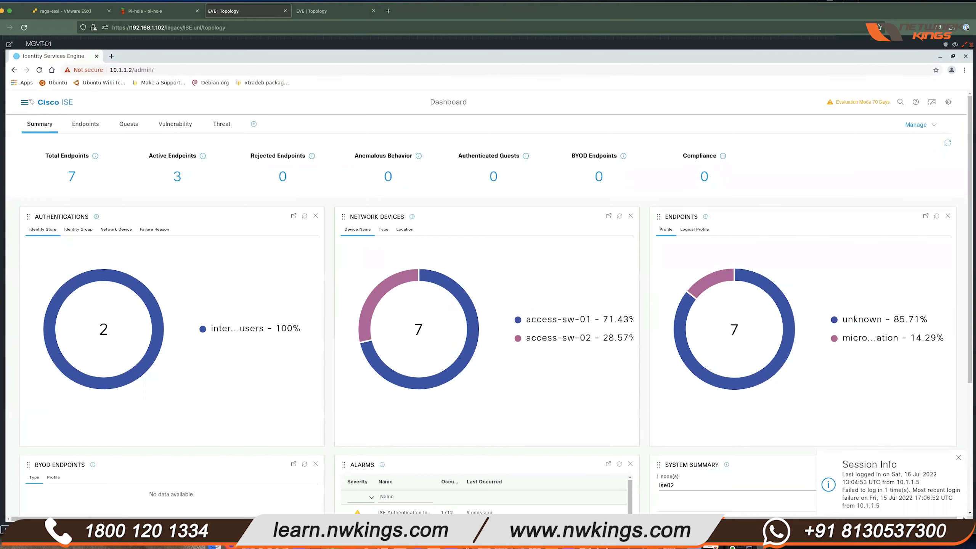
- Navigate through the main menu to Policy > Policy Sets
{"action": "left_click", "coordinate": [24, 102]}
{"action": "left_click", "coordinate": [333, 138]}
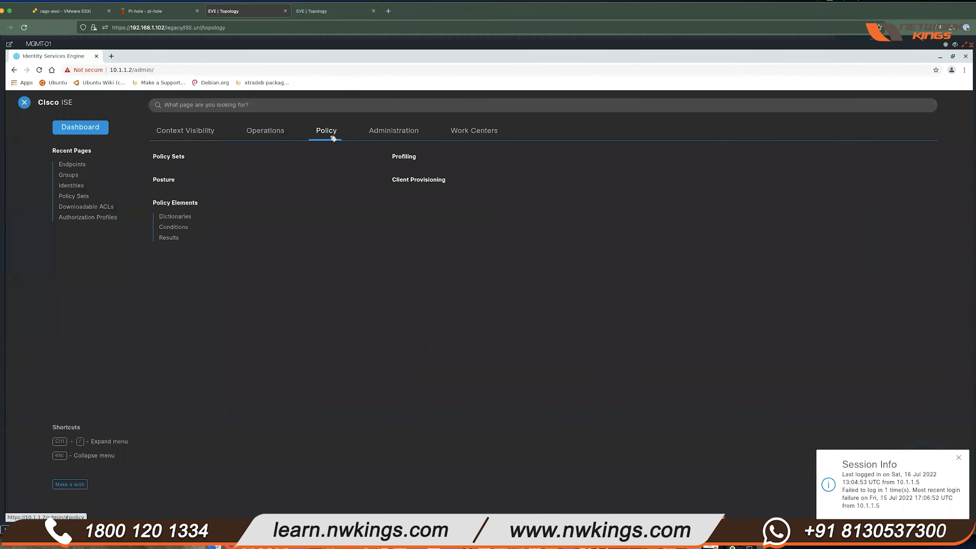
{"action": "left_click", "coordinate": [181, 156]}
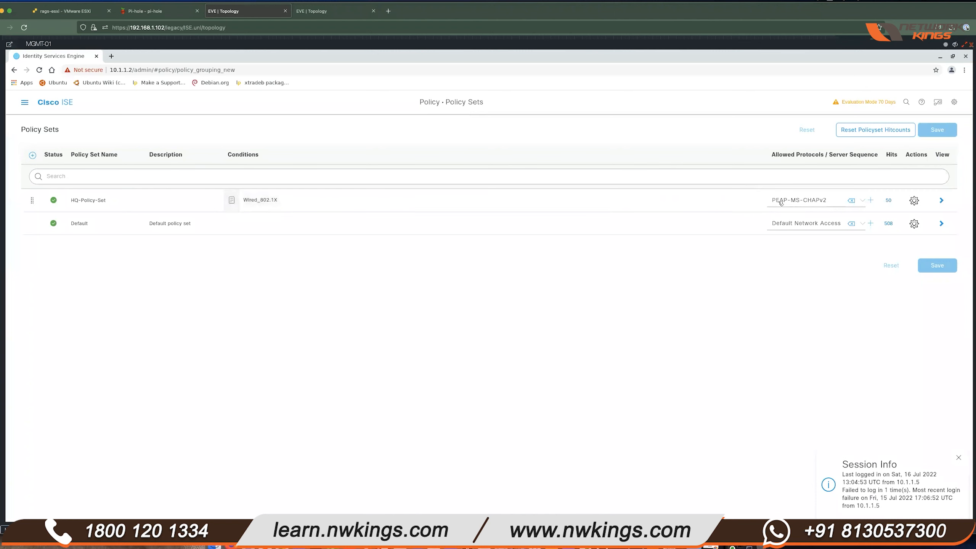
- Open HQ-Policy-Set and expand its Authentication and Authorization policies to review the rules
{"action": "left_click", "coordinate": [942, 200]}
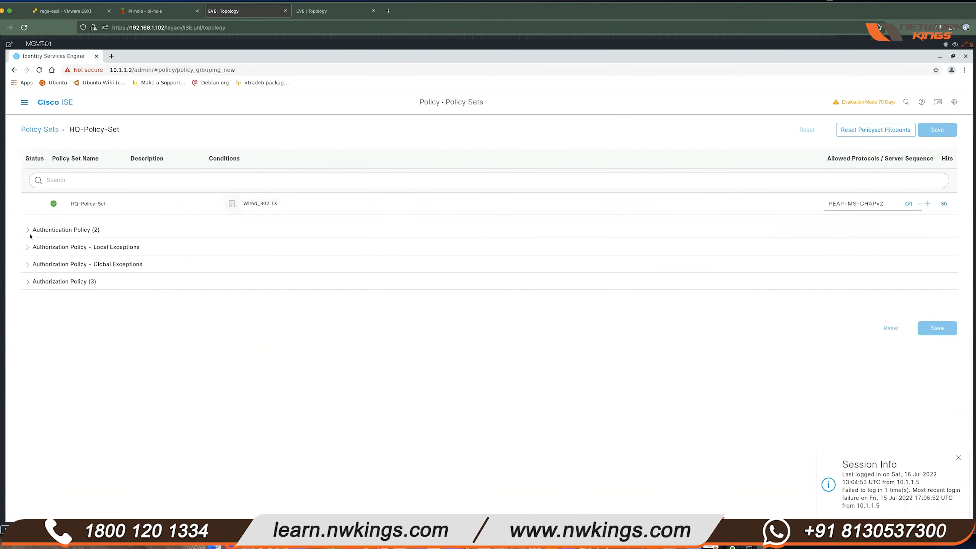
{"action": "left_click", "coordinate": [29, 231]}
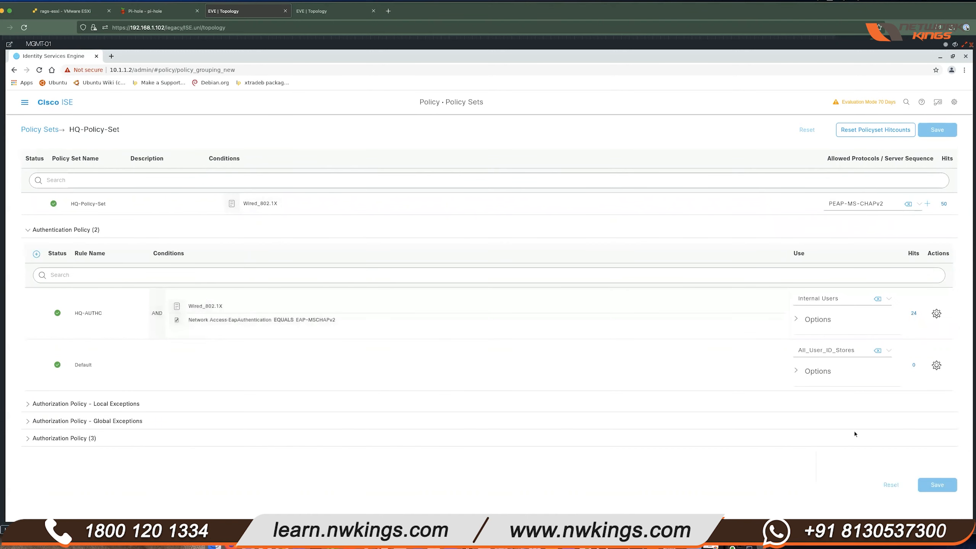
{"action": "left_click", "coordinate": [27, 438]}
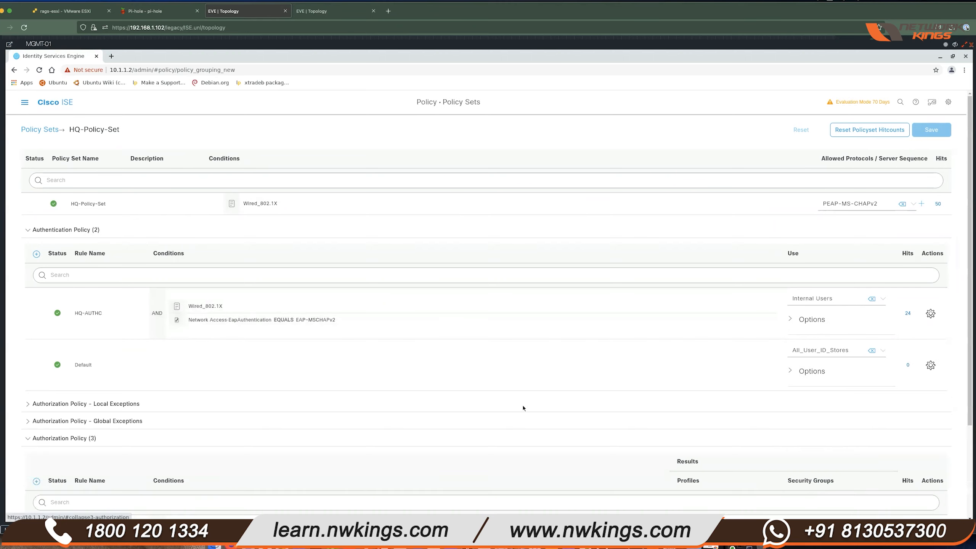
{"action": "scroll", "coordinate": [449, 423], "scroll_direction": "down", "scroll_amount": 3}
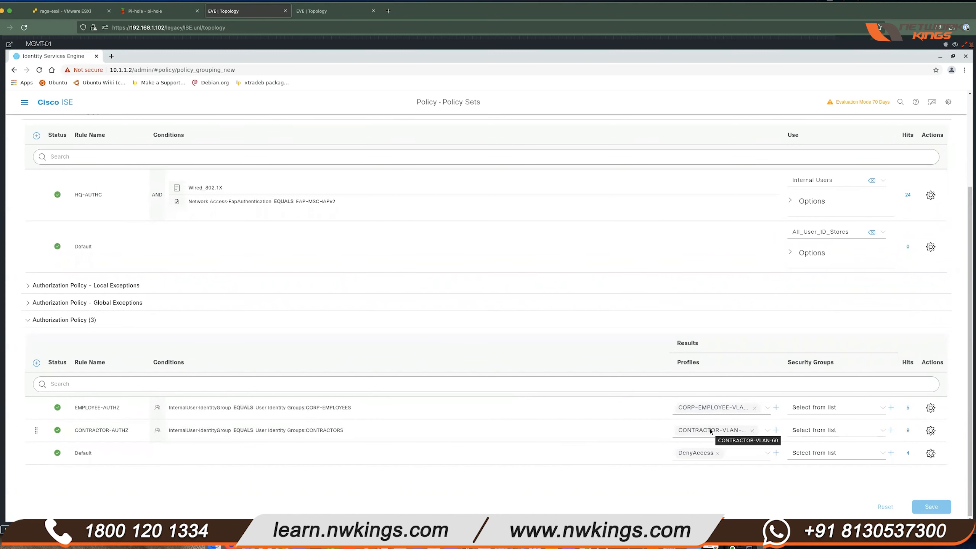
{"action": "left_click", "coordinate": [24, 102]}
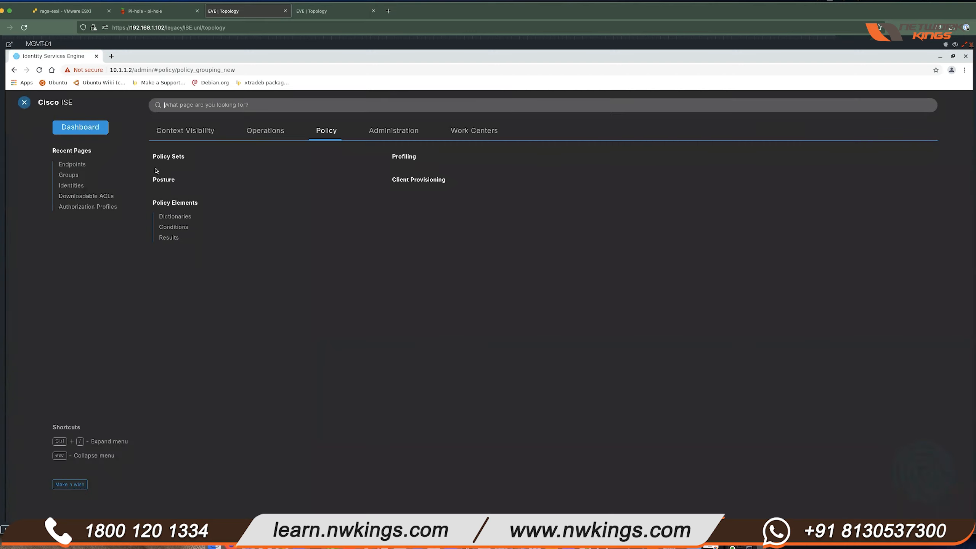
- Open Results > Authorization Profiles and review the CORP-EMPLOYEE-VLAN-50 profile
{"action": "left_click", "coordinate": [179, 239]}
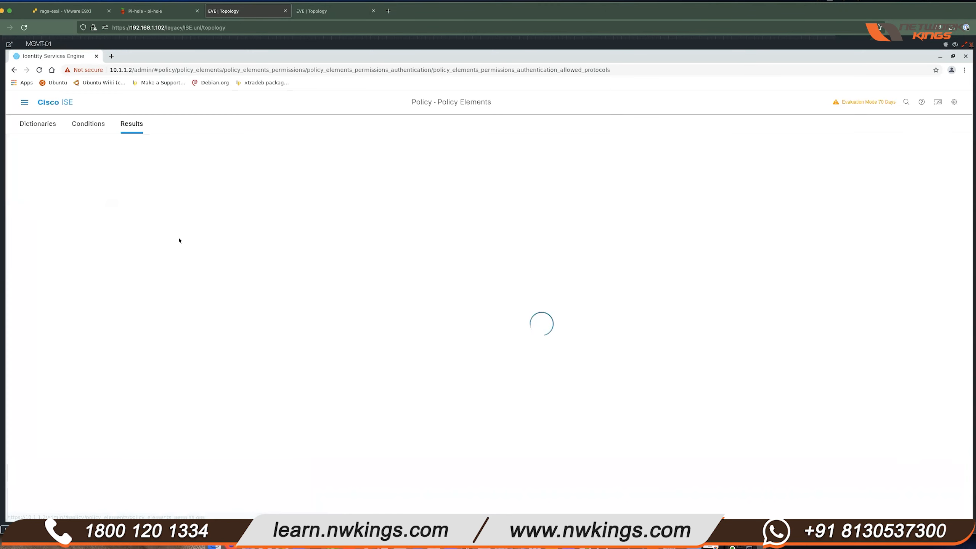
{"action": "left_click", "coordinate": [45, 194]}
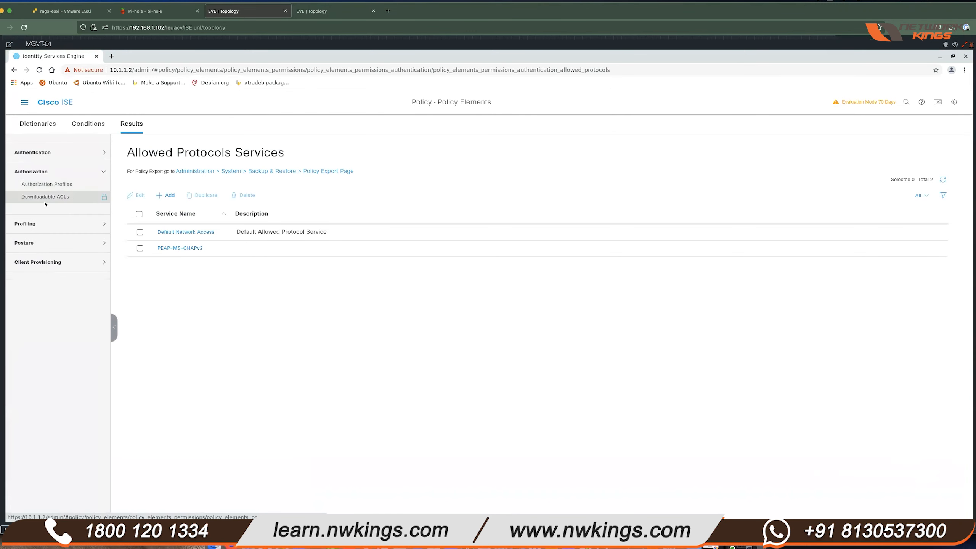
{"action": "left_click", "coordinate": [47, 184]}
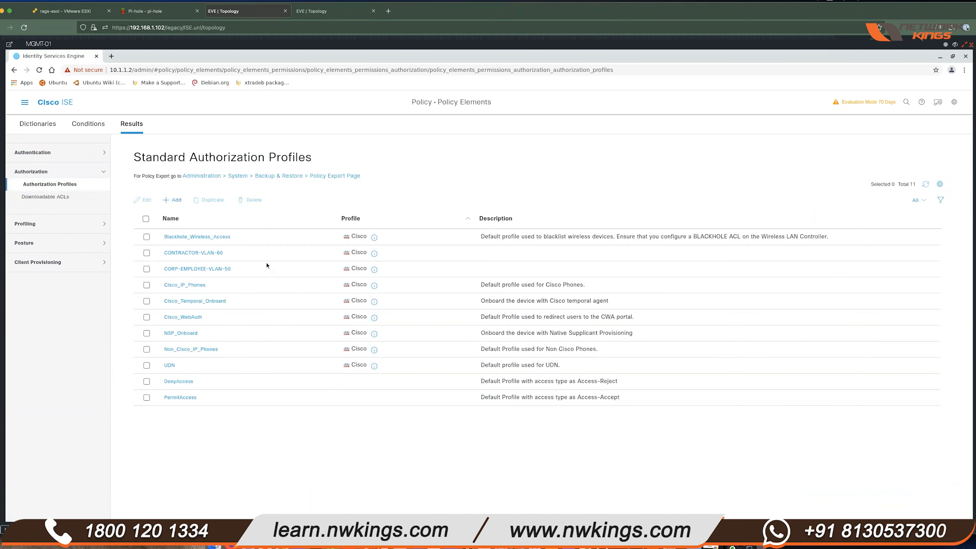
{"action": "left_click", "coordinate": [198, 270]}
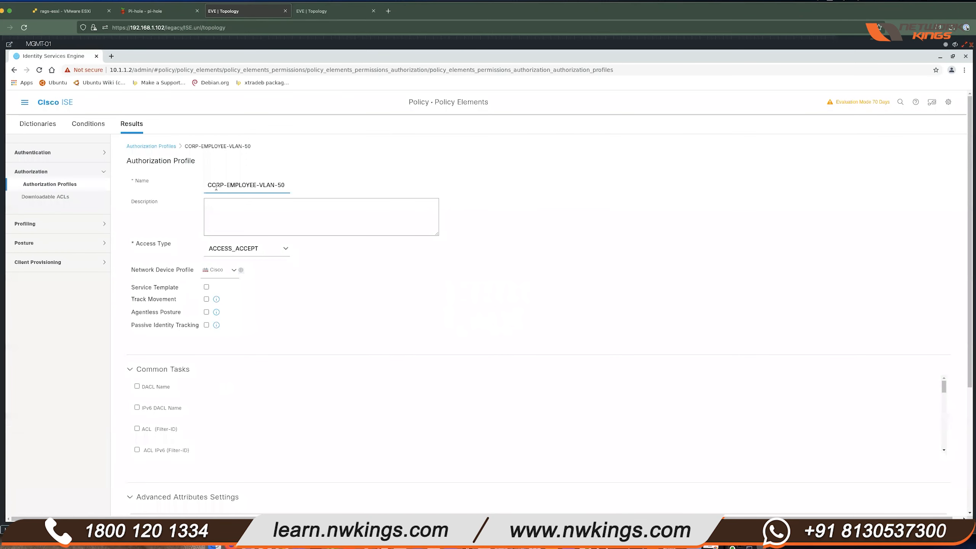
{"action": "scroll", "coordinate": [272, 319], "scroll_direction": "down", "scroll_amount": 2}
{"action": "scroll", "coordinate": [195, 357], "scroll_direction": "down", "scroll_amount": 5}
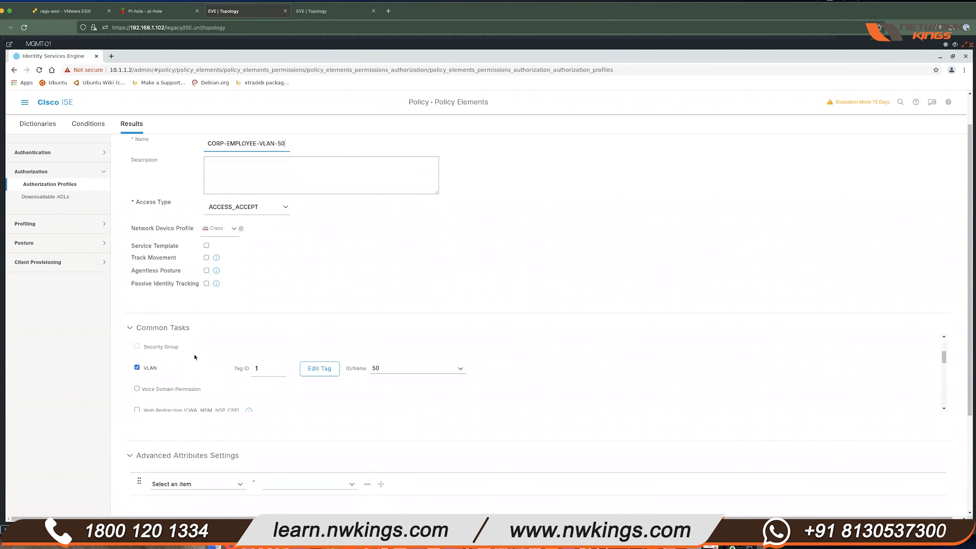
{"action": "scroll", "coordinate": [365, 370], "scroll_direction": "down", "scroll_amount": 3}
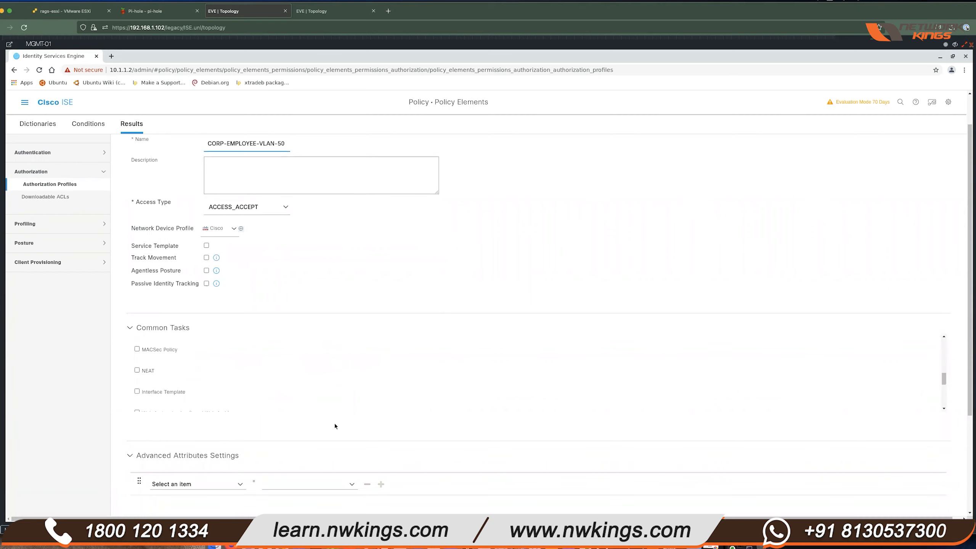
{"action": "scroll", "coordinate": [334, 423], "scroll_direction": "down", "scroll_amount": 4}
{"action": "scroll", "coordinate": [57, 196], "scroll_direction": "up", "scroll_amount": 5}
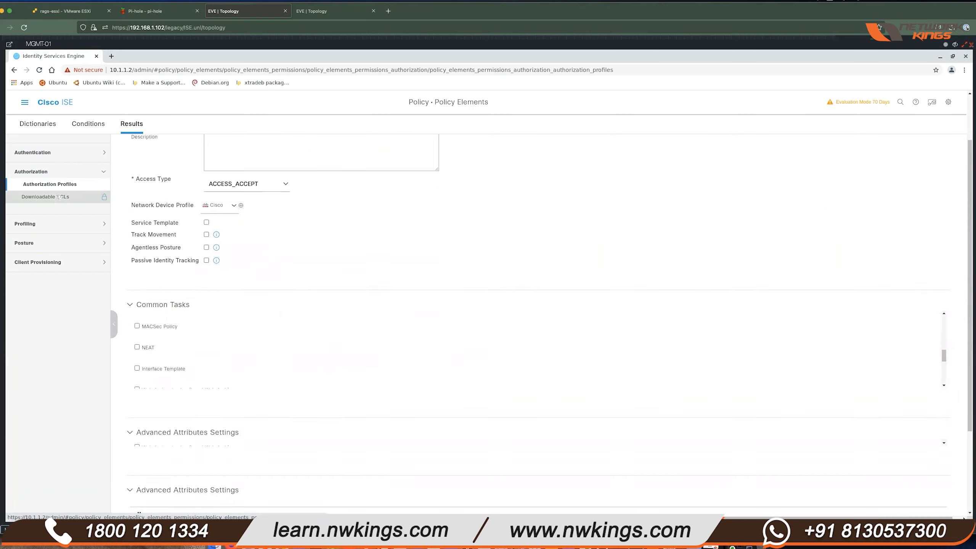
- Review the CONTRACTOR-VLAN-60 profile's BLOCK-INTERNET-CON DACL, then discard changes for Downloadable ACLs
{"action": "left_click", "coordinate": [50, 184]}
{"action": "left_click", "coordinate": [496, 185]}
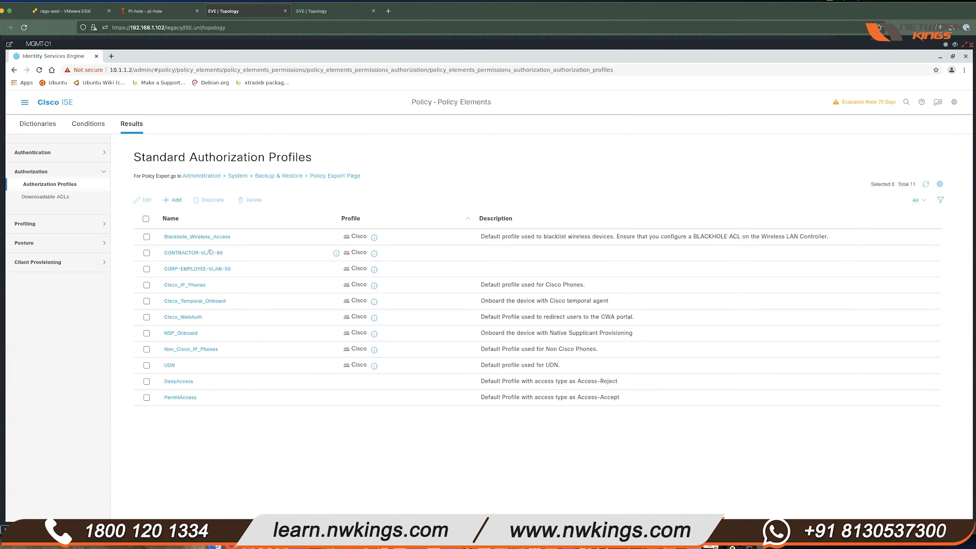
{"action": "left_click", "coordinate": [207, 252]}
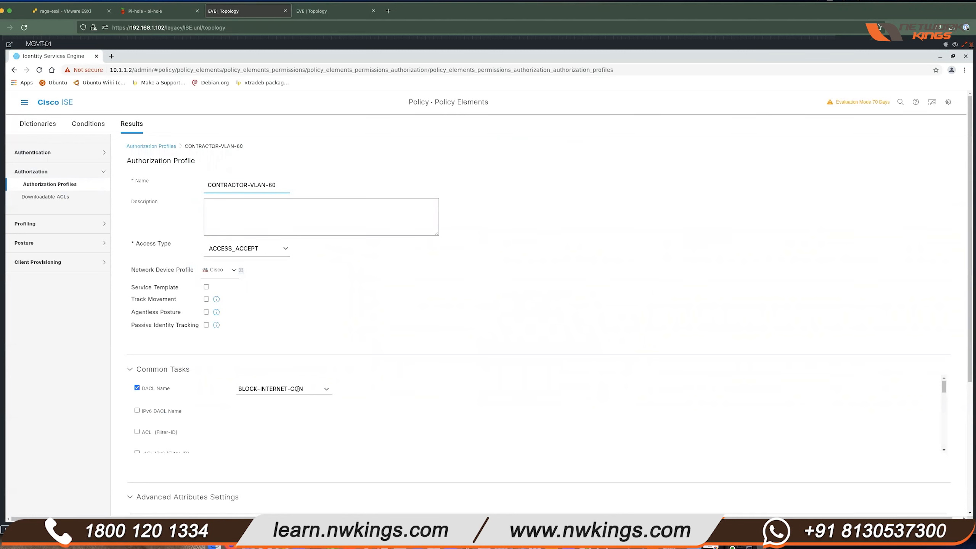
{"action": "left_click", "coordinate": [46, 196]}
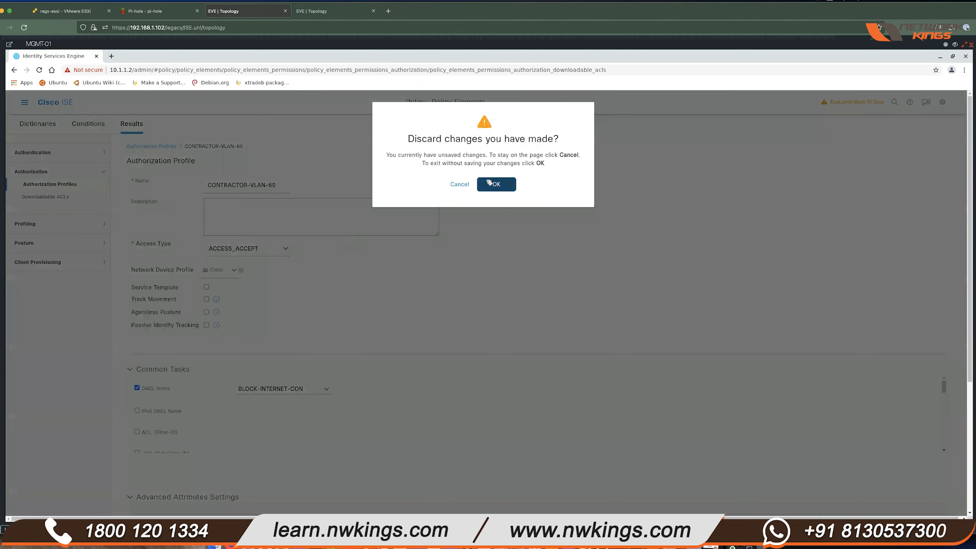
{"action": "left_click", "coordinate": [491, 180]}
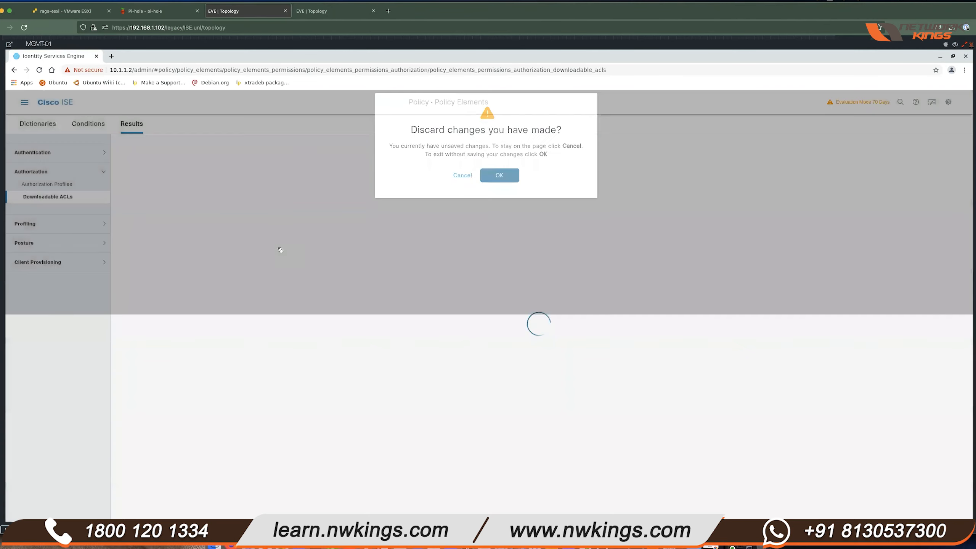
- Open BLOCK-INTERNET-CON and highlight its deny tcp 80/443 lines and permit ip any any line
{"action": "left_click", "coordinate": [196, 223]}
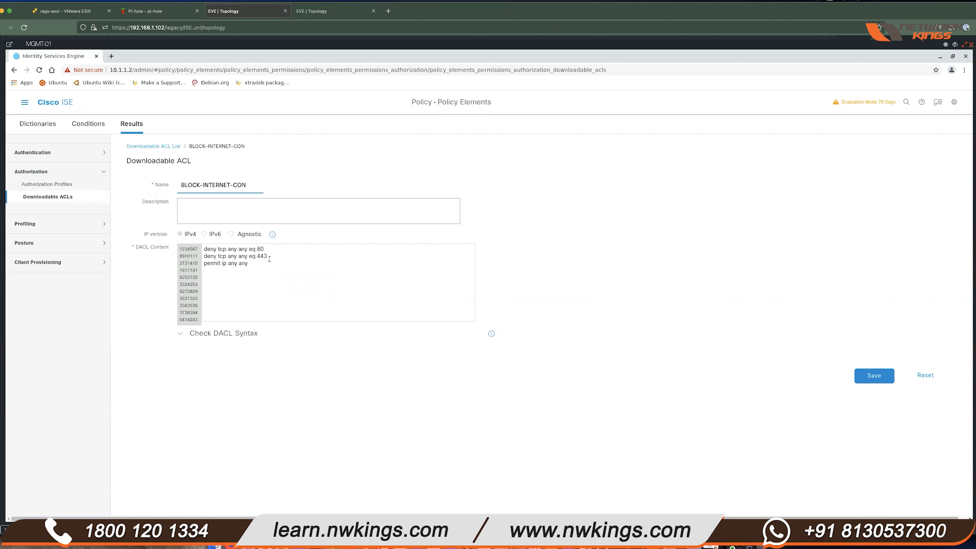
{"action": "left_click_drag", "start_coordinate": [270, 259], "coordinate": [194, 244]}
{"action": "left_click", "coordinate": [246, 263]}
{"action": "left_click_drag", "start_coordinate": [272, 257], "coordinate": [203, 247]}
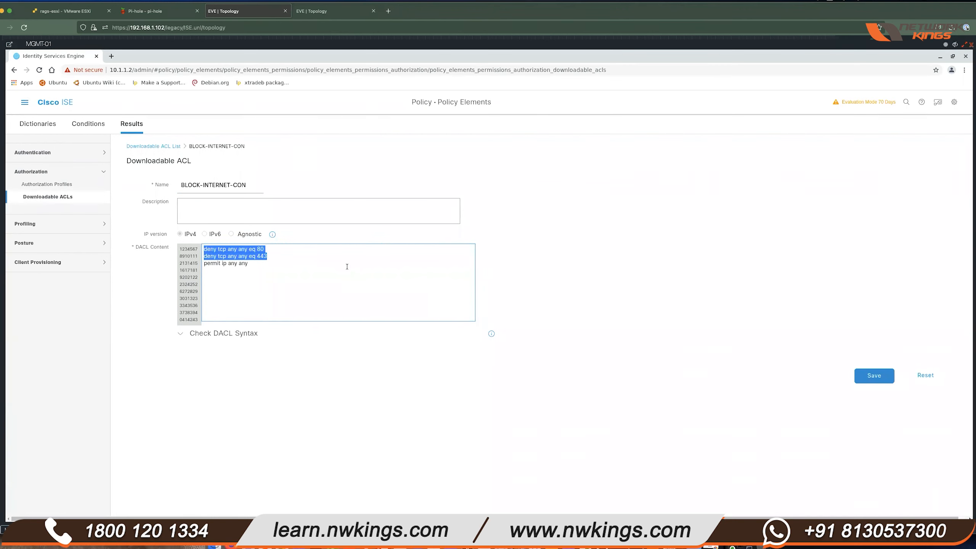
{"action": "left_click_drag", "start_coordinate": [259, 269], "coordinate": [221, 263]}
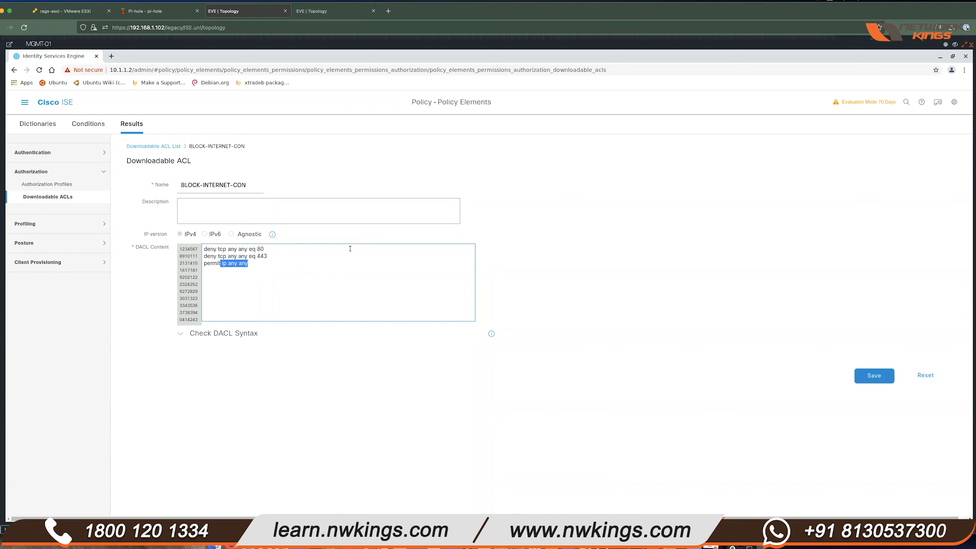
{"action": "left_click", "coordinate": [577, 248]}
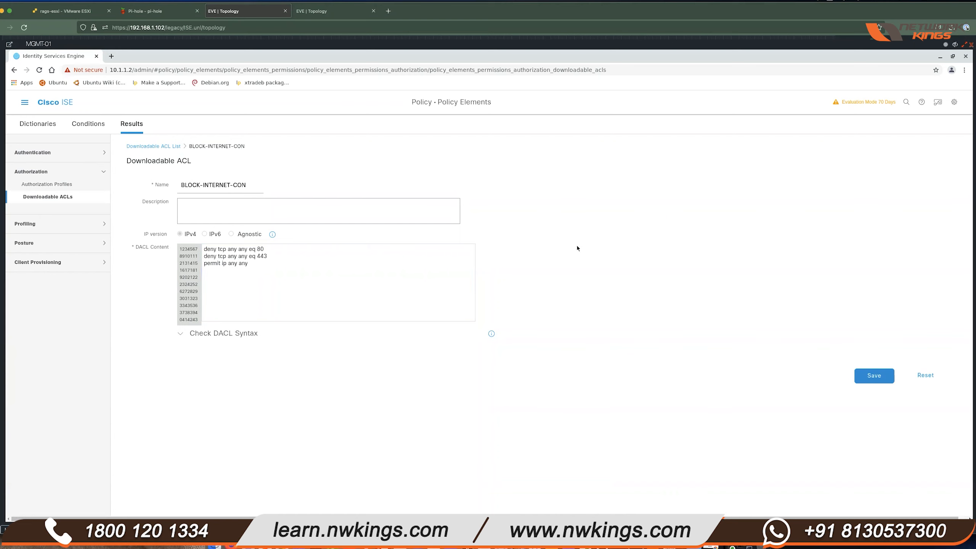
{"action": "left_click", "coordinate": [24, 104]}
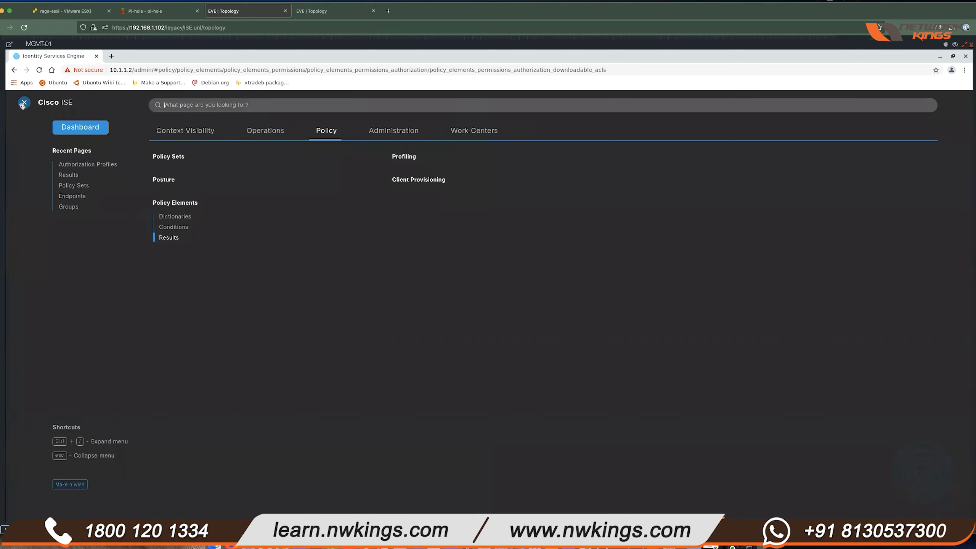
- Go to Administration > Identity Management > Identities, discarding changes, and highlight users con1, corp1, corp2
{"action": "left_click", "coordinate": [378, 132]}
{"action": "left_click", "coordinate": [171, 307]}
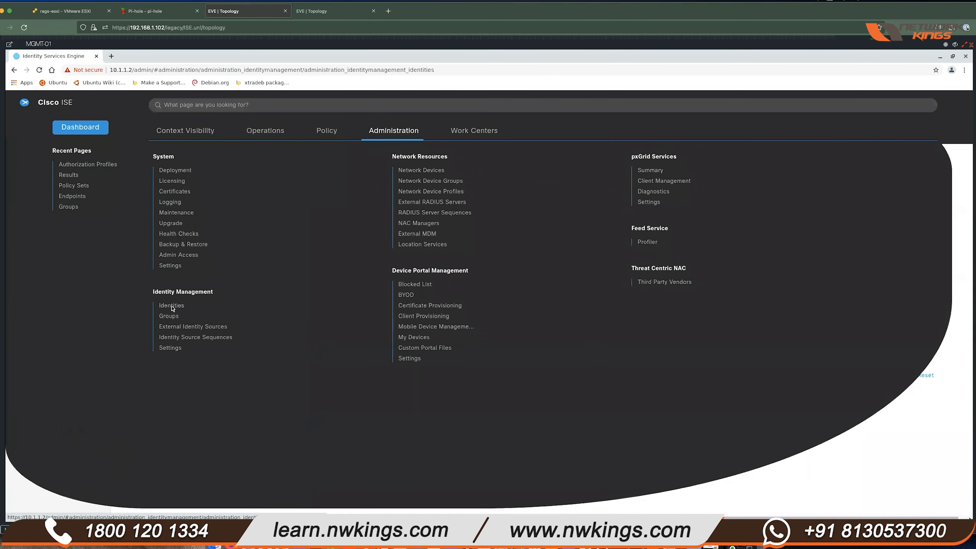
{"action": "left_click", "coordinate": [500, 185]}
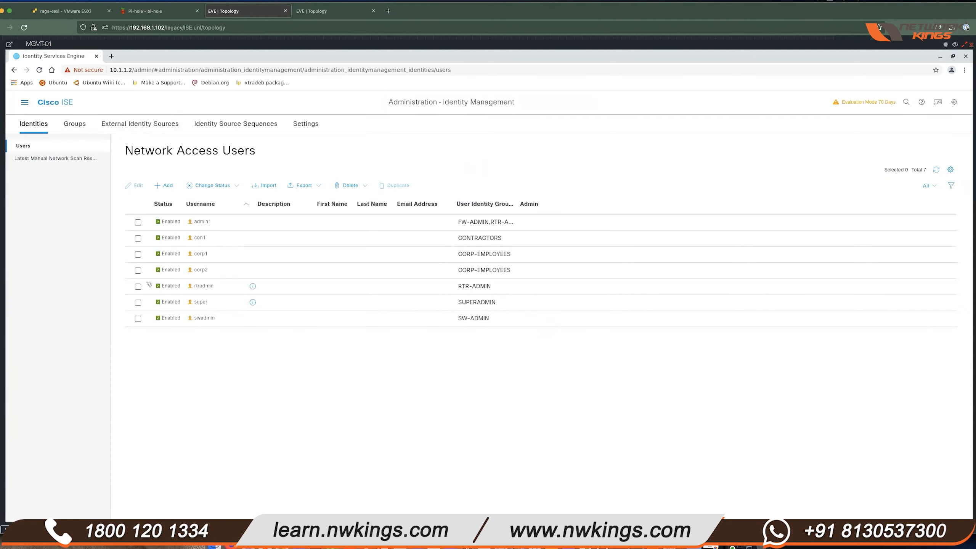
{"action": "left_click_drag", "start_coordinate": [204, 238], "coordinate": [212, 272]}
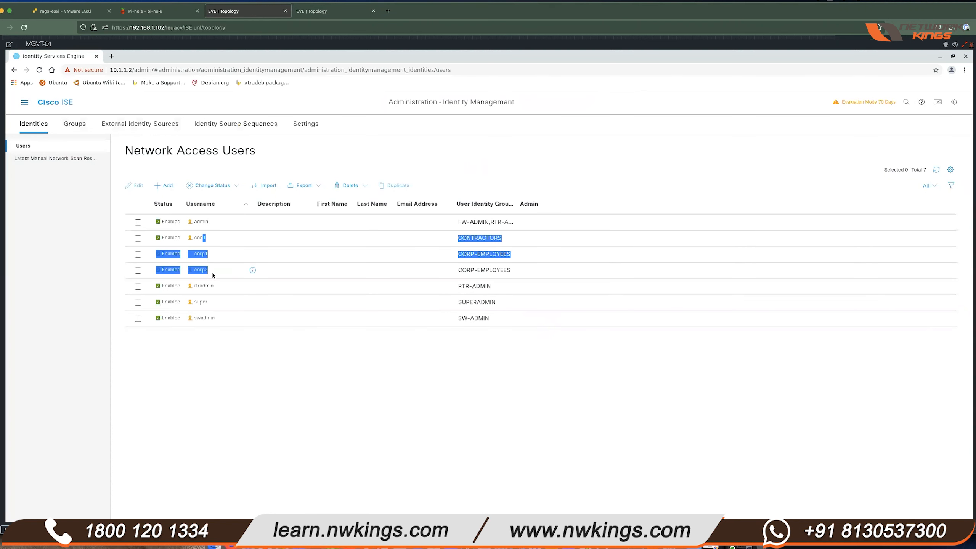
{"action": "left_click", "coordinate": [401, 407]}
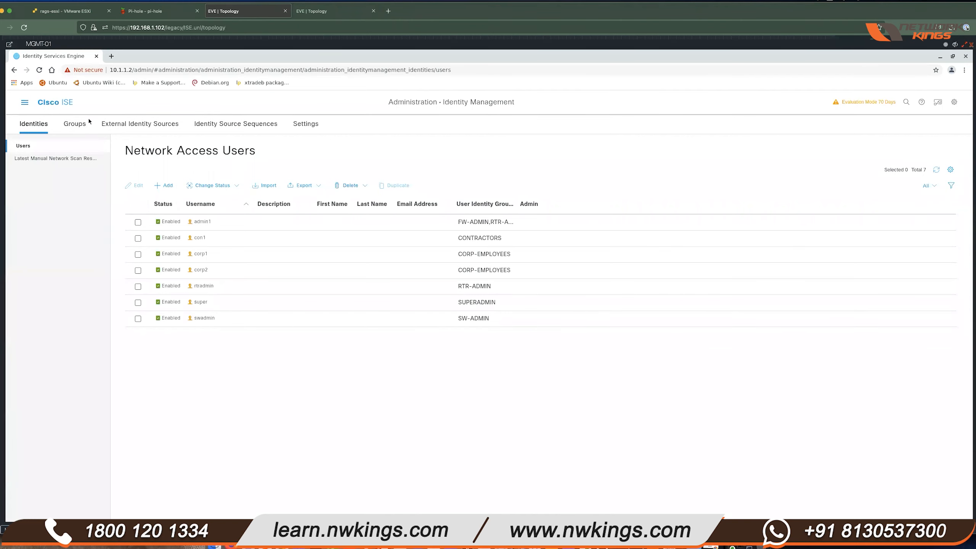
- Review the AD join point's home.lab/Users groups, such as CONTRACTORS and CORP-EMPLOYEES, on the Groups tab
{"action": "left_click", "coordinate": [155, 124]}
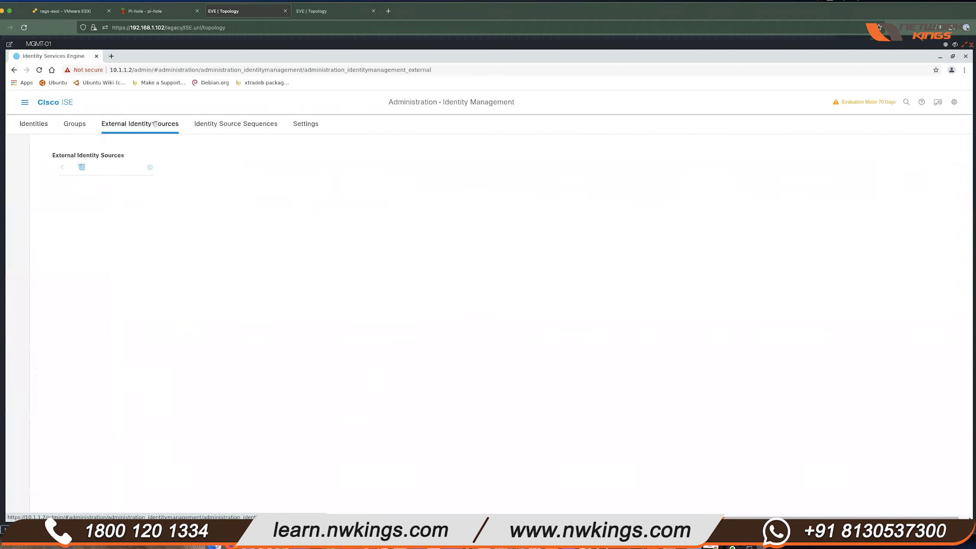
{"action": "left_click", "coordinate": [57, 215]}
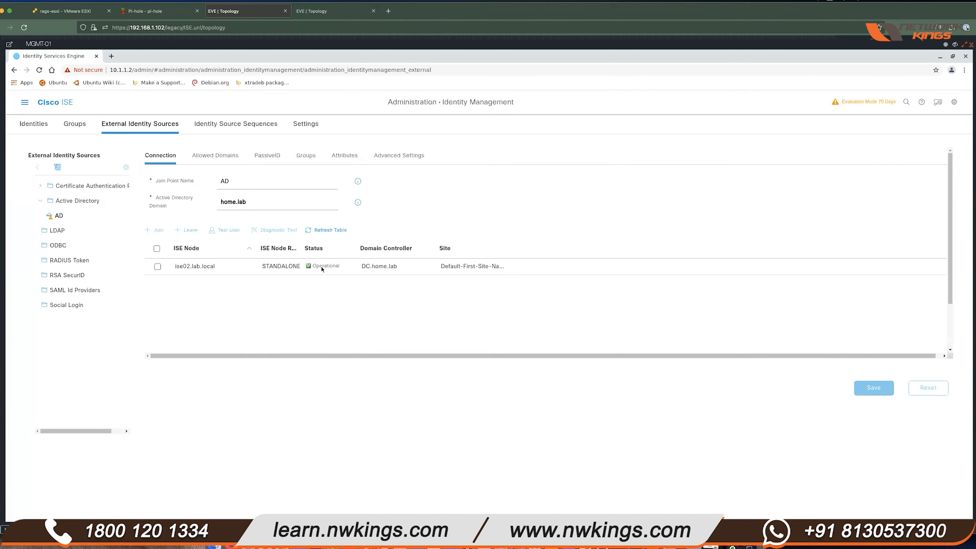
{"action": "left_click", "coordinate": [307, 156]}
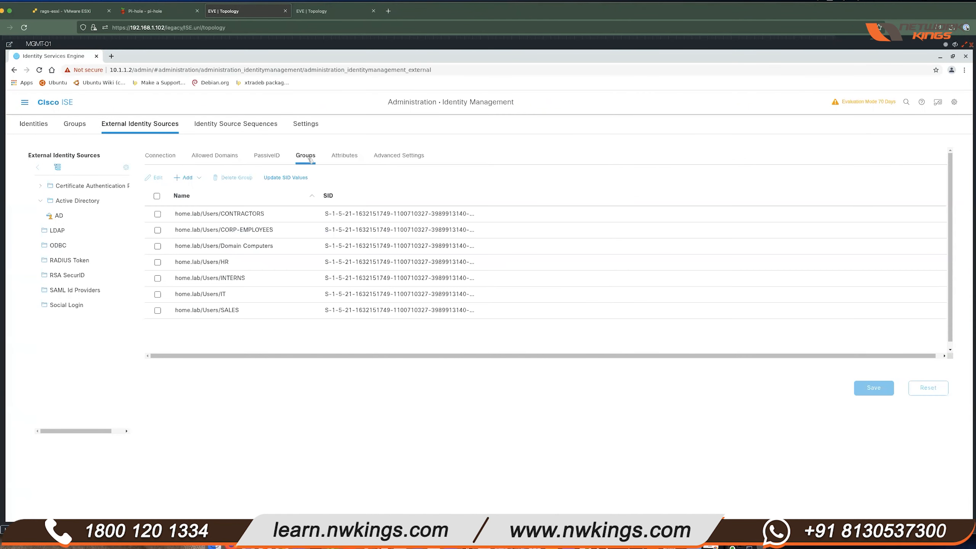
{"action": "left_click", "coordinate": [266, 212]}
{"action": "left_click_drag", "start_coordinate": [266, 230], "coordinate": [308, 230]}
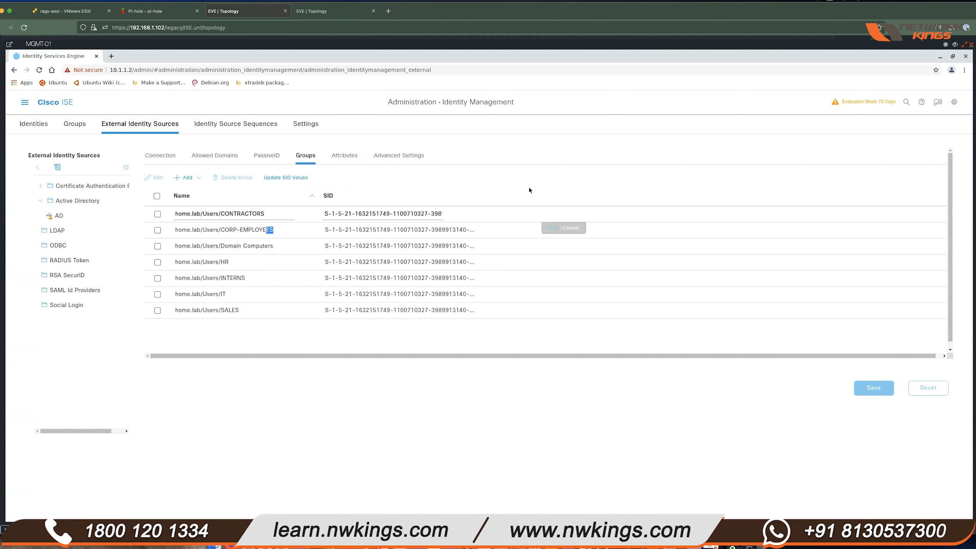
{"action": "left_click", "coordinate": [460, 169]}
{"action": "left_click", "coordinate": [24, 102]}
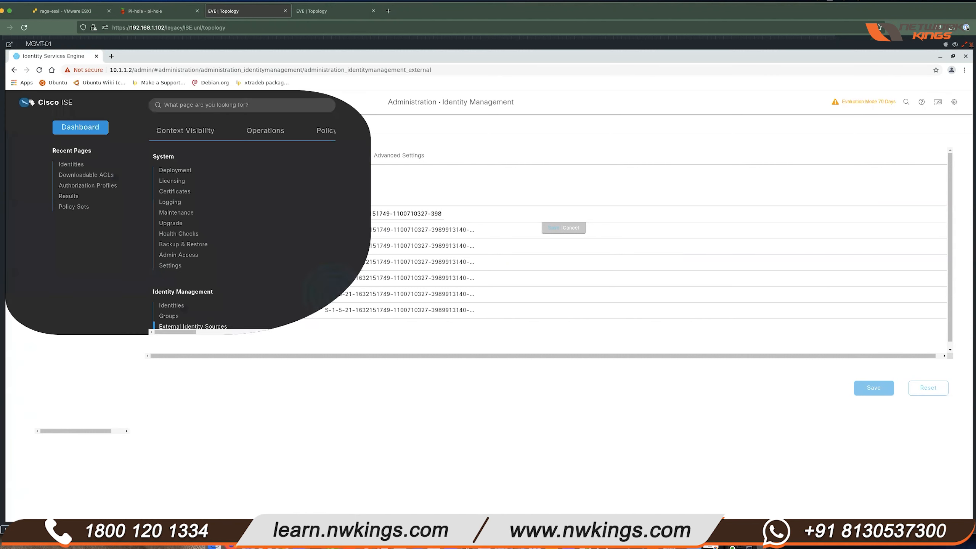
{"action": "left_click", "coordinate": [327, 131]}
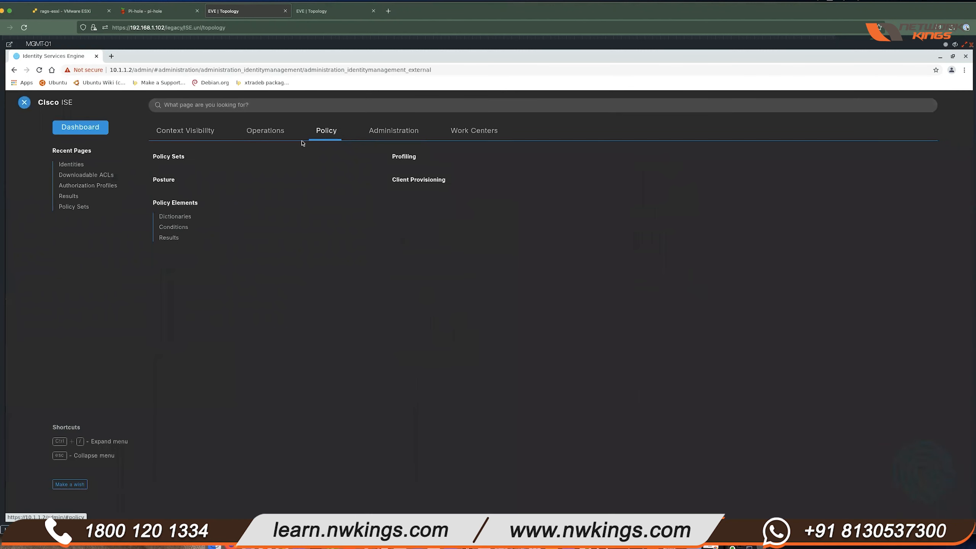
- Open HQ-Policy-Set and expand its Authentication and Authorization policy rules
{"action": "left_click", "coordinate": [179, 158]}
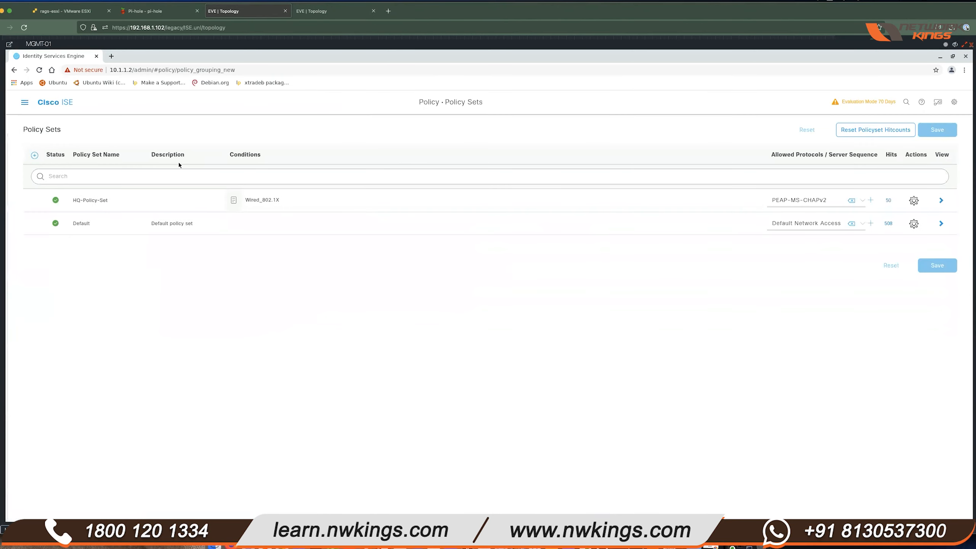
{"action": "left_click", "coordinate": [949, 198]}
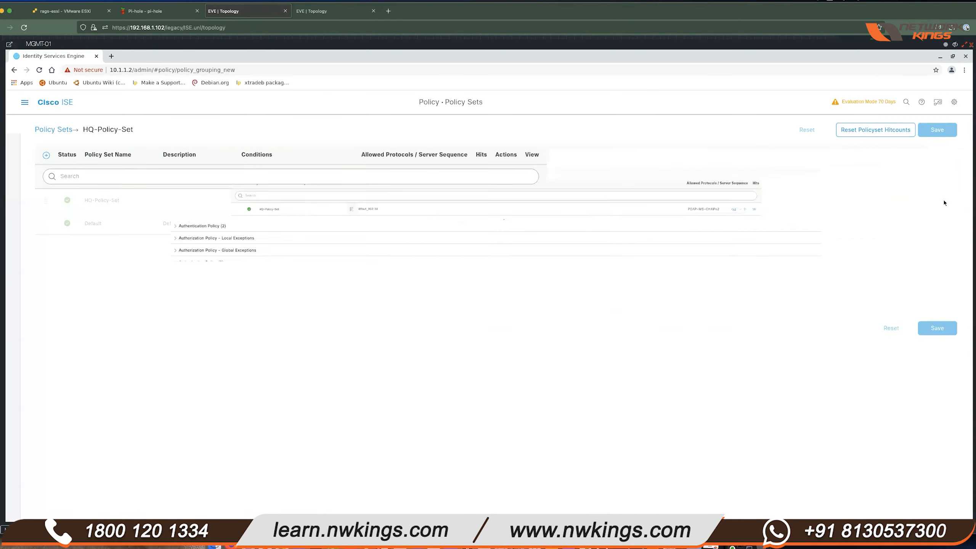
{"action": "left_click", "coordinate": [42, 230]}
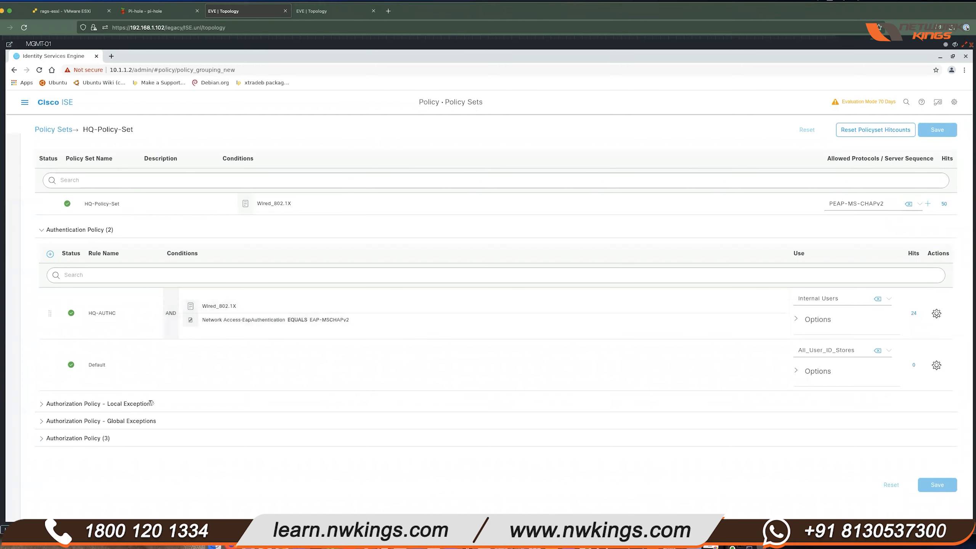
{"action": "left_click", "coordinate": [42, 439]}
{"action": "scroll", "coordinate": [511, 312], "scroll_direction": "down", "scroll_amount": 3}
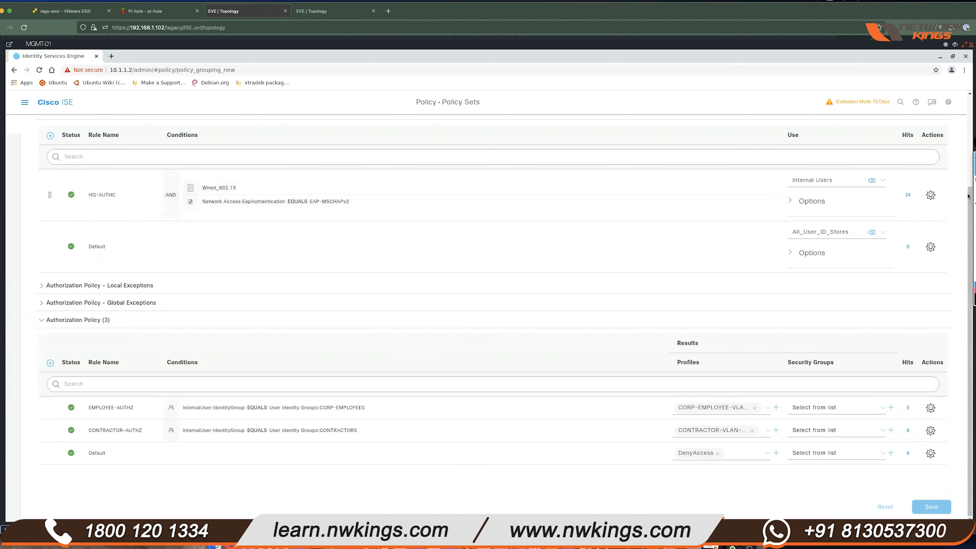
- Annotate the EMPLOYEE-AUTHZ InternalUser condition with a note marking AD, then clear the annotations
{"action": "left_click", "coordinate": [975, 181]}
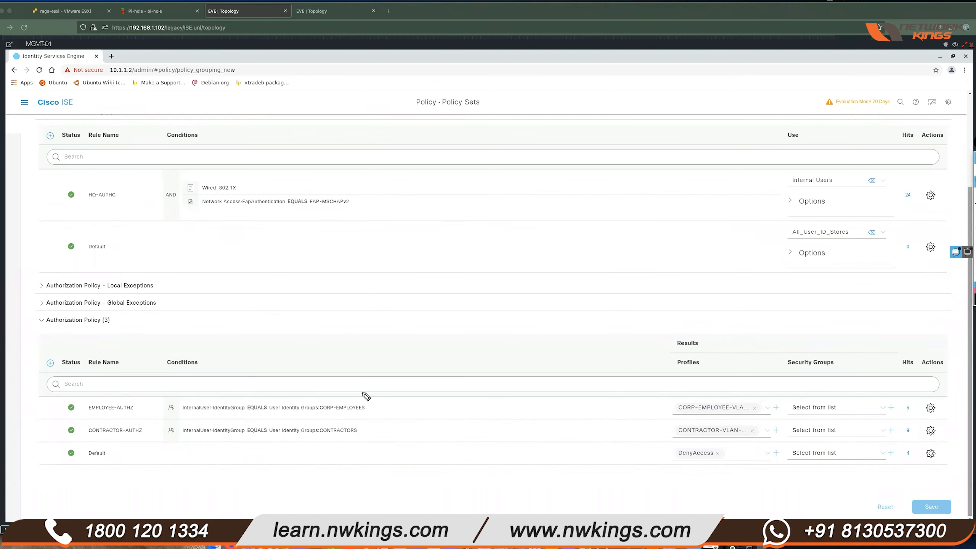
{"action": "mouse_move", "coordinate": [183, 410]}
{"action": "left_mouse_down"}
{"action": "mouse_move", "coordinate": [212, 410]}
{"action": "mouse_move", "coordinate": [181, 408]}
{"action": "left_mouse_up"}
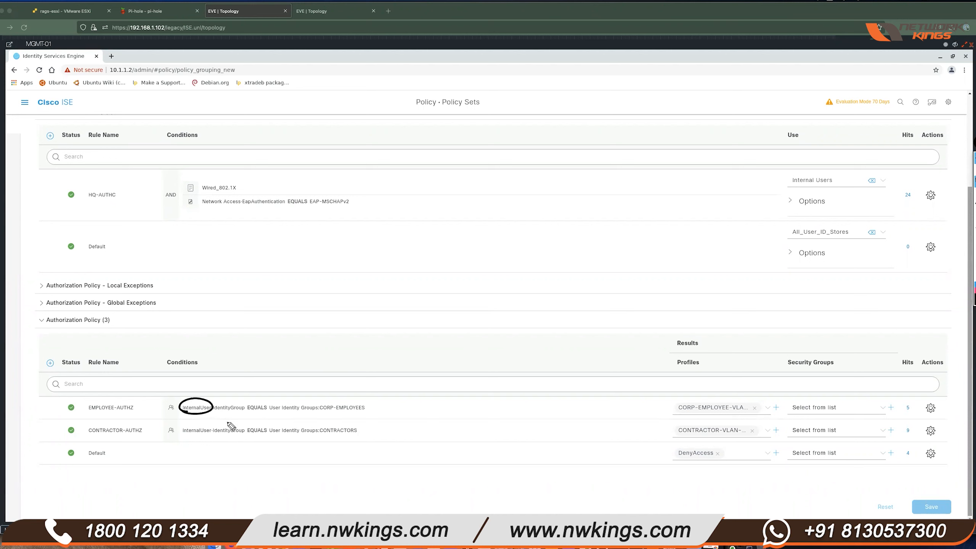
{"action": "mouse_move", "coordinate": [221, 383]}
{"action": "left_mouse_down"}
{"action": "mouse_move", "coordinate": [232, 379]}
{"action": "mouse_move", "coordinate": [209, 385]}
{"action": "mouse_move", "coordinate": [253, 374]}
{"action": "left_mouse_up"}
{"action": "left_click_drag", "start_coordinate": [259, 373], "coordinate": [261, 380]}
{"action": "left_click_drag", "start_coordinate": [263, 373], "coordinate": [280, 378]}
{"action": "left_click_drag", "start_coordinate": [288, 368], "coordinate": [292, 372]}
{"action": "left_click_drag", "start_coordinate": [294, 372], "coordinate": [330, 380]}
{"action": "left_click_drag", "start_coordinate": [347, 364], "coordinate": [354, 358]}
{"action": "left_click_drag", "start_coordinate": [358, 350], "coordinate": [357, 365]}
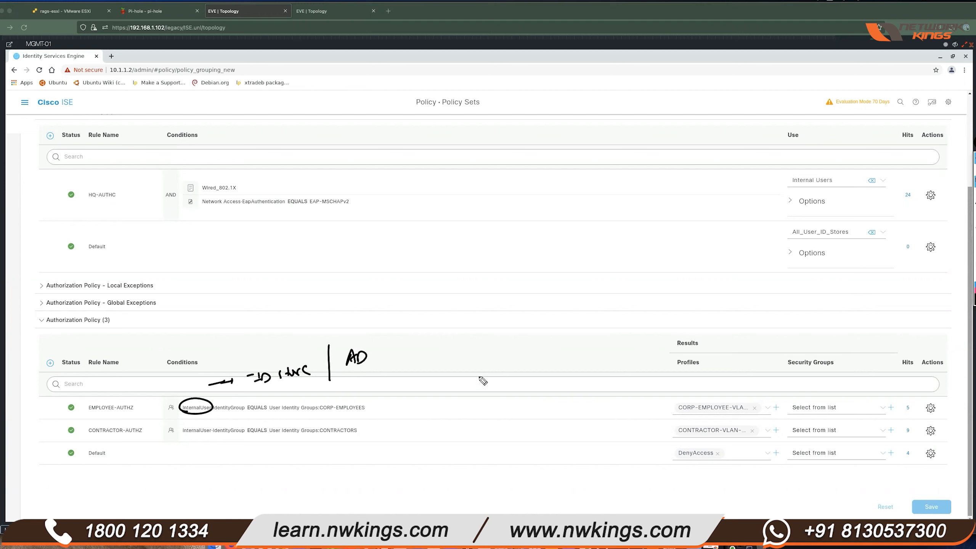
{"action": "mouse_move", "coordinate": [975, 193]}
{"action": "left_click", "coordinate": [975, 170]}
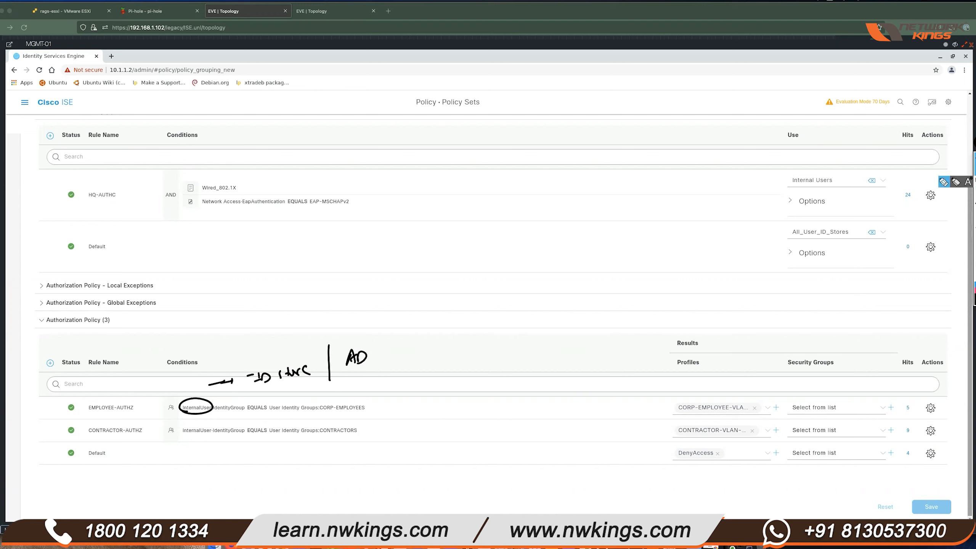
{"action": "left_click", "coordinate": [974, 241]}
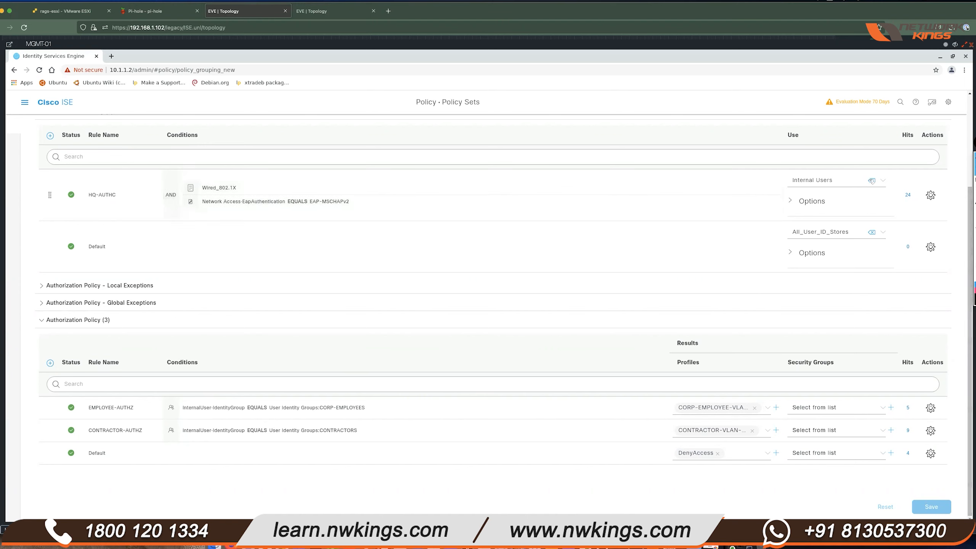
- Collapse ISE's authorization rules, then bring up node actions for DomainUSR-01 and USR-02 in the topology
{"action": "left_click", "coordinate": [73, 320]}
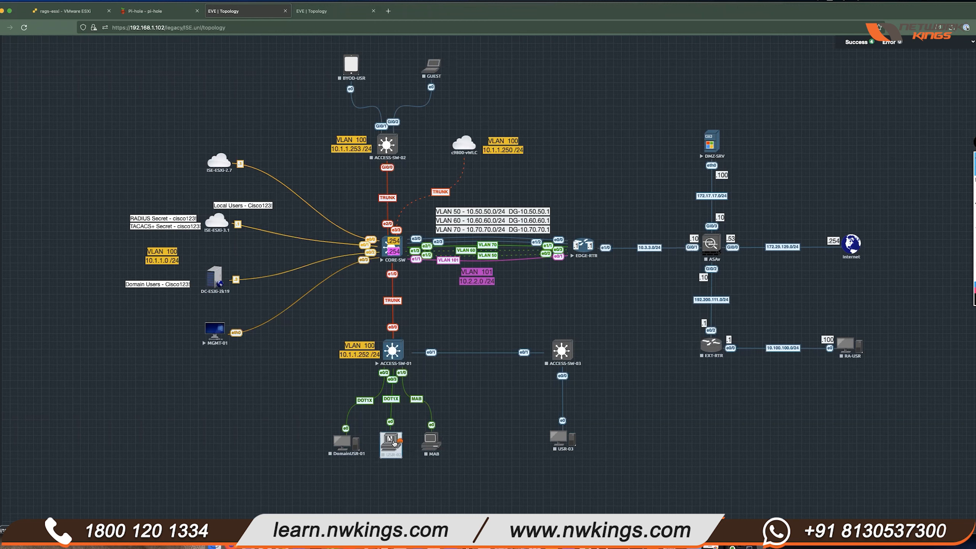
{"action": "left_click_drag", "start_coordinate": [390, 444], "coordinate": [392, 444]}
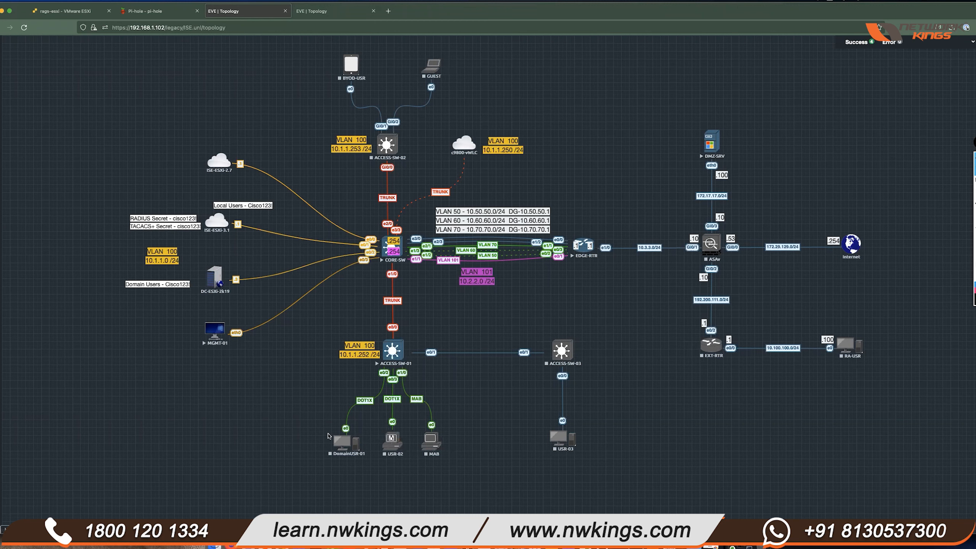
{"action": "right_click", "coordinate": [350, 446]}
{"action": "right_click", "coordinate": [390, 444]}
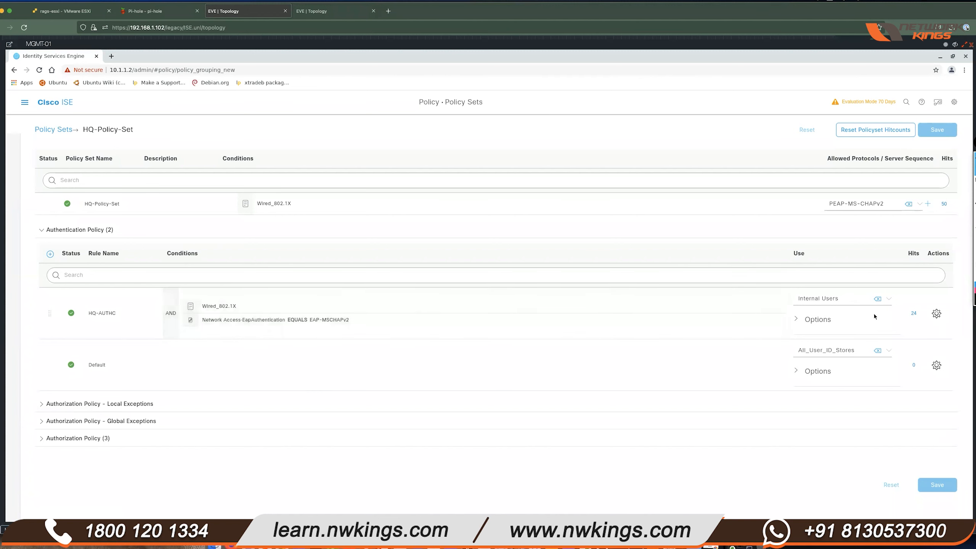
- Set HQ-AUTHC's identity source to HQ_STORE_SEQ and save the authentication policy
{"action": "left_click", "coordinate": [889, 300]}
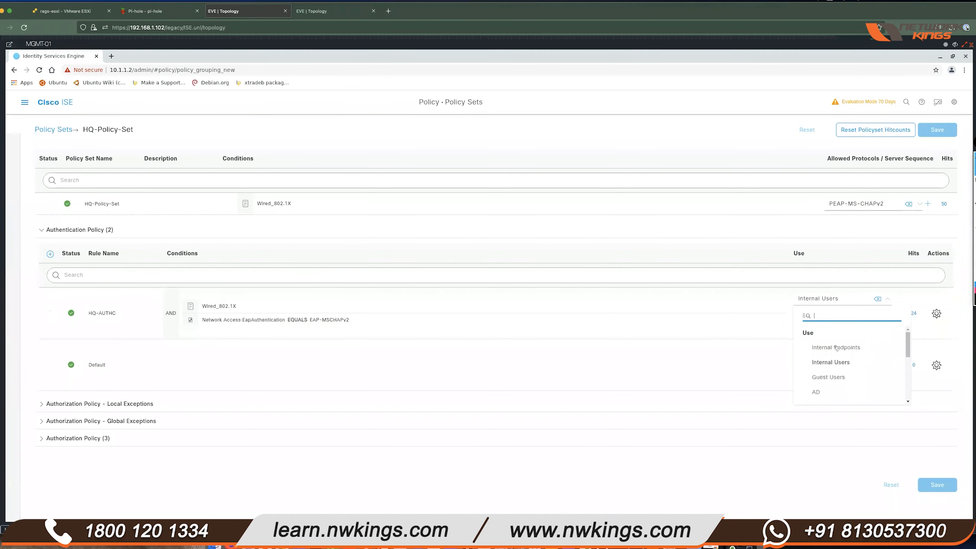
{"action": "left_click", "coordinate": [838, 396]}
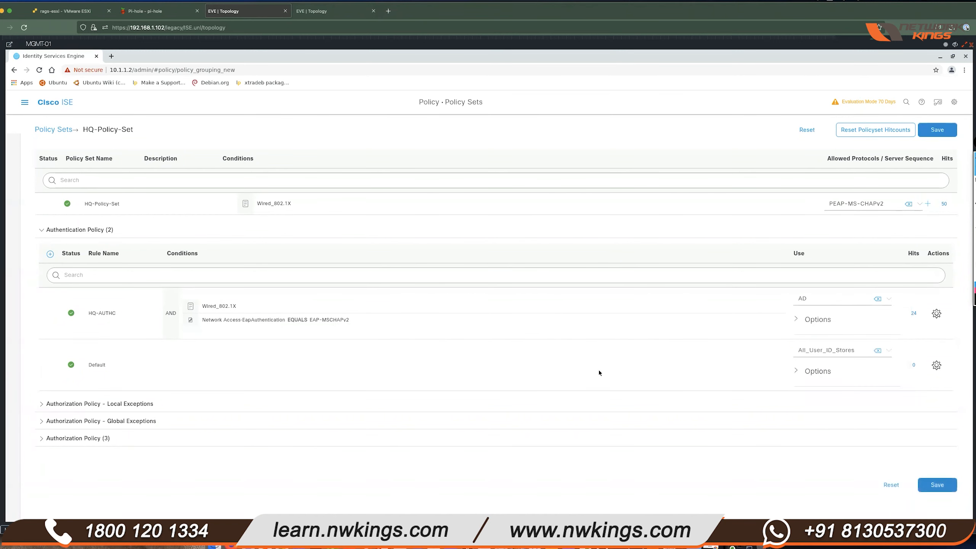
{"action": "left_click", "coordinate": [890, 299]}
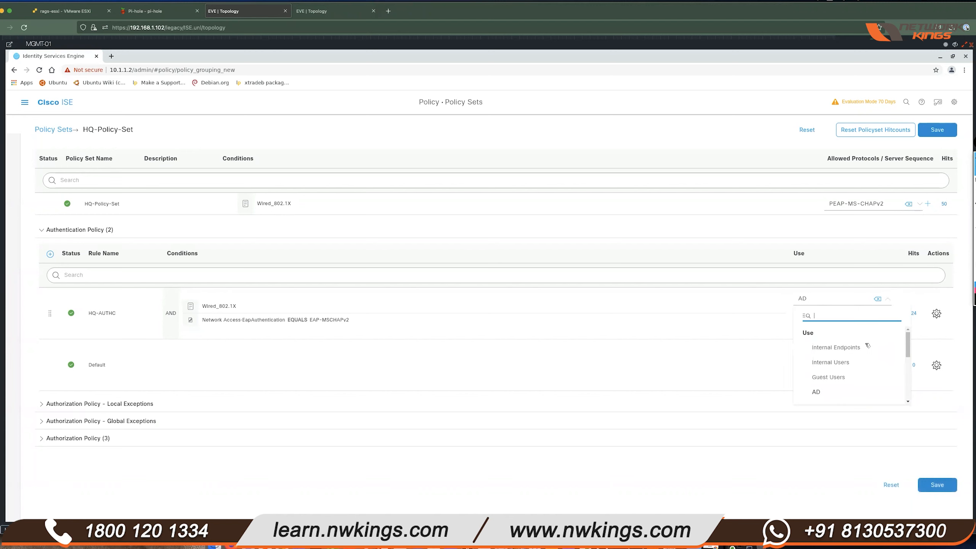
{"action": "scroll", "coordinate": [867, 345], "scroll_direction": "down", "scroll_amount": 3}
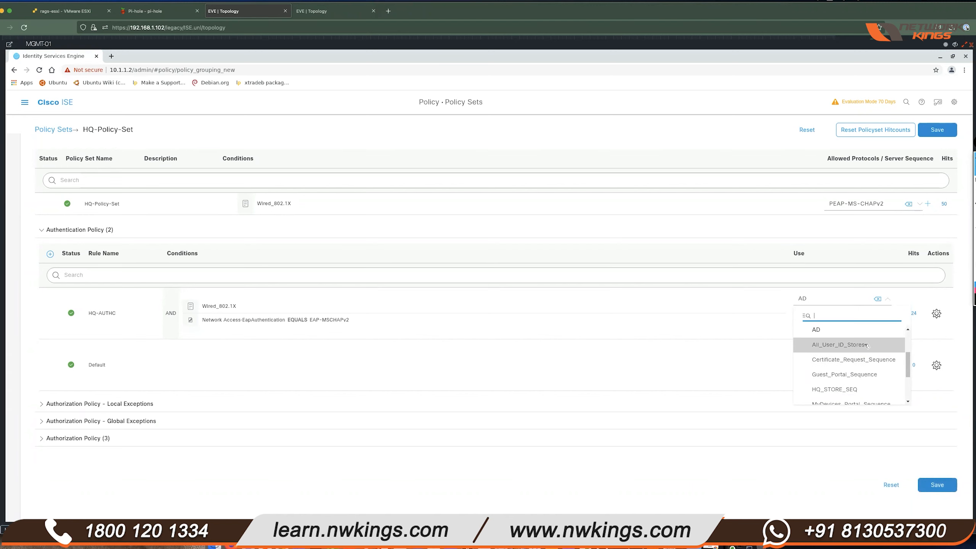
{"action": "scroll", "coordinate": [865, 380], "scroll_direction": "down", "scroll_amount": 1}
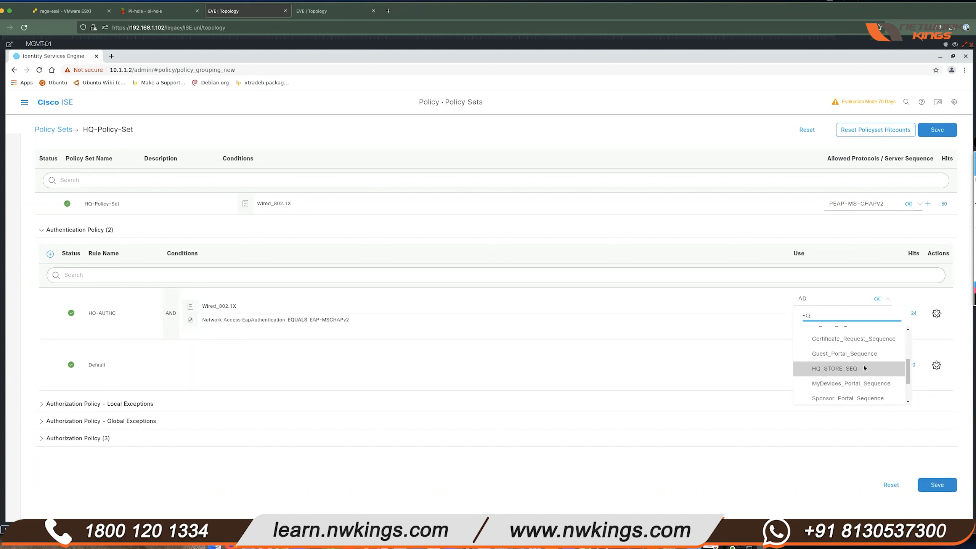
{"action": "left_click", "coordinate": [867, 368]}
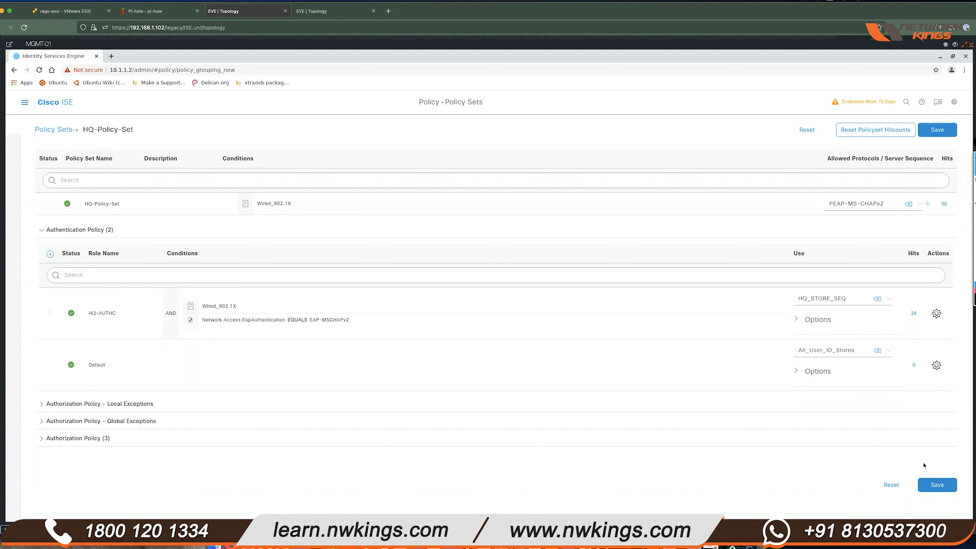
{"action": "left_click", "coordinate": [937, 485]}
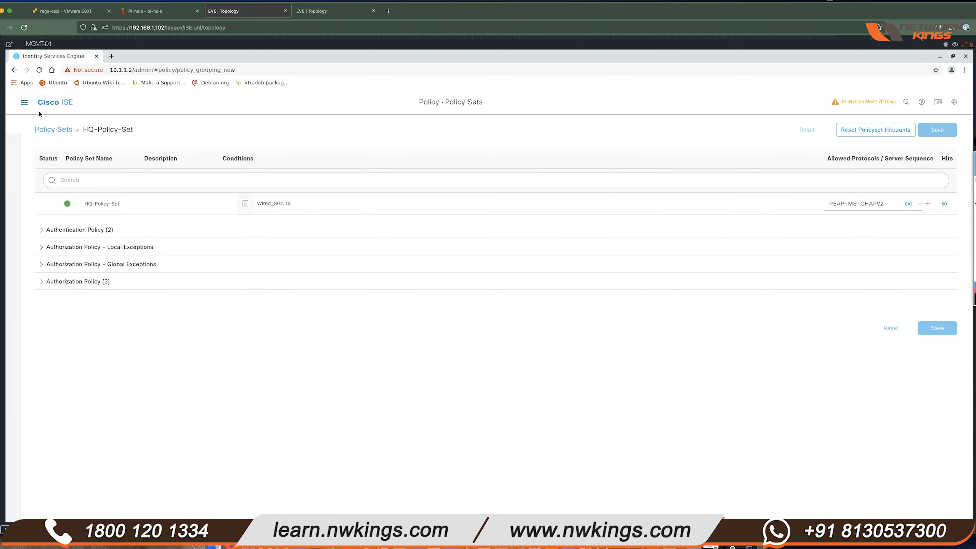
{"action": "left_click", "coordinate": [24, 102]}
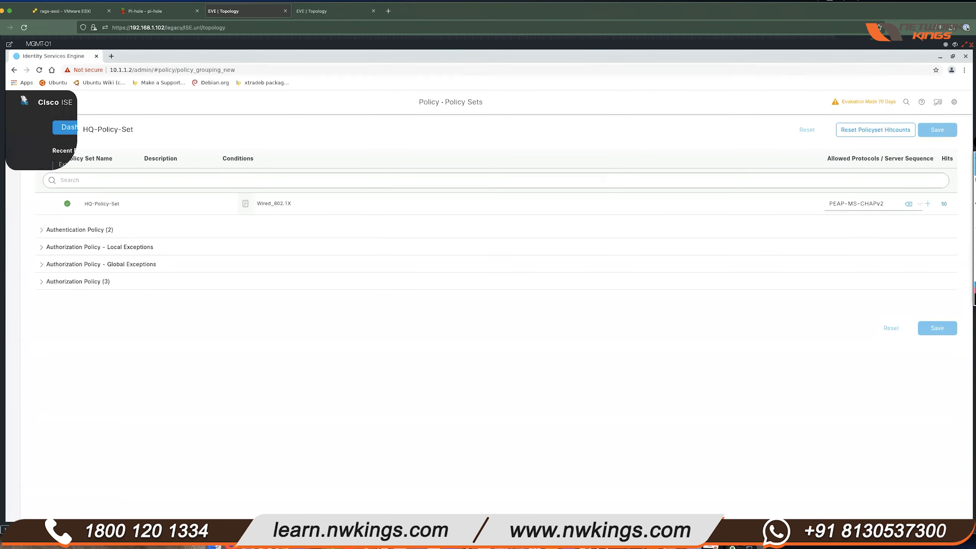
- Open HQ_STORE_SEQ under Administration > Identity Source Sequences and review its Internal Users, AD search list
{"action": "left_click", "coordinate": [391, 136]}
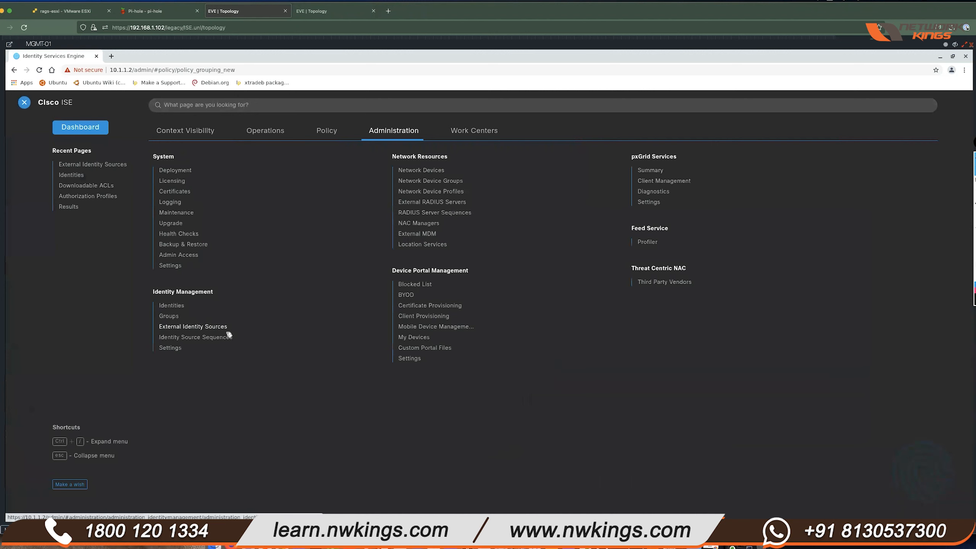
{"action": "left_click", "coordinate": [195, 337]}
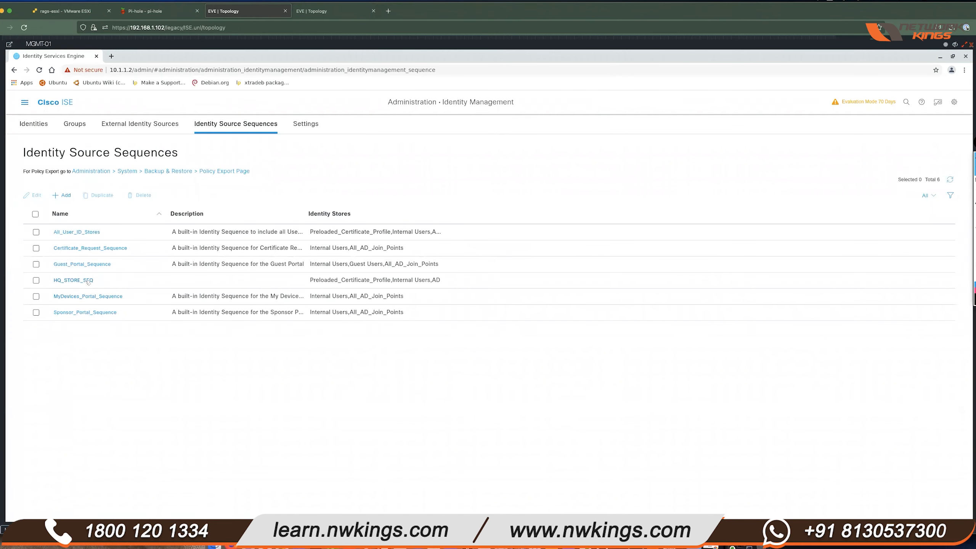
{"action": "left_click", "coordinate": [88, 281]}
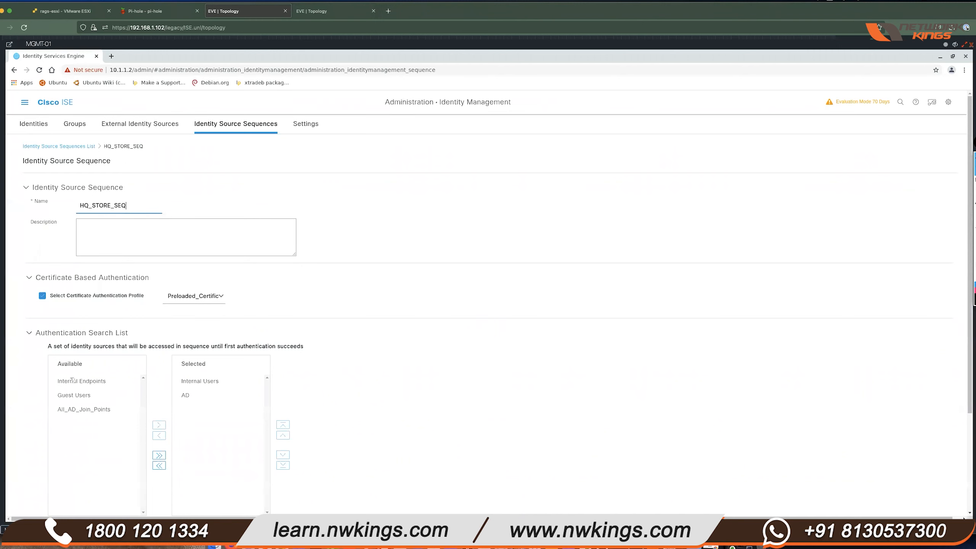
{"action": "scroll", "coordinate": [321, 368], "scroll_direction": "down", "scroll_amount": 2}
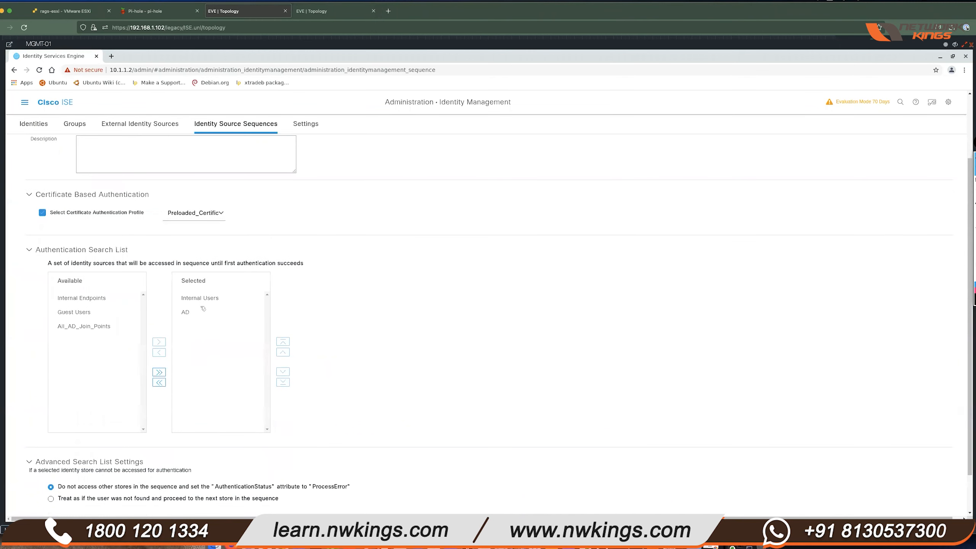
{"action": "left_click", "coordinate": [212, 303]}
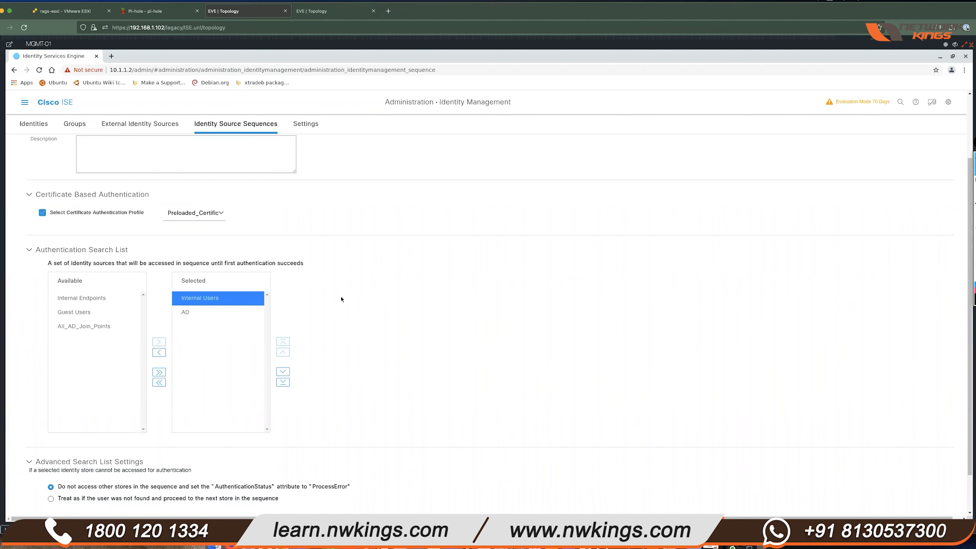
{"action": "scroll", "coordinate": [336, 299], "scroll_direction": "up", "scroll_amount": 3}
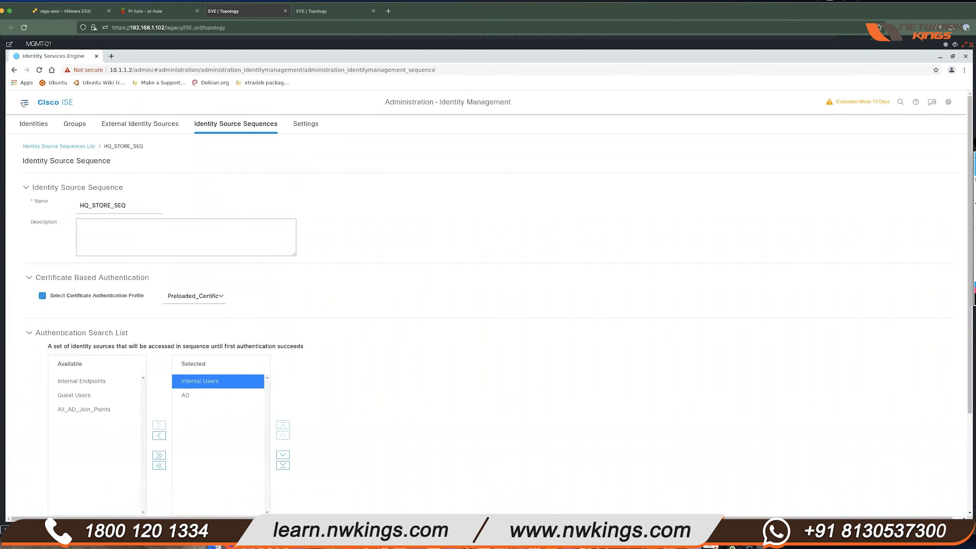
{"action": "left_click", "coordinate": [24, 102]}
{"action": "left_click", "coordinate": [325, 131]}
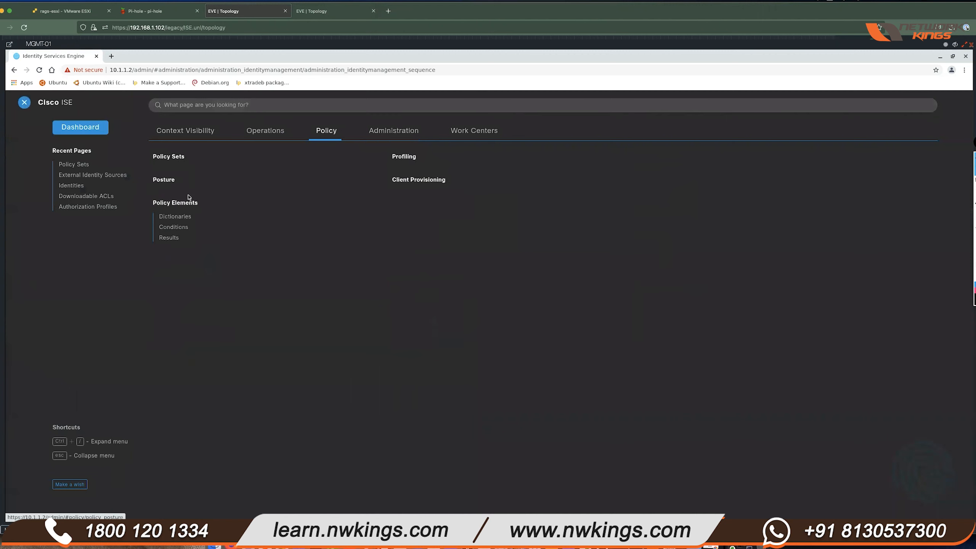
- Open HQ-Policy-Set, switch HQ-AUTHC's identity store to AD, and save the rule
{"action": "left_click", "coordinate": [175, 157]}
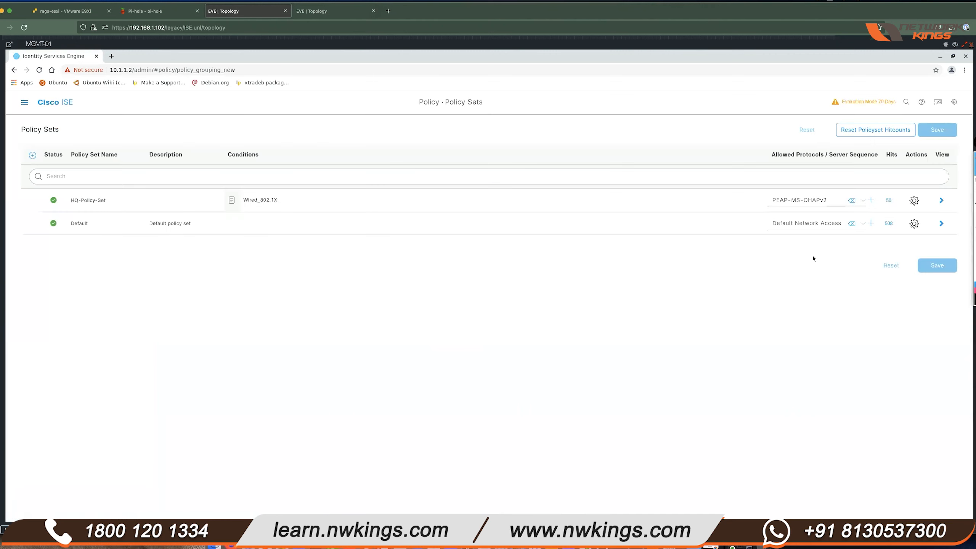
{"action": "left_click", "coordinate": [938, 200]}
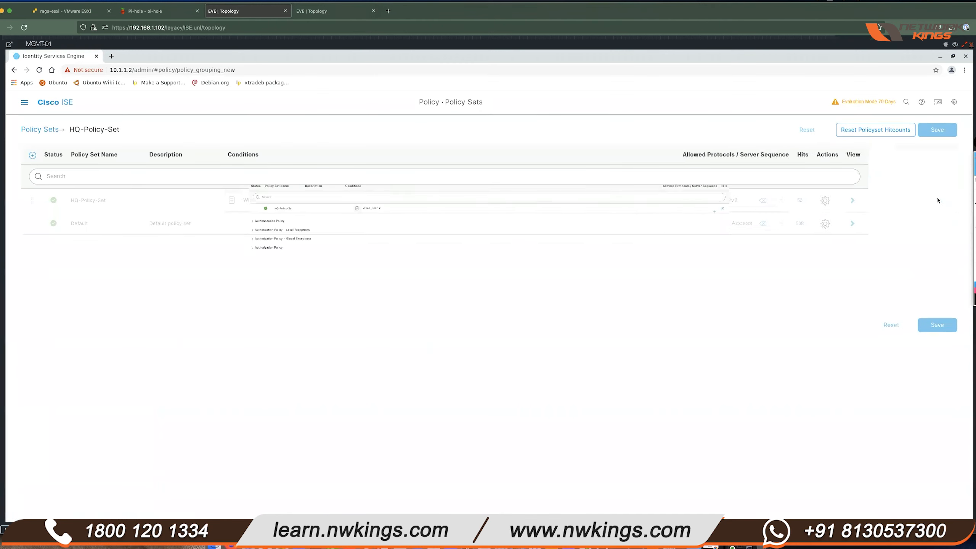
{"action": "left_click", "coordinate": [57, 229]}
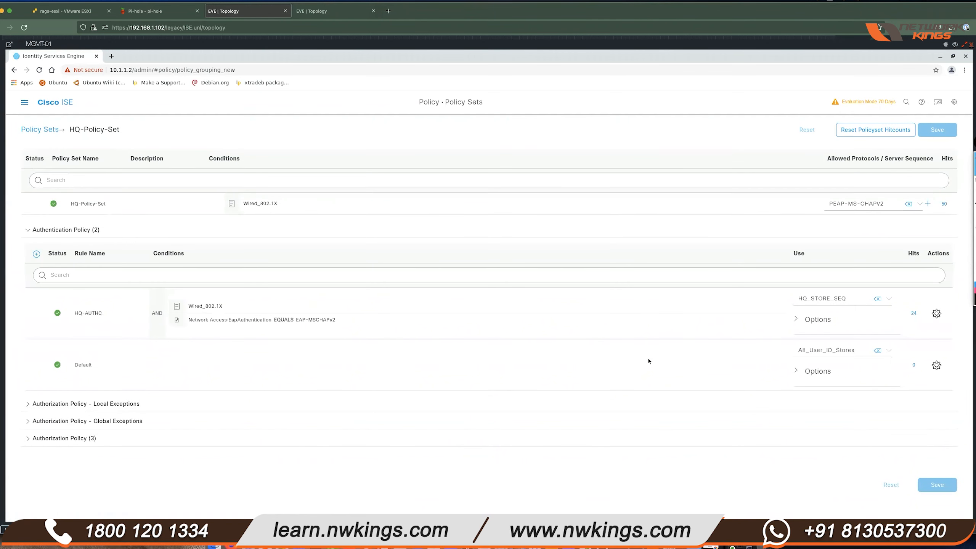
{"action": "left_click", "coordinate": [889, 299]}
{"action": "scroll", "coordinate": [857, 361], "scroll_direction": "up", "scroll_amount": 3}
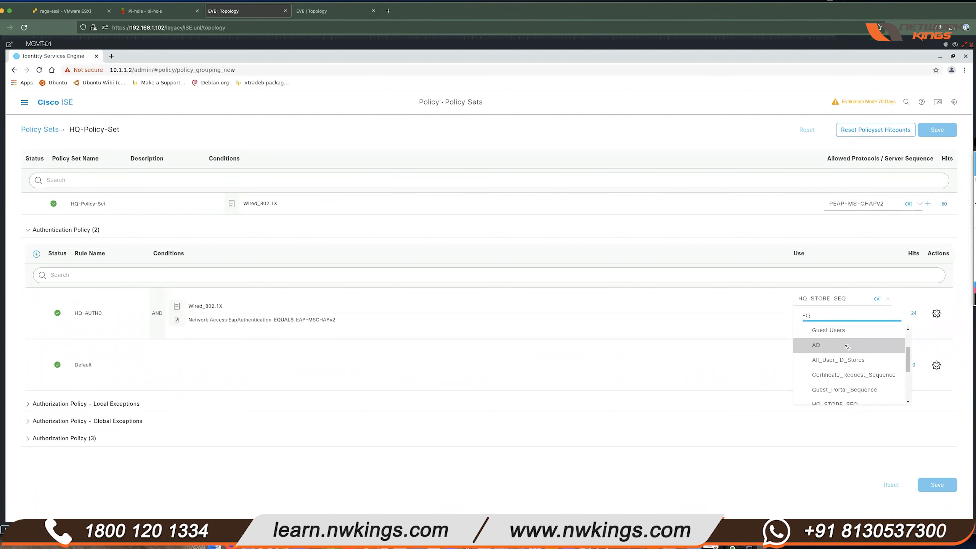
{"action": "left_click", "coordinate": [857, 346]}
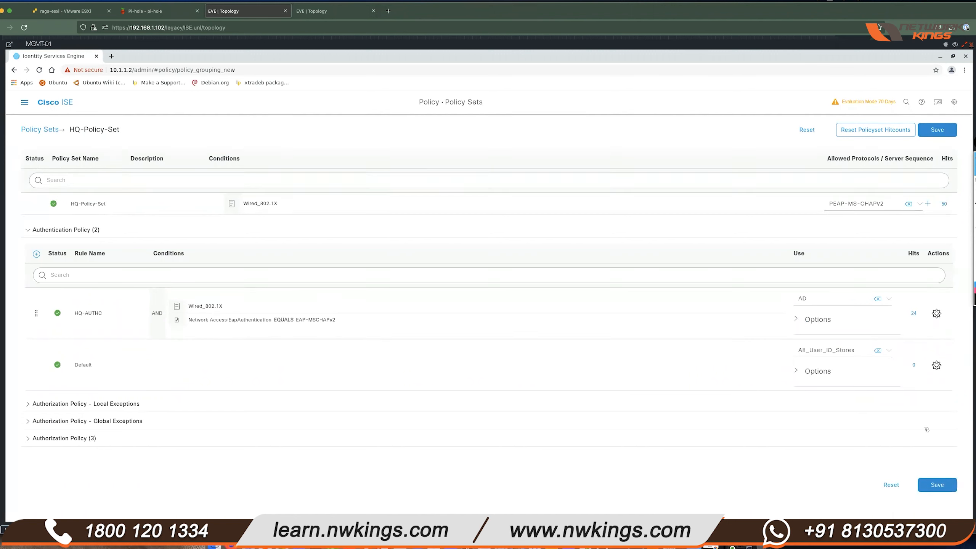
{"action": "left_click", "coordinate": [937, 485]}
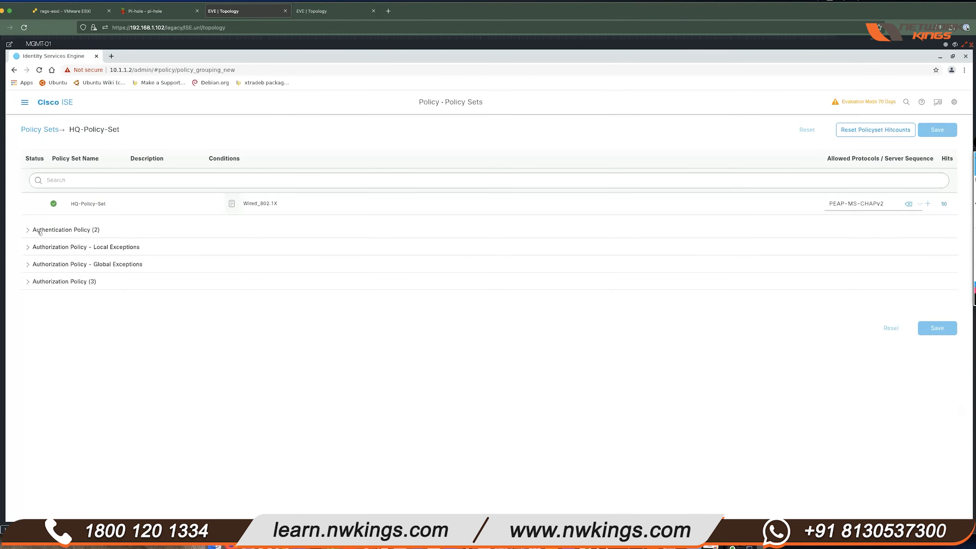
{"action": "left_click", "coordinate": [46, 229]}
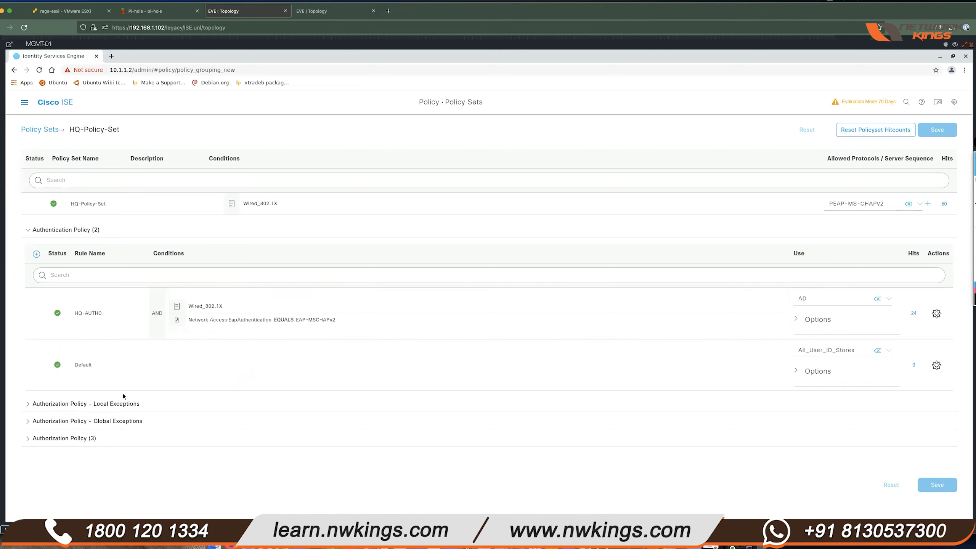
{"action": "left_click", "coordinate": [26, 438]}
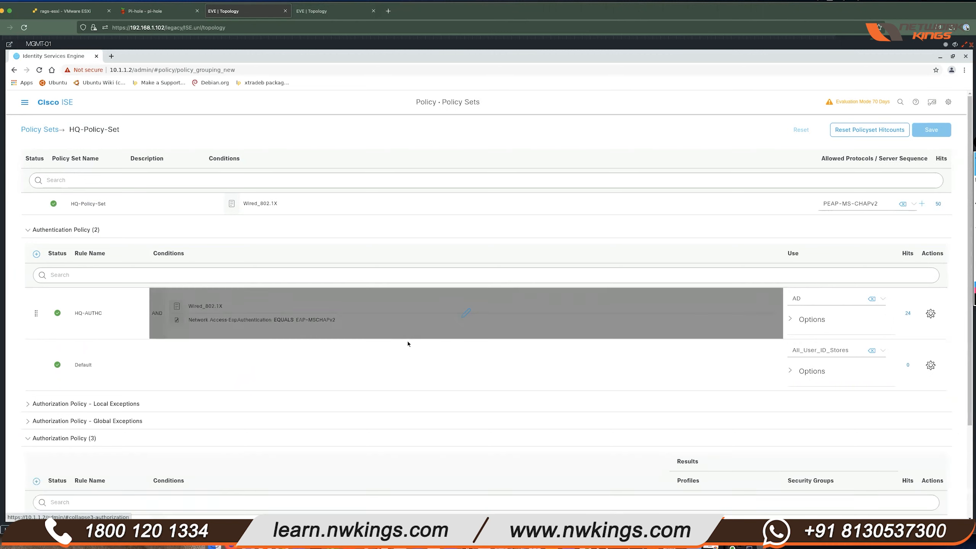
- Scroll through the EMPLOYEE-AUTHZ, CONTRACTOR-AUTHZ and Default rules, then minimise the MGMT-01 console
{"action": "scroll", "coordinate": [431, 394], "scroll_direction": "down", "scroll_amount": 1}
{"action": "scroll", "coordinate": [431, 394], "scroll_direction": "down", "scroll_amount": 3}
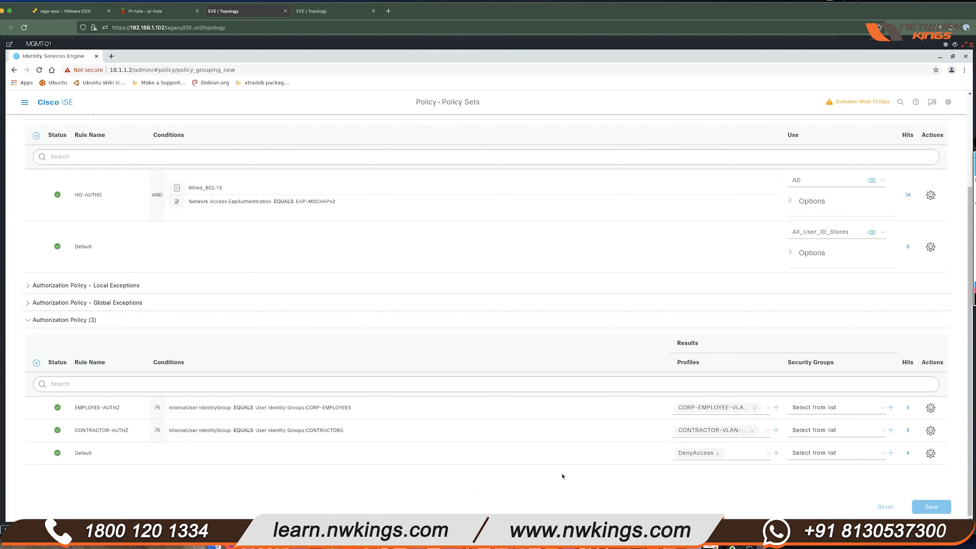
{"action": "left_click", "coordinate": [955, 46]}
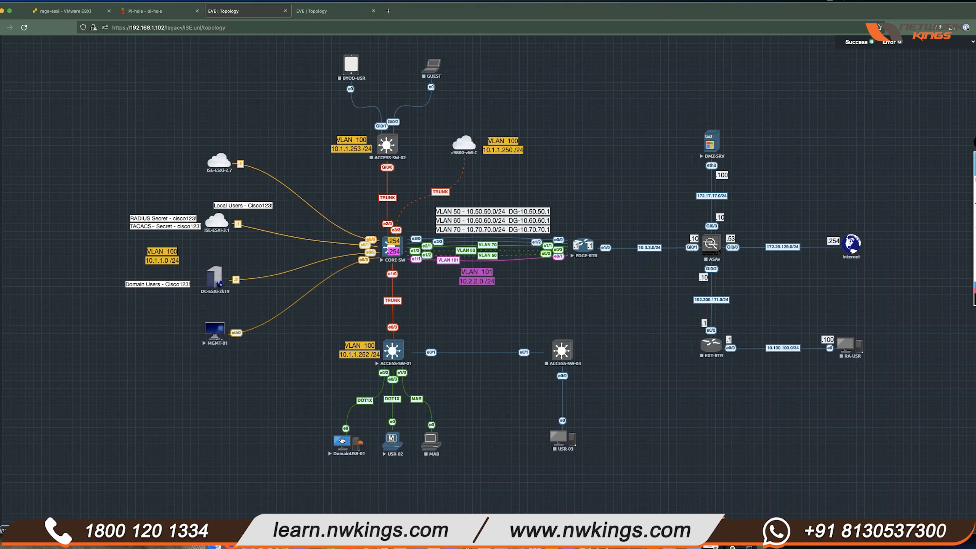
- Open and enlarge the DomainUSR-01 console and sign in to Windows with the account password
{"action": "left_click", "coordinate": [341, 441]}
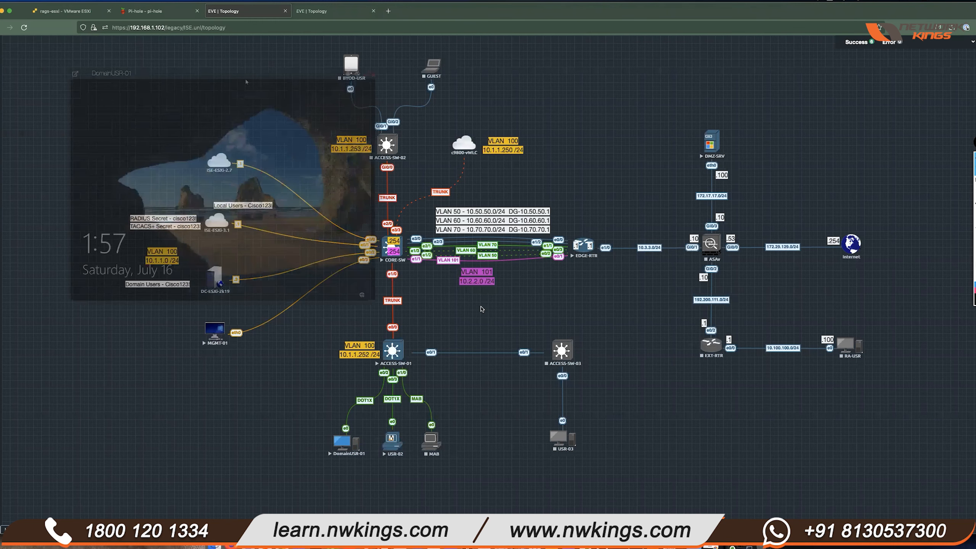
{"action": "left_click_drag", "start_coordinate": [483, 342], "coordinate": [761, 478]}
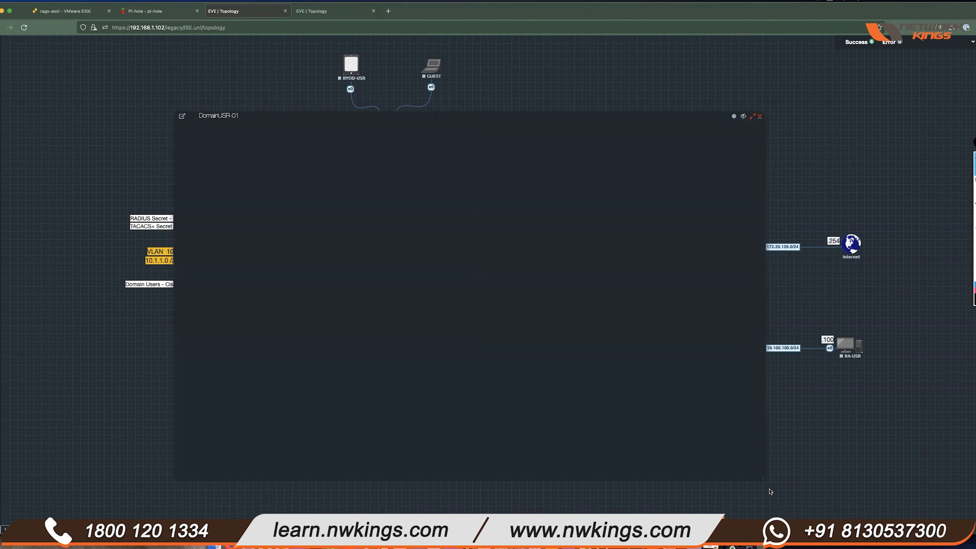
{"action": "left_click", "coordinate": [519, 316]}
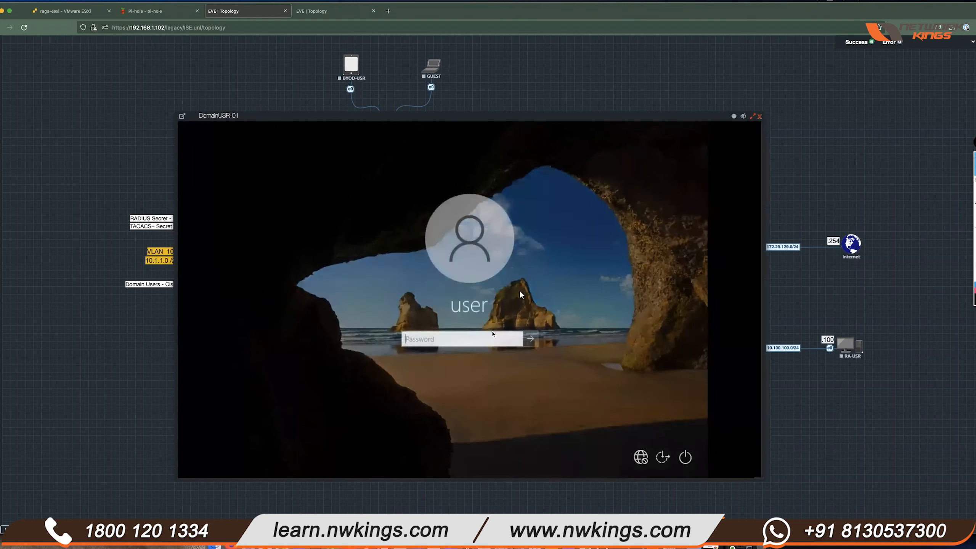
{"action": "type", "text": "Cisco123"}
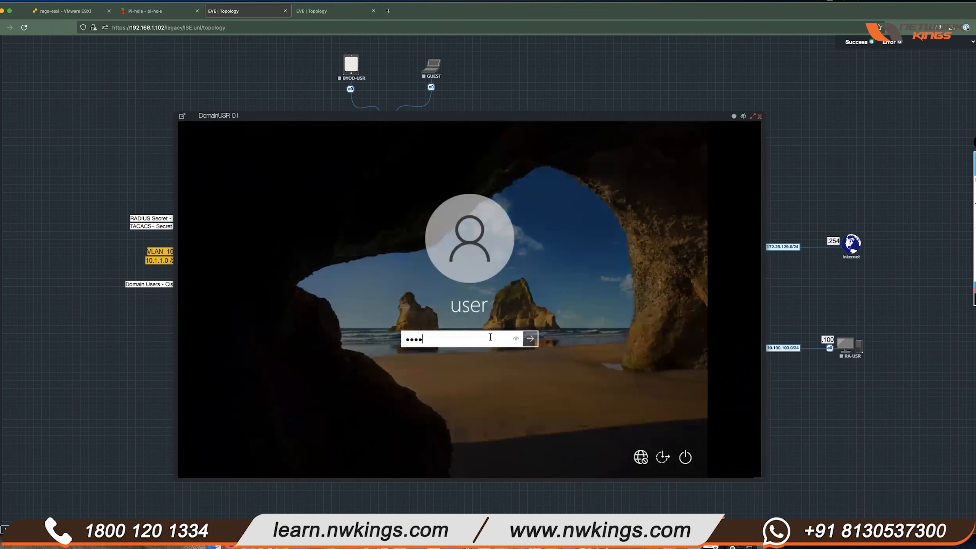
{"action": "key", "text": "Return"}
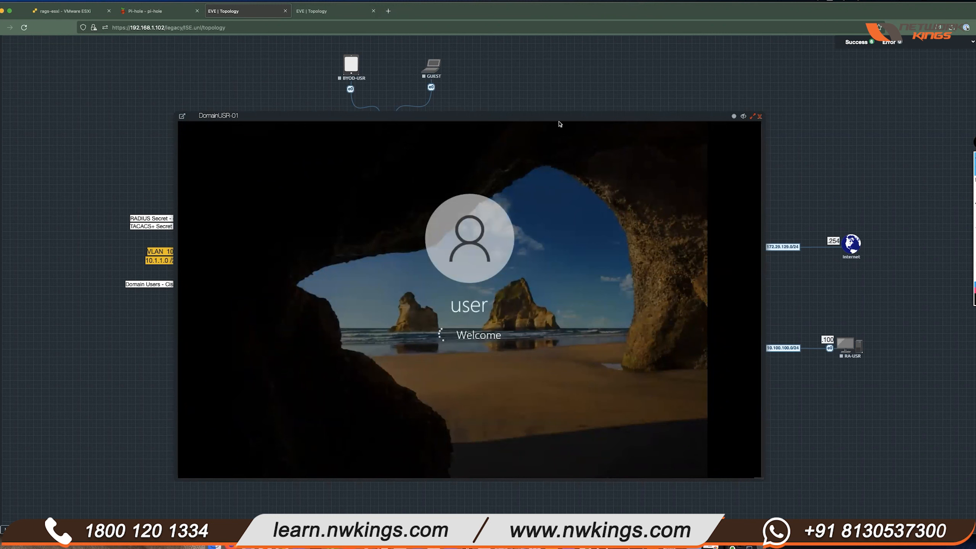
- Close the DomainUSR-01 console and switch to the ESXi host page
{"action": "left_click_drag", "start_coordinate": [555, 115], "coordinate": [623, 121]}
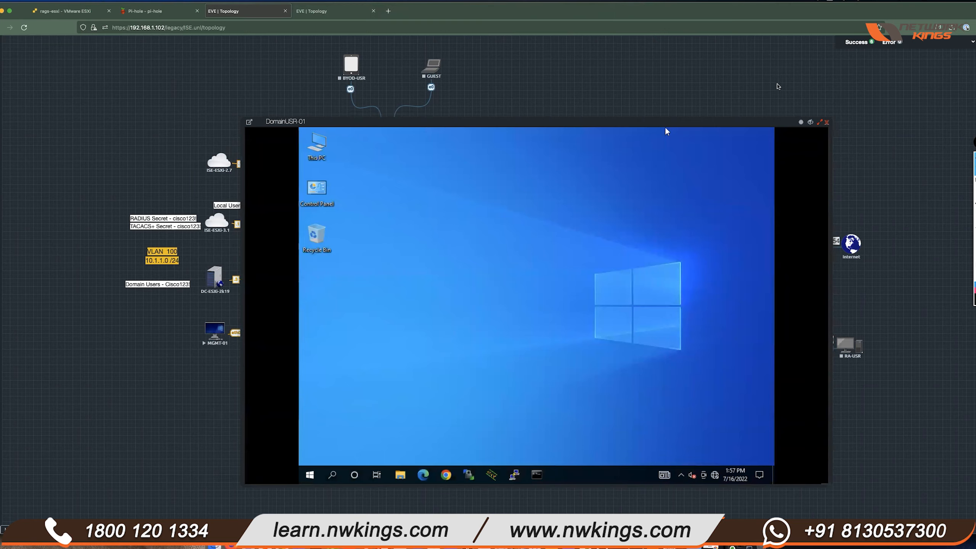
{"action": "left_click", "coordinate": [810, 123]}
{"action": "left_click", "coordinate": [85, 11]}
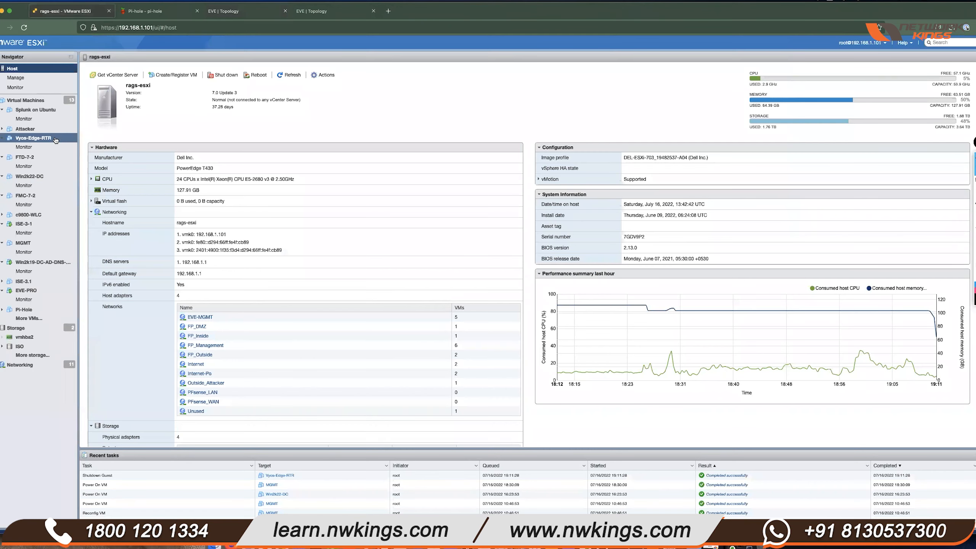
- Open the Win2k19-DC-AD-DNS-CA VM console, unlock the server, and close DNS Manager
{"action": "left_click", "coordinate": [47, 264]}
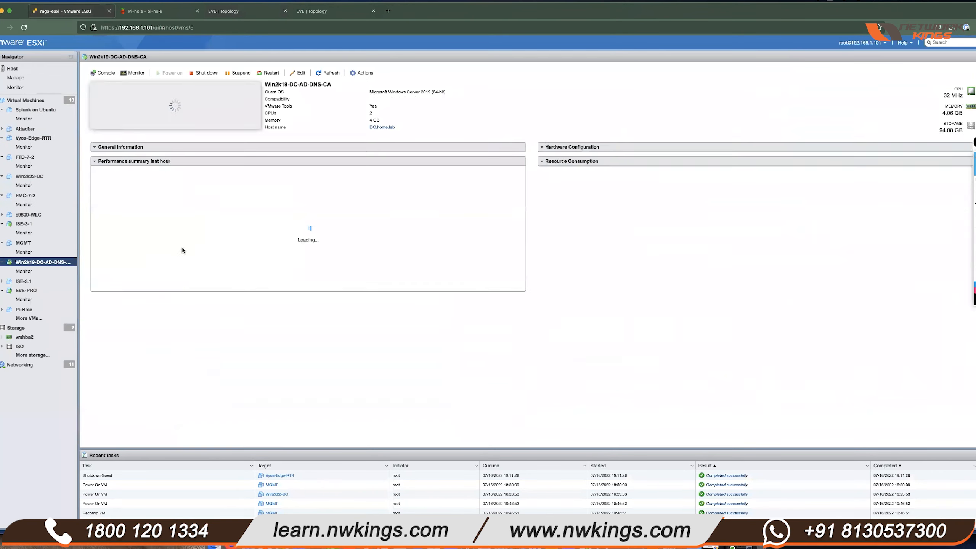
{"action": "left_click", "coordinate": [235, 124]}
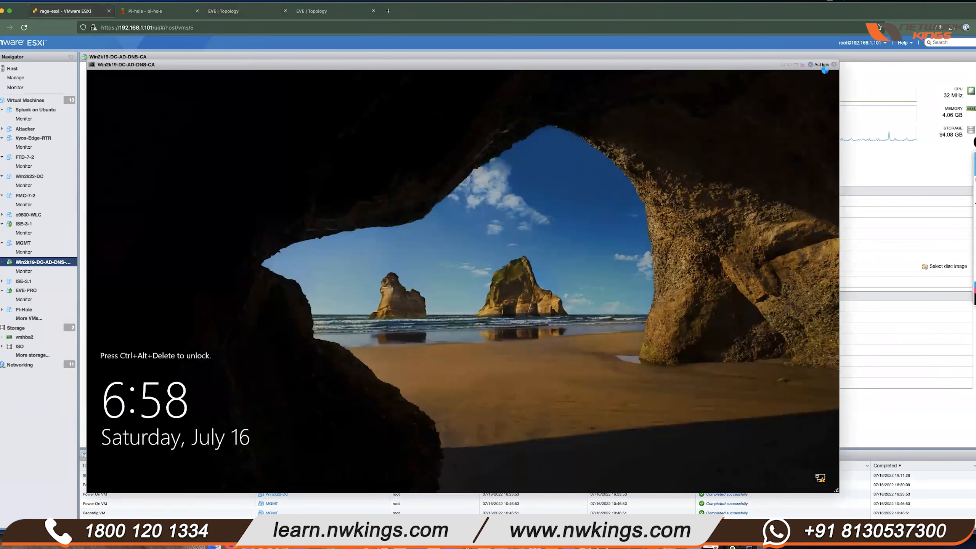
{"action": "left_click", "coordinate": [821, 65]}
{"action": "left_click", "coordinate": [843, 118]}
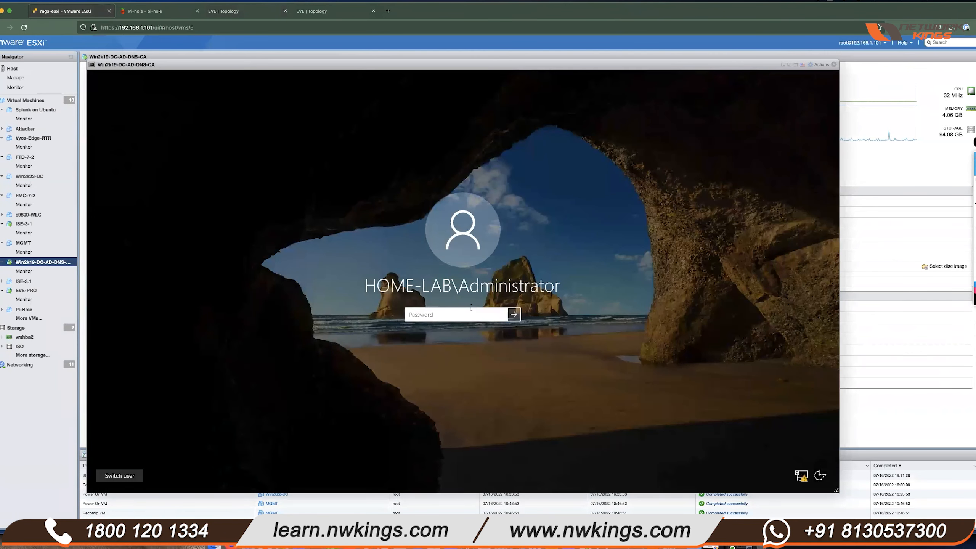
{"action": "type", "text": "P"}
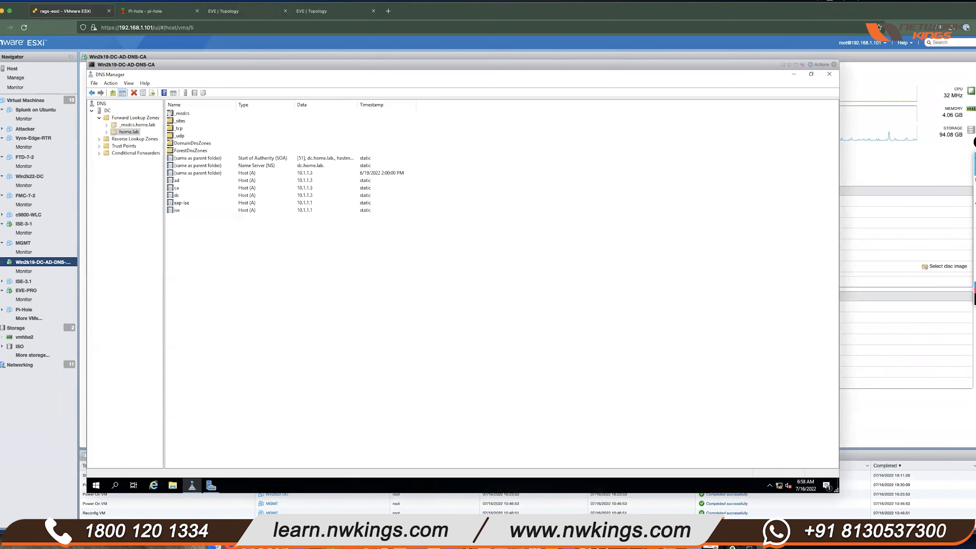
{"action": "left_click", "coordinate": [179, 217]}
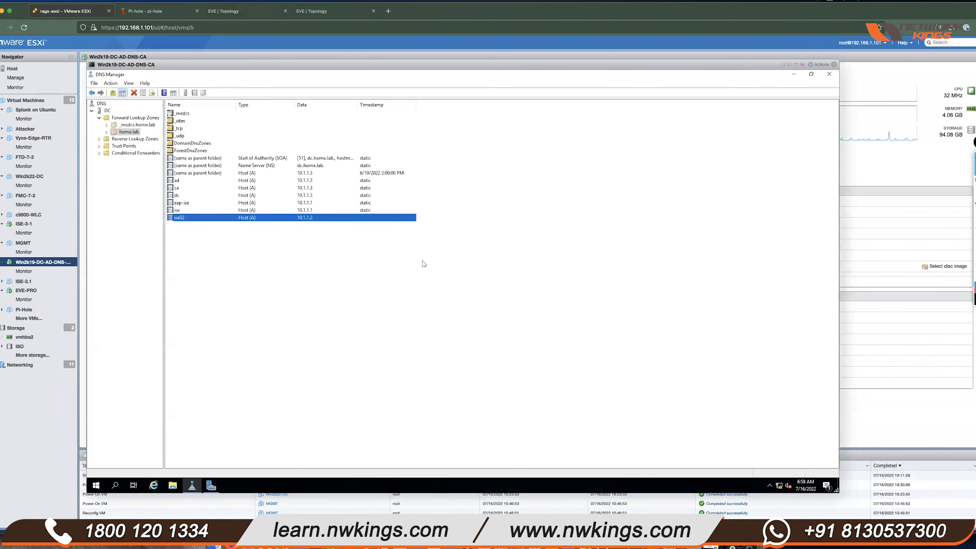
{"action": "left_click", "coordinate": [830, 75]}
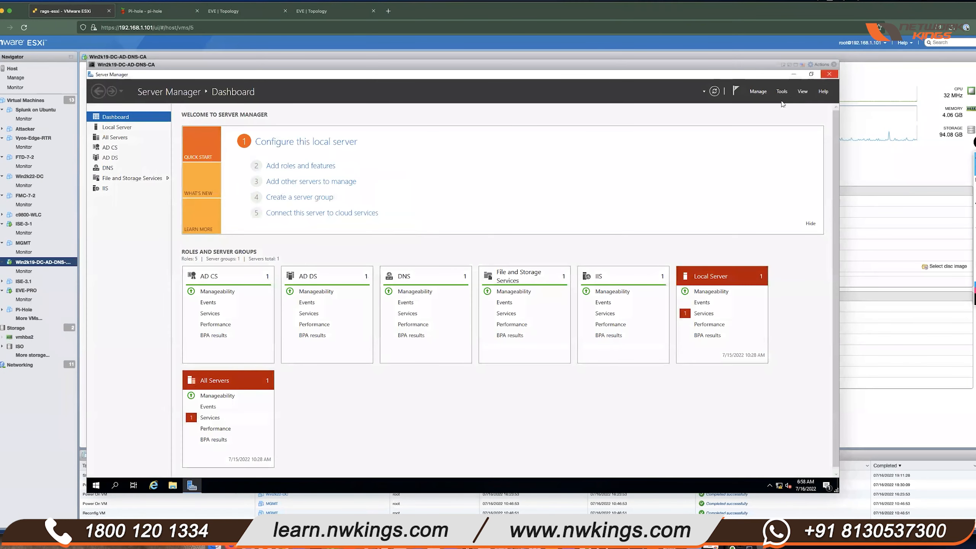
- Launch Active Directory Users and Computers from Server Manager's Tools menu
{"action": "left_click", "coordinate": [758, 92]}
{"action": "left_click", "coordinate": [782, 91]}
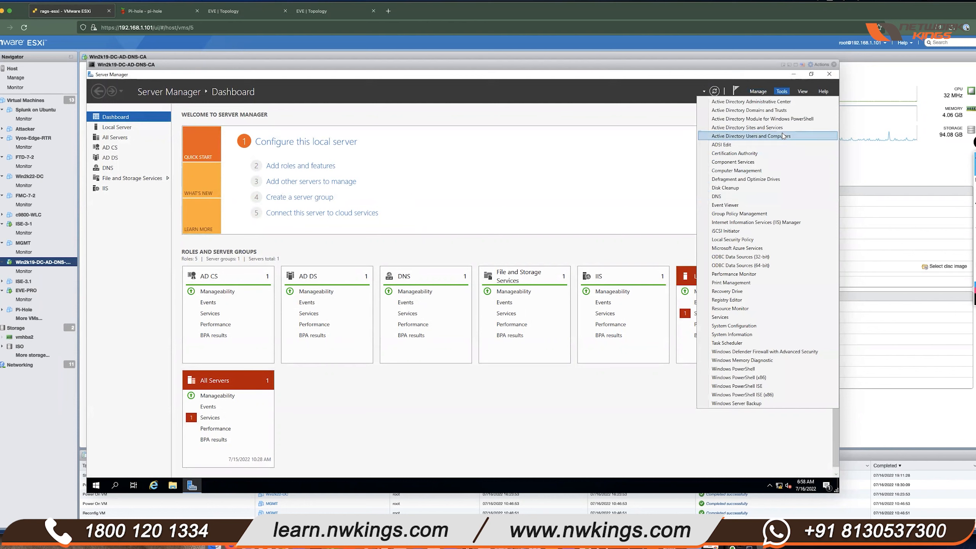
{"action": "left_click", "coordinate": [782, 135]}
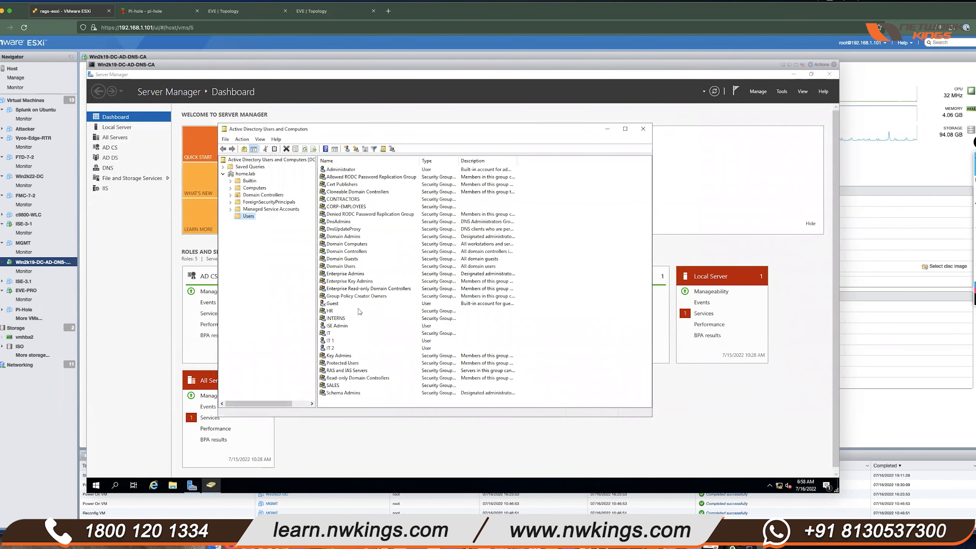
- Maximize ADUC and browse the home.lab Users accounts down to the IT 1 user
{"action": "double_click", "coordinate": [453, 132]}
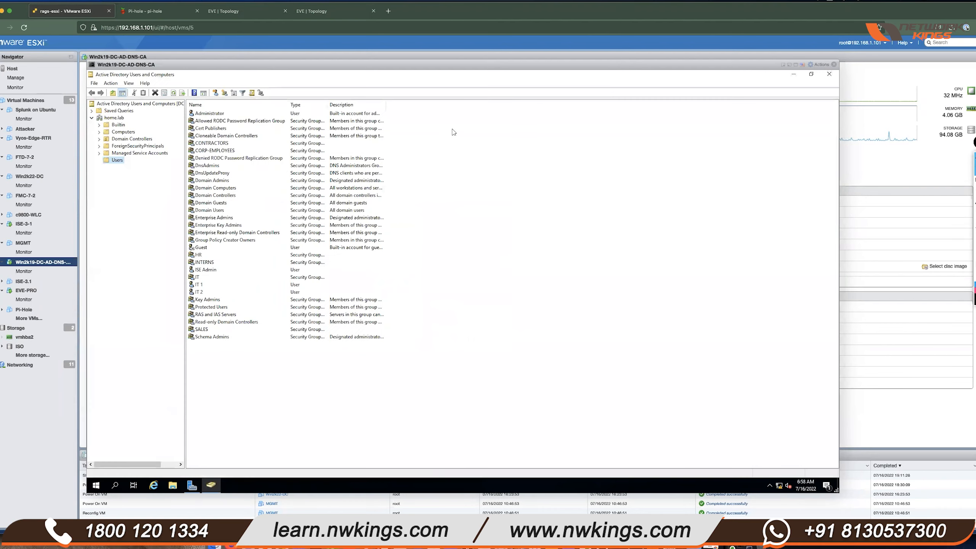
{"action": "left_click", "coordinate": [225, 150]}
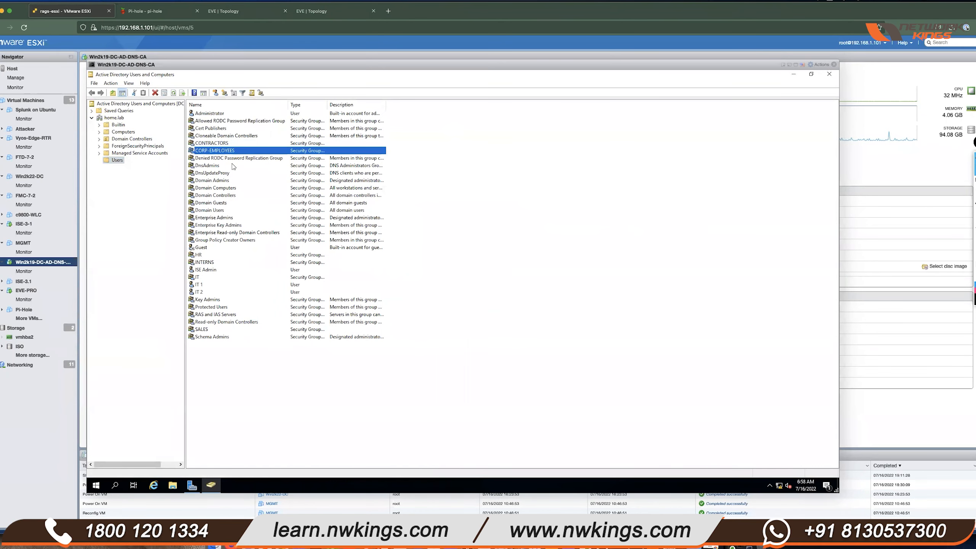
{"action": "left_click", "coordinate": [218, 280]}
{"action": "left_click", "coordinate": [218, 286]}
{"action": "left_click", "coordinate": [217, 292]}
{"action": "left_click", "coordinate": [223, 285]}
{"action": "left_click", "coordinate": [224, 291]}
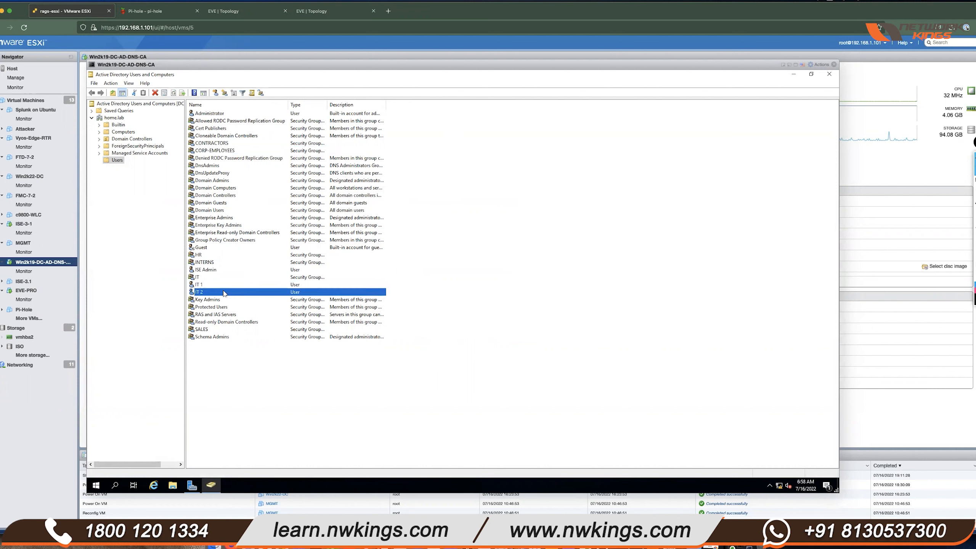
{"action": "left_click", "coordinate": [228, 285]}
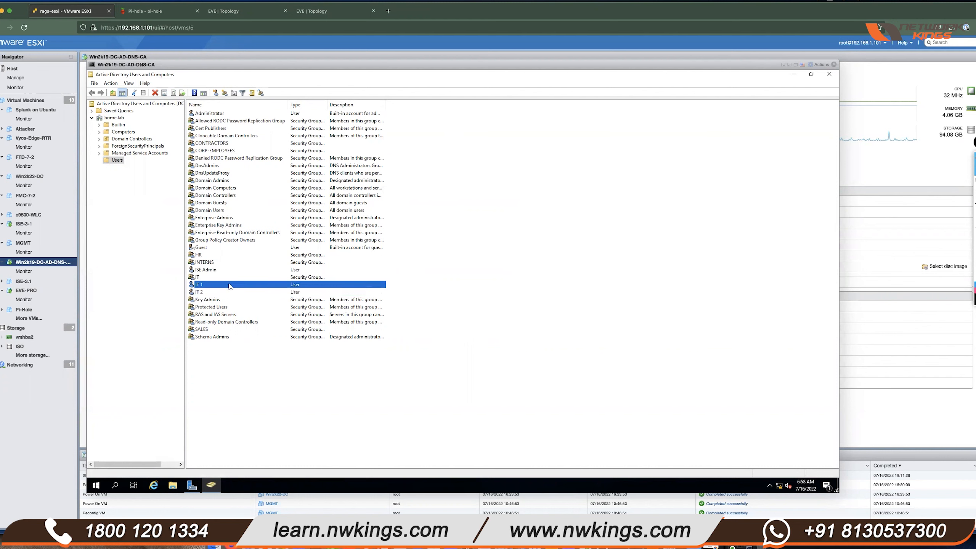
- Check IT 1's Account tab logon settings, then cancel the properties
{"action": "double_click", "coordinate": [230, 285]}
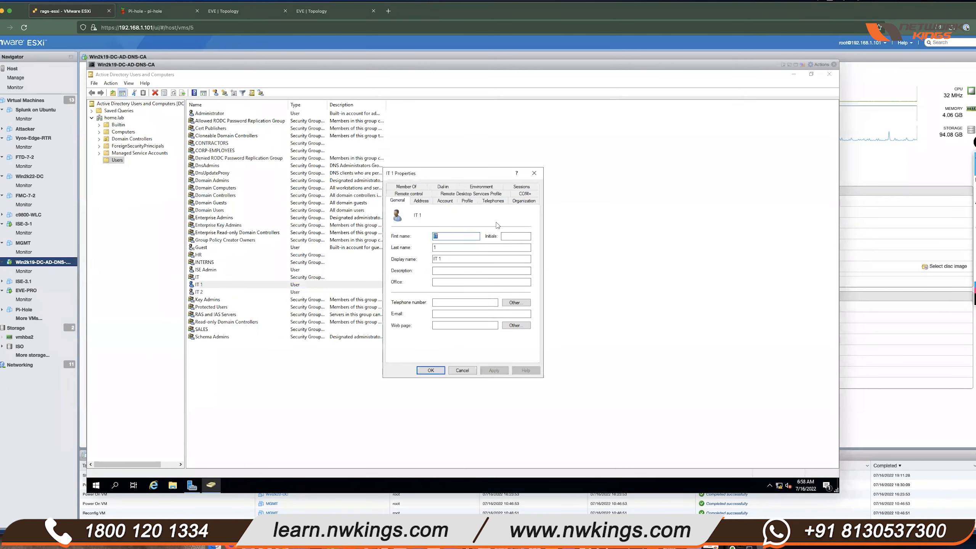
{"action": "left_click", "coordinate": [445, 202]}
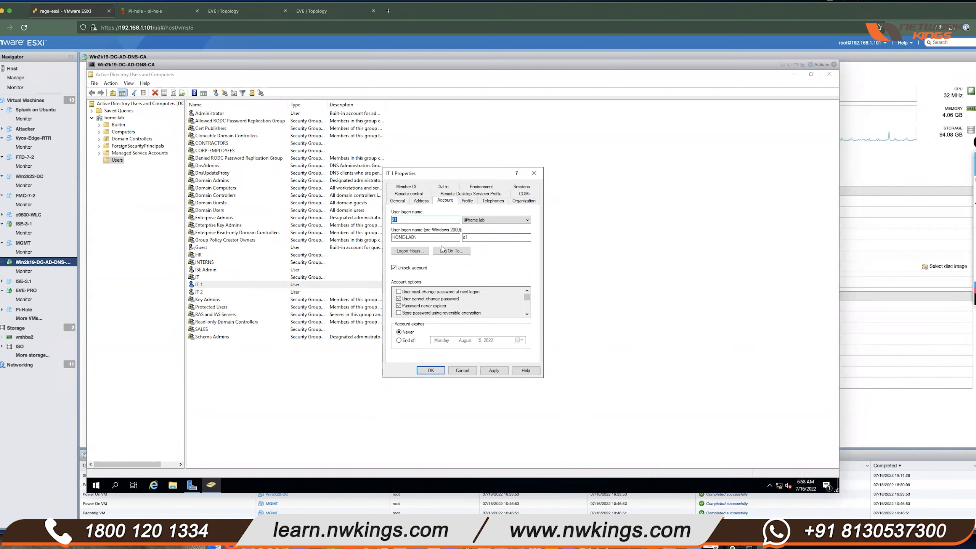
{"action": "left_click", "coordinate": [462, 371]}
- Confirm on IT 1's Member Of tab that it belongs to Domain Users and IT
{"action": "left_click", "coordinate": [309, 277]}
{"action": "double_click", "coordinate": [264, 286]}
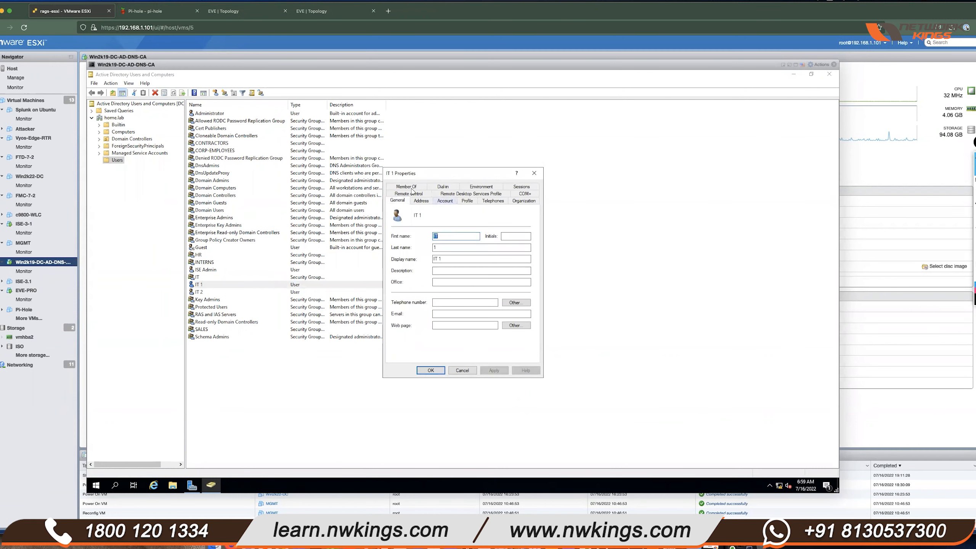
{"action": "left_click", "coordinate": [406, 187]}
{"action": "left_click", "coordinate": [431, 236]}
{"action": "left_click", "coordinate": [468, 372]}
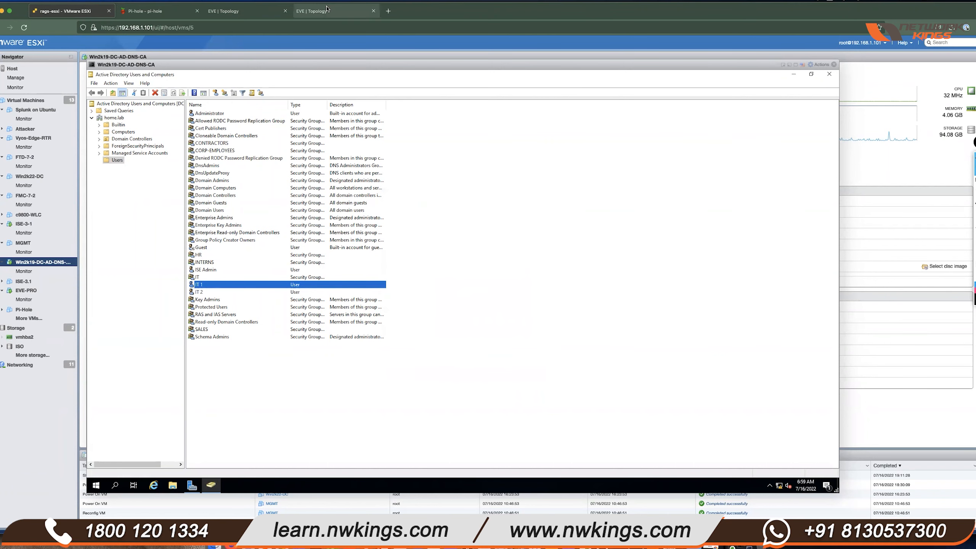
{"action": "left_click", "coordinate": [326, 9]}
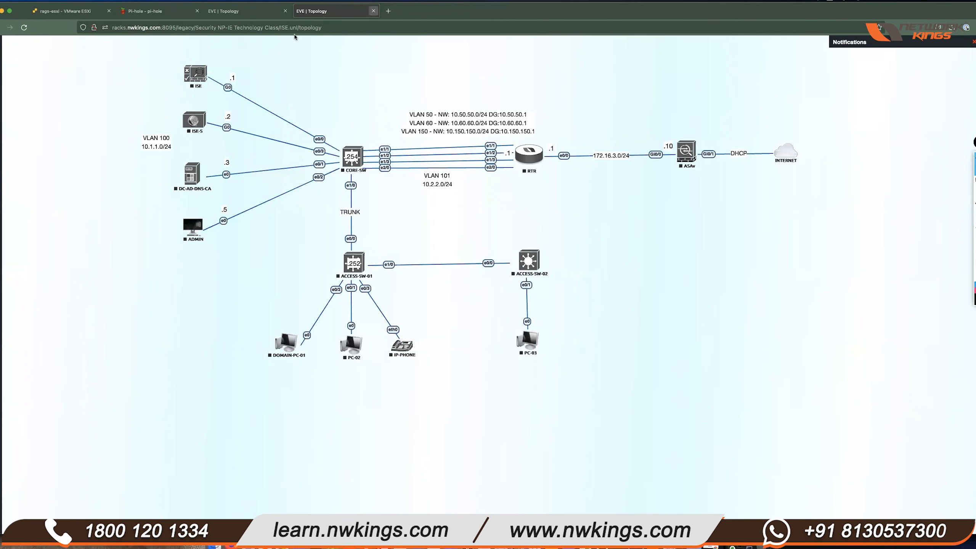
- Open the DomainUSR-01 console and go to its Ethernet network settings page
{"action": "left_click", "coordinate": [373, 11]}
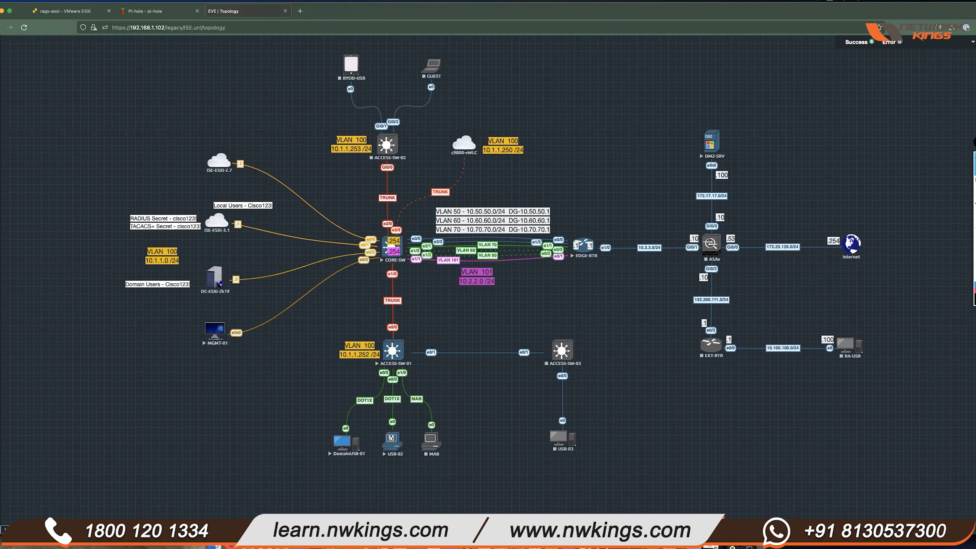
{"action": "left_click", "coordinate": [100, 530]}
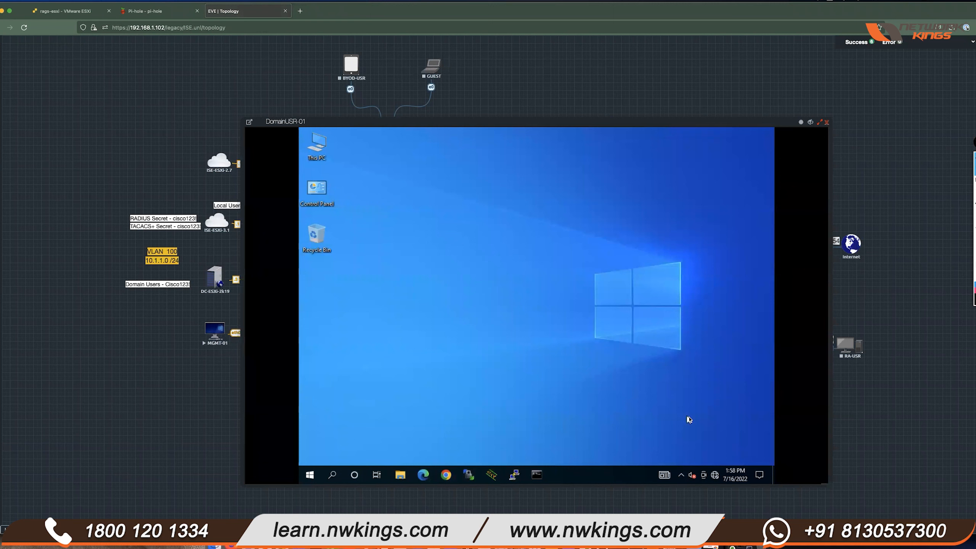
{"action": "right_click", "coordinate": [715, 477]}
{"action": "left_click", "coordinate": [688, 462]}
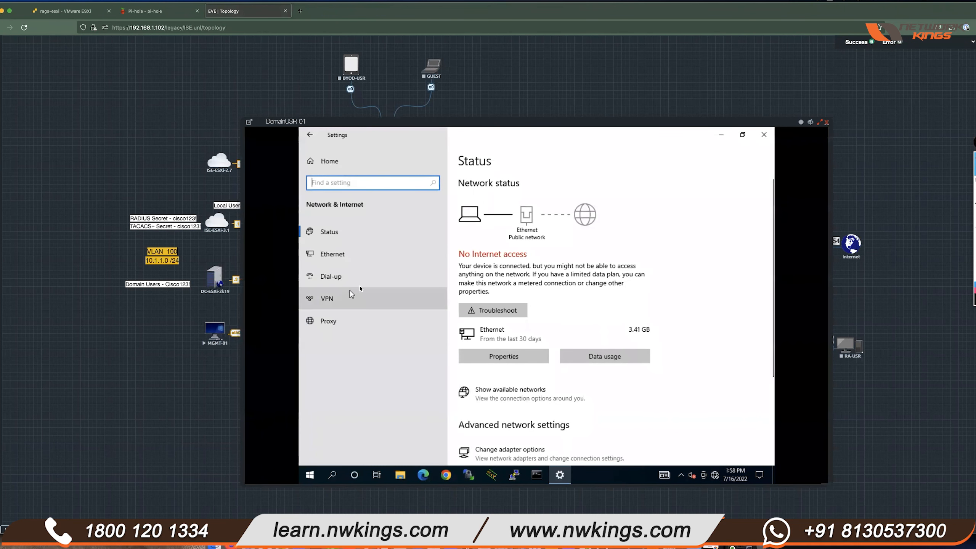
{"action": "left_click", "coordinate": [360, 258]}
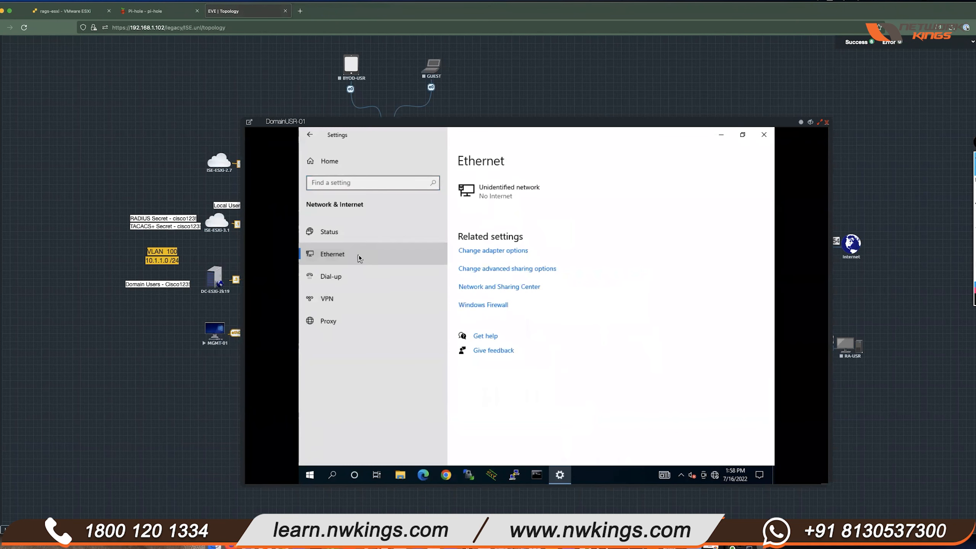
- Inspect the Ethernet connection's status and adapter properties in Network and Sharing Center, then close them
{"action": "left_click", "coordinate": [508, 287]}
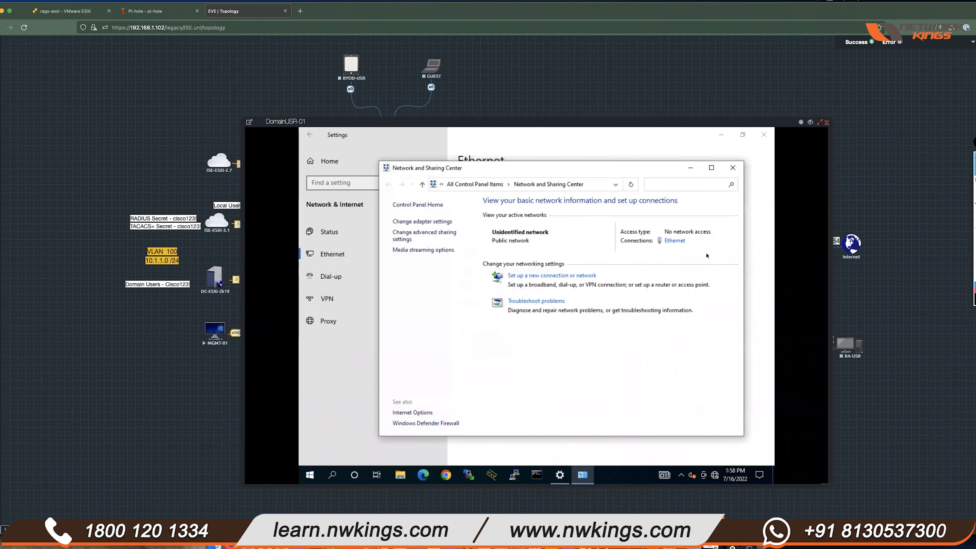
{"action": "left_click", "coordinate": [675, 241]}
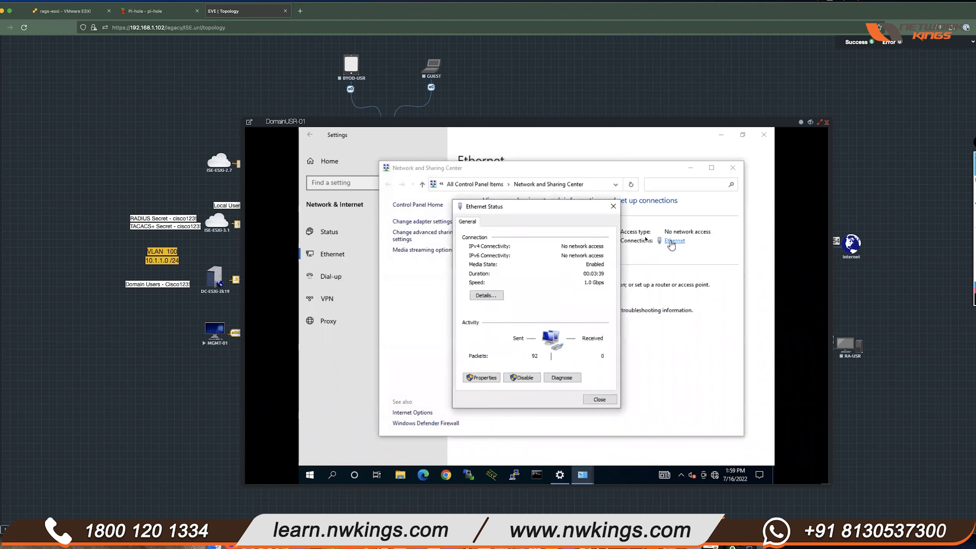
{"action": "left_click", "coordinate": [482, 377]}
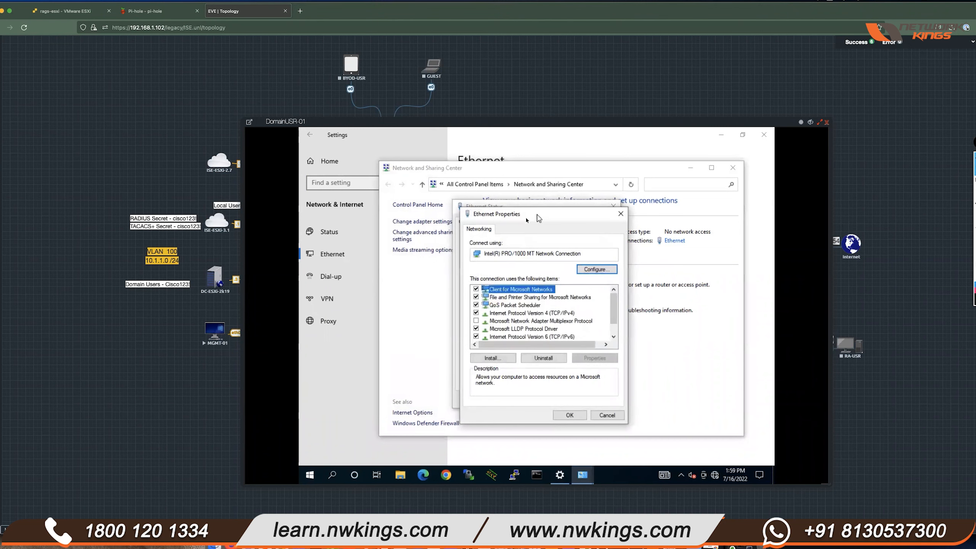
{"action": "left_click", "coordinate": [607, 416]}
{"action": "left_click", "coordinate": [610, 392]}
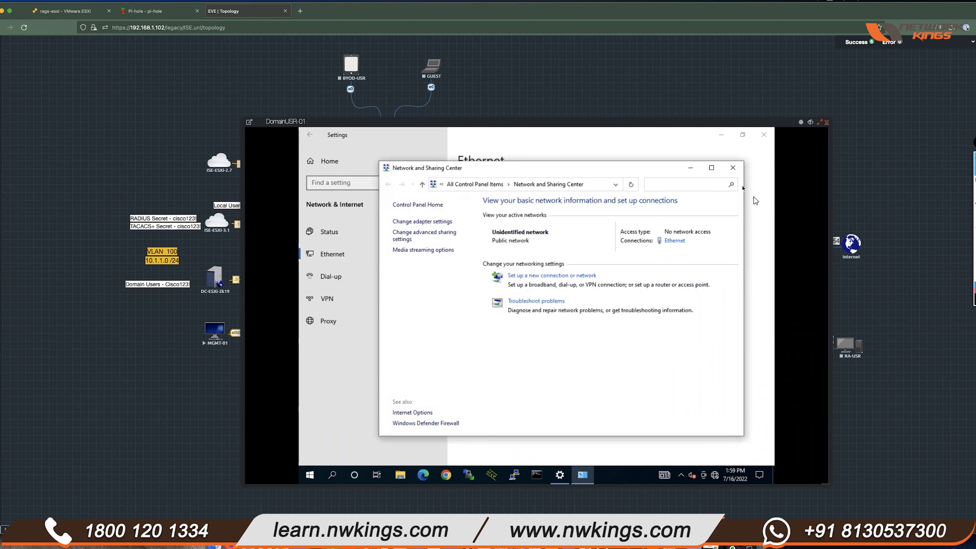
{"action": "left_click", "coordinate": [734, 173]}
{"action": "left_click", "coordinate": [332, 474]}
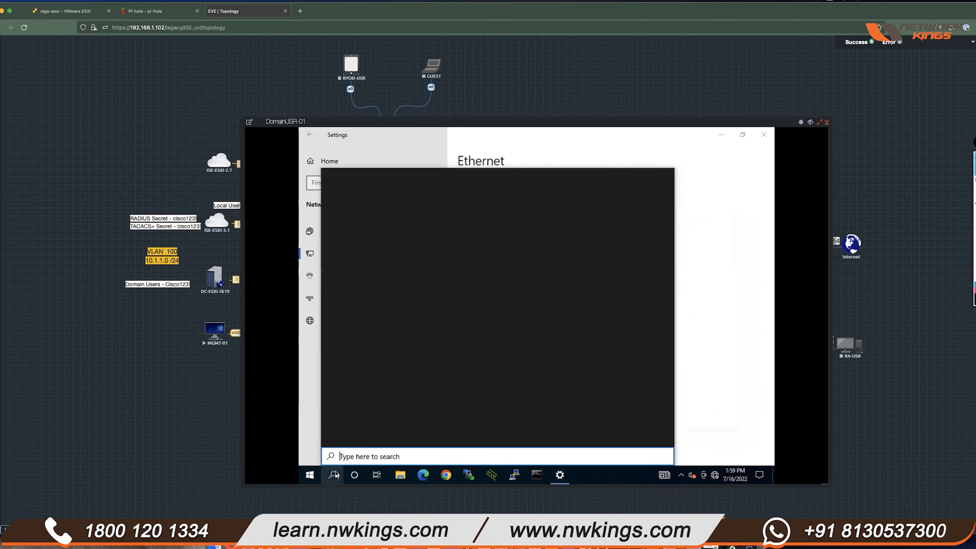
- Search 'services', open the Services app, start Wired AutoConfig, and minimize Services
{"action": "type", "text": "services"}
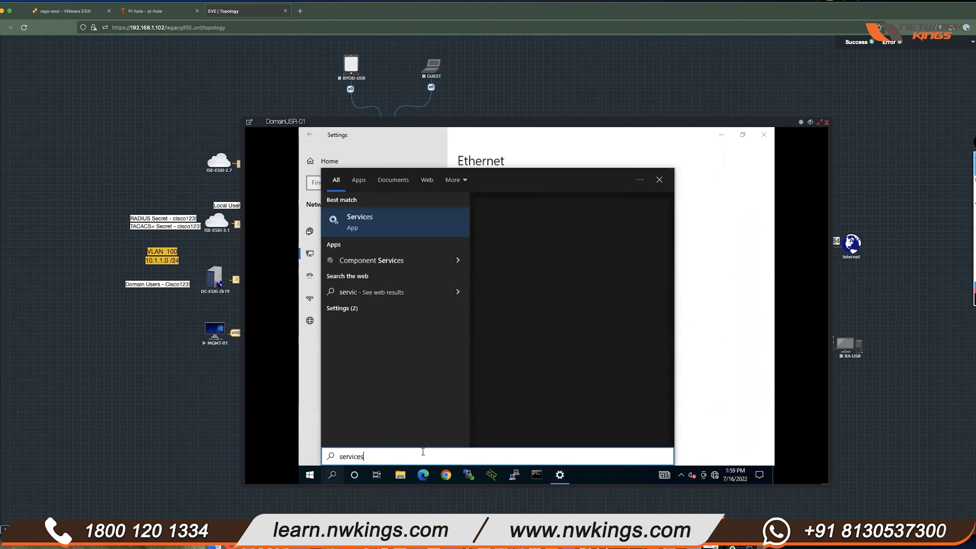
{"action": "left_click", "coordinate": [353, 225]}
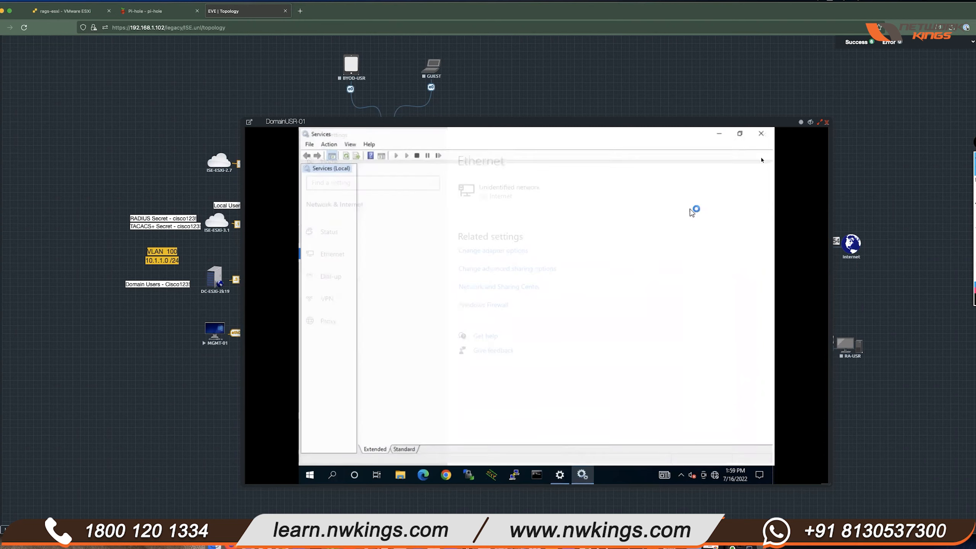
{"action": "left_click_drag", "start_coordinate": [828, 484], "coordinate": [768, 480]}
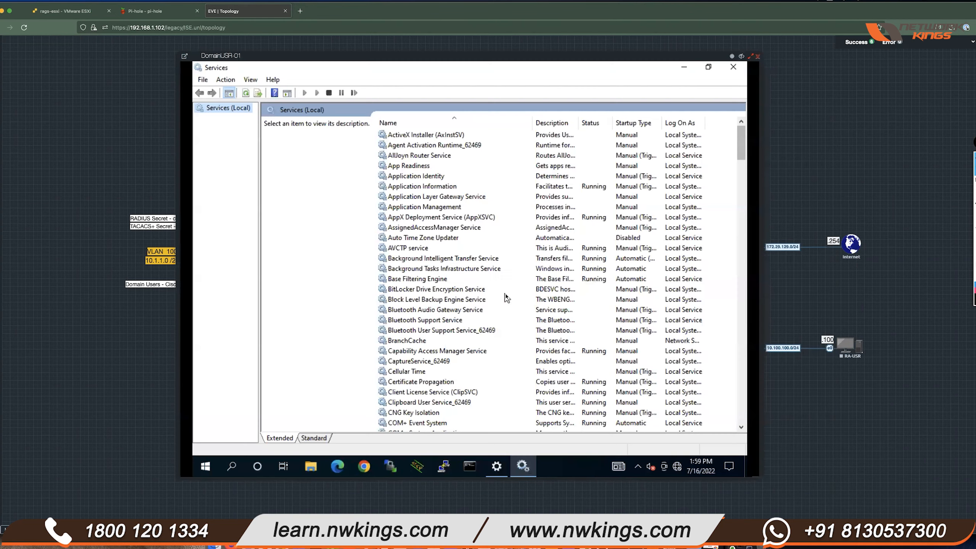
{"action": "left_click", "coordinate": [443, 268]}
{"action": "scroll", "coordinate": [464, 240], "scroll_direction": "down", "scroll_amount": 20}
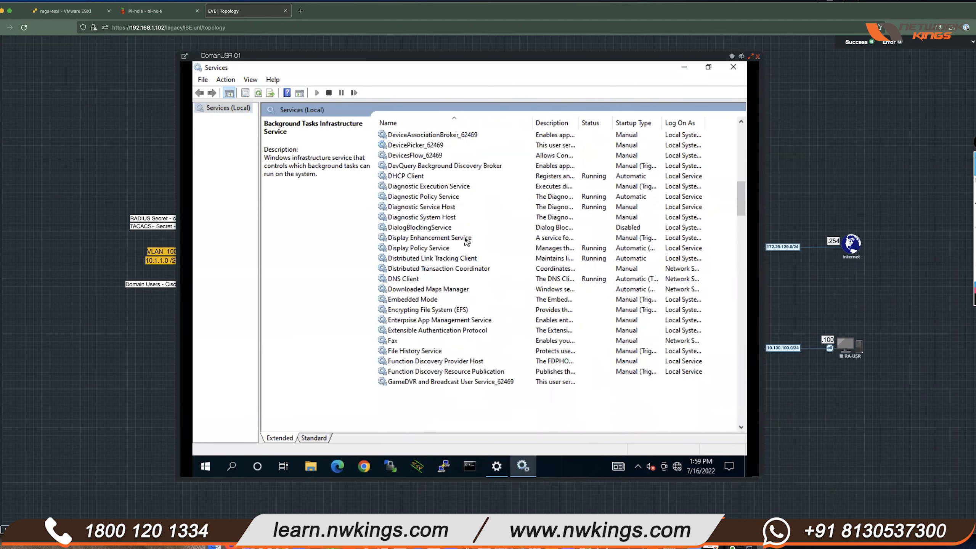
{"action": "scroll", "coordinate": [465, 240], "scroll_direction": "down", "scroll_amount": 20}
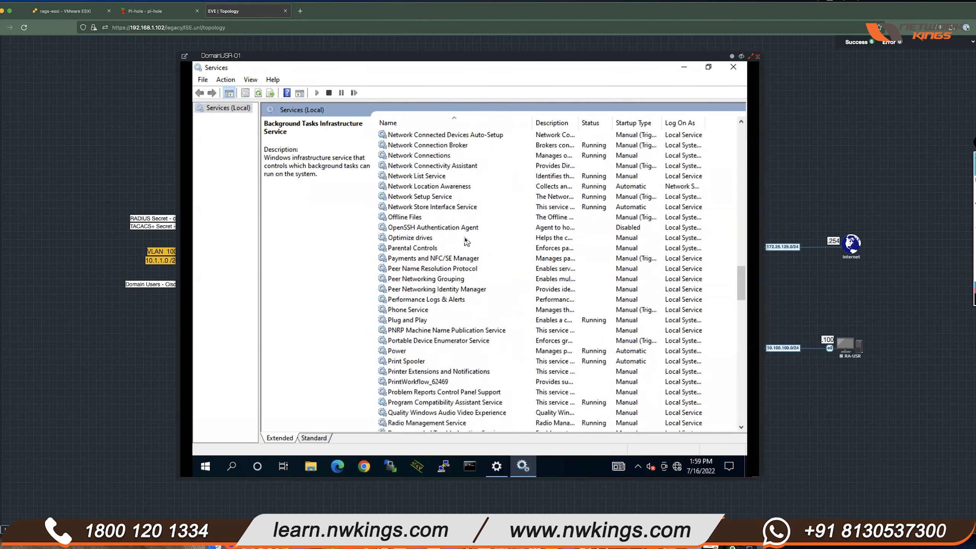
{"action": "scroll", "coordinate": [465, 240], "scroll_direction": "down", "scroll_amount": 13}
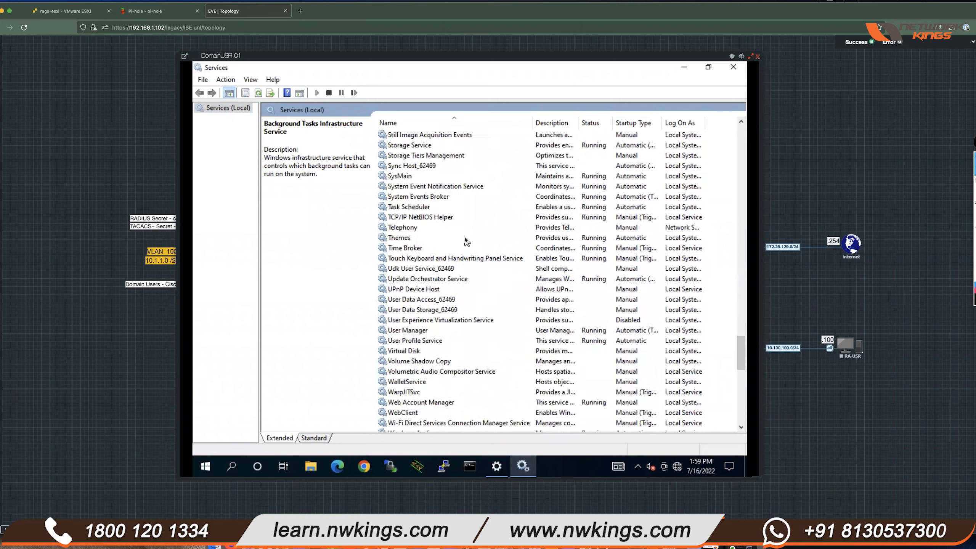
{"action": "scroll", "coordinate": [466, 240], "scroll_direction": "down", "scroll_amount": 12}
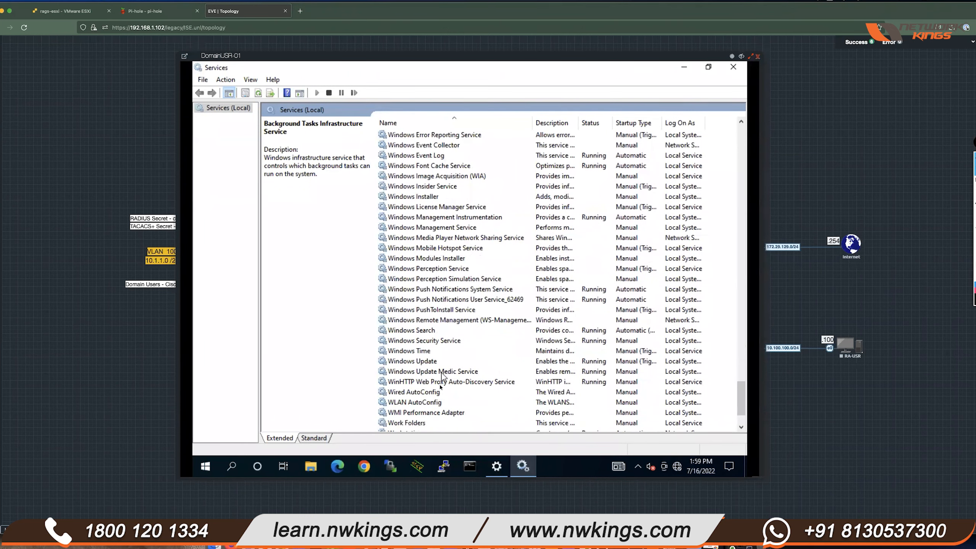
{"action": "left_click", "coordinate": [439, 394]}
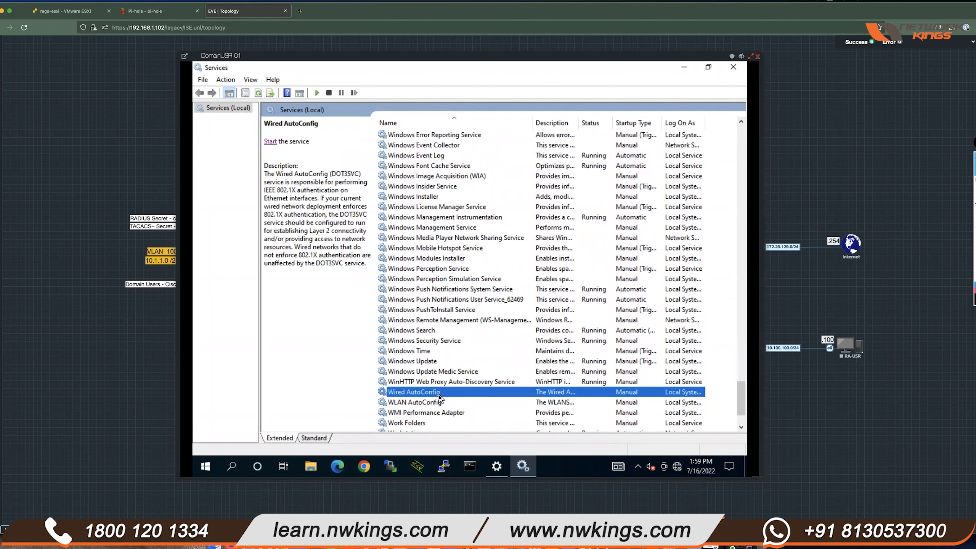
{"action": "left_click", "coordinate": [268, 142]}
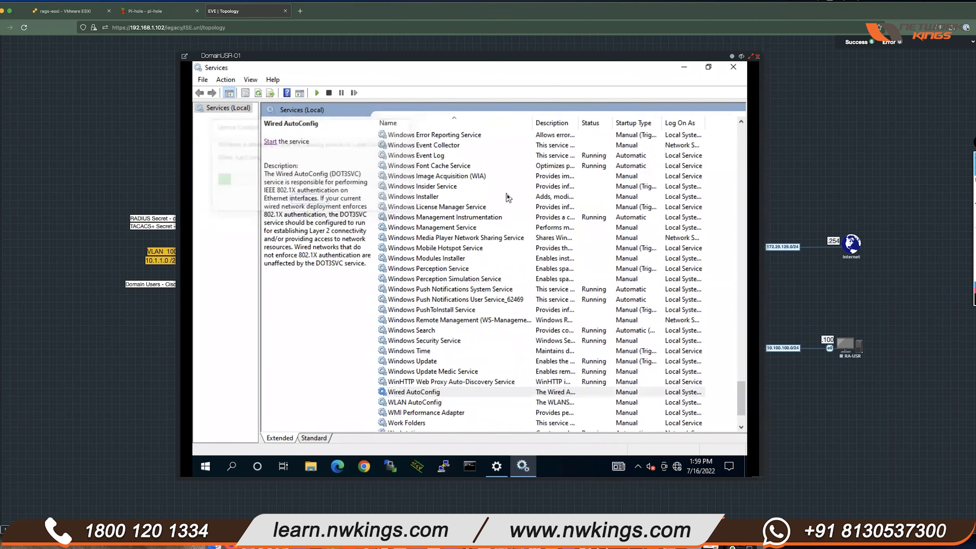
{"action": "left_click", "coordinate": [684, 72]}
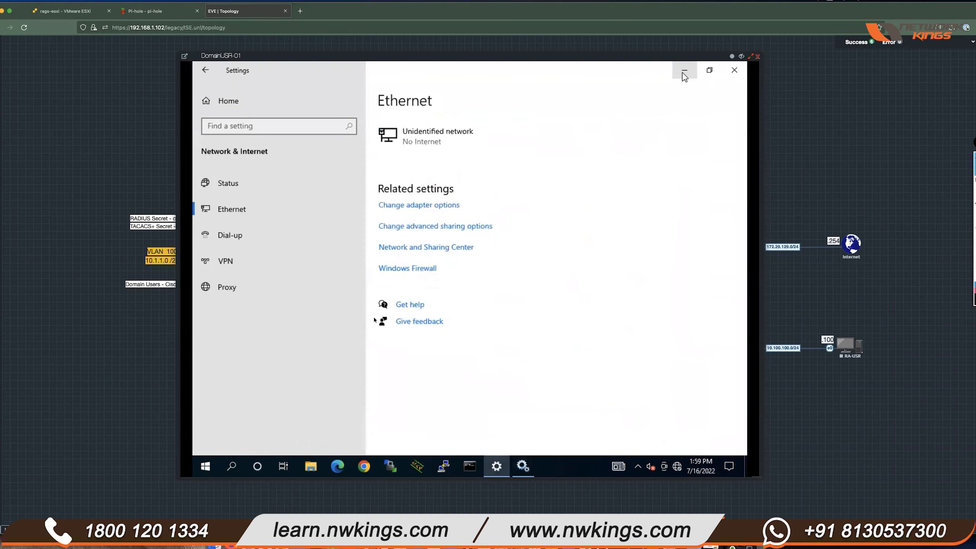
- Open the Ethernet adapter's 802.1X authentication settings and review the PEAP and EAP-MSCHAPv2 settings
{"action": "left_click", "coordinate": [437, 250]}
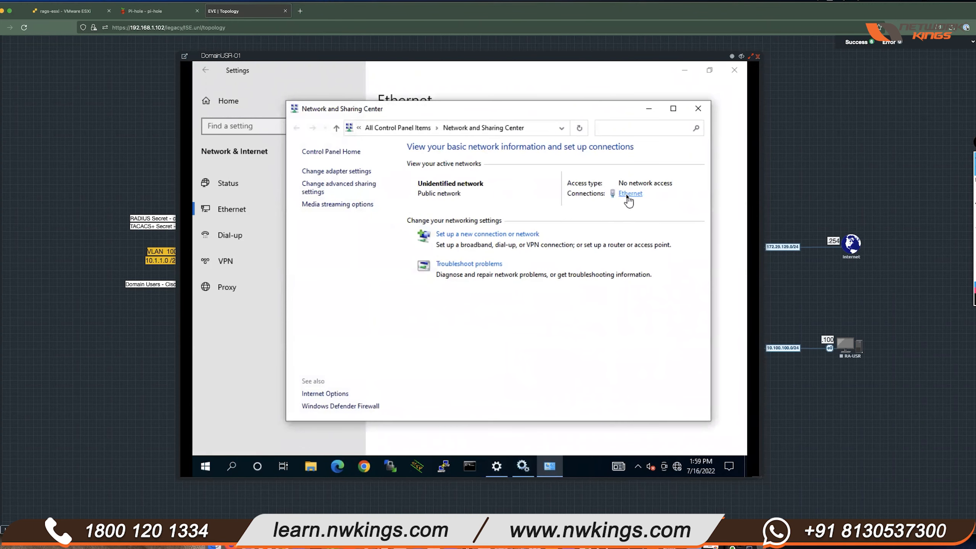
{"action": "left_click", "coordinate": [628, 194]}
{"action": "left_click", "coordinate": [406, 354]}
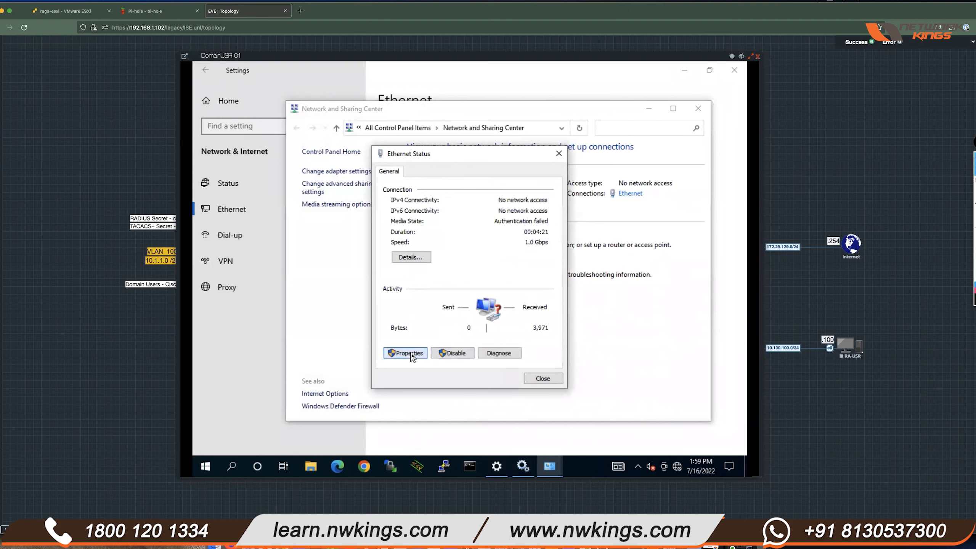
{"action": "left_click_drag", "start_coordinate": [485, 162], "coordinate": [494, 162]}
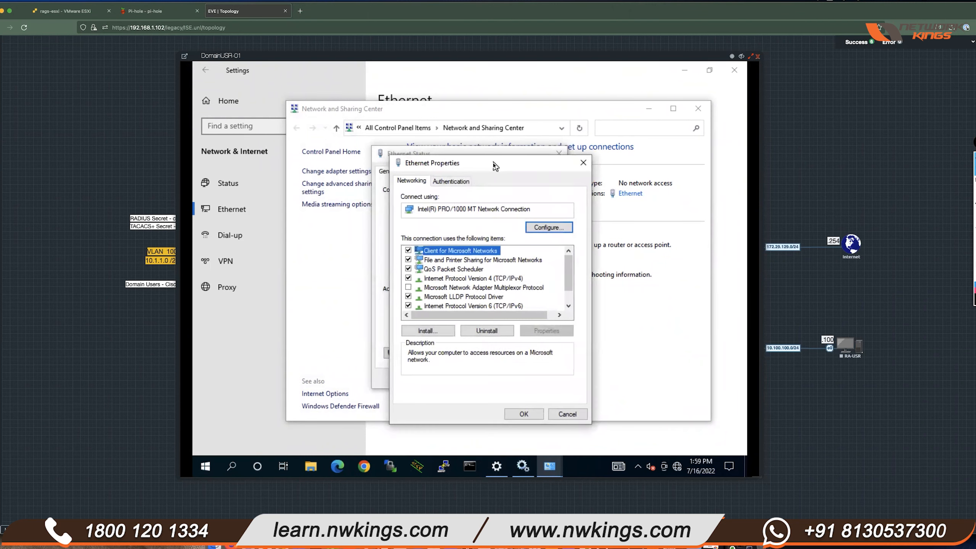
{"action": "left_click", "coordinate": [455, 184]}
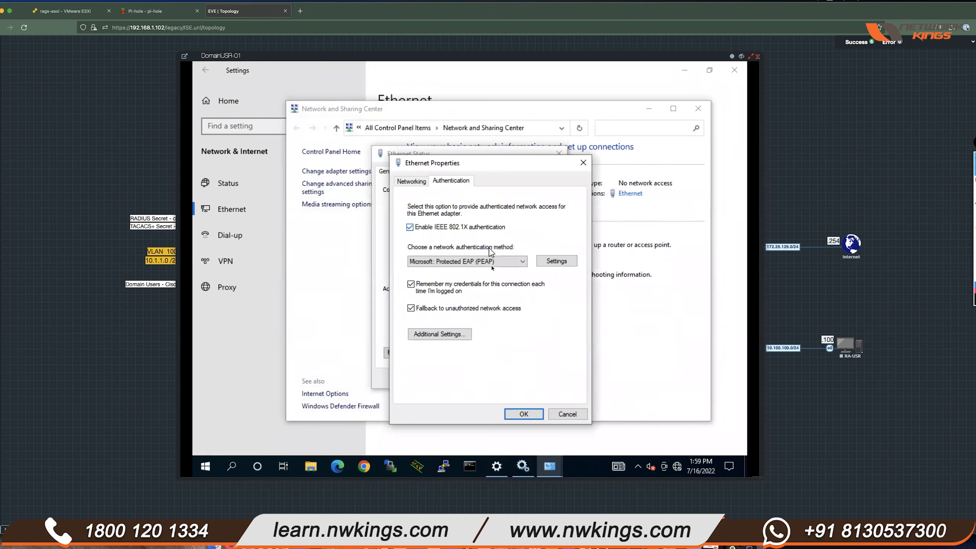
{"action": "left_click", "coordinate": [567, 261]}
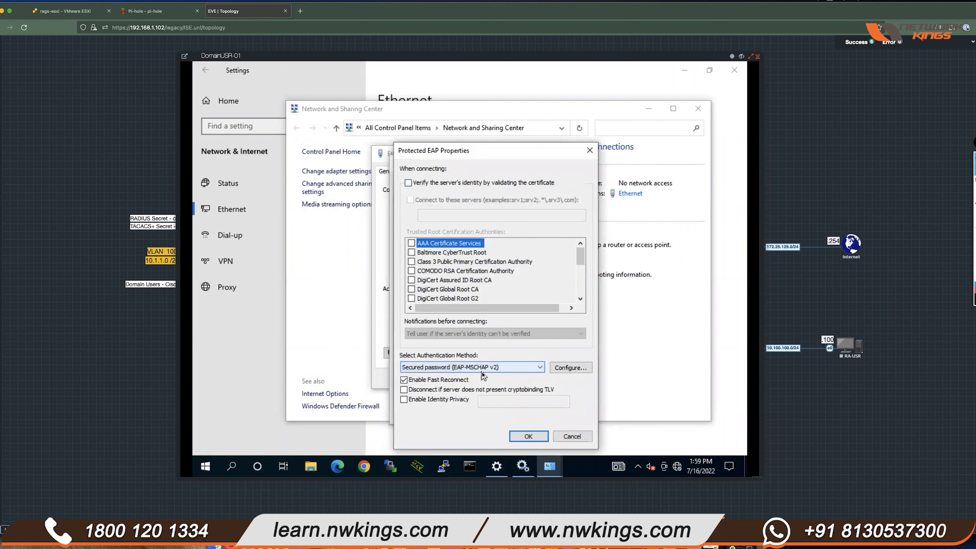
{"action": "left_click", "coordinate": [581, 370]}
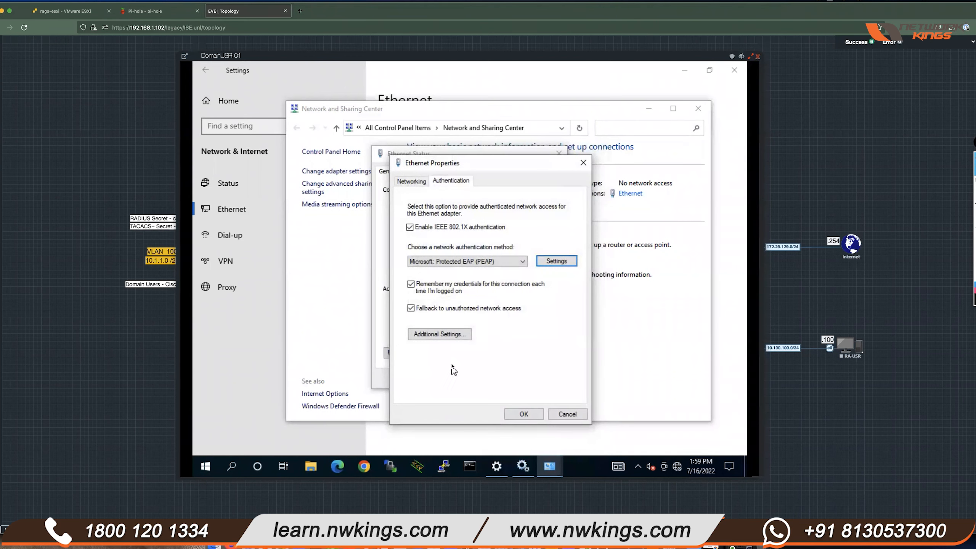
- Replace the saved 802.1X credentials with an IT user's name and password, then hide the console
{"action": "left_click", "coordinate": [440, 338]}
{"action": "left_click", "coordinate": [572, 237]}
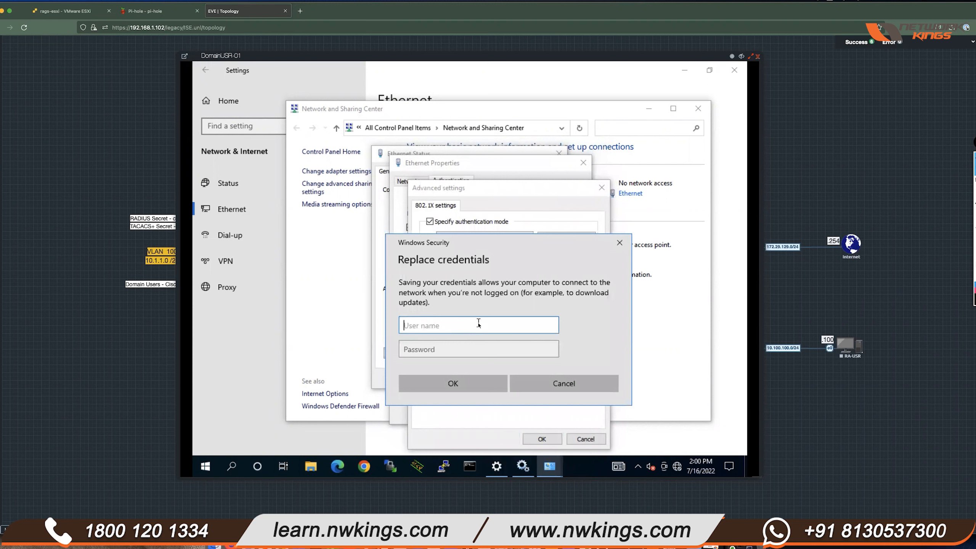
{"action": "type", "text": "it1"}
{"action": "key", "text": "Tab"}
{"action": "type", "text": "•••••••••"}
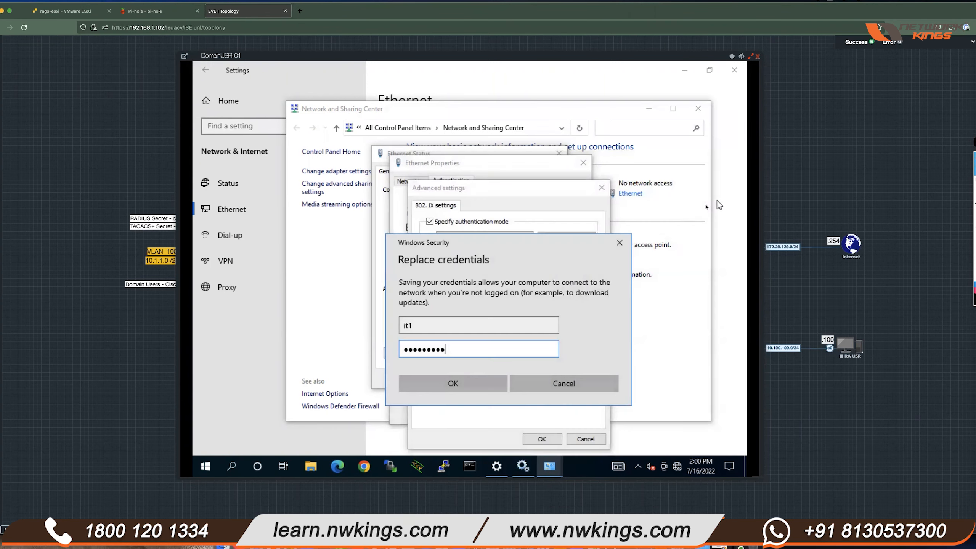
{"action": "left_click", "coordinate": [741, 56]}
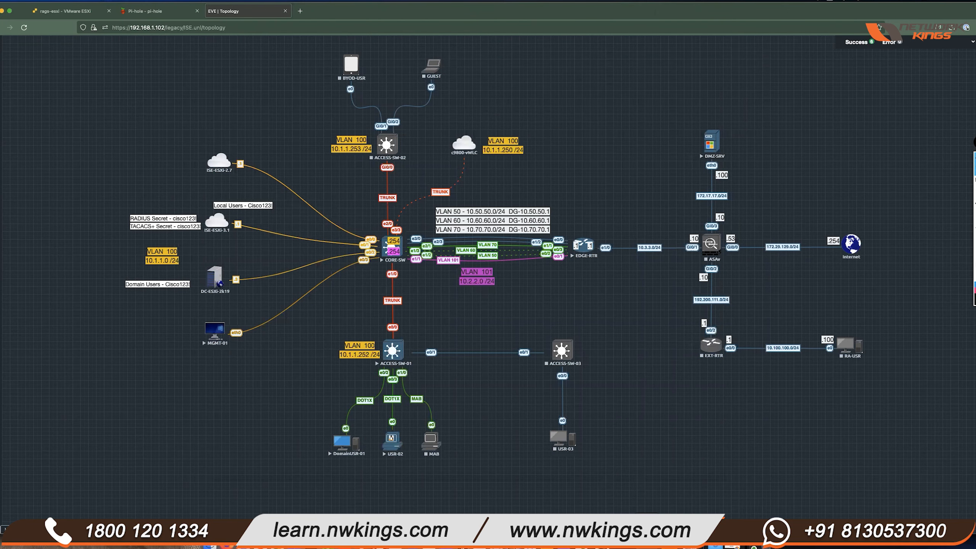
- Reconnect the ACCESS-SW-01 session in the ZOC terminal, then close ZOC
{"action": "left_click", "coordinate": [647, 537]}
{"action": "left_click", "coordinate": [311, 183]}
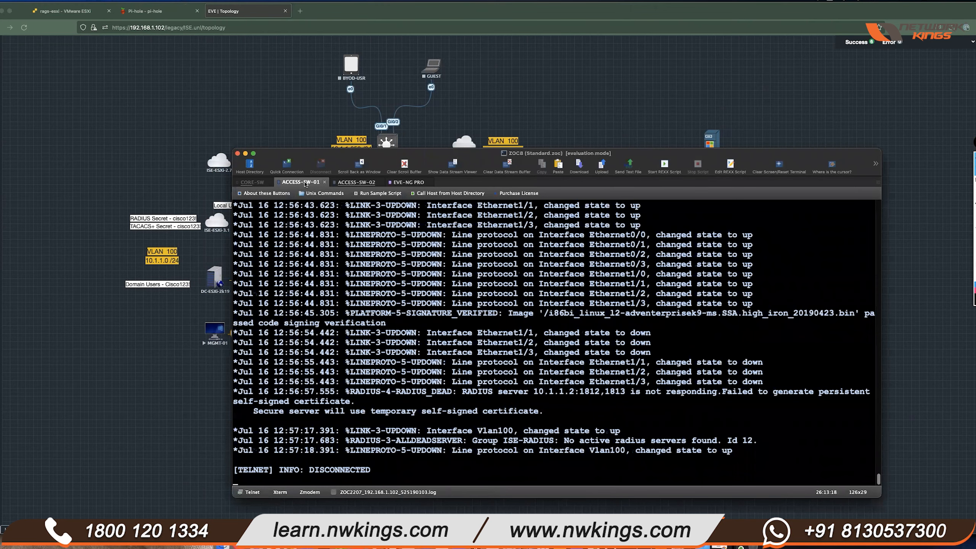
{"action": "right_click", "coordinate": [305, 184]}
{"action": "left_click", "coordinate": [348, 229]}
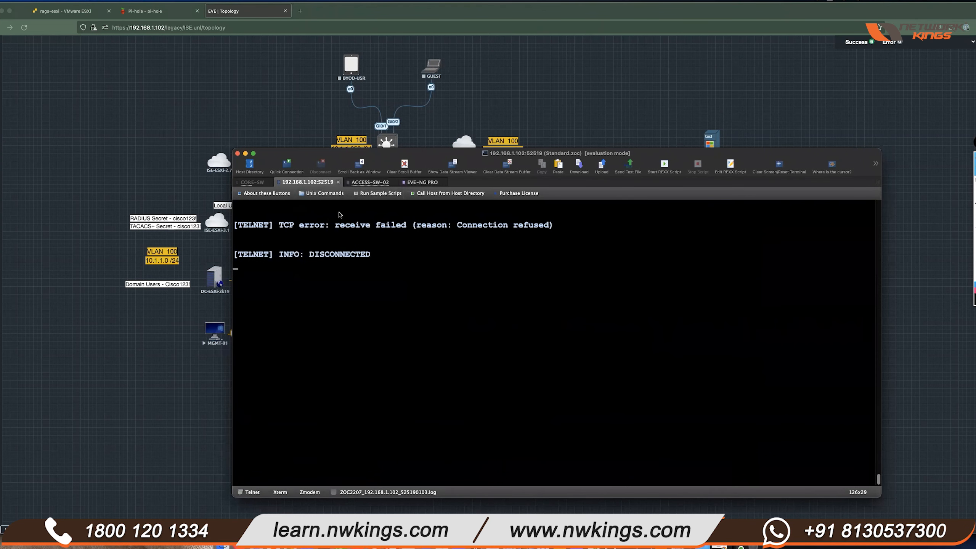
{"action": "key", "text": "super+Tab"}
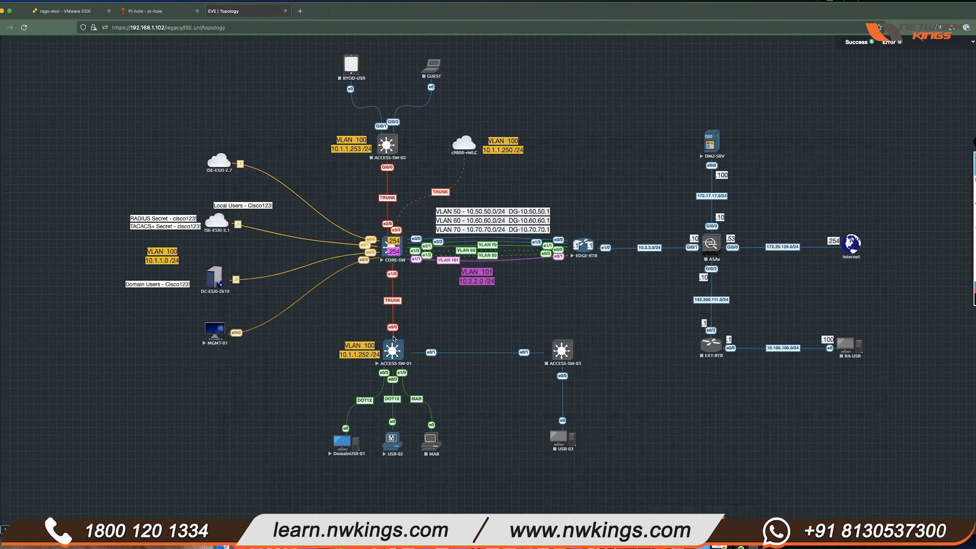
- Open the ACCESS-SW-01 console from the topology, centre it and enlarge it
{"action": "left_click", "coordinate": [392, 348]}
{"action": "left_click_drag", "start_coordinate": [128, 45], "coordinate": [302, 116]}
{"action": "left_click_drag", "start_coordinate": [484, 342], "coordinate": [850, 505]}
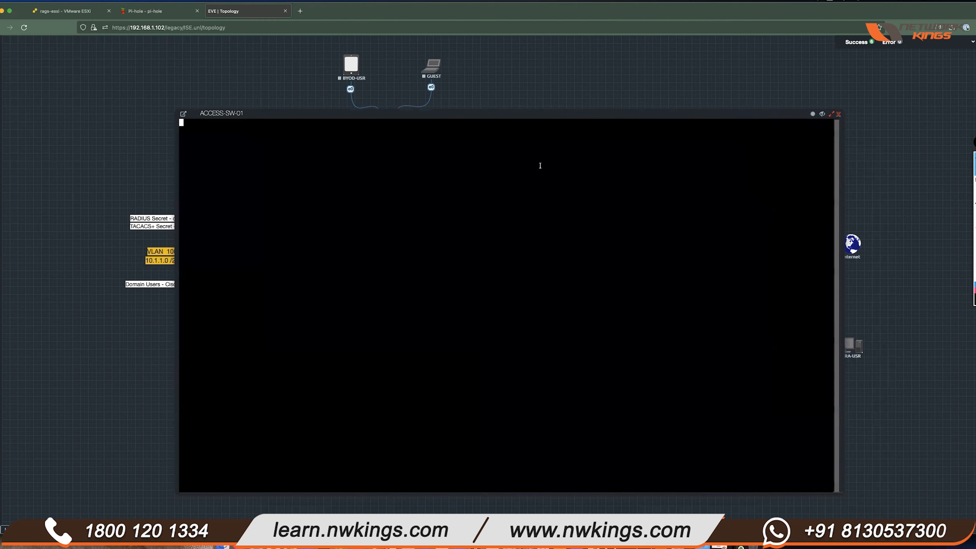
- Enter privileged mode on ACCESS-SW-01 with en and move the console higher
{"action": "key", "text": "Return"}
{"action": "key", "text": "Return"}
{"action": "key", "text": "Return"}
{"action": "key", "text": "Return"}
{"action": "key", "text": "Return"}
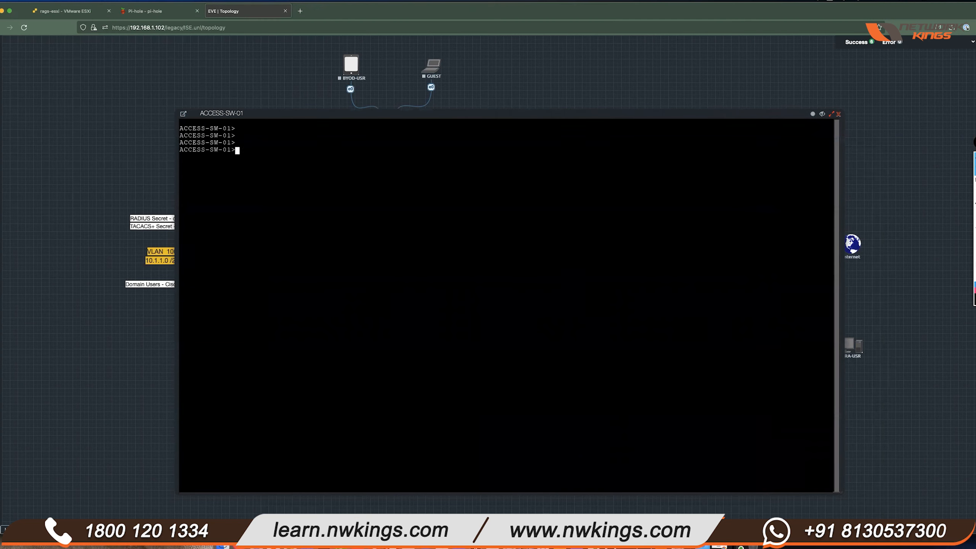
{"action": "type", "text": "en"}
{"action": "key", "text": "Return"}
{"action": "key", "text": "Return"}
{"action": "key", "text": "Return"}
{"action": "key", "text": "Return"}
{"action": "key", "text": "Return"}
{"action": "key", "text": "Return"}
{"action": "key", "text": "Return"}
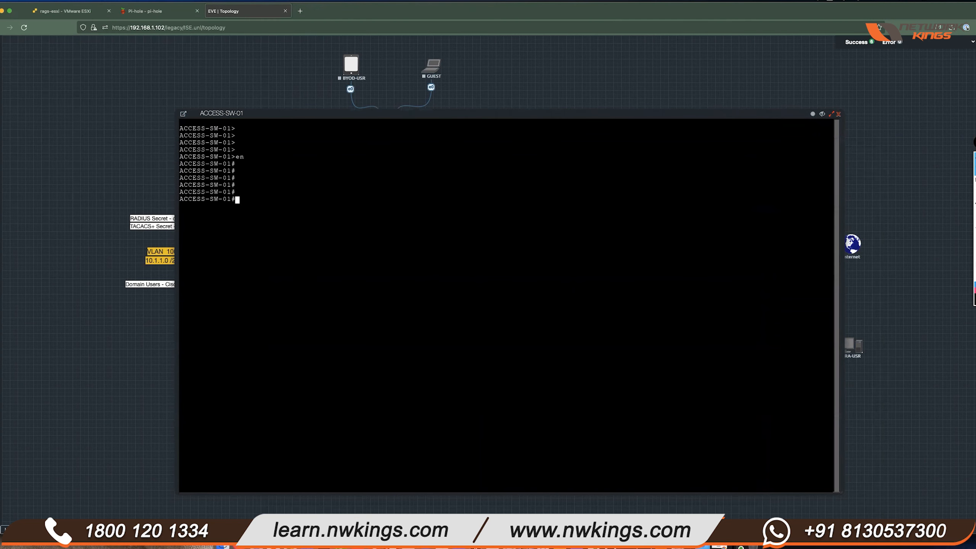
{"action": "left_click_drag", "start_coordinate": [270, 214], "coordinate": [274, 184]}
{"action": "left_click", "coordinate": [382, 257]}
{"action": "mouse_move", "coordinate": [564, 114]}
{"action": "left_mouse_down"}
{"action": "mouse_move", "coordinate": [564, 21]}
{"action": "mouse_move", "coordinate": [544, 184]}
{"action": "mouse_move", "coordinate": [559, 162]}
{"action": "mouse_move", "coordinate": [560, 108]}
{"action": "left_mouse_up"}
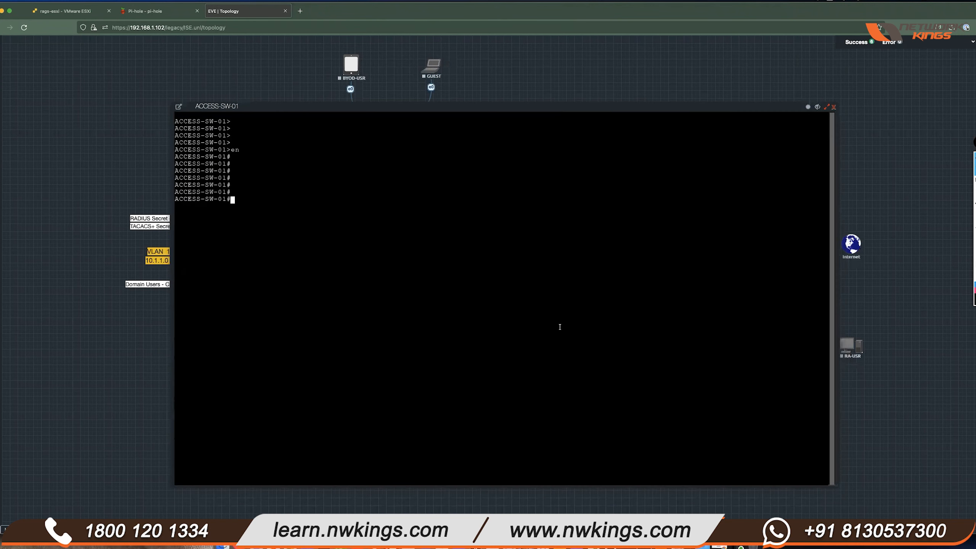
- Show the running config of interface e0/2 and review its authentication lines
{"action": "type", "text": "sh run int"}
{"action": "key", "text": "BackSpace"}
{"action": "type", "text": "erfa"}
{"action": "key", "text": "BackSpace"}
{"action": "key", "text": "BackSpace"}
{"action": "key", "text": "BackSpace"}
{"action": "key", "text": "BackSpace"}
{"action": "key", "text": "BackSpace"}
{"action": "type", "text": "t e0/2"}
{"action": "key", "text": "Return"}
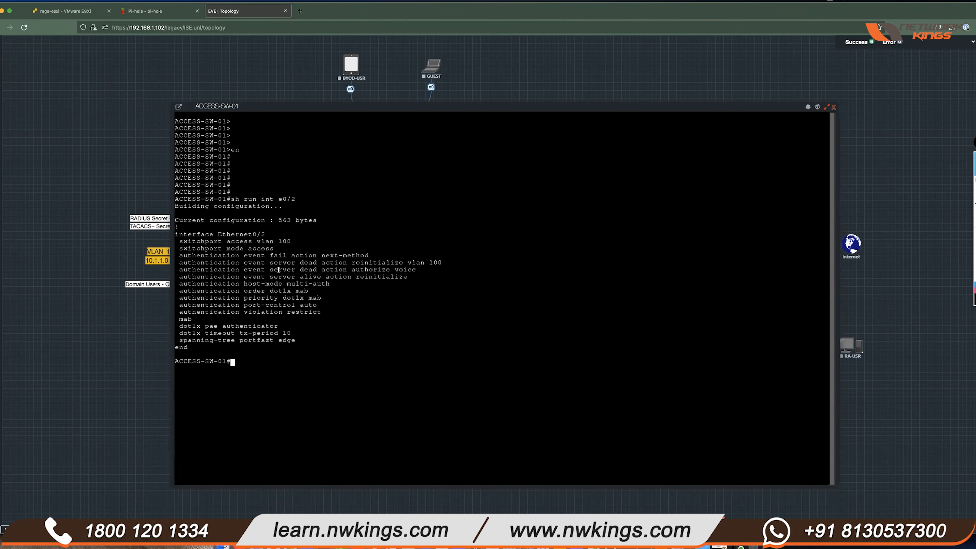
{"action": "left_click_drag", "start_coordinate": [296, 199], "coordinate": [275, 199]}
{"action": "left_click", "coordinate": [355, 359]}
{"action": "left_click_drag", "start_coordinate": [180, 241], "coordinate": [335, 337]}
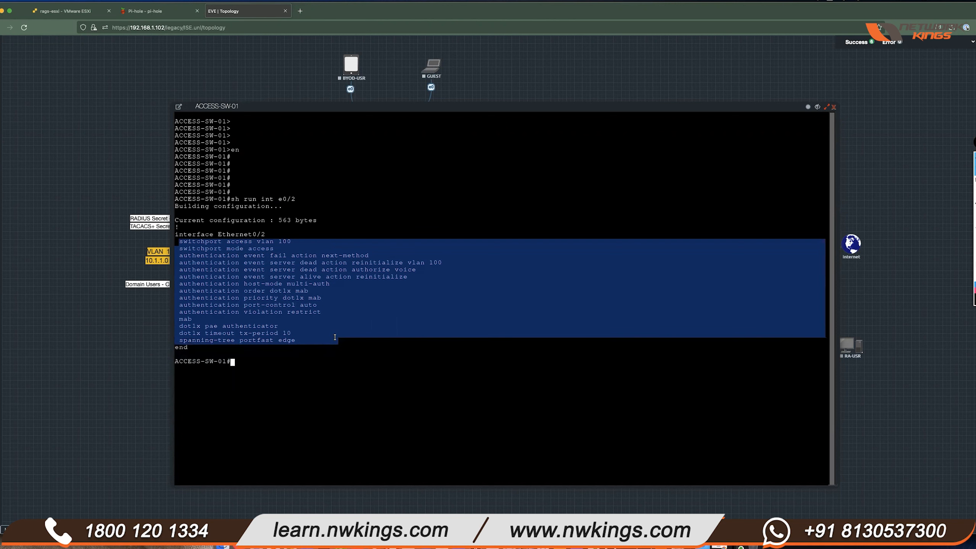
{"action": "left_click", "coordinate": [334, 348]}
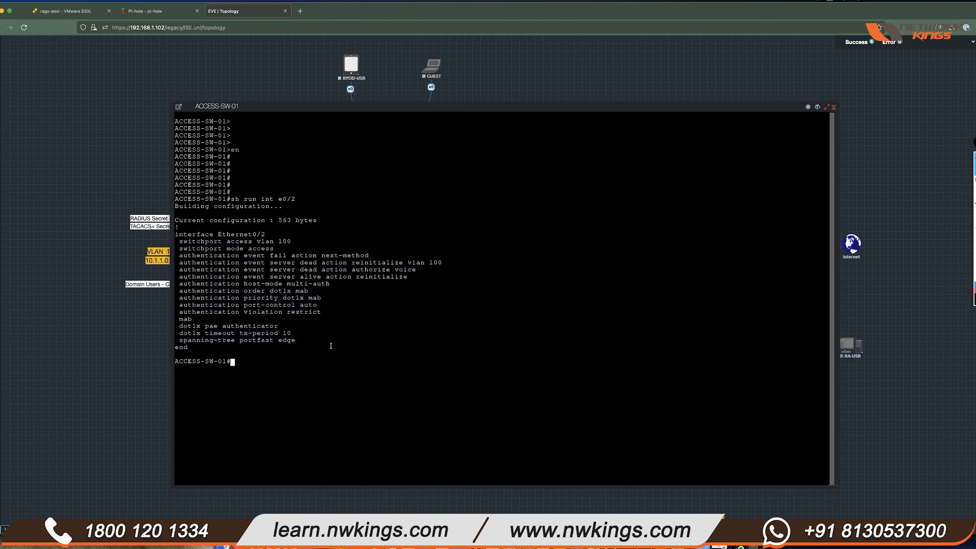
- List the authentication sessions, clear them, and confirm none remain
{"action": "type", "text": "sh auth sess"}
{"action": "key", "text": "Return"}
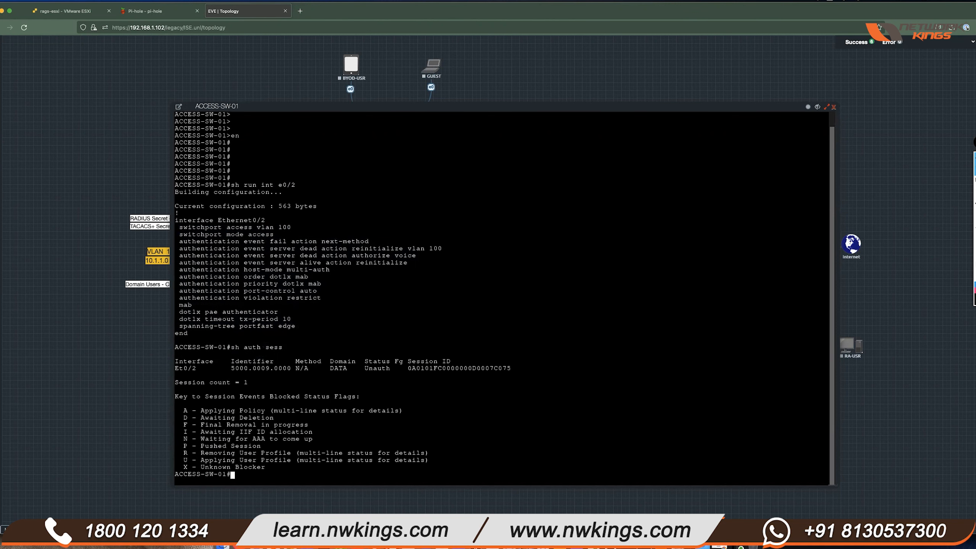
{"action": "key", "text": "Return"}
{"action": "key", "text": "Return"}
{"action": "key", "text": "Return"}
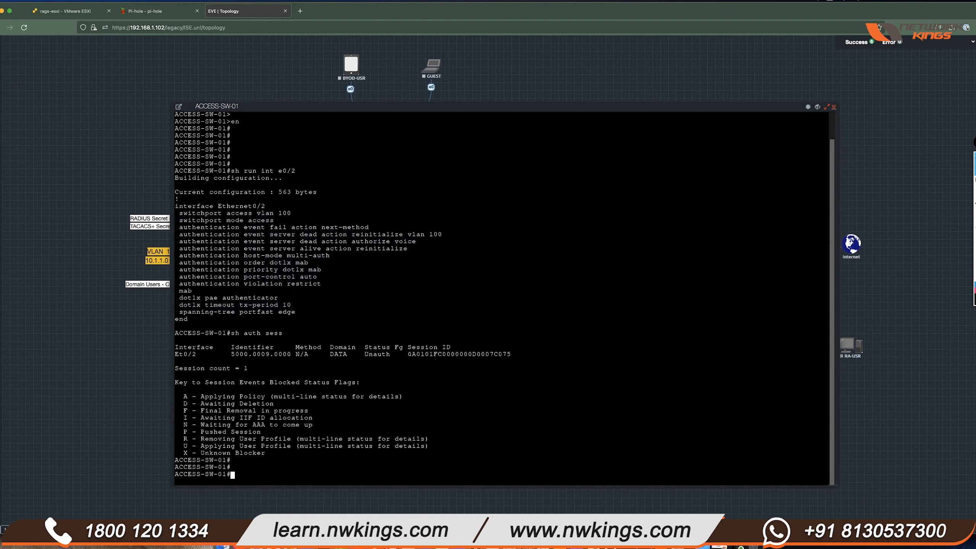
{"action": "type", "text": "clear auth sess"}
{"action": "key", "text": "Return"}
{"action": "key", "text": "Return"}
{"action": "key", "text": "Return"}
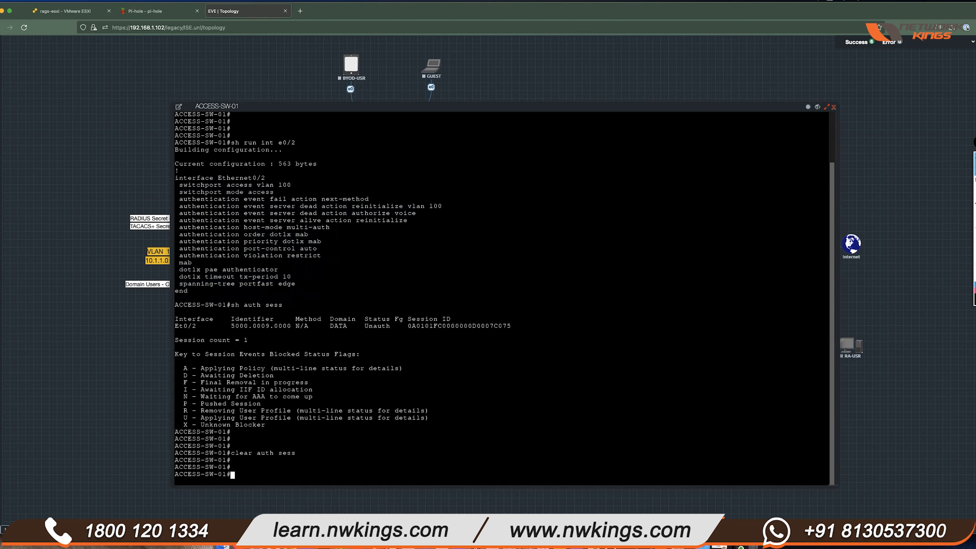
{"action": "key", "text": "Return"}
{"action": "key", "text": "Return"}
{"action": "key", "text": "Return"}
{"action": "type", "text": "sh auth sess"}
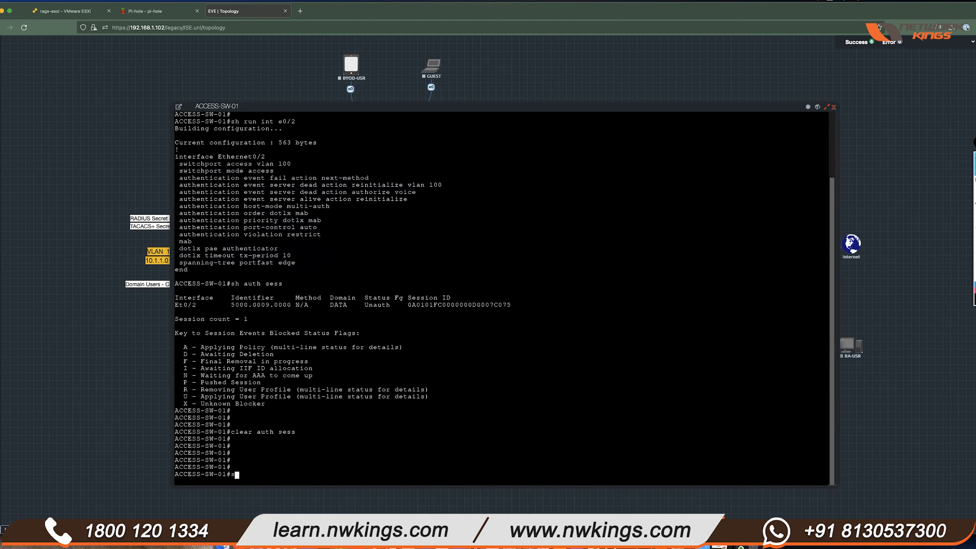
{"action": "key", "text": "Return"}
{"action": "key", "text": "Return"}
{"action": "key", "text": "Return"}
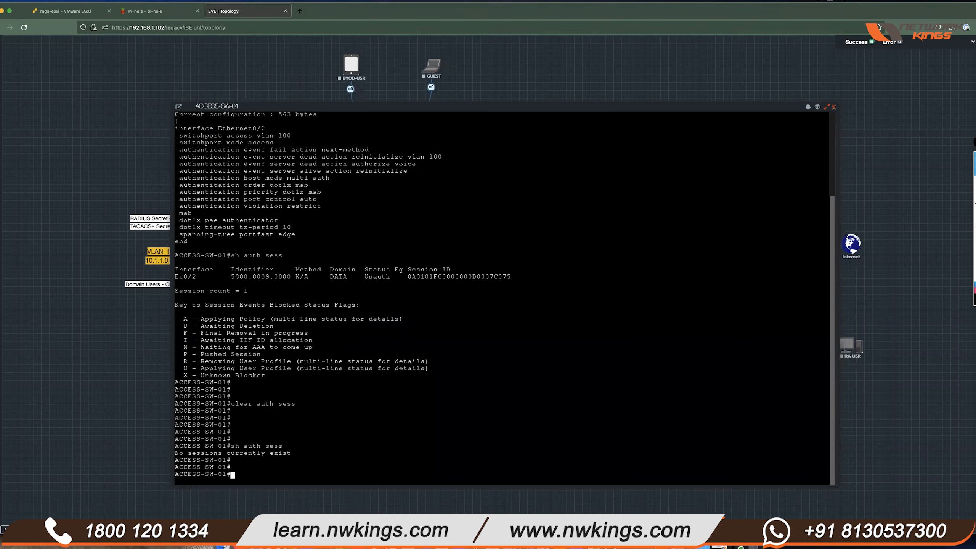
- Point out the interface Ethernet0/2 line and its dot1x mab authentication order
{"action": "scroll", "coordinate": [297, 200], "scroll_direction": "up", "scroll_amount": 3}
{"action": "triple_click", "coordinate": [270, 192]}
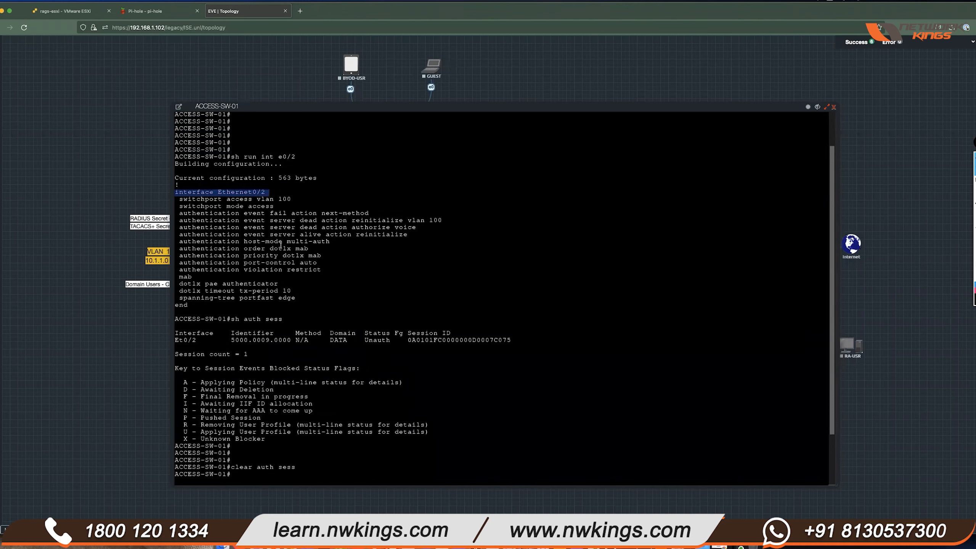
{"action": "left_click_drag", "start_coordinate": [271, 249], "coordinate": [311, 249]}
{"action": "left_click", "coordinate": [324, 242]}
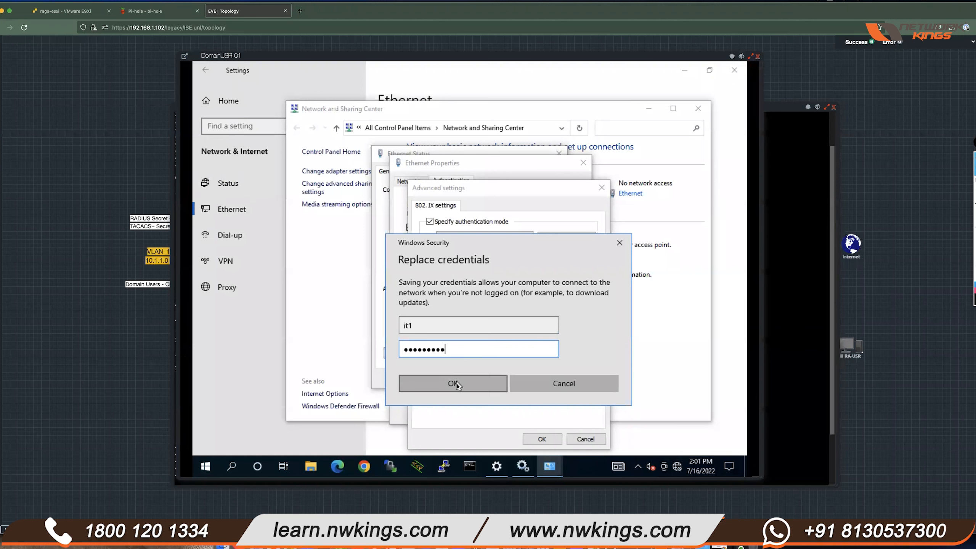
- Save the new 802.1X credentials and close the Ethernet properties and status windows
{"action": "left_click", "coordinate": [455, 383]}
{"action": "left_click", "coordinate": [543, 440]}
{"action": "left_click", "coordinate": [533, 416]}
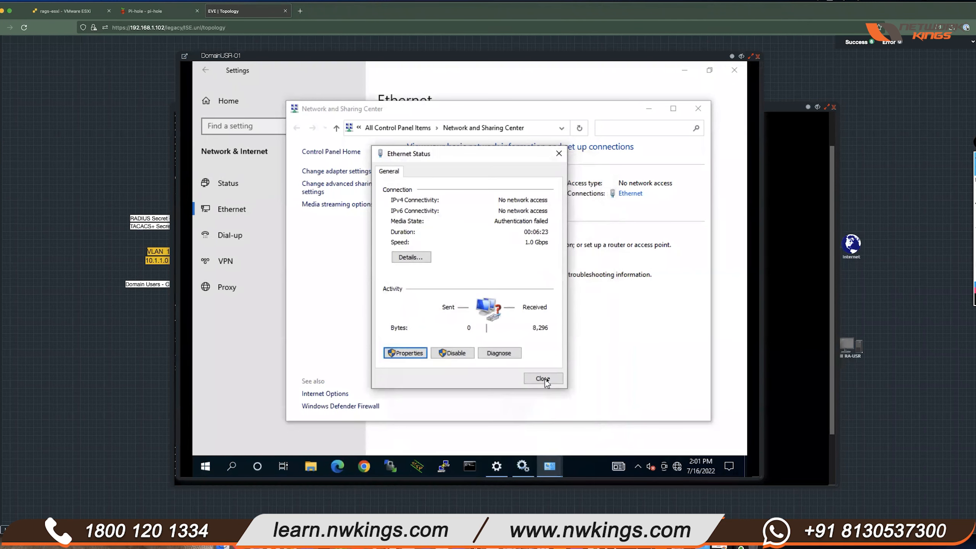
{"action": "left_click", "coordinate": [542, 378]}
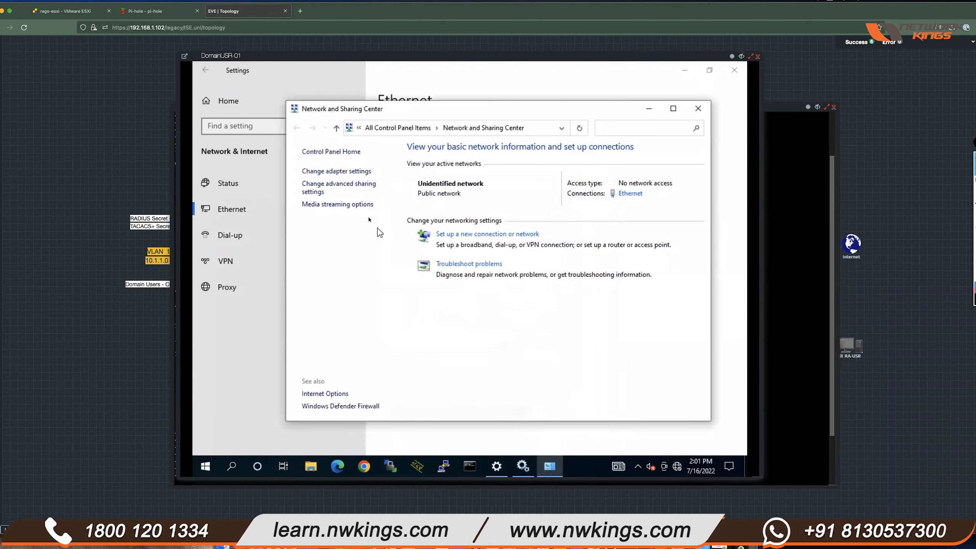
- Disable and re-enable the Ethernet adapter, then watch the ACCESS-SW-01 console
{"action": "left_click", "coordinate": [359, 171]}
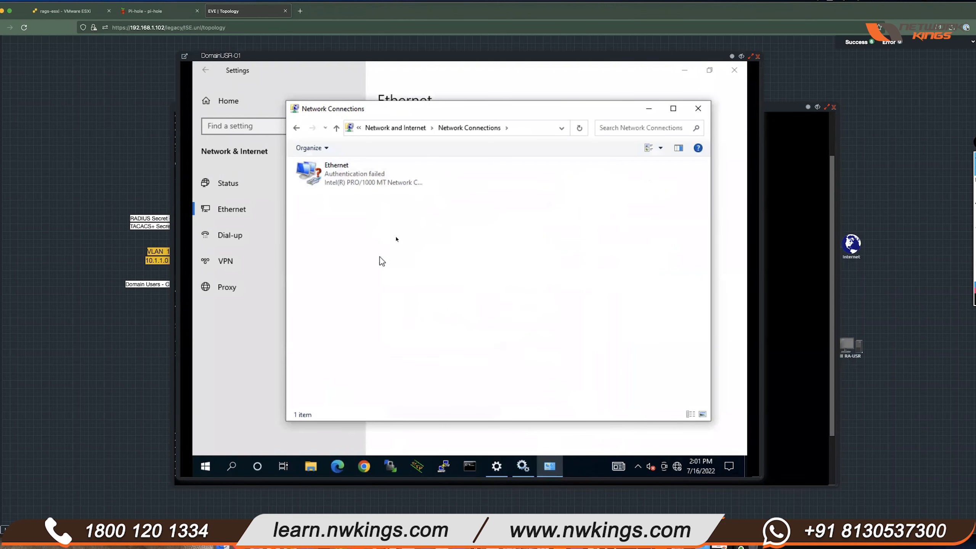
{"action": "right_click", "coordinate": [364, 173]}
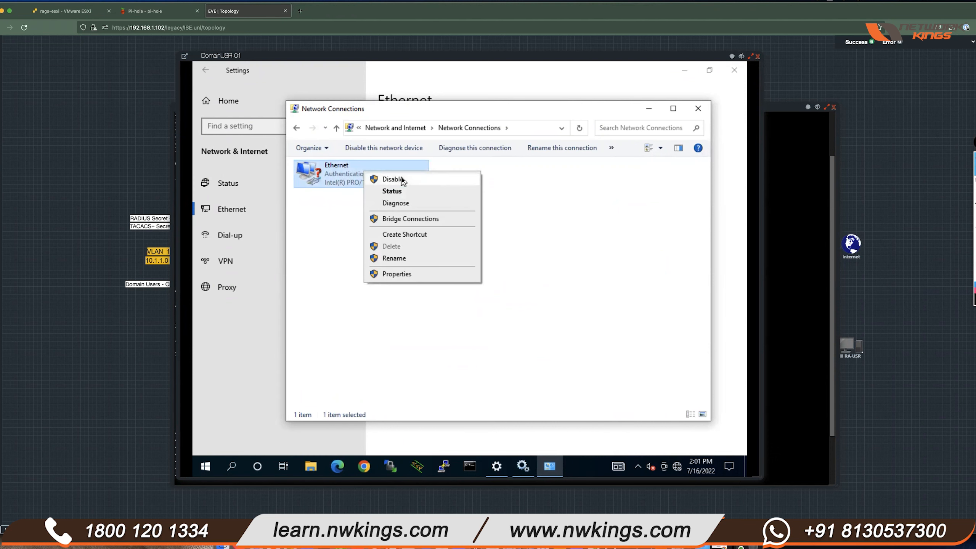
{"action": "left_click", "coordinate": [400, 178]}
{"action": "right_click", "coordinate": [347, 173]}
{"action": "left_click", "coordinate": [370, 181]}
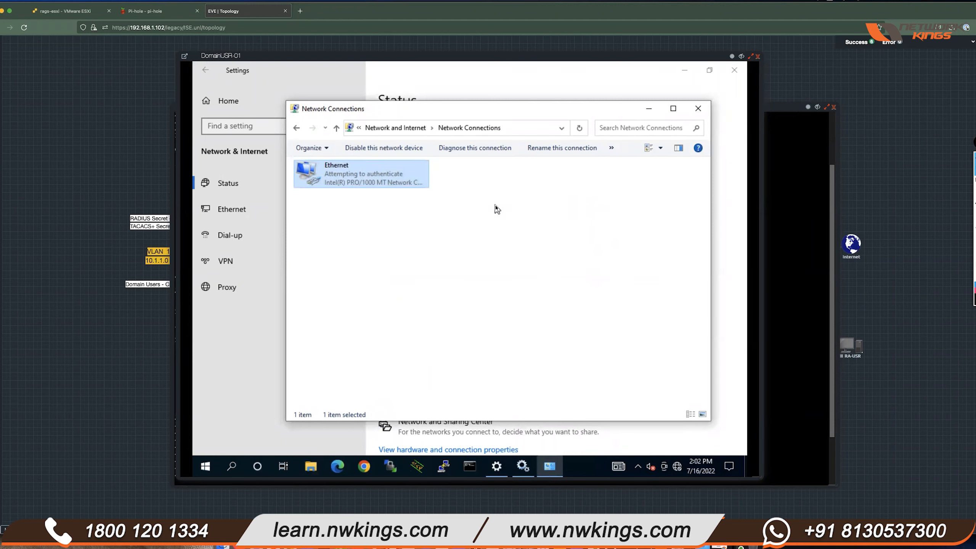
{"action": "left_click", "coordinate": [785, 294]}
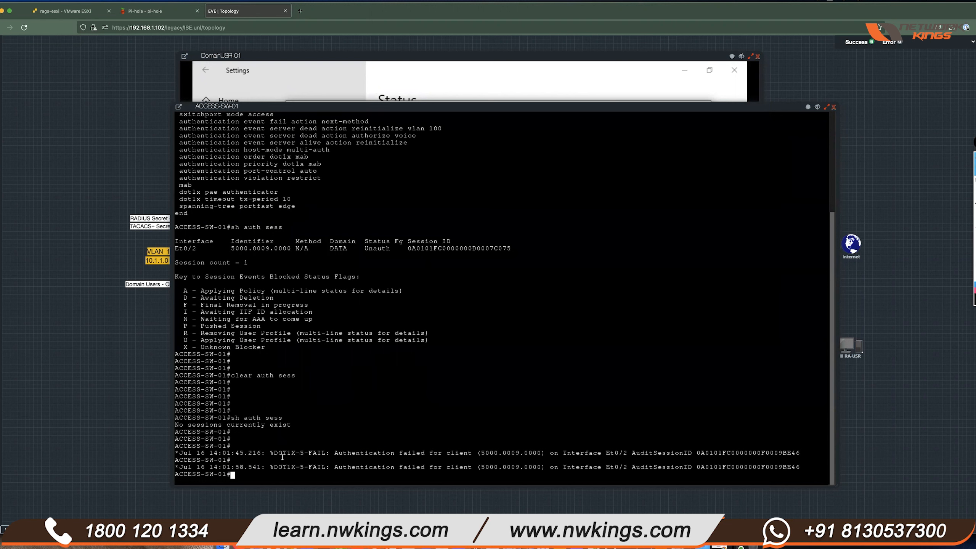
- Review the two DOT1X failure log lines, then open Cisco ISE's navigation menu on MGMT-01
{"action": "left_click_drag", "start_coordinate": [270, 453], "coordinate": [794, 468]}
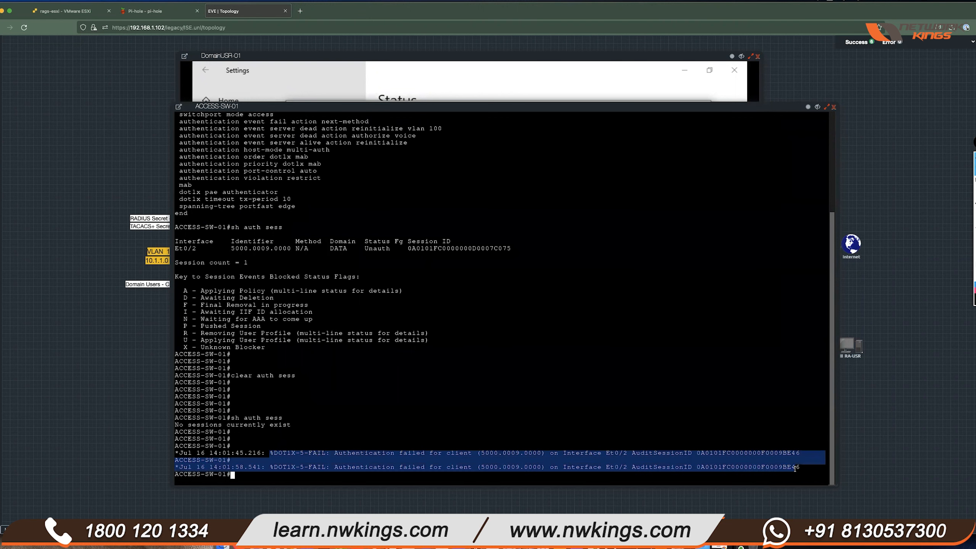
{"action": "left_click", "coordinate": [646, 342]}
{"action": "left_click", "coordinate": [608, 83]}
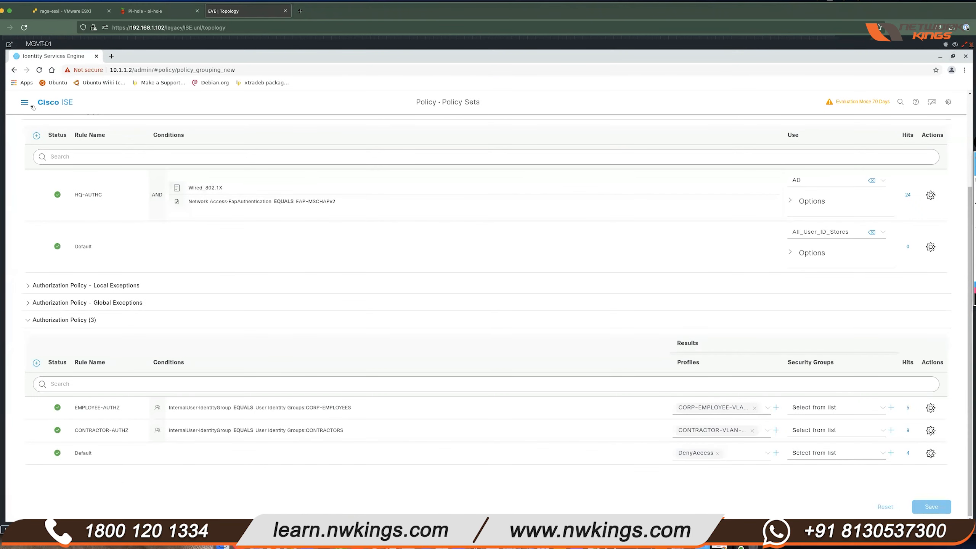
{"action": "left_click", "coordinate": [26, 103]}
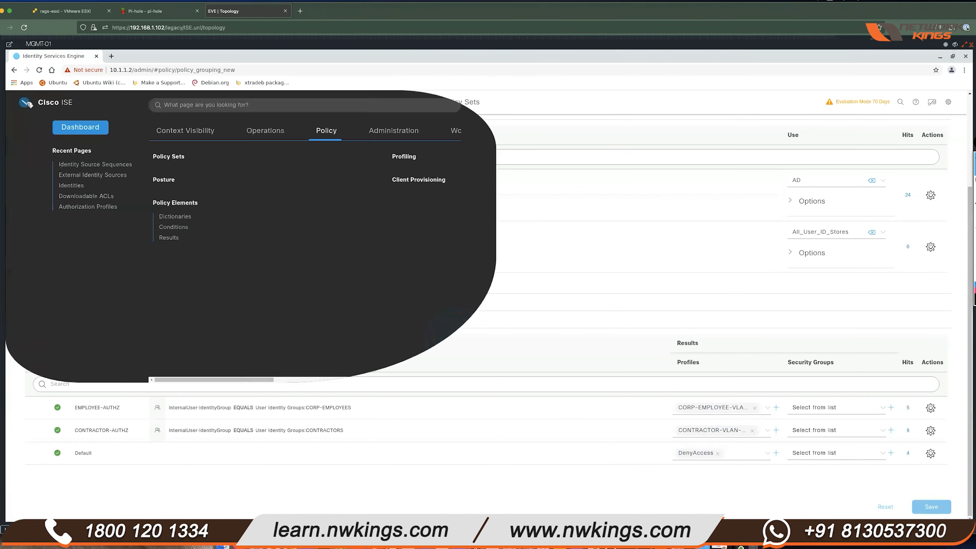
- Open RADIUS Live Logs, note the newest DenyAccess entry, and open its detailed report
{"action": "left_click", "coordinate": [265, 133]}
{"action": "left_click", "coordinate": [178, 170]}
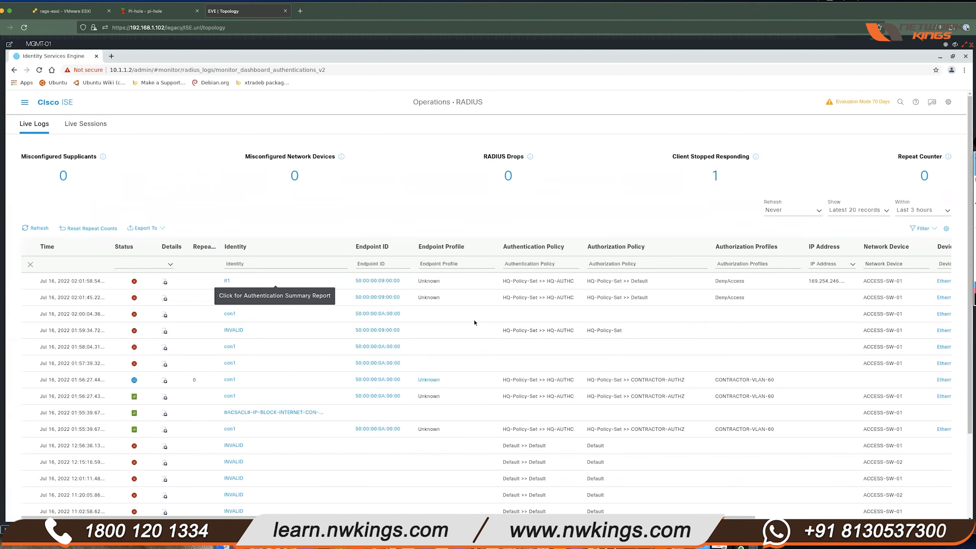
{"action": "left_click_drag", "start_coordinate": [743, 278], "coordinate": [717, 281]}
{"action": "left_click", "coordinate": [765, 263]}
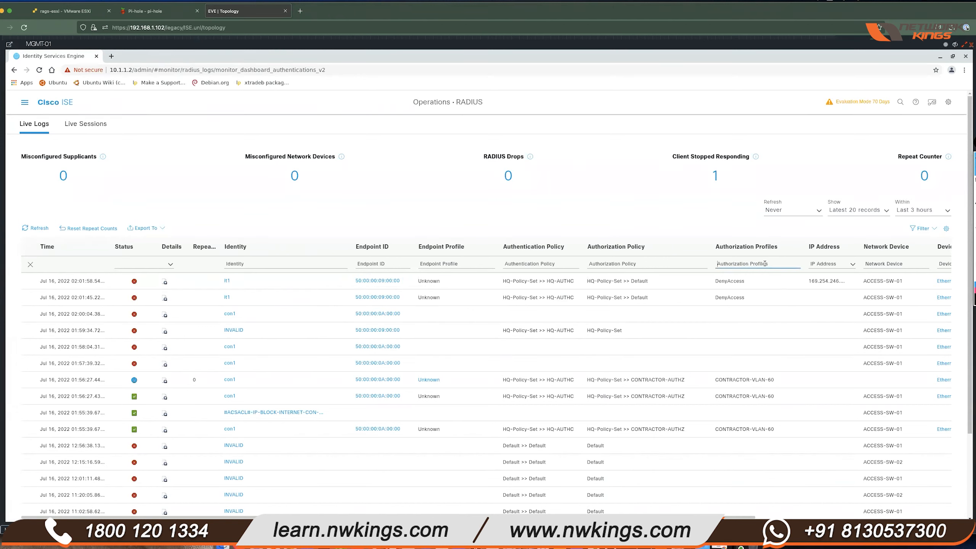
{"action": "left_click_drag", "start_coordinate": [717, 280], "coordinate": [744, 283]}
{"action": "left_click", "coordinate": [165, 282]}
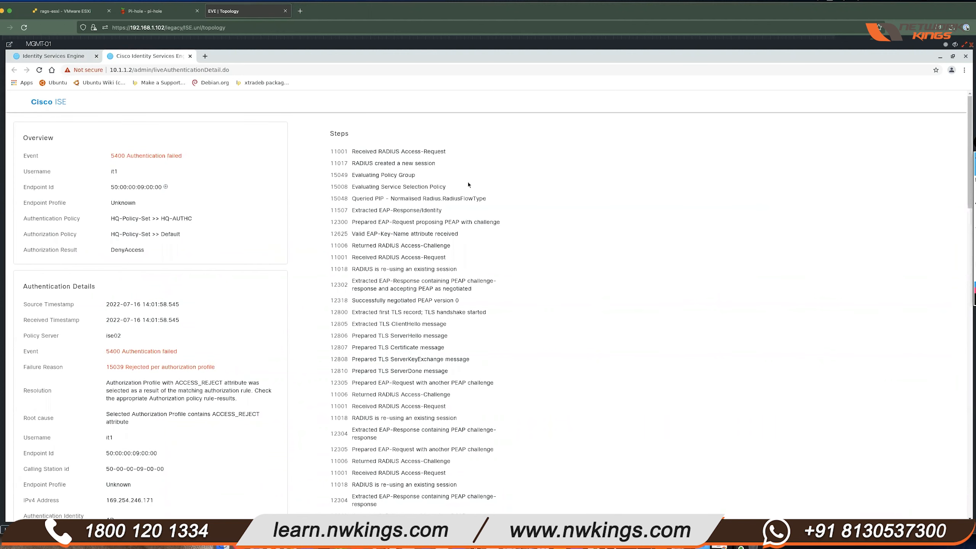
{"action": "scroll", "coordinate": [203, 268], "scroll_direction": "down", "scroll_amount": 1}
{"action": "scroll", "coordinate": [204, 268], "scroll_direction": "down", "scroll_amount": 5}
{"action": "scroll", "coordinate": [413, 282], "scroll_direction": "down", "scroll_amount": 4}
{"action": "scroll", "coordinate": [414, 280], "scroll_direction": "down", "scroll_amount": 6}
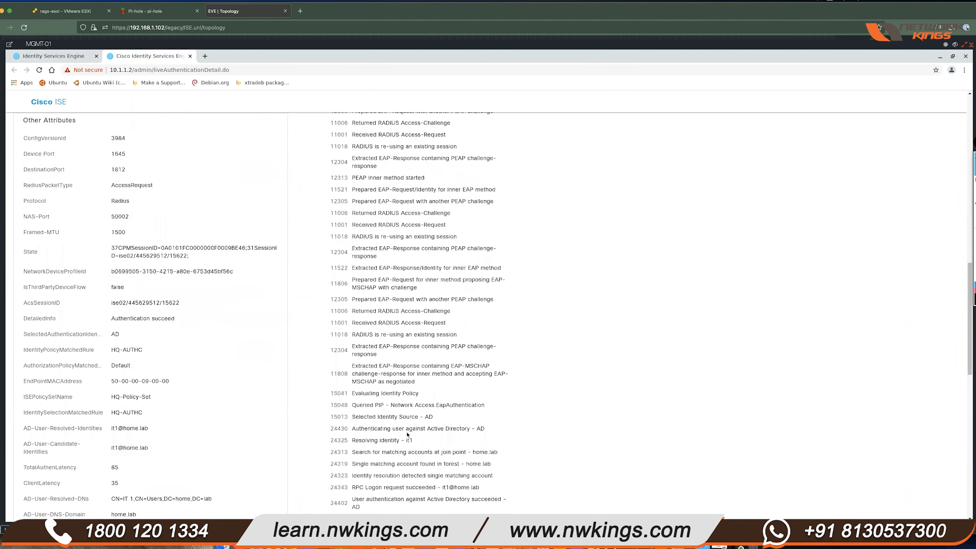
{"action": "left_click_drag", "start_coordinate": [352, 392], "coordinate": [420, 394]}
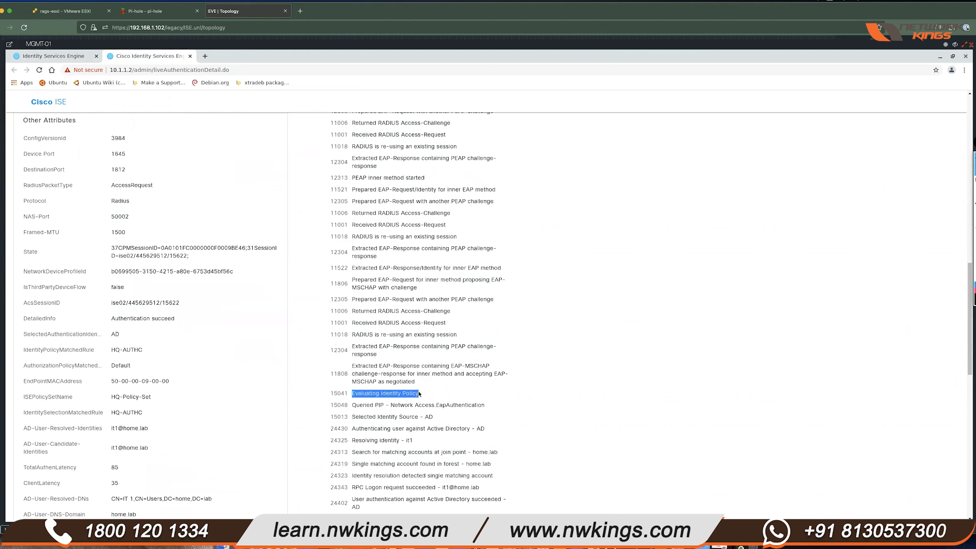
{"action": "left_click", "coordinate": [465, 381]}
{"action": "left_click_drag", "start_coordinate": [376, 417], "coordinate": [433, 419]}
{"action": "left_click_drag", "start_coordinate": [381, 440], "coordinate": [426, 442]}
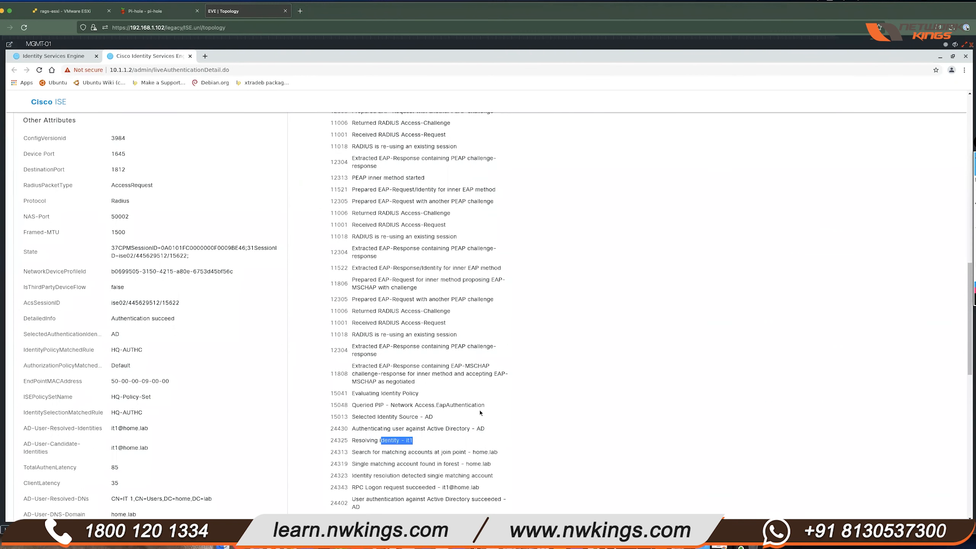
{"action": "scroll", "coordinate": [479, 410], "scroll_direction": "down", "scroll_amount": 1}
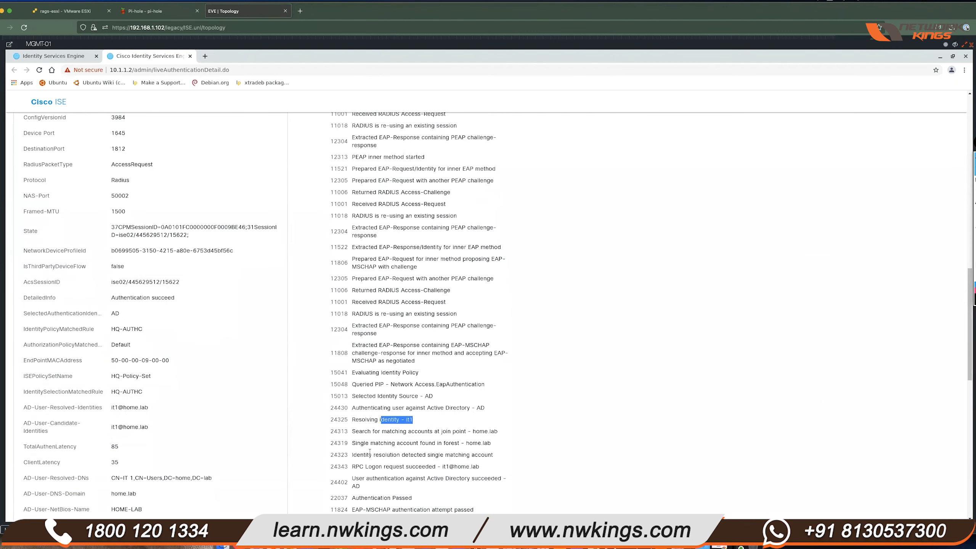
{"action": "left_click_drag", "start_coordinate": [355, 443], "coordinate": [506, 442]}
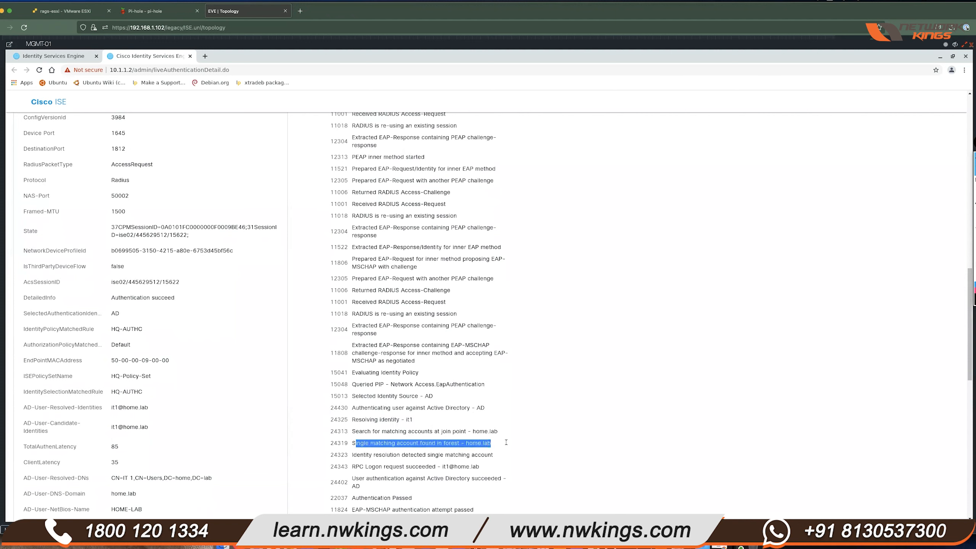
{"action": "left_click", "coordinate": [554, 407]}
{"action": "double_click", "coordinate": [448, 444]}
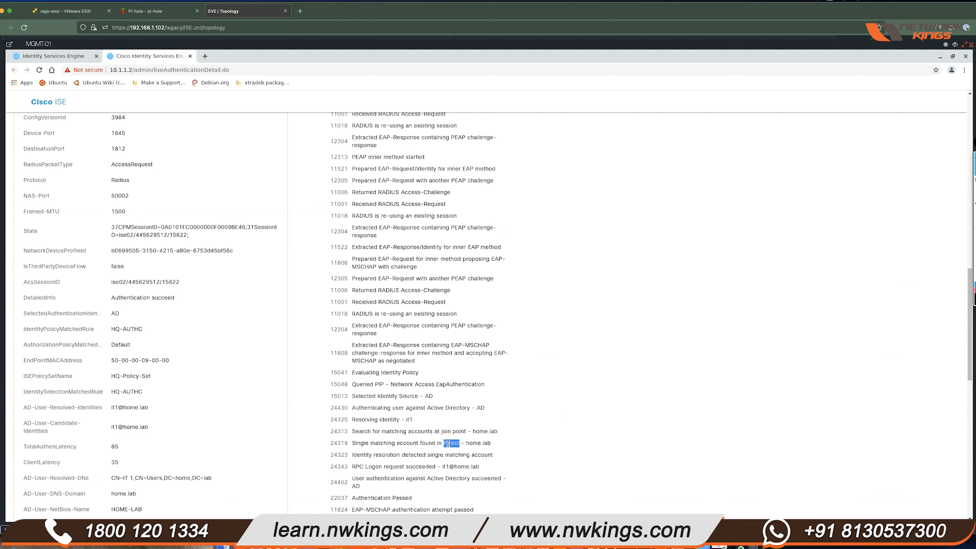
{"action": "scroll", "coordinate": [499, 381], "scroll_direction": "down", "scroll_amount": 1}
{"action": "left_click_drag", "start_coordinate": [365, 458], "coordinate": [499, 476]}
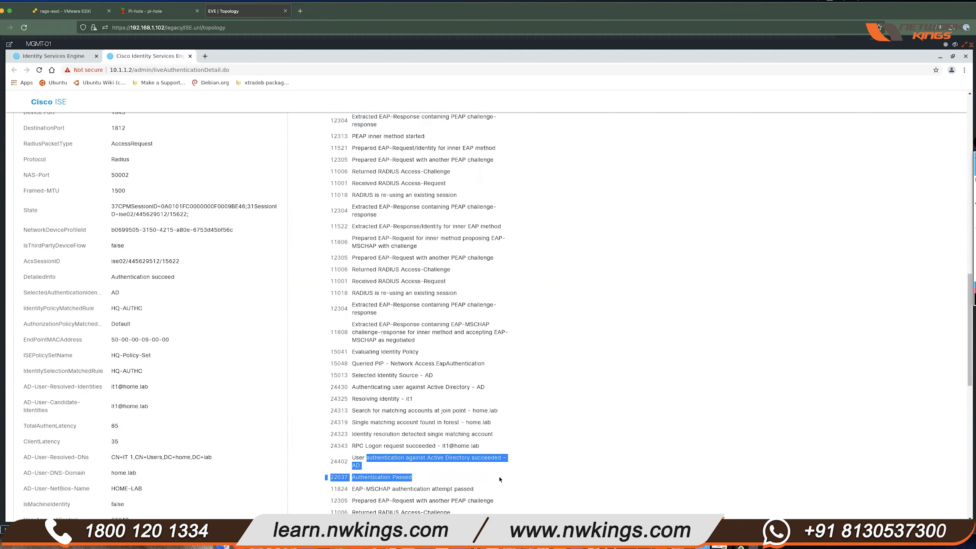
{"action": "left_click", "coordinate": [559, 407]}
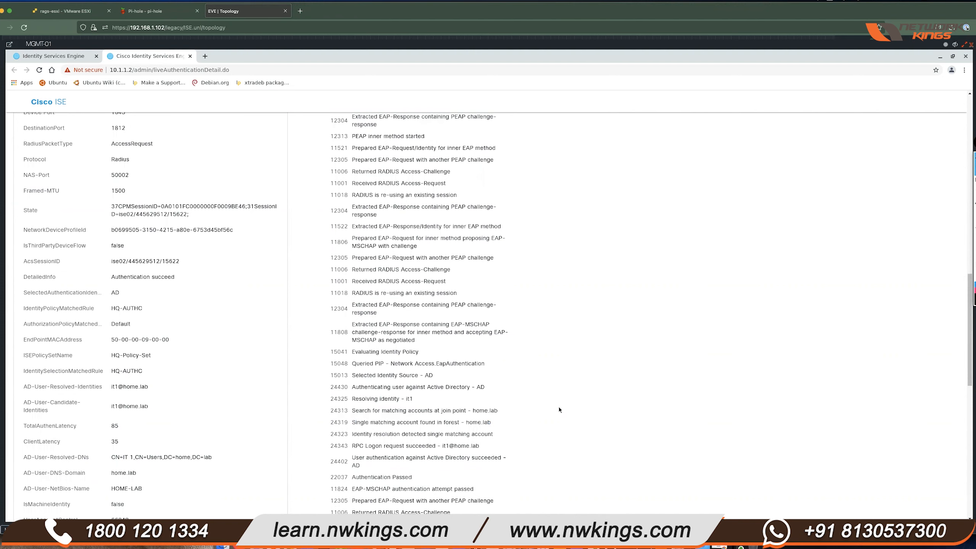
{"action": "scroll", "coordinate": [500, 351], "scroll_direction": "down", "scroll_amount": 5}
{"action": "scroll", "coordinate": [500, 352], "scroll_direction": "down", "scroll_amount": 1}
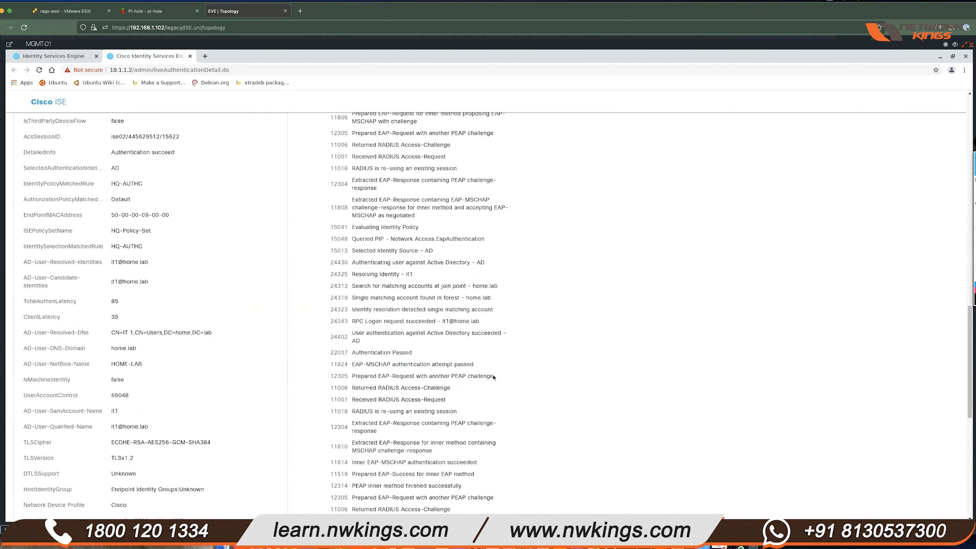
{"action": "triple_click", "coordinate": [372, 351]}
{"action": "left_click", "coordinate": [524, 316]}
{"action": "scroll", "coordinate": [480, 304], "scroll_direction": "down", "scroll_amount": 3}
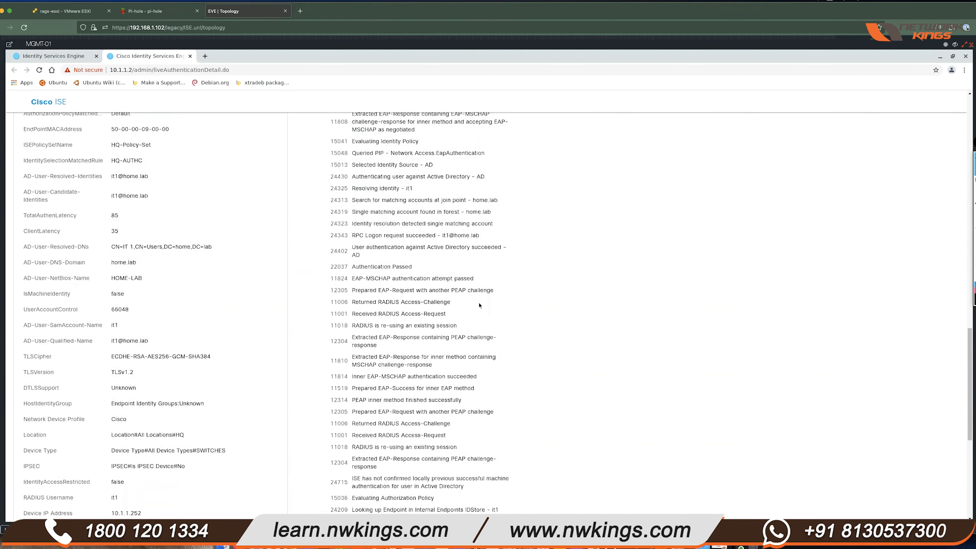
{"action": "scroll", "coordinate": [478, 302], "scroll_direction": "down", "scroll_amount": 2}
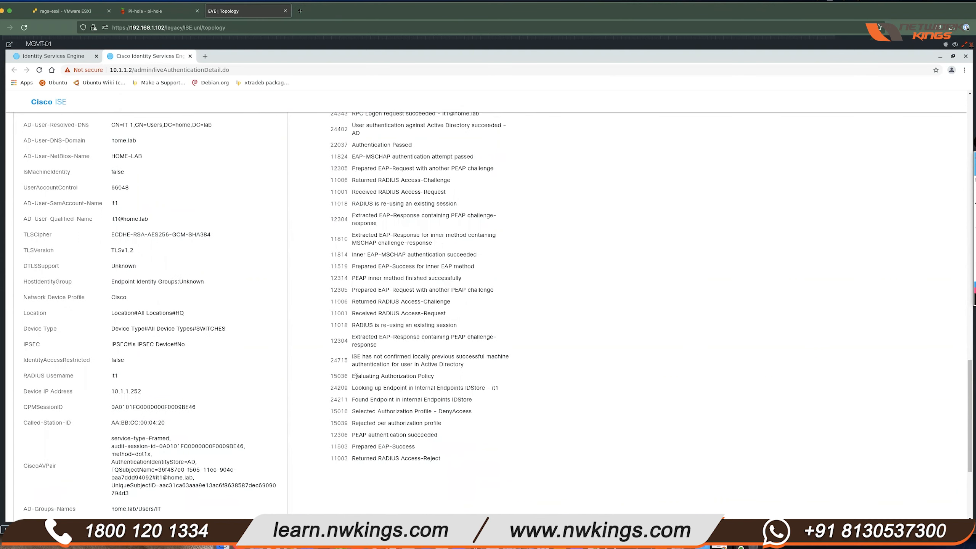
{"action": "left_click_drag", "start_coordinate": [383, 375], "coordinate": [433, 376]}
{"action": "left_click_drag", "start_coordinate": [353, 411], "coordinate": [493, 410]}
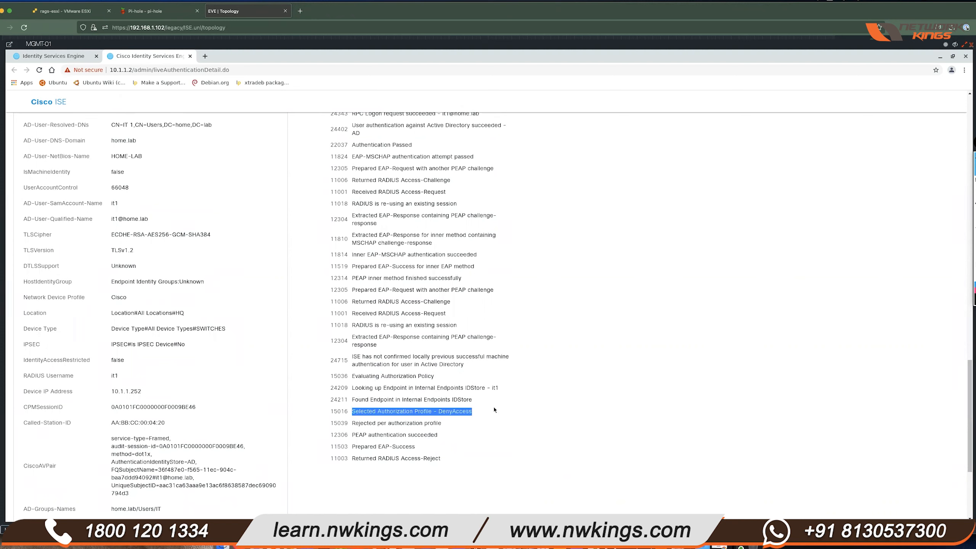
{"action": "left_click", "coordinate": [396, 394]}
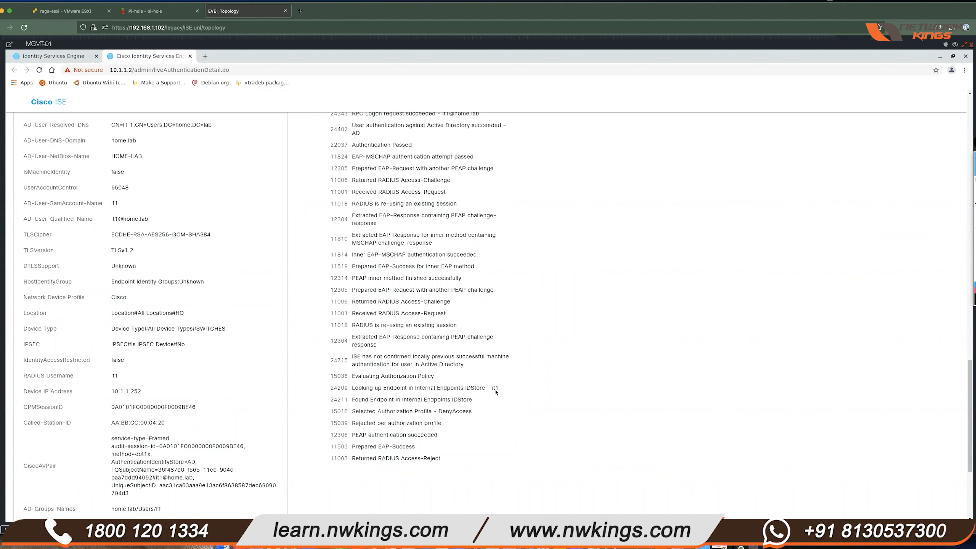
{"action": "left_click", "coordinate": [421, 389]}
{"action": "left_click_drag", "start_coordinate": [414, 388], "coordinate": [489, 389]}
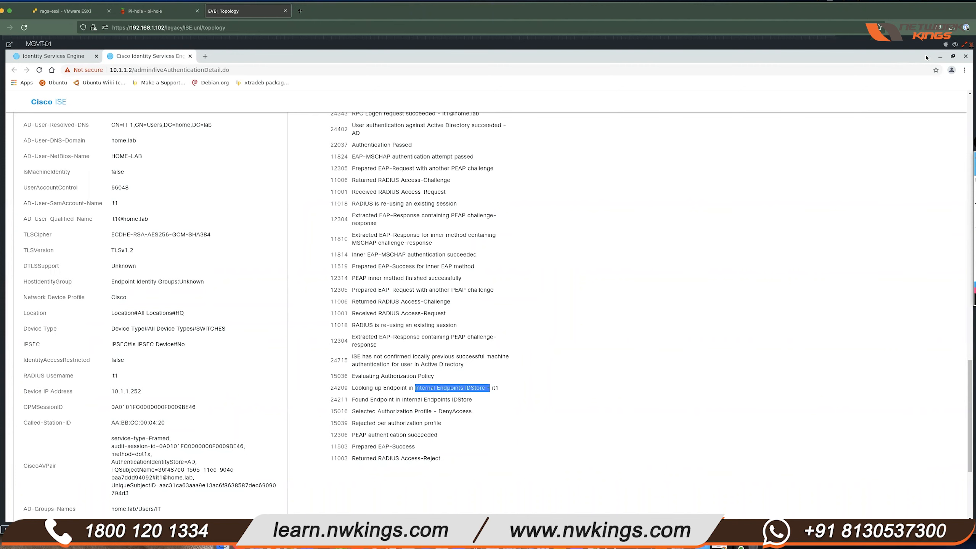
{"action": "left_click", "coordinate": [956, 44]}
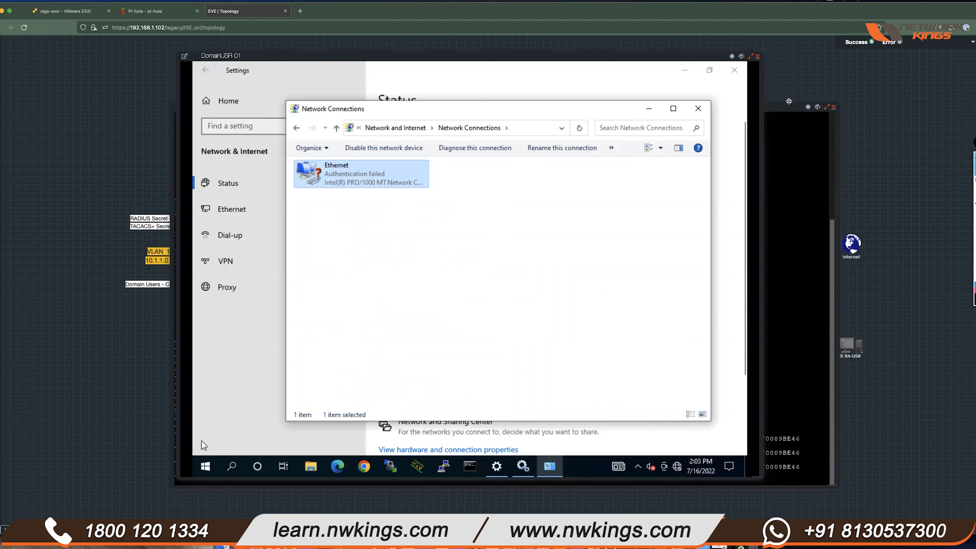
{"action": "left_click", "coordinate": [741, 56]}
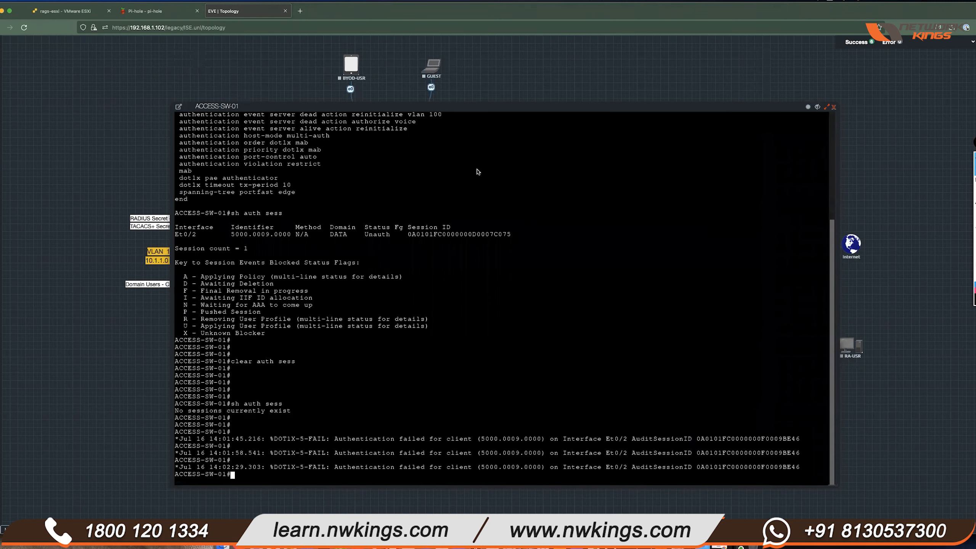
{"action": "left_click_drag", "start_coordinate": [517, 108], "coordinate": [548, 133]}
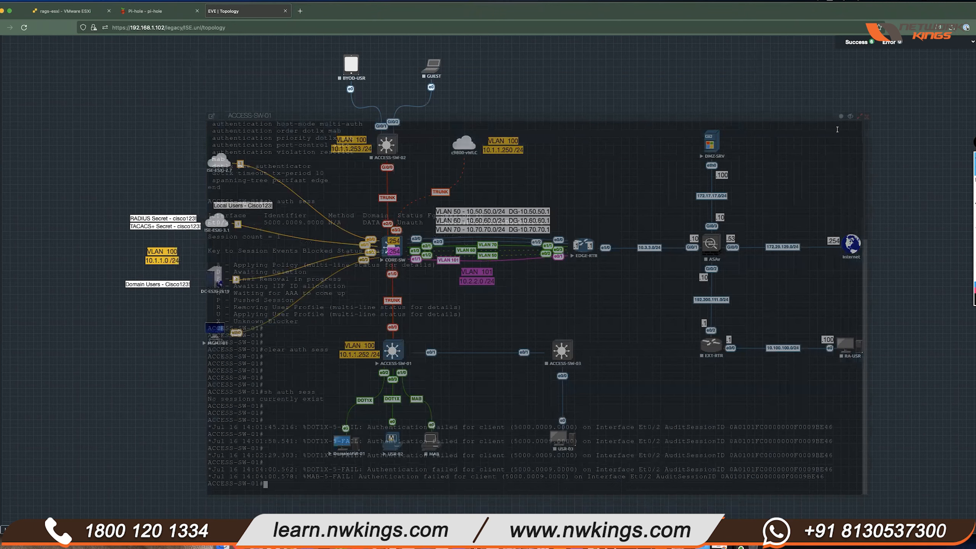
{"action": "left_click", "coordinate": [851, 117]}
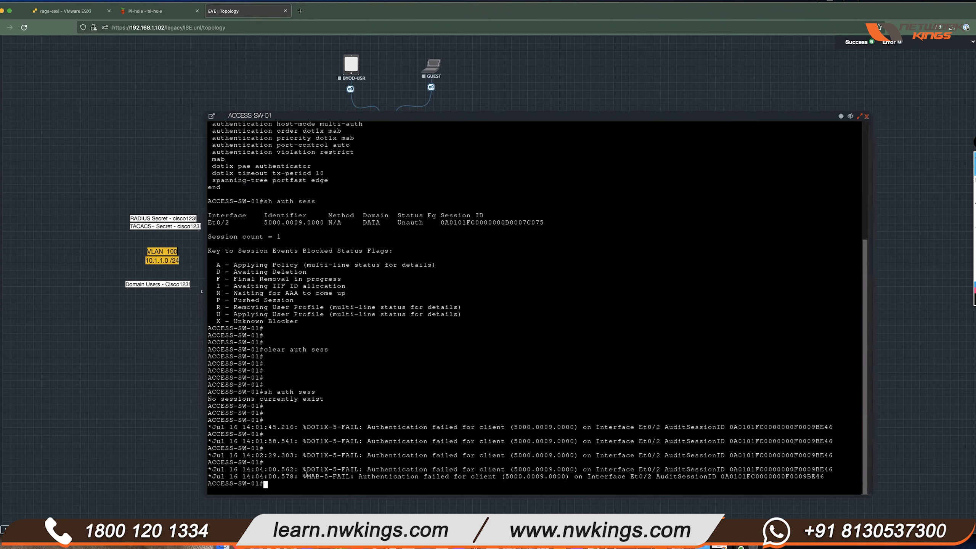
{"action": "left_click_drag", "start_coordinate": [301, 470], "coordinate": [563, 468]}
{"action": "left_click_drag", "start_coordinate": [303, 477], "coordinate": [713, 477]}
{"action": "left_click_drag", "start_coordinate": [305, 477], "coordinate": [430, 477]}
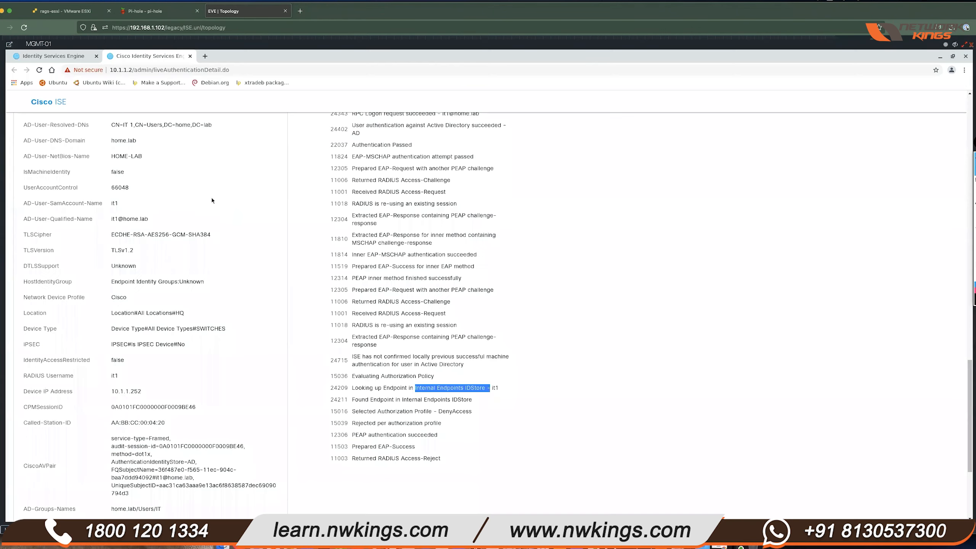
{"action": "scroll", "coordinate": [211, 197], "scroll_direction": "up", "scroll_amount": 15}
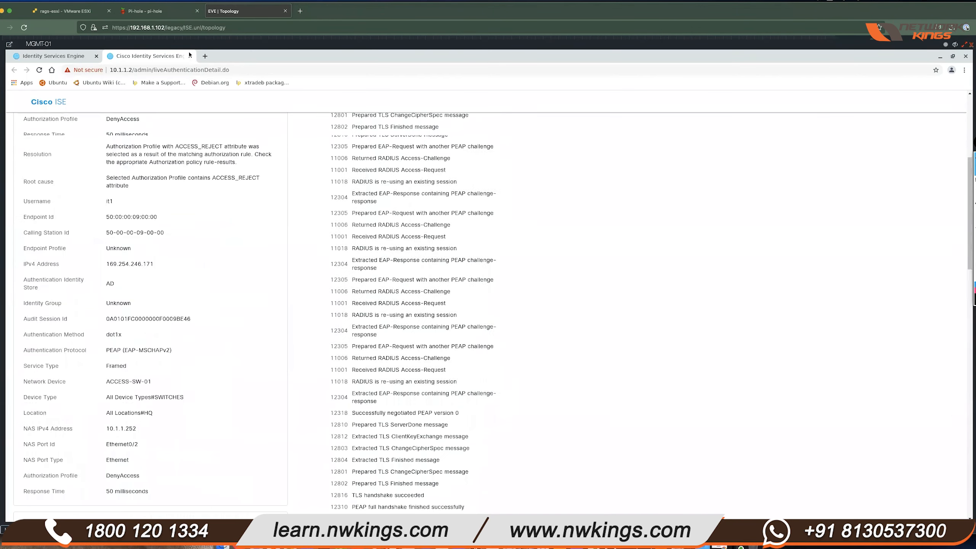
- Close the detail report and note the newest entry's Default >> MAB policy and DenyAccess profile
{"action": "left_click", "coordinate": [189, 55]}
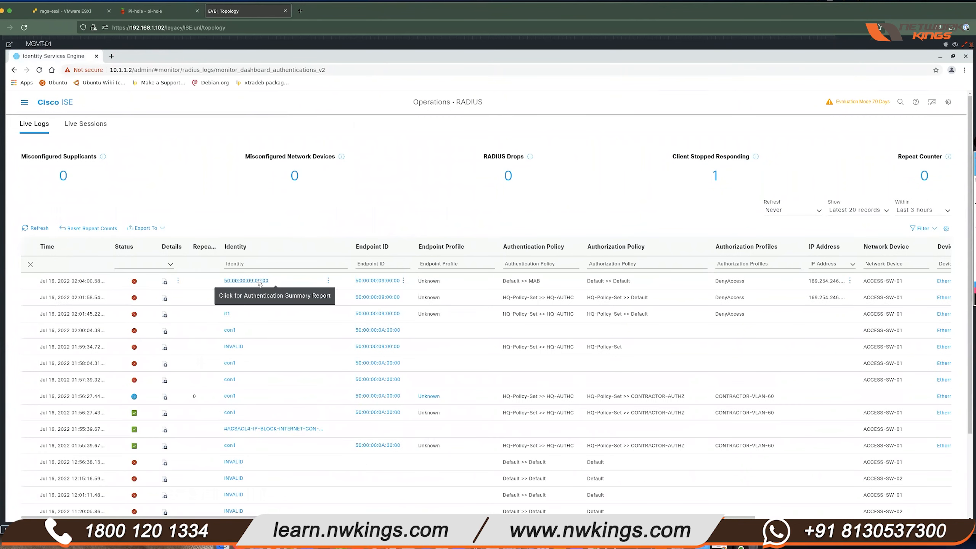
{"action": "triple_click", "coordinate": [529, 281]}
{"action": "triple_click", "coordinate": [752, 285]}
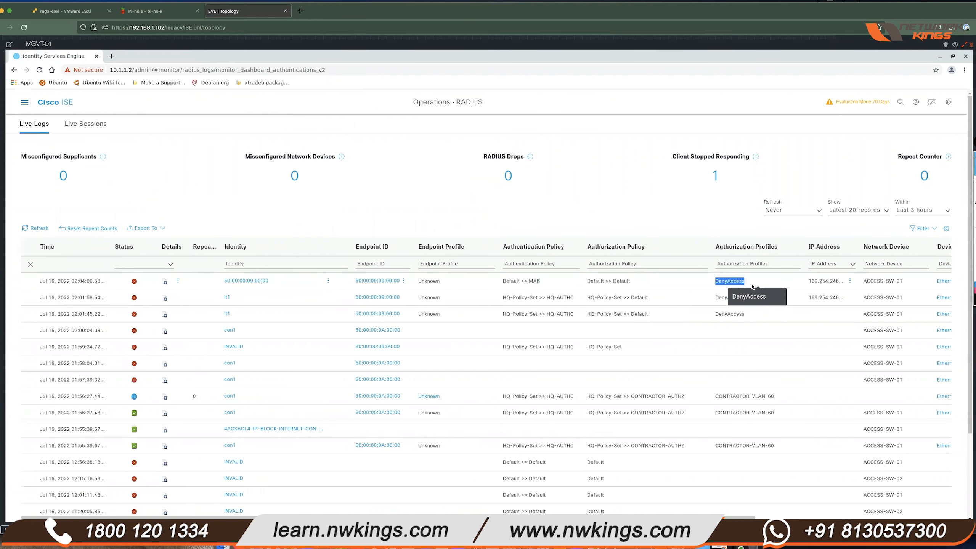
{"action": "left_click", "coordinate": [24, 102]}
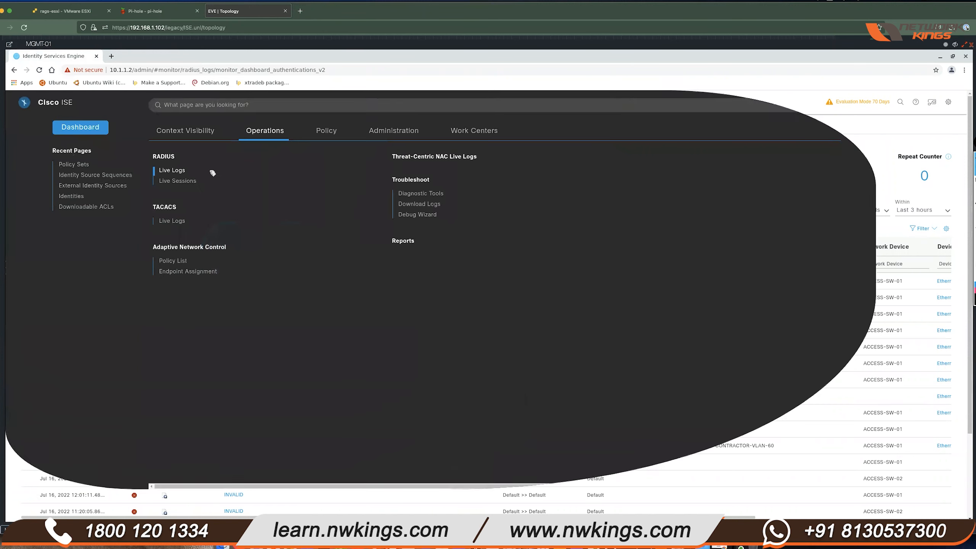
{"action": "left_click", "coordinate": [321, 132]}
- Open the Default policy set and review its authorization rules
{"action": "left_click", "coordinate": [173, 157]}
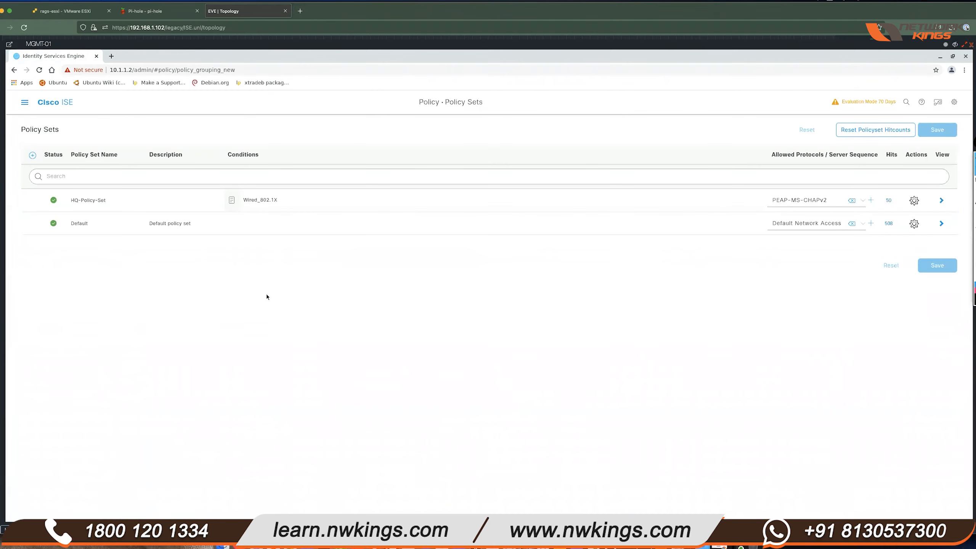
{"action": "left_click", "coordinate": [940, 223]}
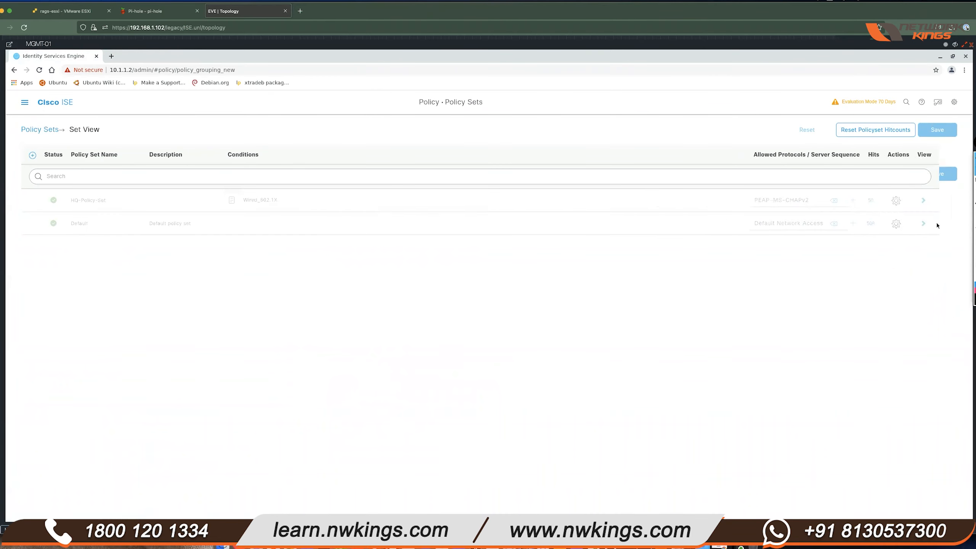
{"action": "left_click", "coordinate": [56, 129]}
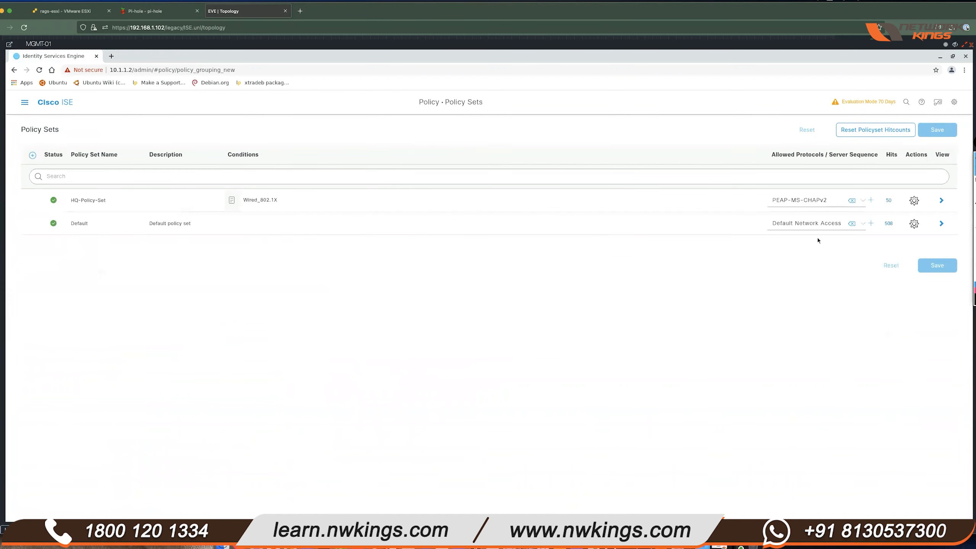
{"action": "left_click", "coordinate": [940, 223]}
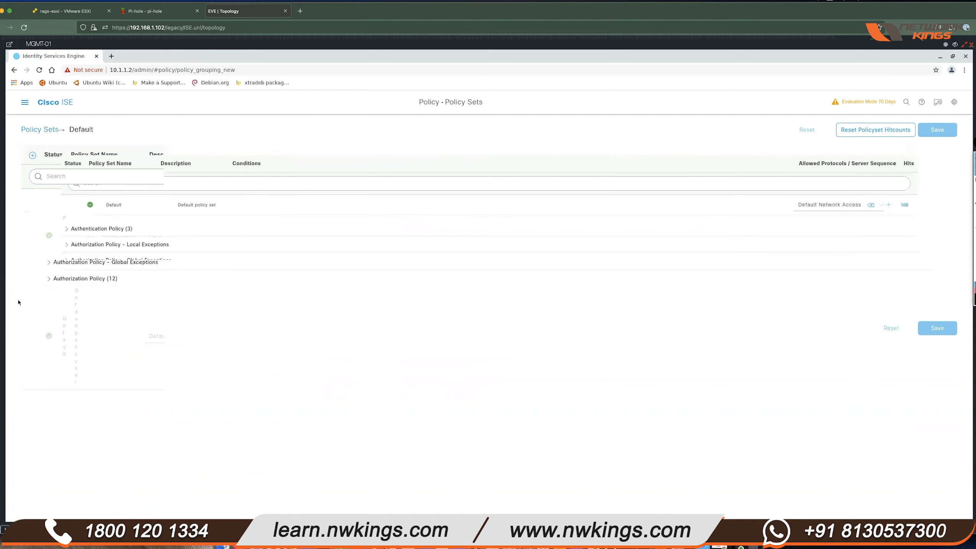
{"action": "left_click", "coordinate": [37, 283]}
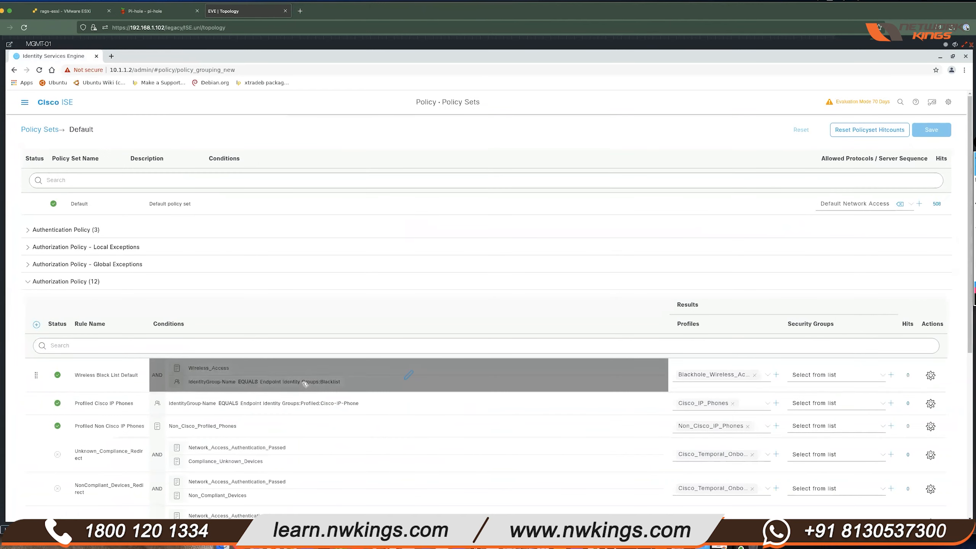
{"action": "scroll", "coordinate": [308, 385], "scroll_direction": "down", "scroll_amount": 6}
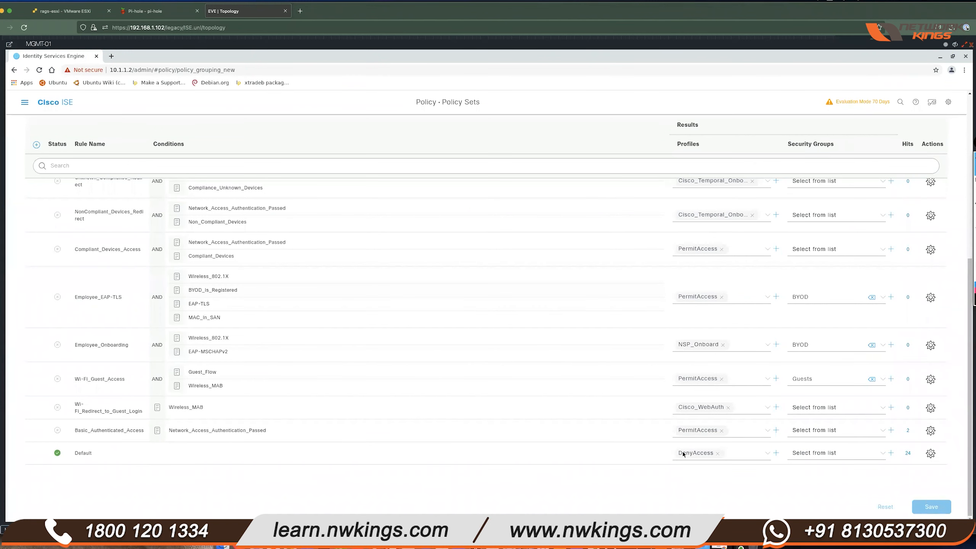
- Check the RADIUS live logs again
{"action": "left_click", "coordinate": [24, 102]}
{"action": "left_click", "coordinate": [262, 133]}
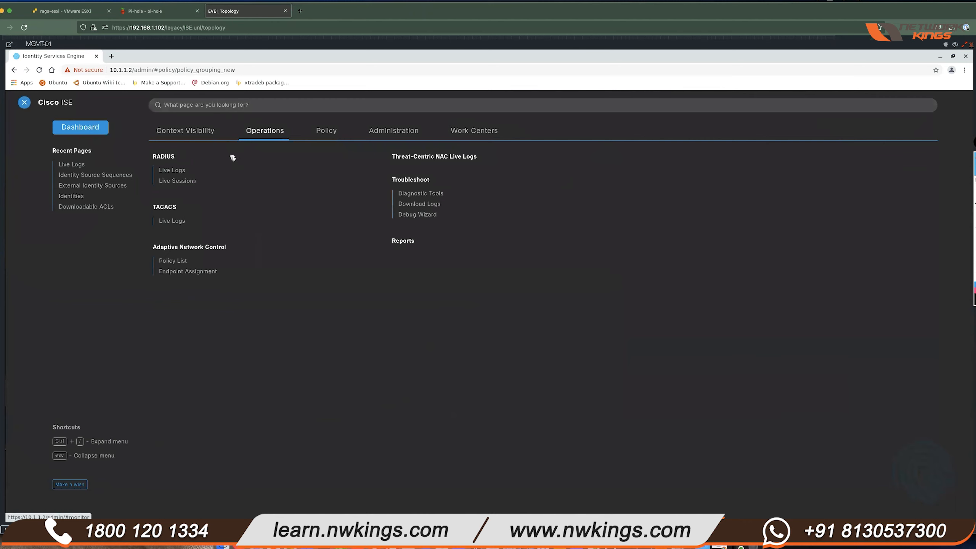
{"action": "left_click", "coordinate": [172, 170]}
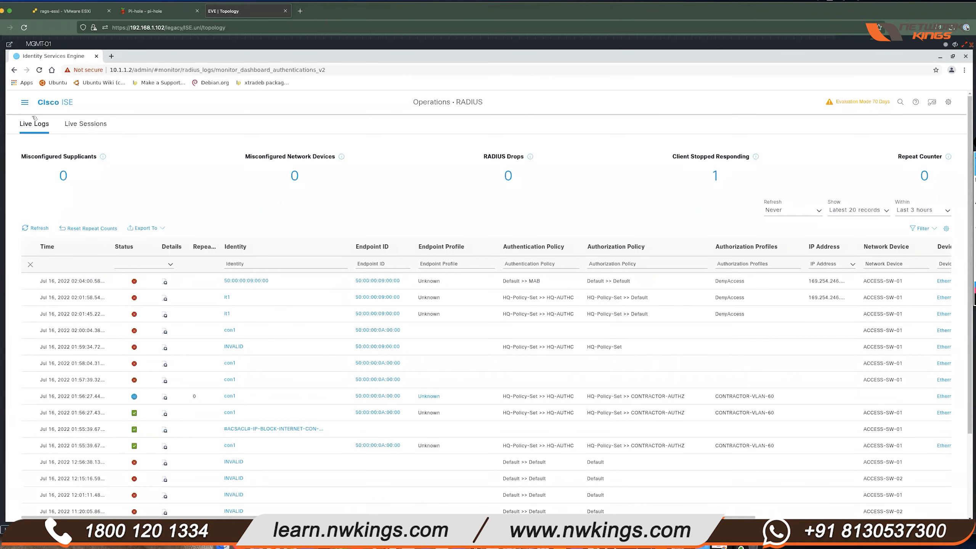
- Open HQ-Policy-Set from Policy Sets and expand its Authorization Policy (3)
{"action": "left_click", "coordinate": [24, 102]}
{"action": "left_click", "coordinate": [326, 130]}
{"action": "left_click", "coordinate": [167, 158]}
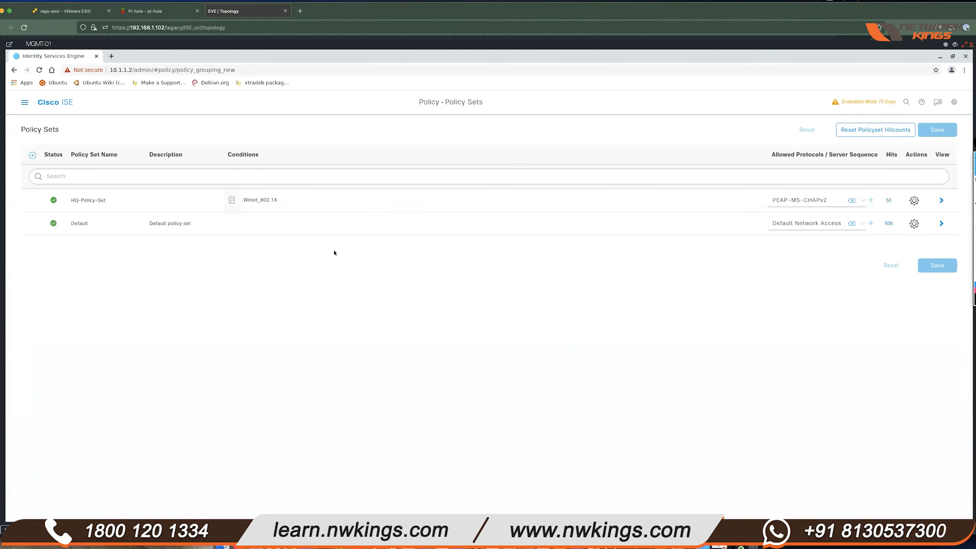
{"action": "left_click", "coordinate": [941, 200]}
{"action": "left_click", "coordinate": [28, 282]}
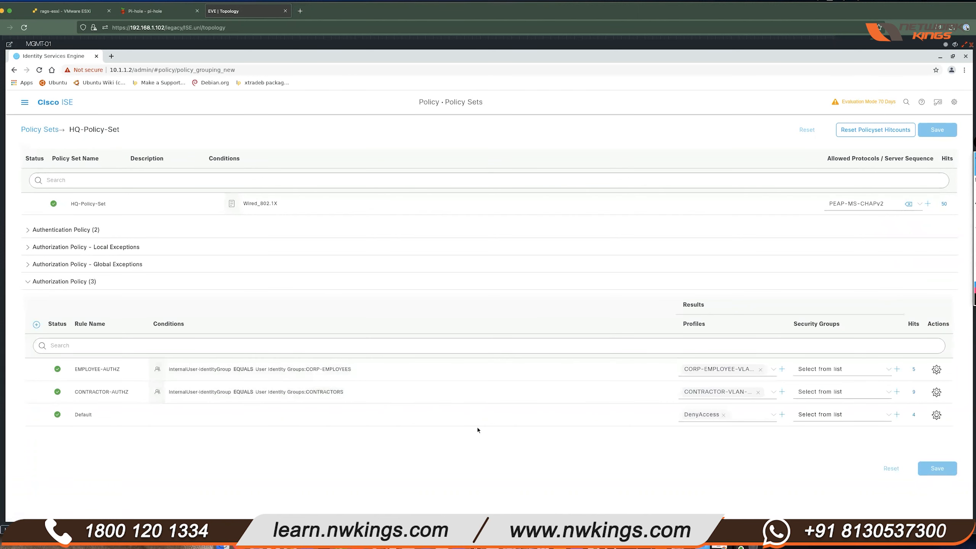
- Insert a new authorization rule below CONTRACTOR-AUTHZ and name it EMPLOYEE-AUTHZ-AD
{"action": "left_click", "coordinate": [936, 393]}
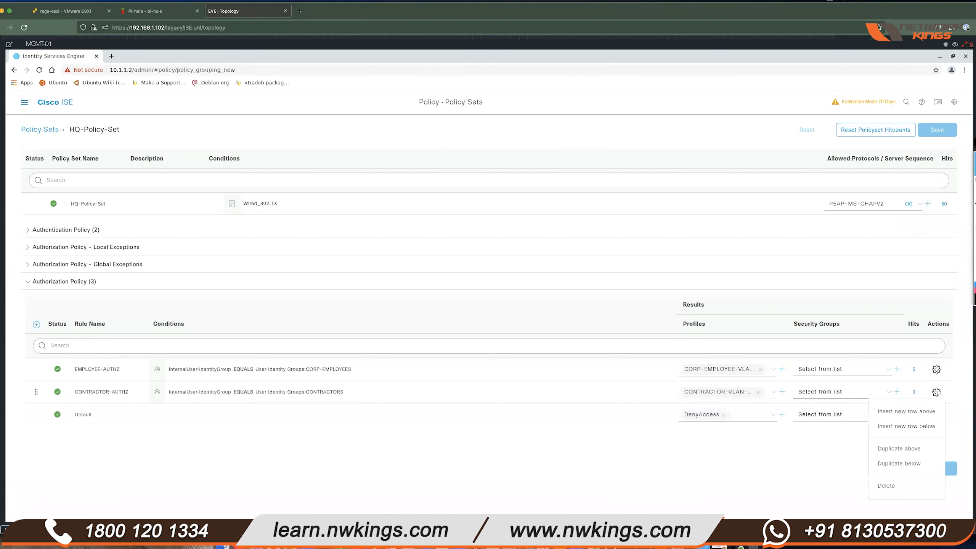
{"action": "left_click", "coordinate": [922, 427]}
{"action": "left_click_drag", "start_coordinate": [124, 415], "coordinate": [74, 415]}
{"action": "type", "text": "EMPL"}
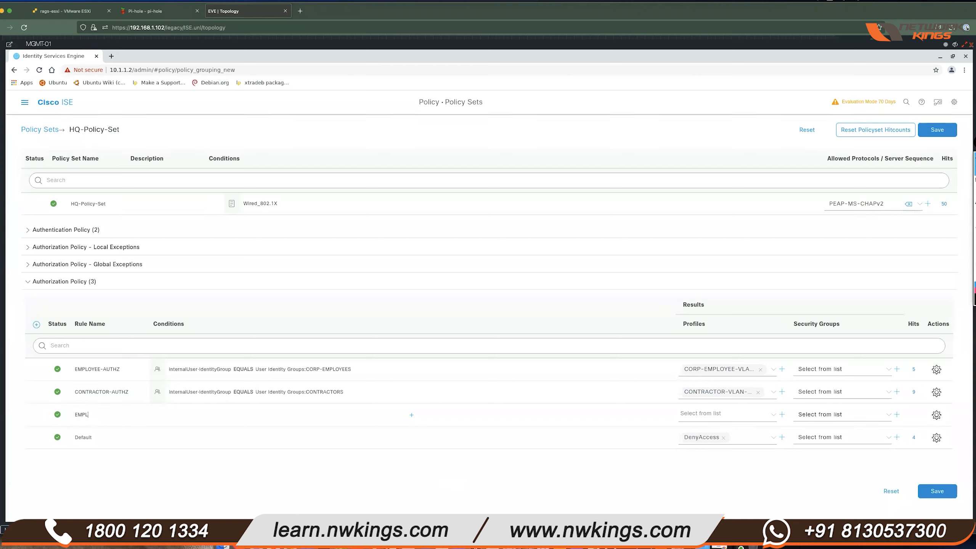
{"action": "type", "text": "OYEE-AUTHZ-AD"}
- Try saving the policy set without a condition, dismiss the error, and open Conditions Studio for EMPLOYEE-AUTHZ-AD
{"action": "left_click", "coordinate": [411, 415]}
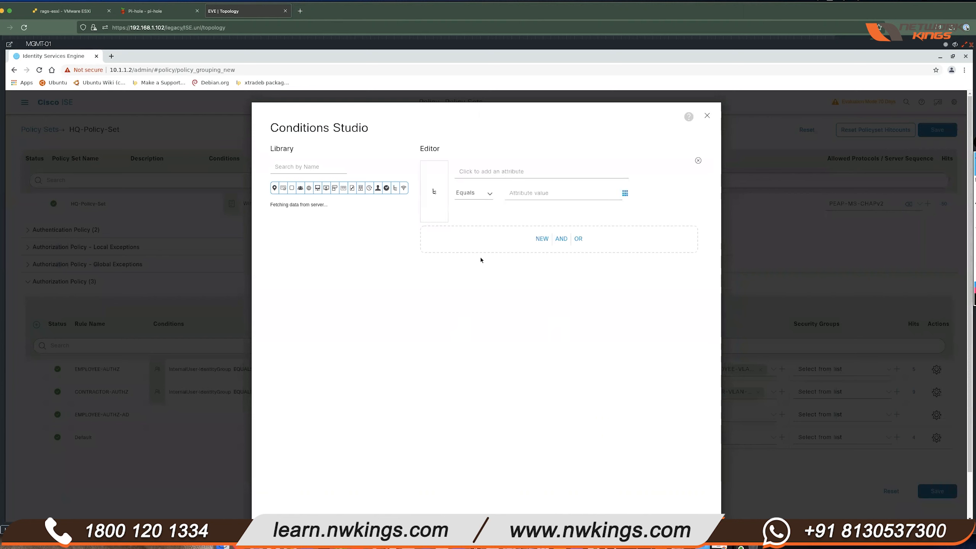
{"action": "left_click", "coordinate": [707, 116]}
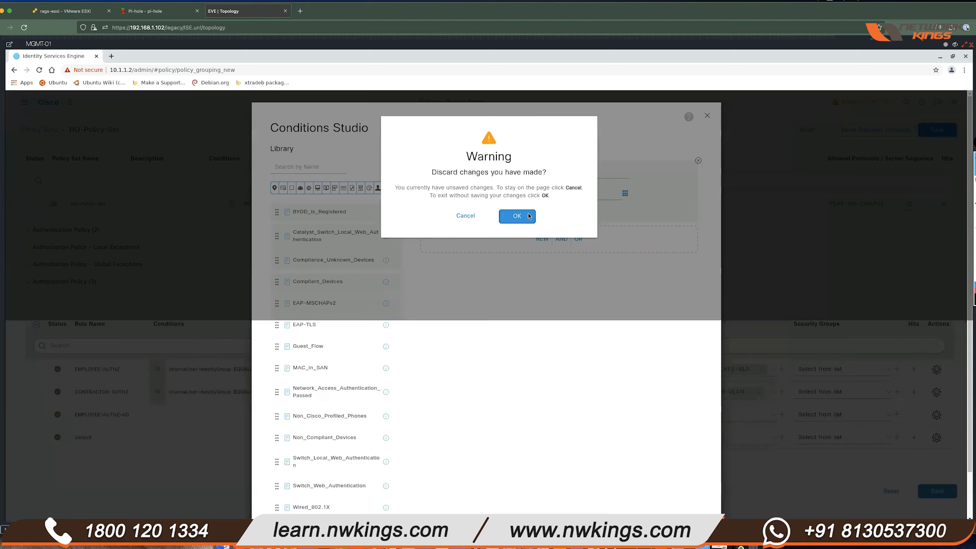
{"action": "left_click", "coordinate": [529, 217]}
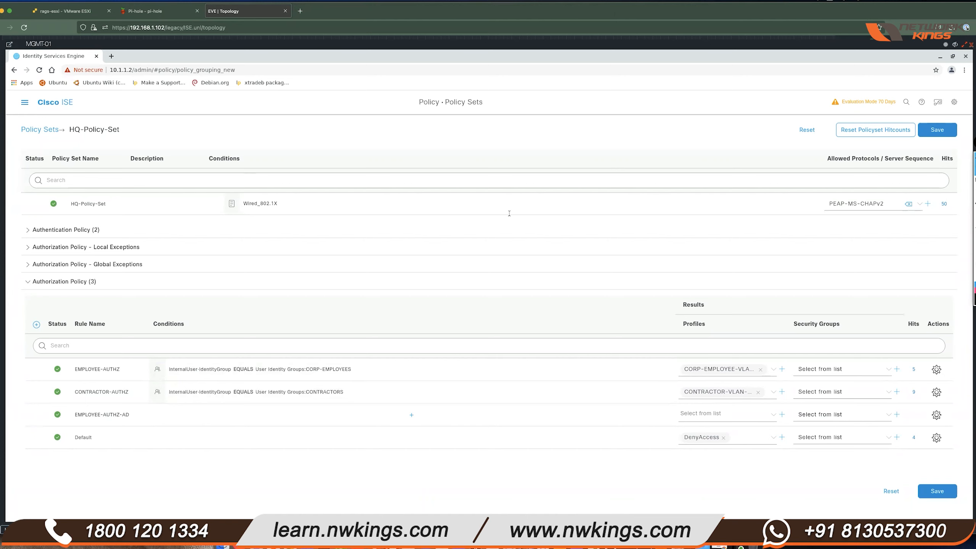
{"action": "left_click", "coordinate": [933, 491]}
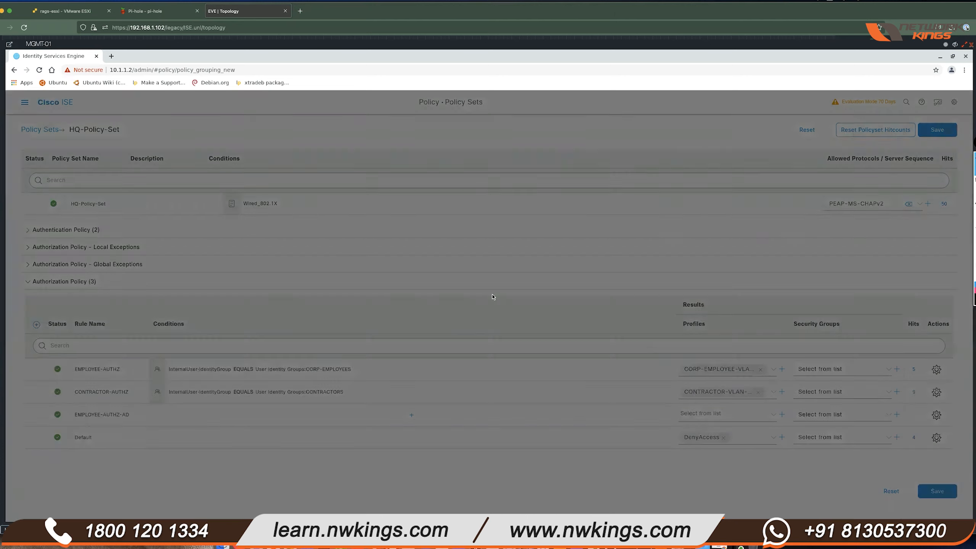
{"action": "left_click", "coordinate": [607, 115]}
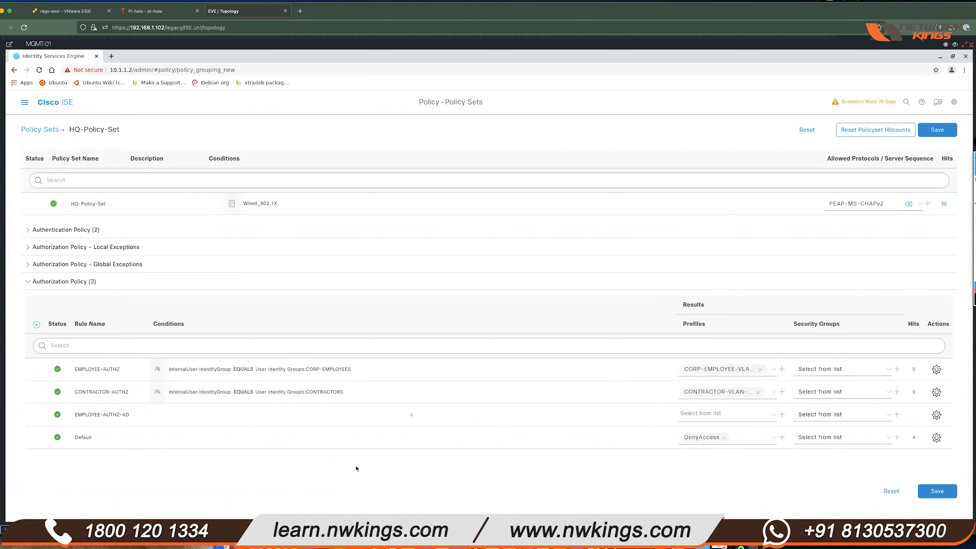
{"action": "left_click", "coordinate": [411, 415]}
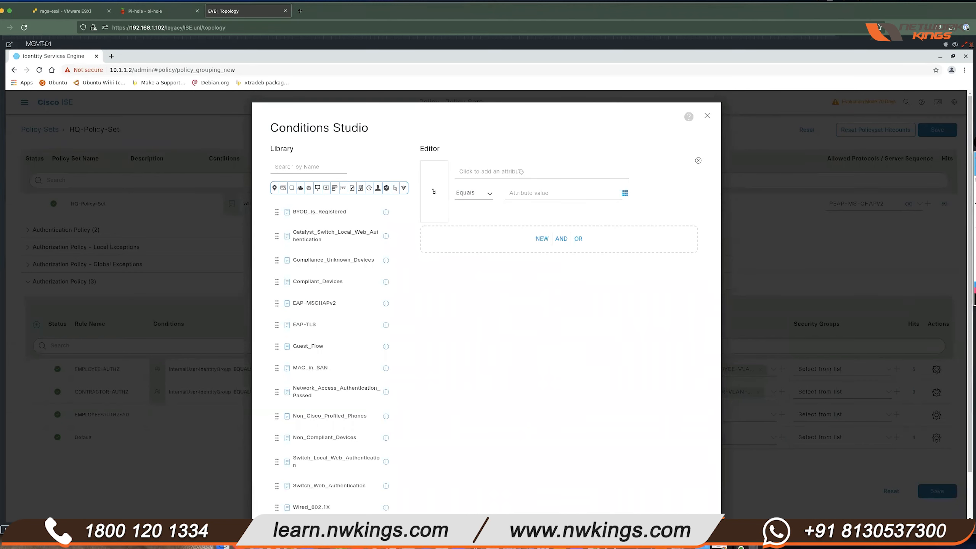
- Choose the AD dictionary's ExternalGroups attribute for the condition
{"action": "left_click", "coordinate": [520, 172]}
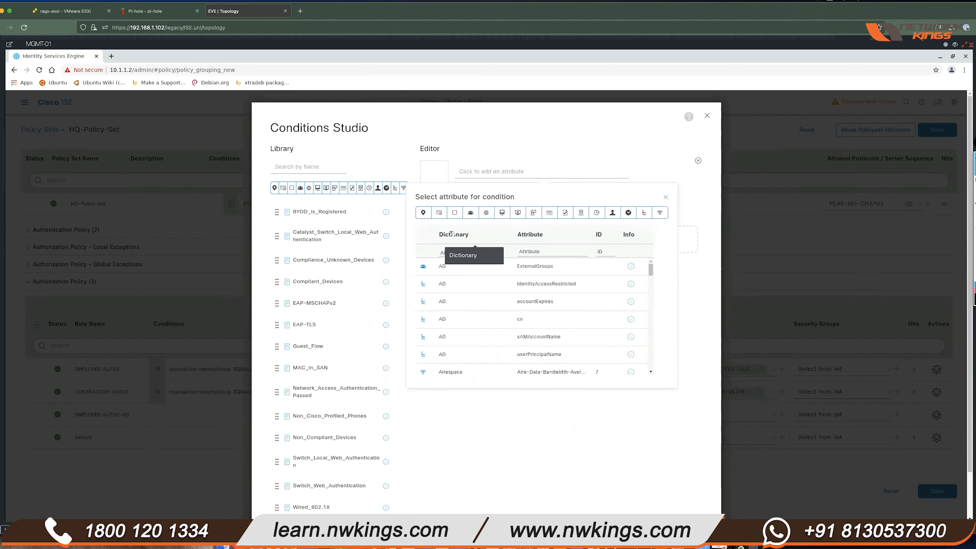
{"action": "left_click", "coordinate": [488, 253]}
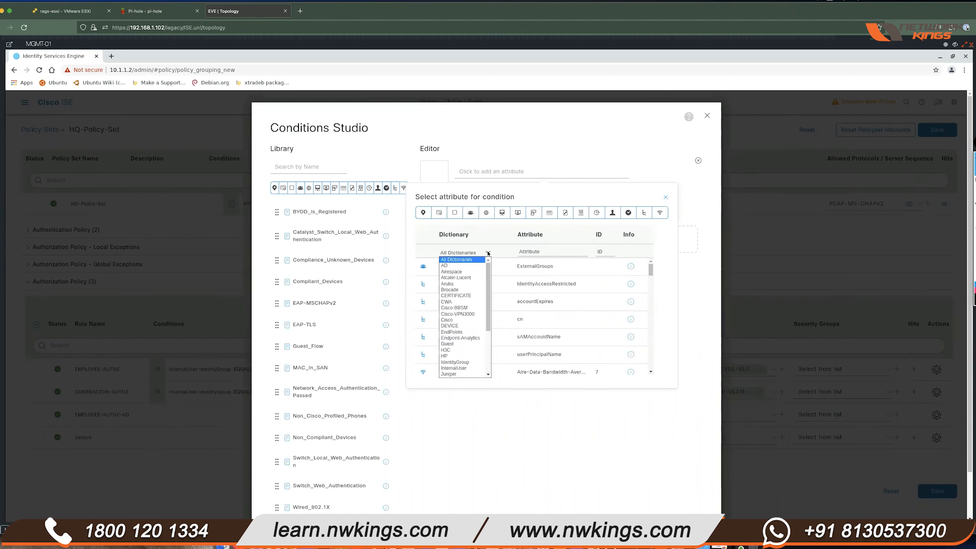
{"action": "left_click", "coordinate": [461, 266]}
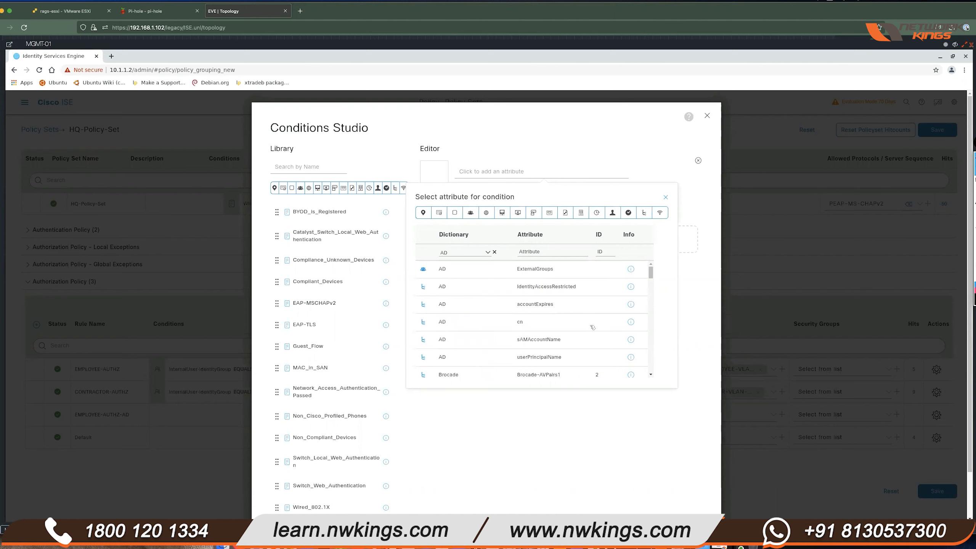
{"action": "scroll", "coordinate": [582, 325], "scroll_direction": "down", "scroll_amount": 2}
{"action": "scroll", "coordinate": [583, 316], "scroll_direction": "up", "scroll_amount": 2}
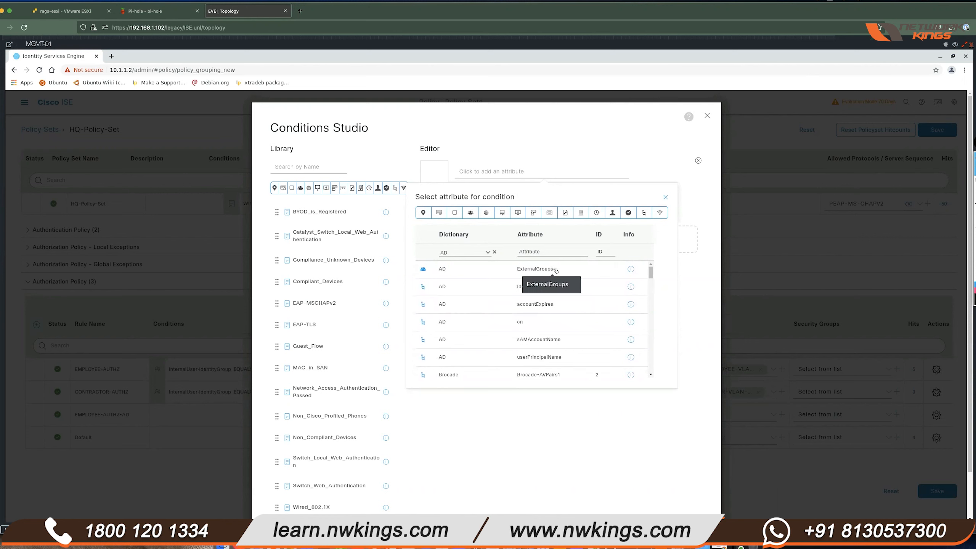
{"action": "left_click", "coordinate": [555, 271]}
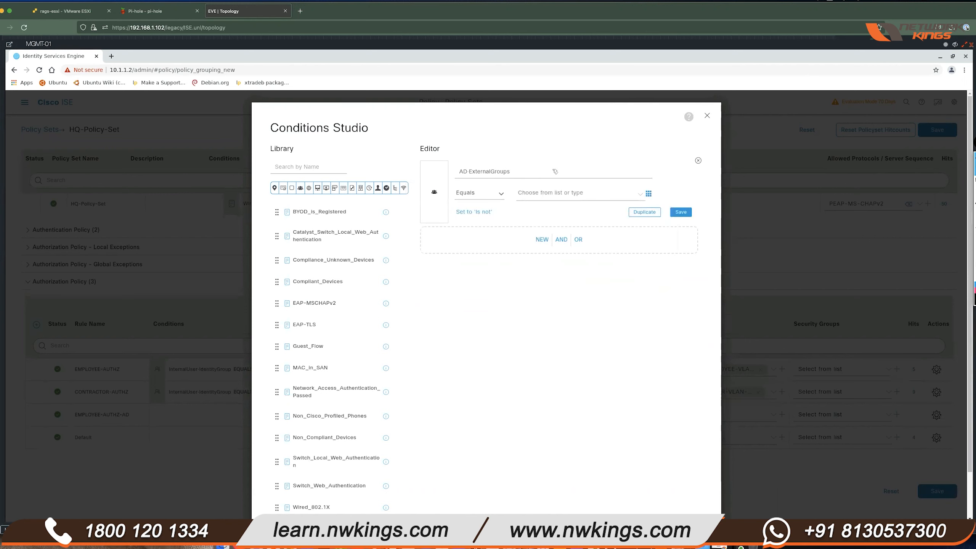
- Set the value to home.lab/Users/IT and apply the condition with Use
{"action": "left_click", "coordinate": [640, 194]}
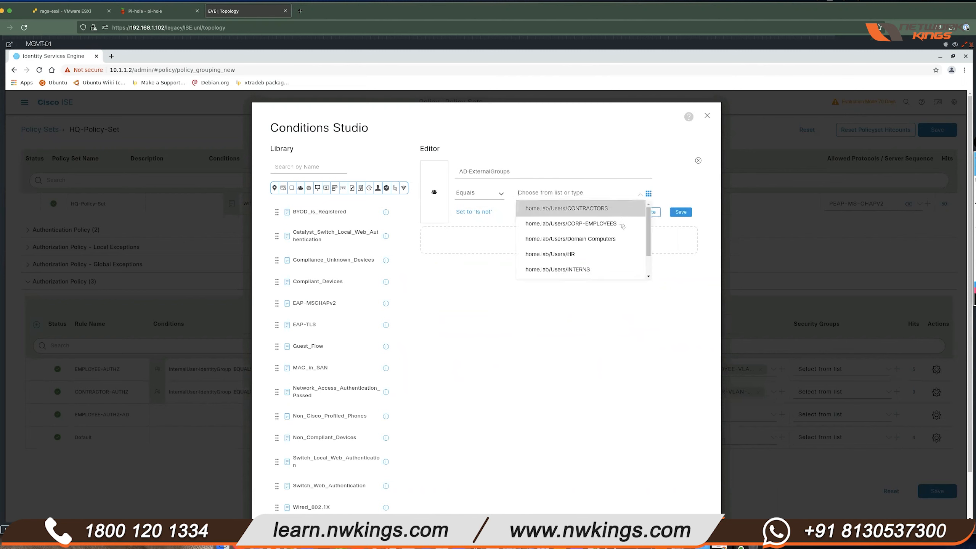
{"action": "scroll", "coordinate": [611, 254], "scroll_direction": "down", "scroll_amount": 2}
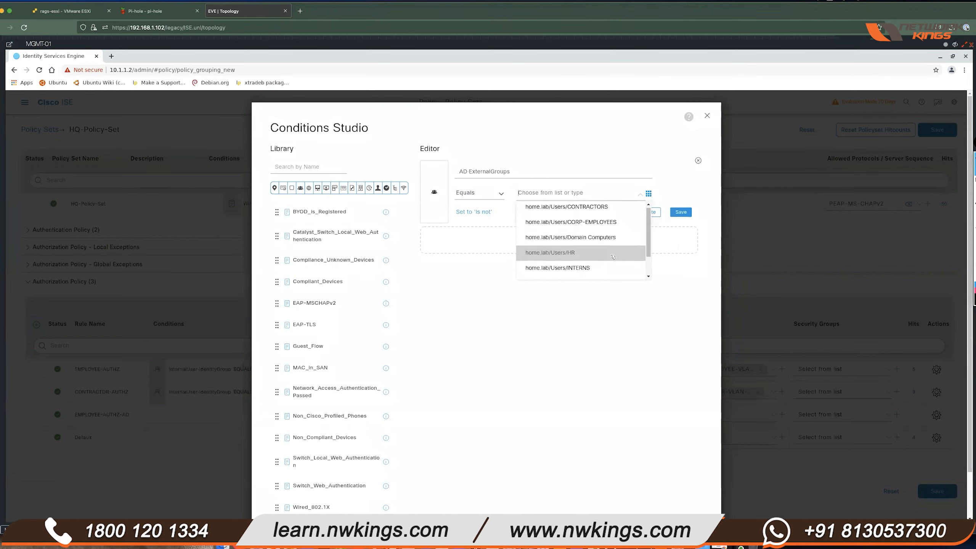
{"action": "scroll", "coordinate": [606, 271], "scroll_direction": "up", "scroll_amount": 2}
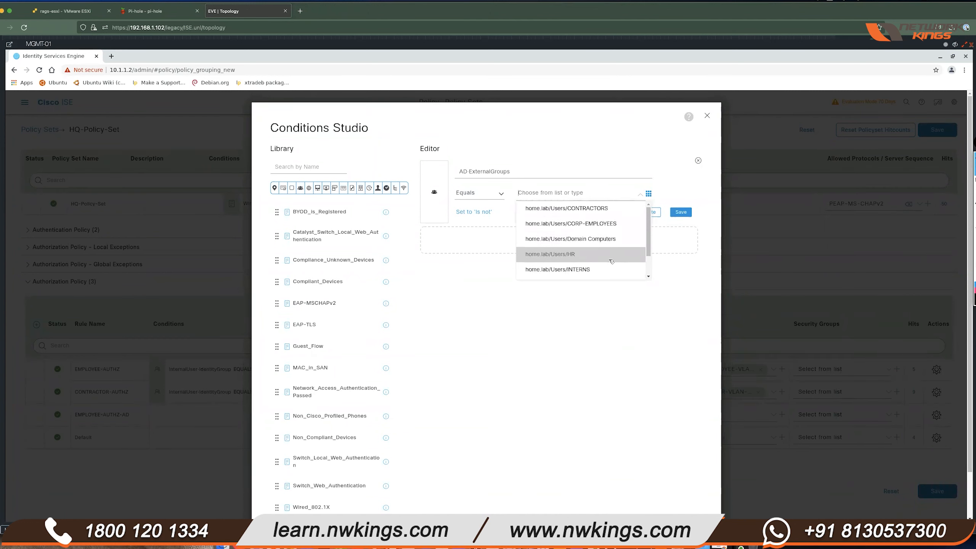
{"action": "scroll", "coordinate": [607, 256], "scroll_direction": "down", "scroll_amount": 2}
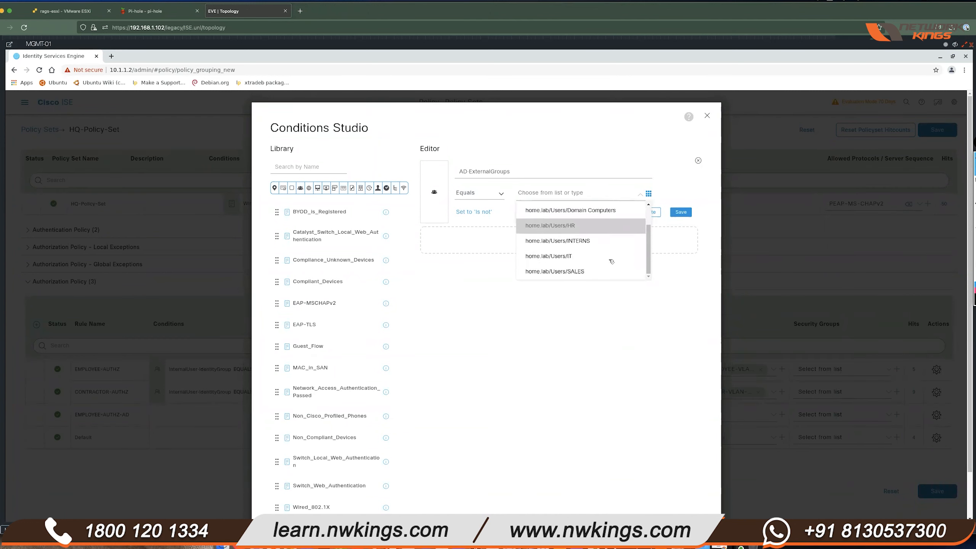
{"action": "left_click", "coordinate": [590, 258]}
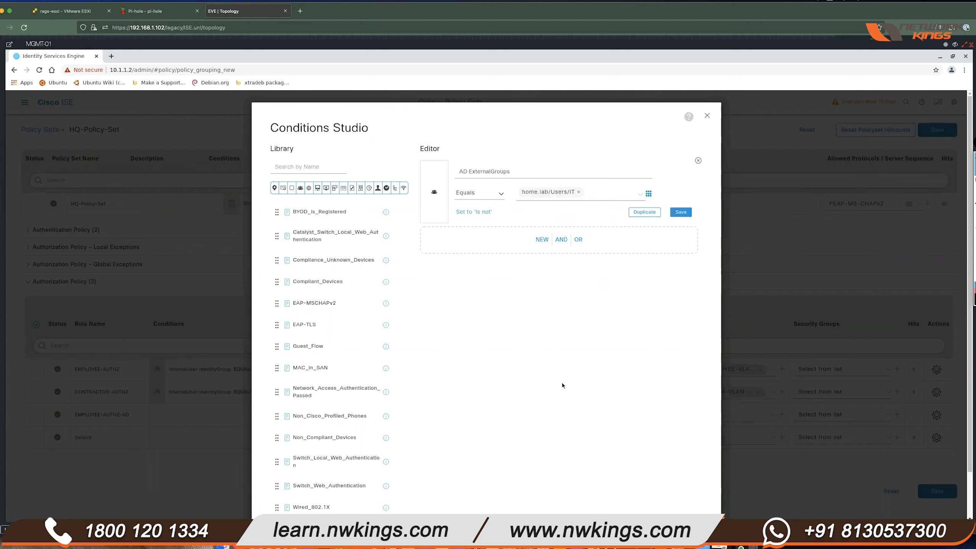
{"action": "scroll", "coordinate": [624, 394], "scroll_direction": "down", "scroll_amount": 1}
{"action": "left_click", "coordinate": [676, 484]}
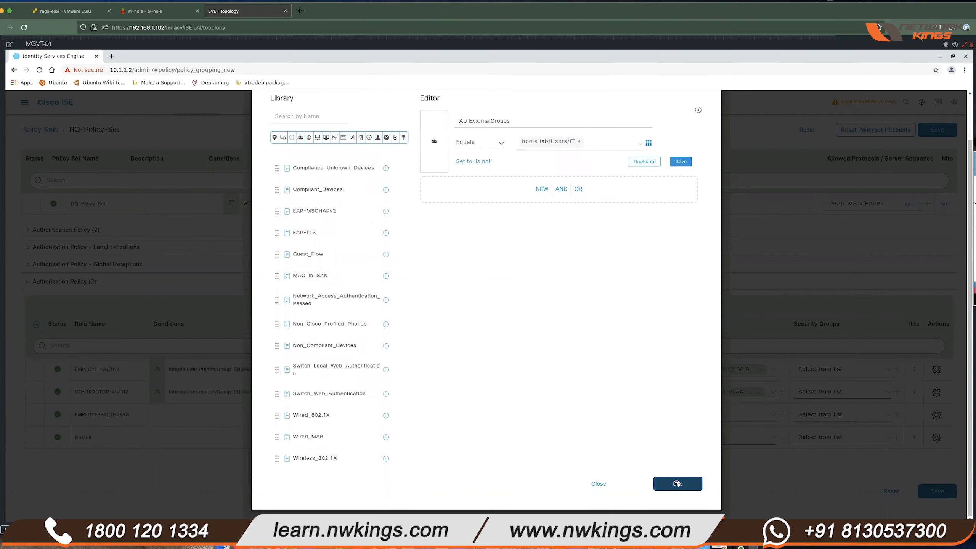
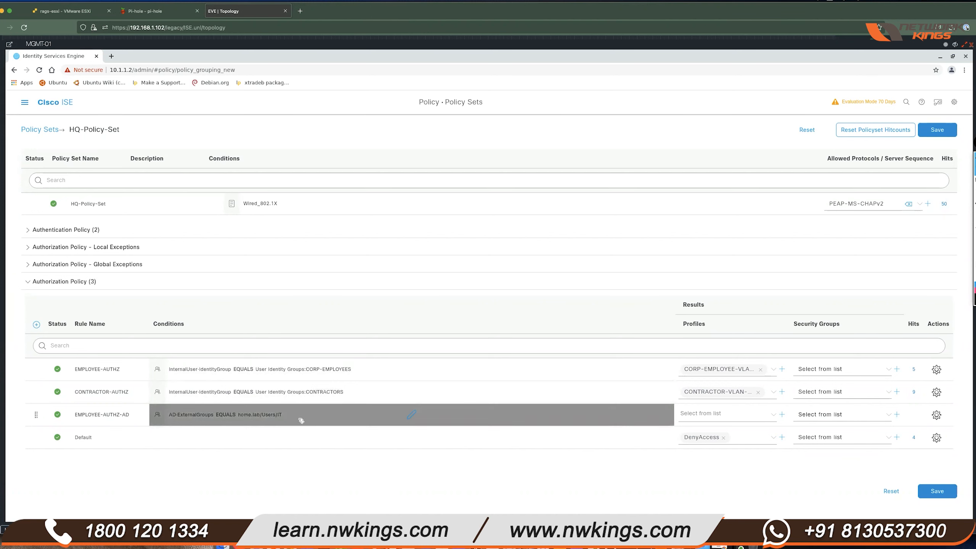
- Assign the CORP-EMPLOYEE-VLAN profile to the EMPLOYEE-AUTHZ-AD rule and save the HQ-Policy-Set
{"action": "left_click", "coordinate": [774, 418]}
{"action": "left_click", "coordinate": [751, 474]}
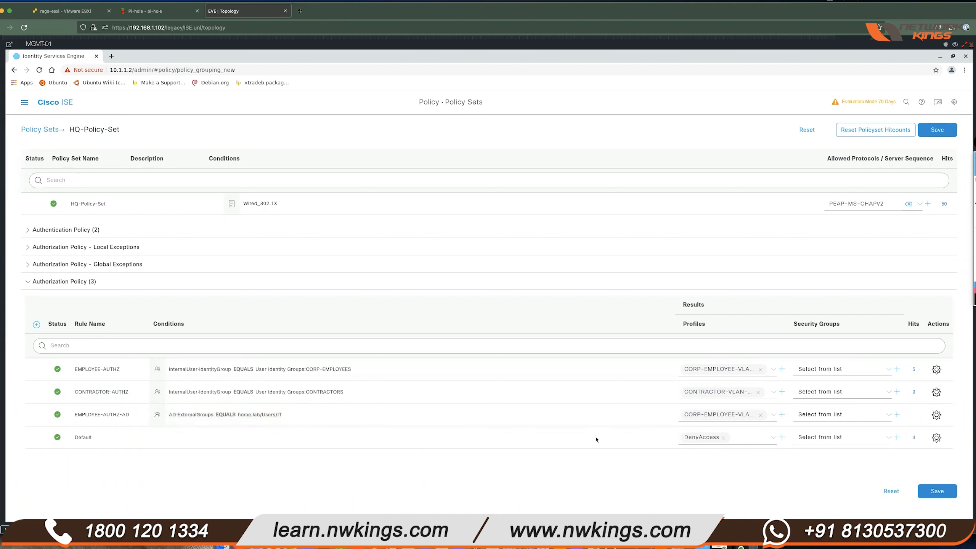
{"action": "left_click_drag", "start_coordinate": [77, 438], "coordinate": [94, 438]}
{"action": "left_click", "coordinate": [479, 464]}
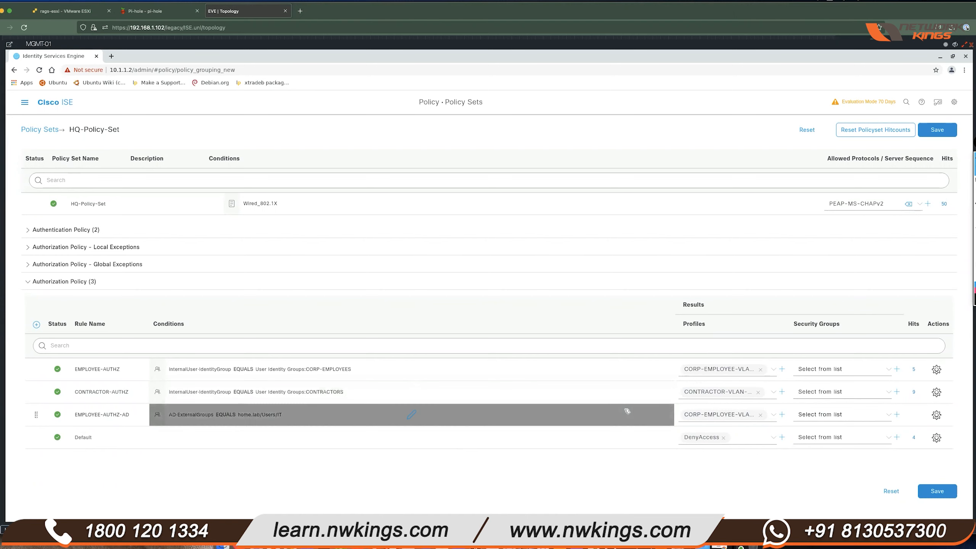
{"action": "left_click", "coordinate": [946, 492]}
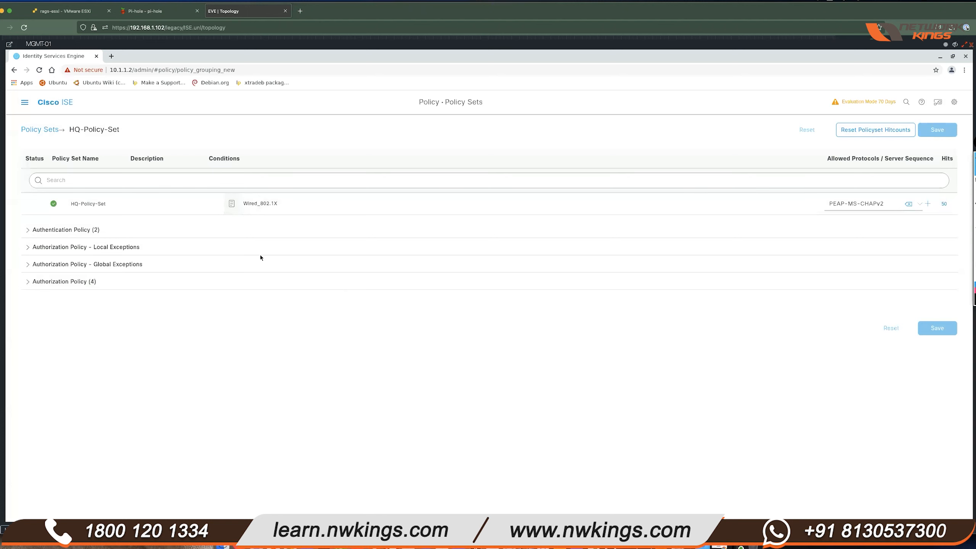
- Go to Administration > External Identity Sources > AD Groups and review the seven added AD groups
{"action": "left_click", "coordinate": [25, 103]}
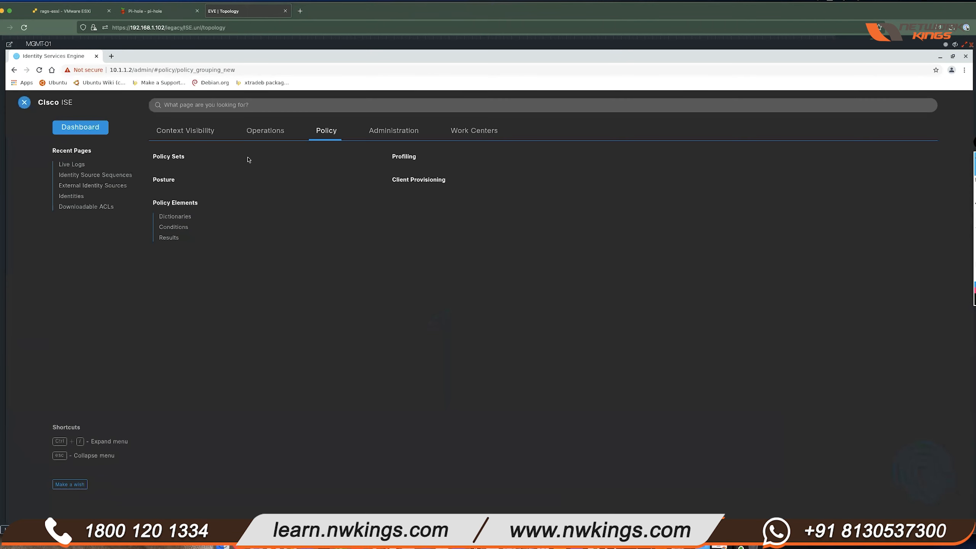
{"action": "left_click", "coordinate": [396, 131]}
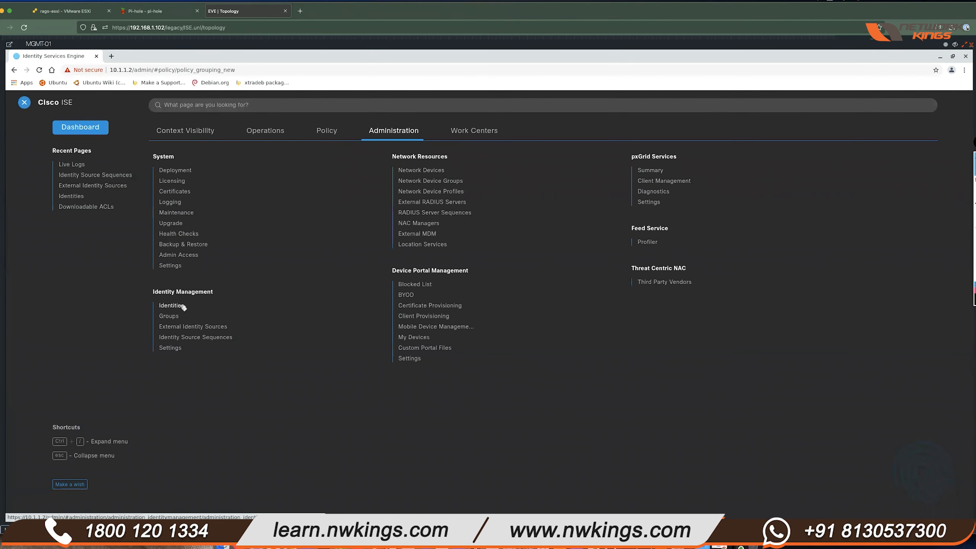
{"action": "left_click", "coordinate": [188, 326]}
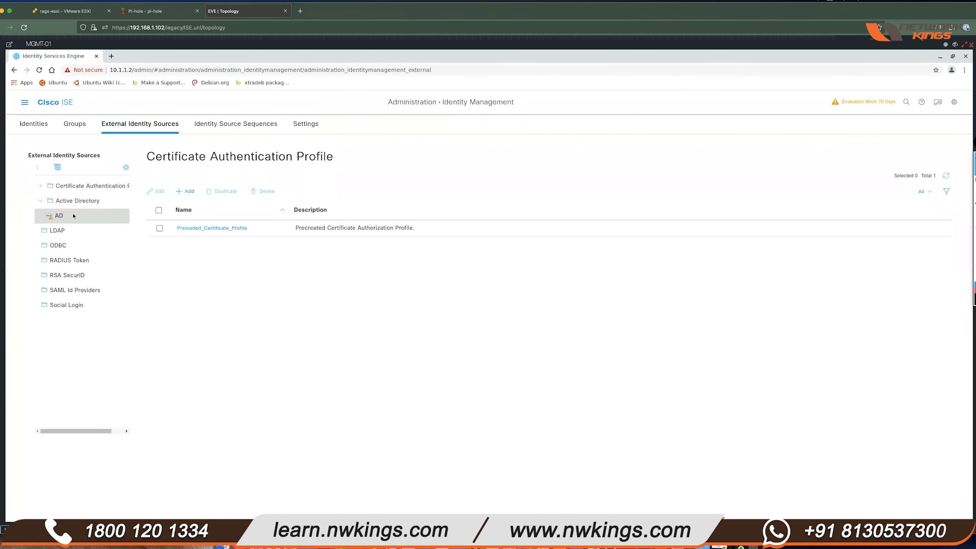
{"action": "left_click", "coordinate": [60, 215]}
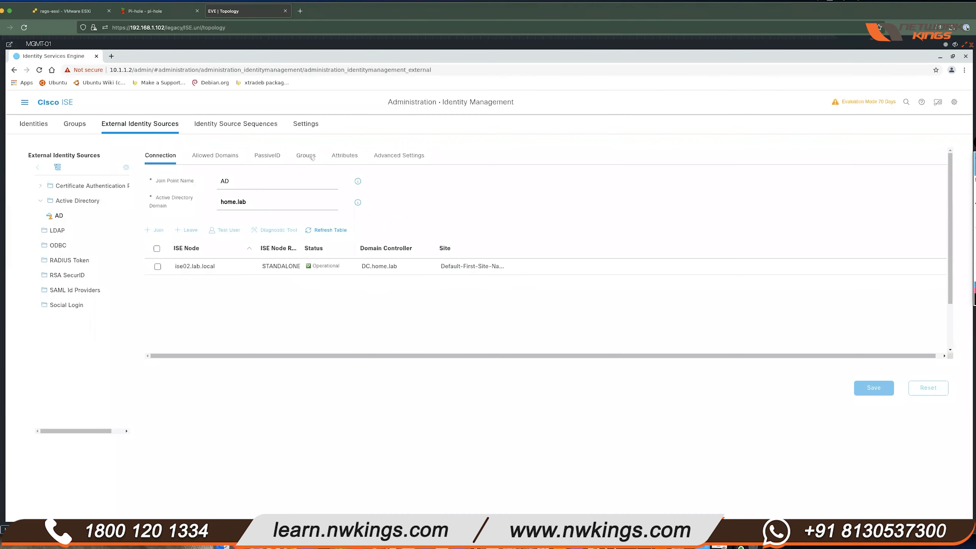
{"action": "left_click", "coordinate": [312, 156]}
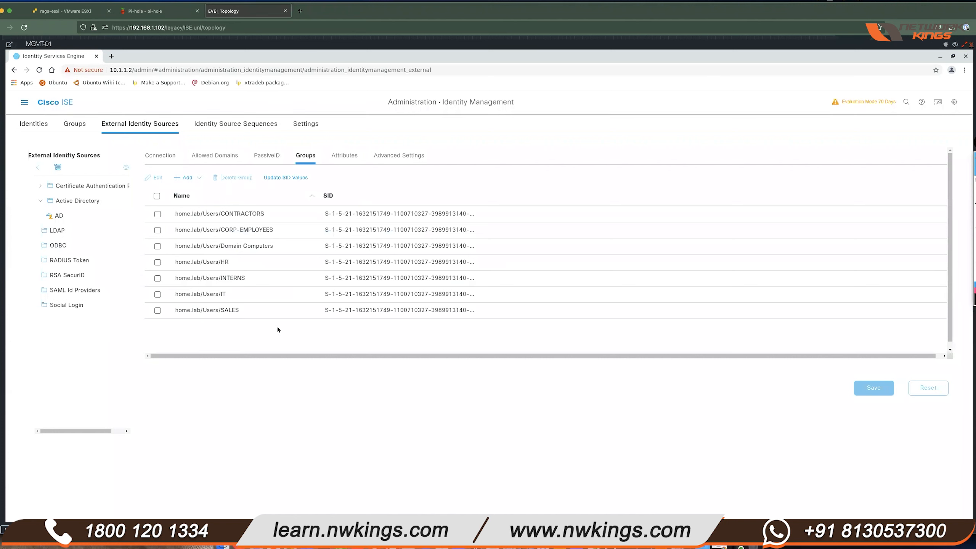
{"action": "left_click_drag", "start_coordinate": [221, 215], "coordinate": [381, 322]}
{"action": "left_click", "coordinate": [396, 335]}
- Disable and re-enable DomainUSR-01's Ethernet connection to force re-authentication
{"action": "left_click", "coordinate": [96, 531]}
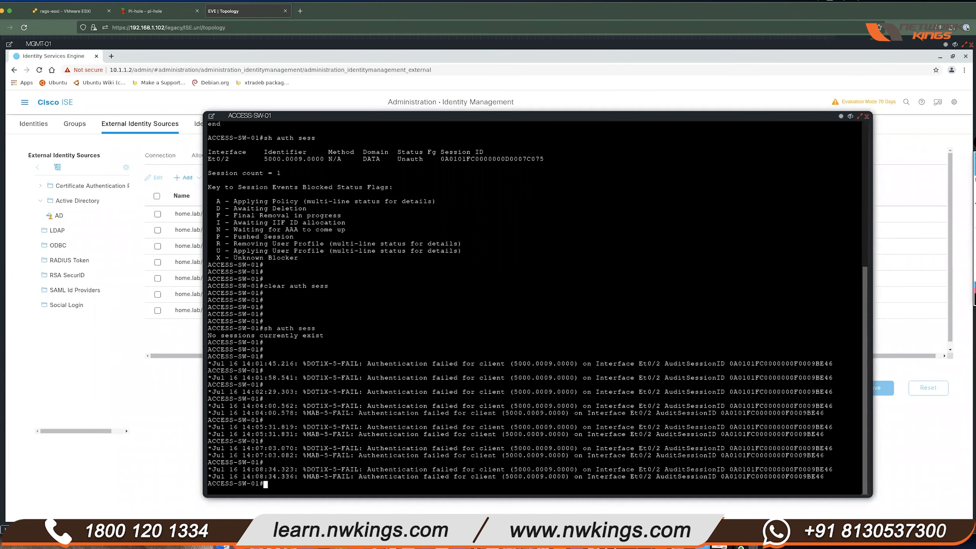
{"action": "left_click", "coordinate": [80, 530]}
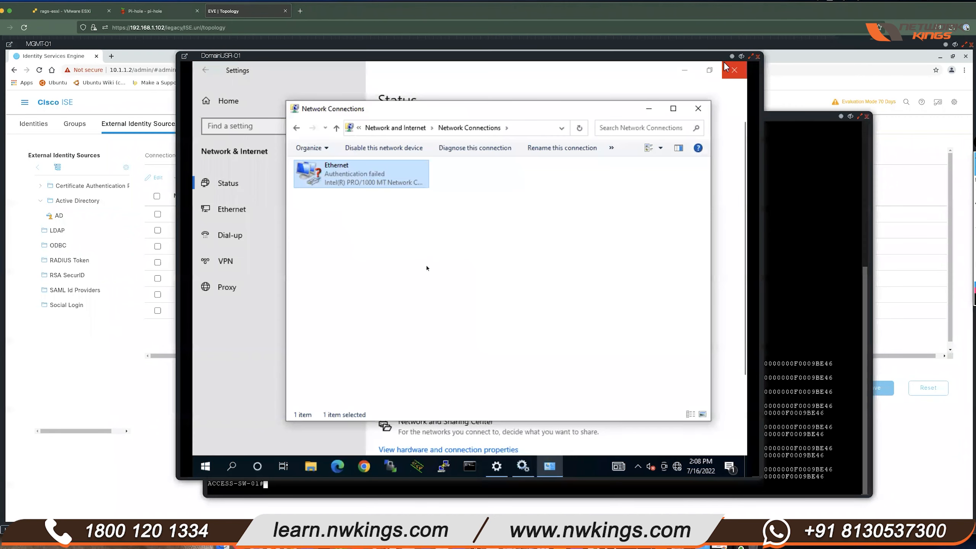
{"action": "right_click", "coordinate": [359, 176]}
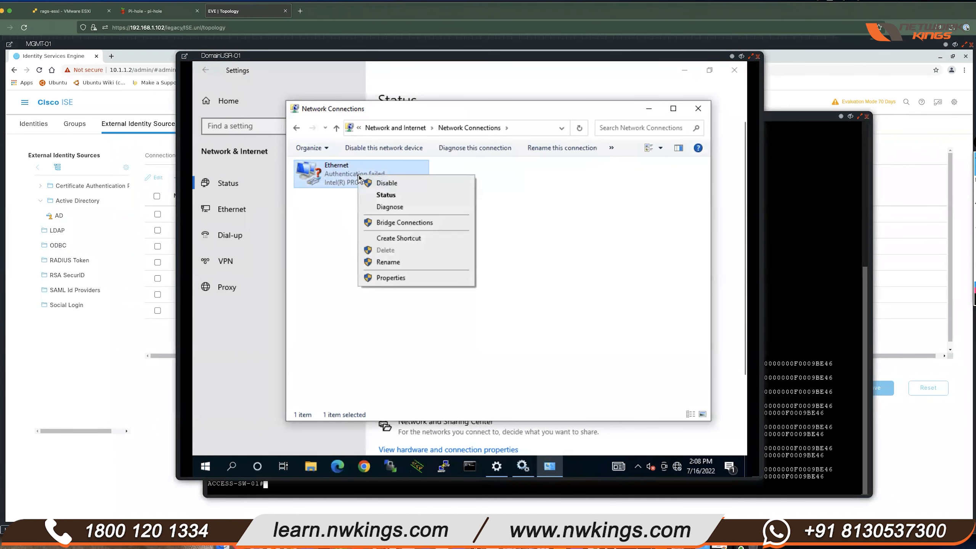
{"action": "left_click", "coordinate": [426, 184]}
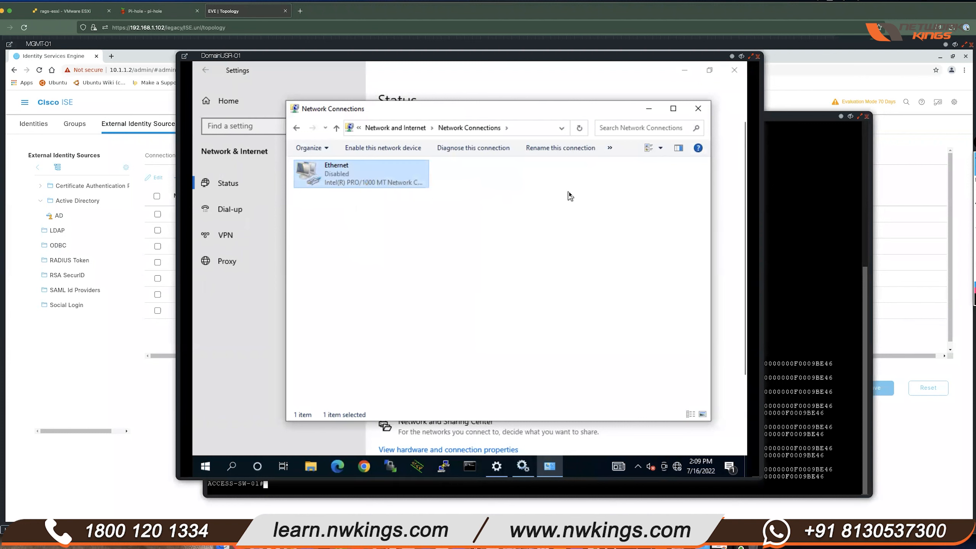
{"action": "right_click", "coordinate": [362, 177]}
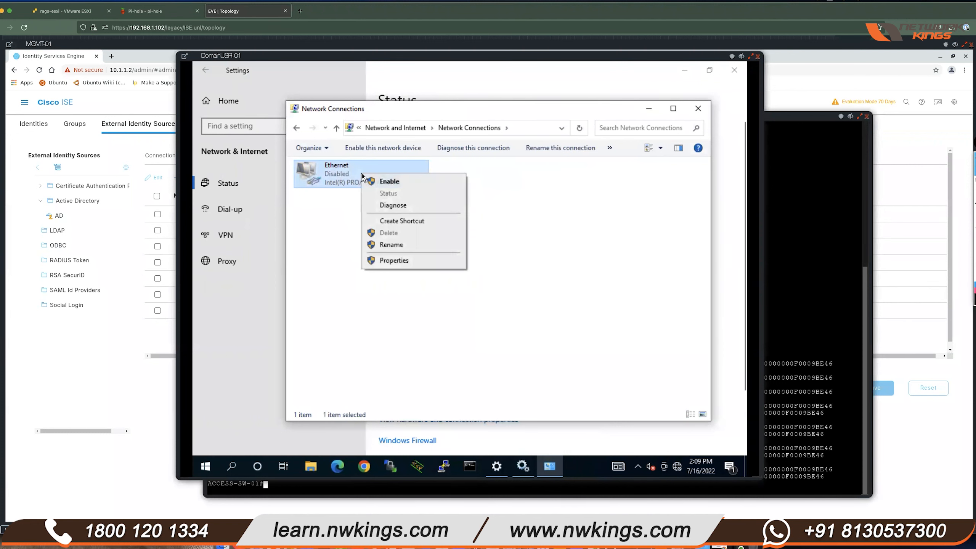
{"action": "left_click", "coordinate": [409, 183]}
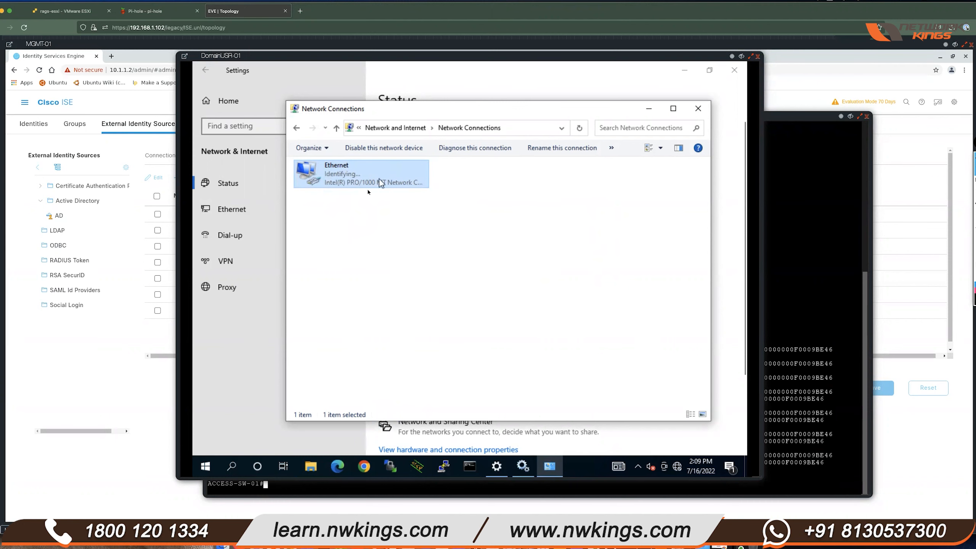
- Watch the ACCESS-SW-01 log for the IP-ASSIGN event, then return to the ISE window
{"action": "left_click", "coordinate": [786, 301]}
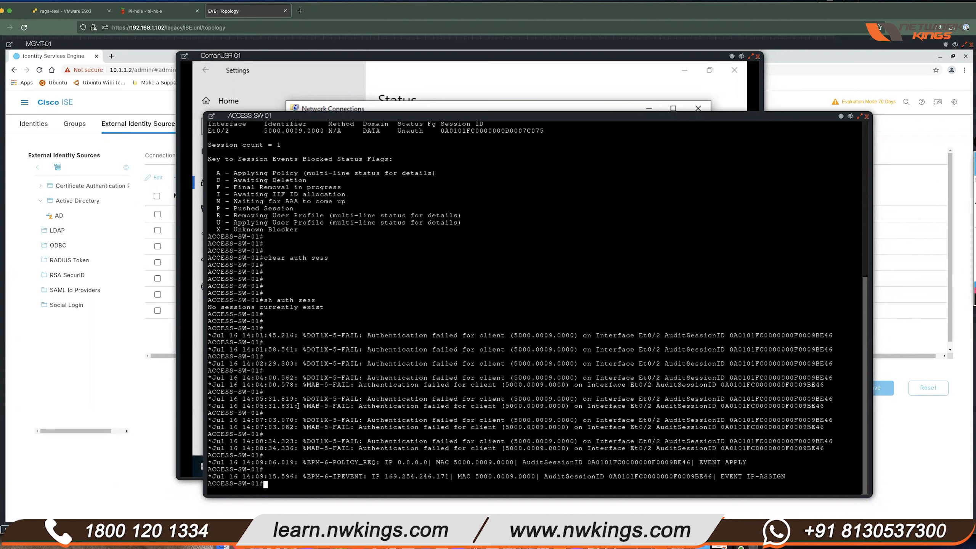
{"action": "left_click", "coordinate": [392, 108]}
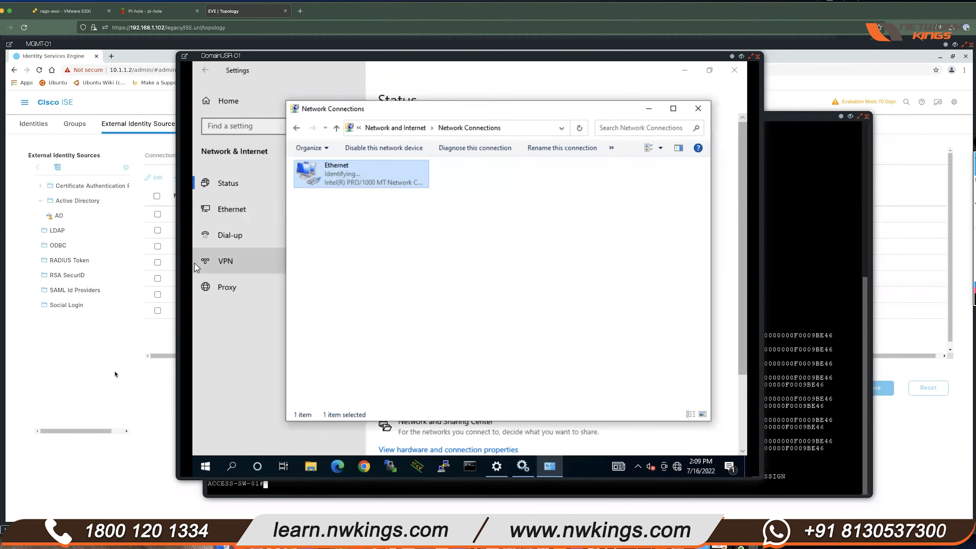
{"action": "left_click", "coordinate": [114, 298]}
- Navigate from Policy Sets to Operations > RADIUS > Live Logs in ISE
{"action": "left_click", "coordinate": [25, 102]}
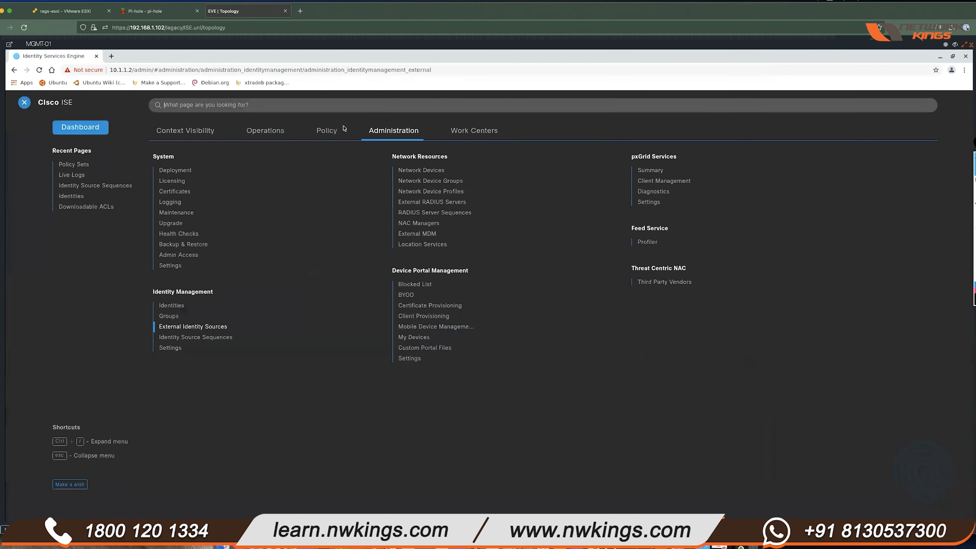
{"action": "left_click", "coordinate": [326, 130]}
{"action": "left_click", "coordinate": [179, 157]}
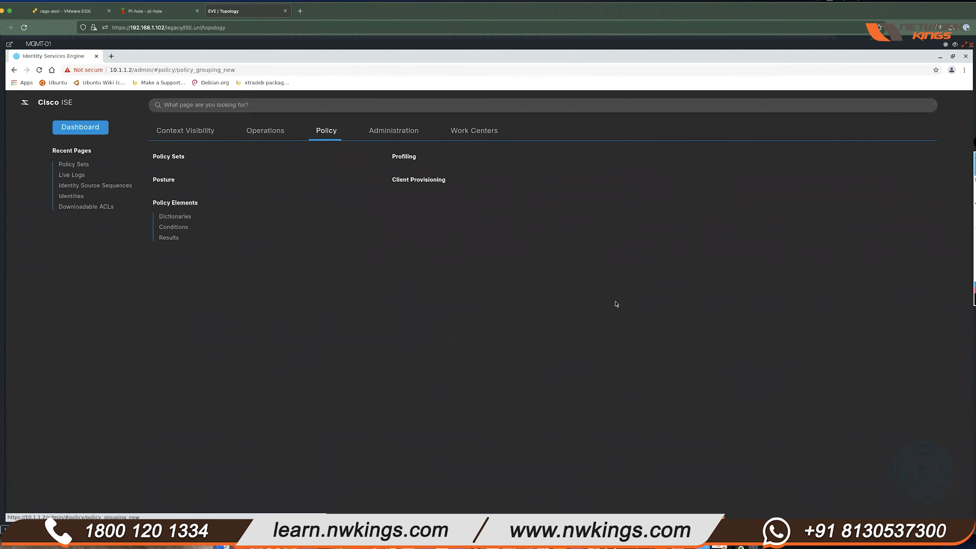
{"action": "left_click", "coordinate": [24, 102]}
{"action": "left_click", "coordinate": [256, 130]}
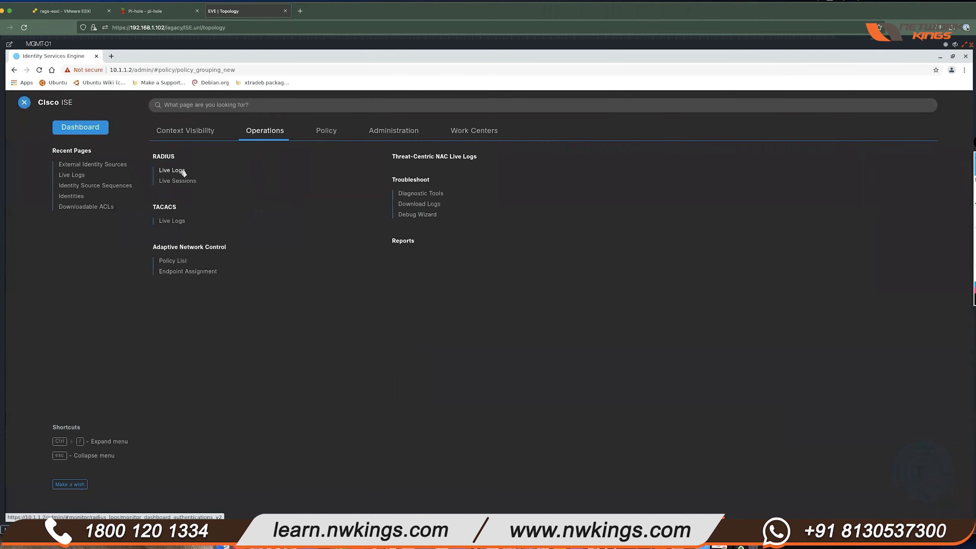
{"action": "left_click", "coordinate": [182, 171]}
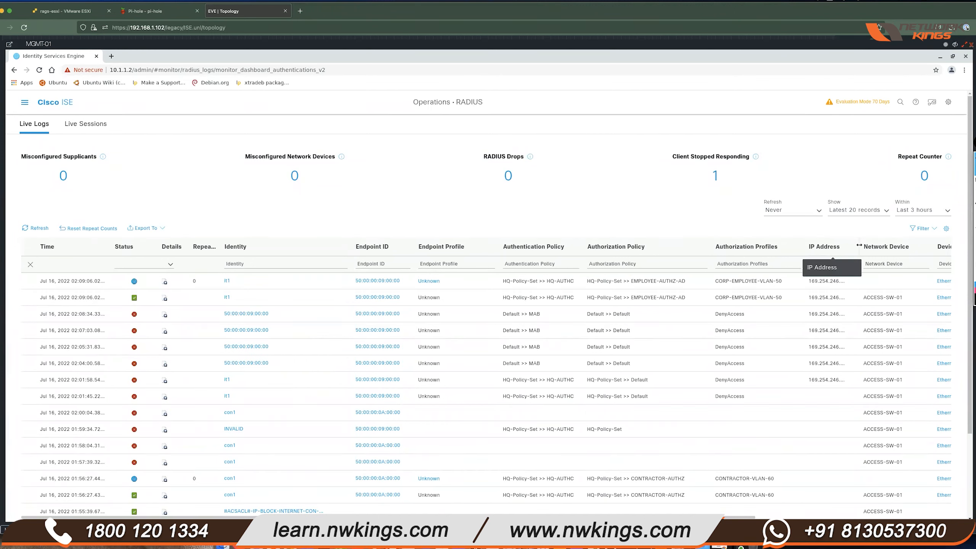
- Widen the IP Address column and confirm the match on EMPLOYEE-AUTHZ-AD with CORP-EMPLOYEE-VLAN-50
{"action": "left_click_drag", "start_coordinate": [862, 244], "coordinate": [882, 244]}
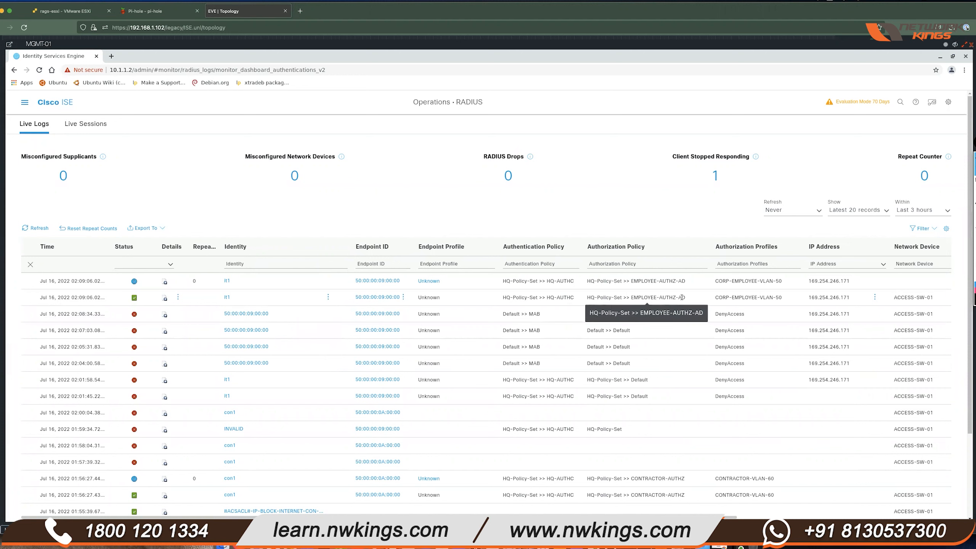
{"action": "left_click_drag", "start_coordinate": [685, 298], "coordinate": [631, 298]}
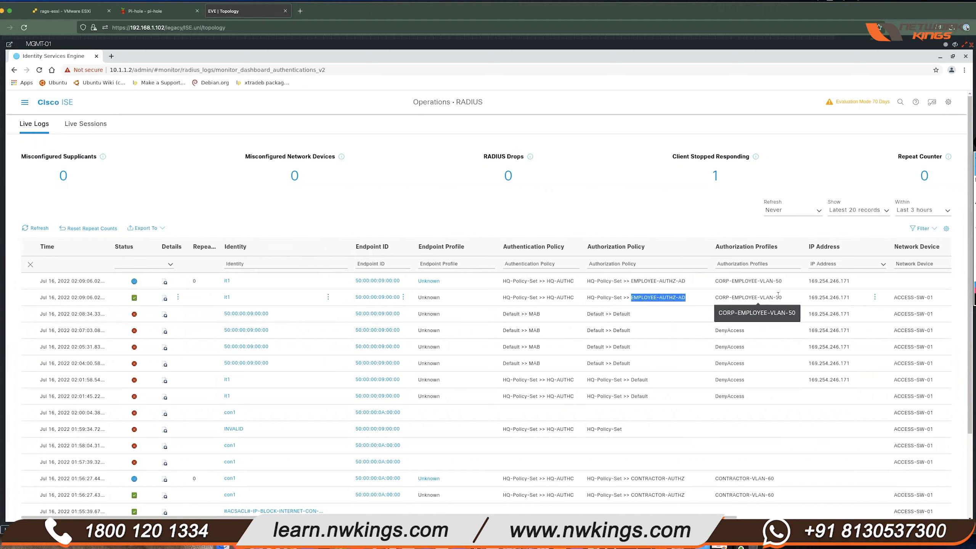
{"action": "left_click_drag", "start_coordinate": [783, 300], "coordinate": [716, 297]}
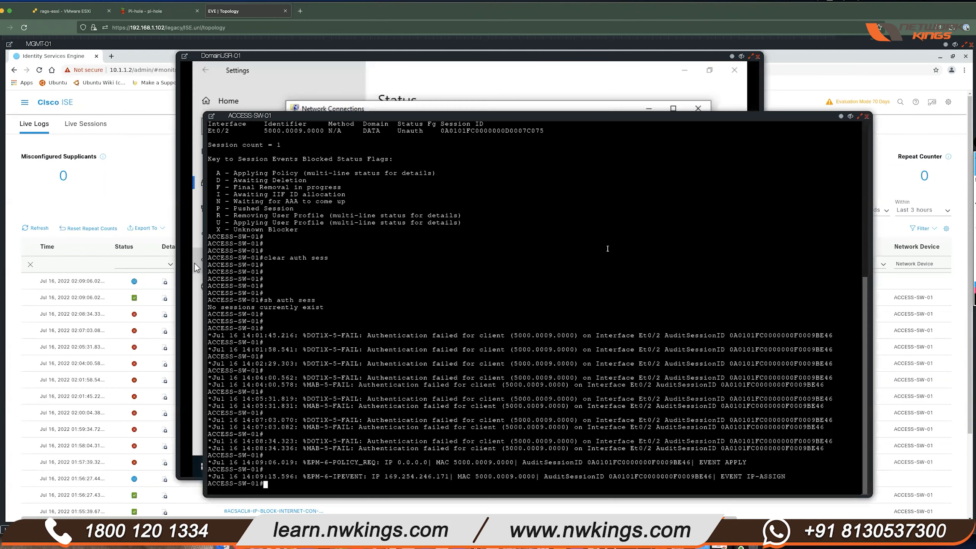
- Run 'sh auth sess int e0/2 det' and confirm VLAN 50 assignment and dot1x Authc Success
{"action": "key", "text": "Return"}
{"action": "key", "text": "Return"}
{"action": "key", "text": "Return"}
{"action": "key", "text": "Return"}
{"action": "key", "text": "Return"}
{"action": "type", "text": "sh auth sess in"}
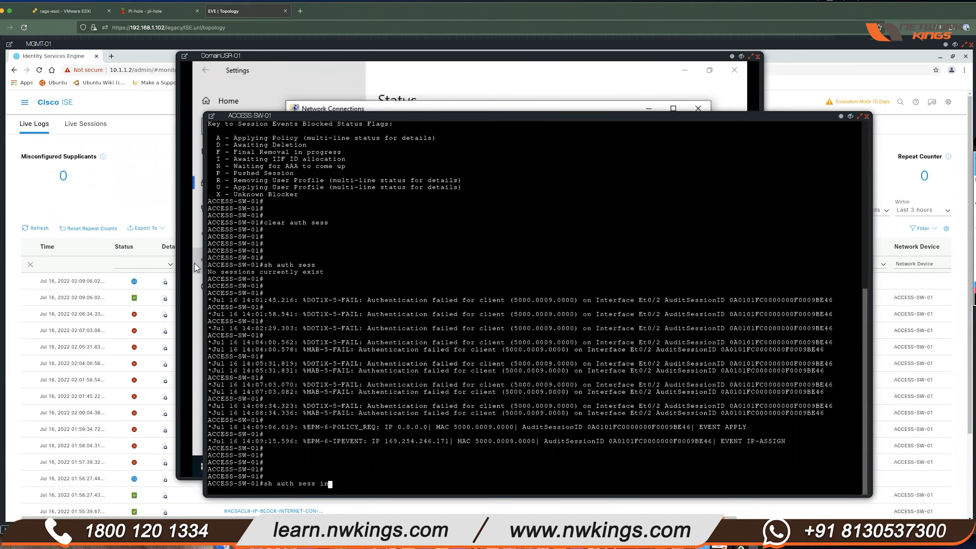
{"action": "type", "text": "t e0/2 det"}
{"action": "key", "text": "Return"}
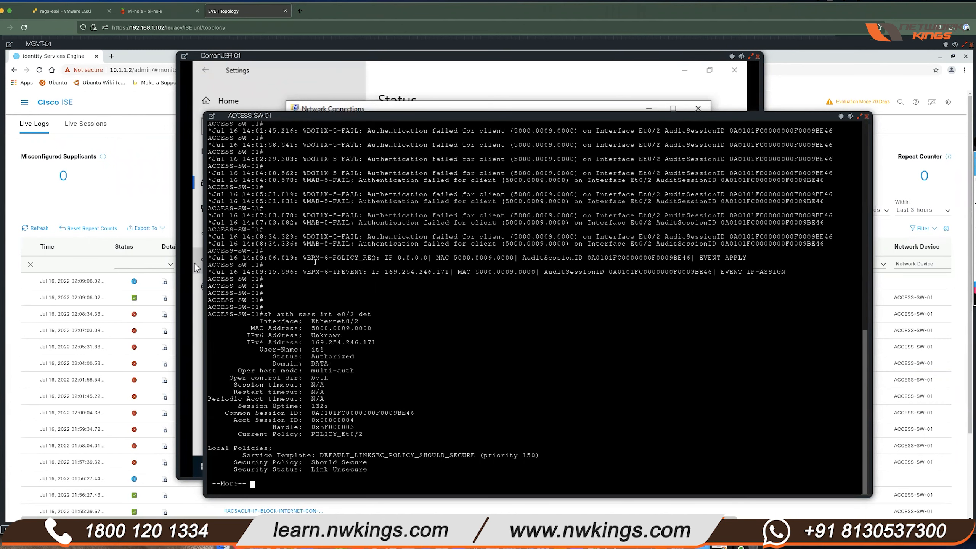
{"action": "left_click_drag", "start_coordinate": [358, 356], "coordinate": [325, 348]}
{"action": "key", "text": "space"}
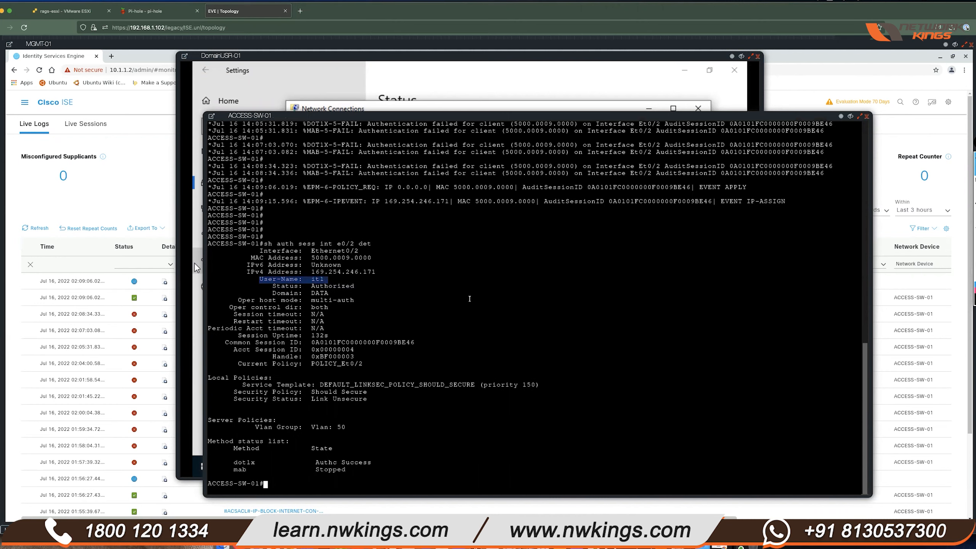
{"action": "left_click_drag", "start_coordinate": [254, 428], "coordinate": [345, 424]}
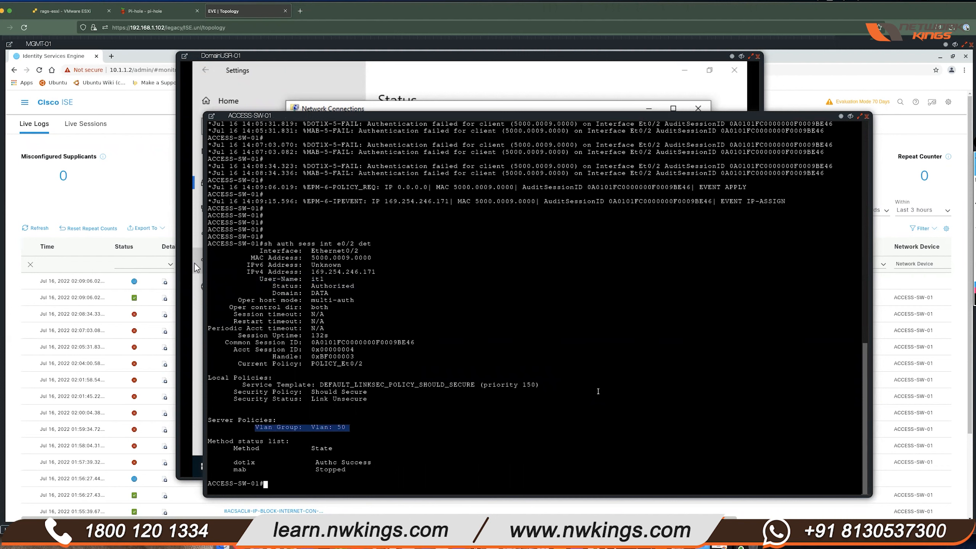
{"action": "left_click_drag", "start_coordinate": [234, 466], "coordinate": [374, 459]}
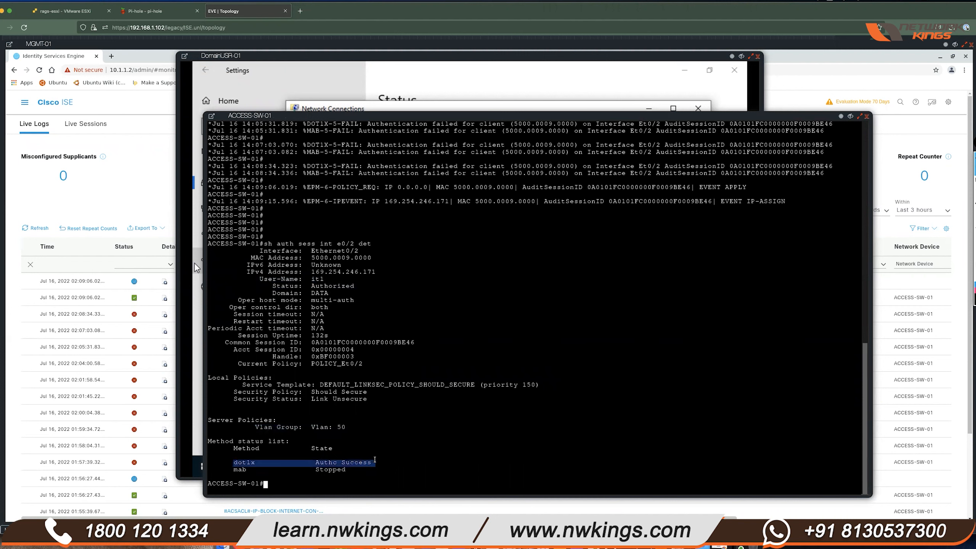
- Minimise the switch, client and ISE console windows to reveal the lab topology
{"action": "left_click", "coordinate": [578, 339]}
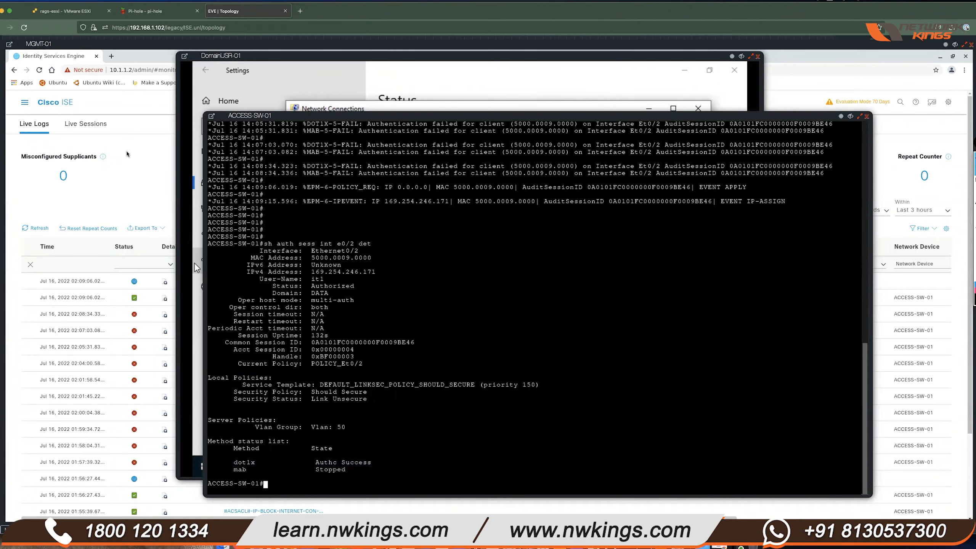
{"action": "left_click", "coordinate": [850, 116]}
{"action": "left_click", "coordinate": [741, 56]}
{"action": "left_click", "coordinate": [955, 46]}
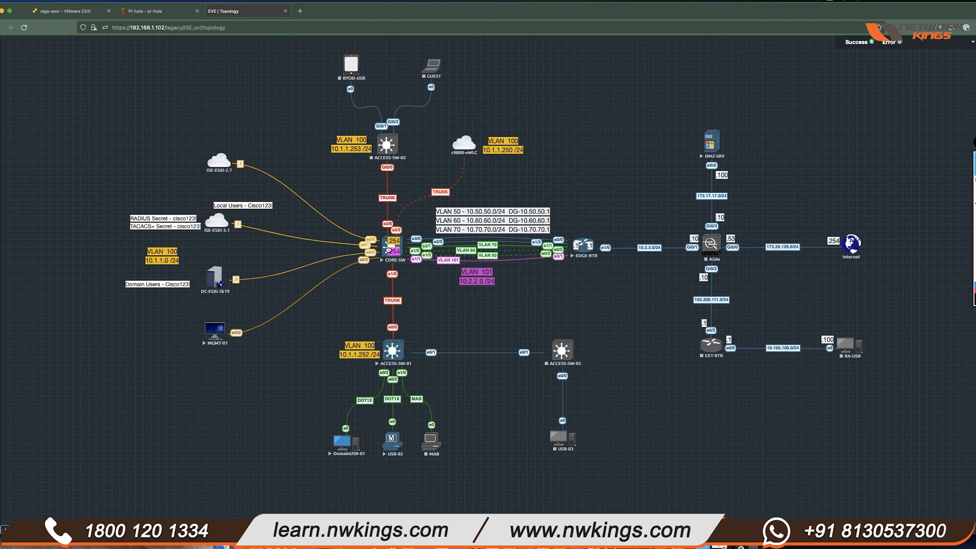
- Open the CORE-SW console, then enlarge and reposition its window
{"action": "left_click", "coordinate": [388, 250]}
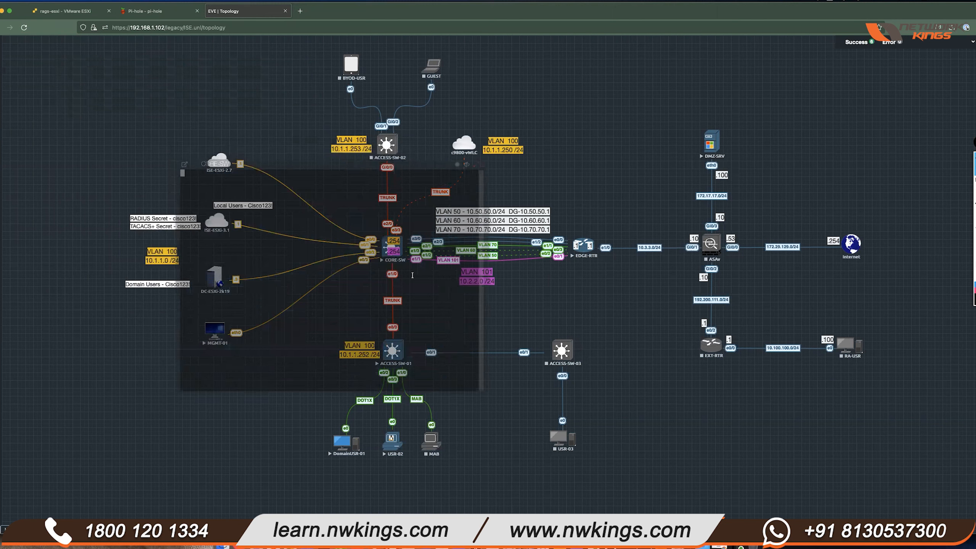
{"action": "left_click_drag", "start_coordinate": [486, 392], "coordinate": [833, 513]}
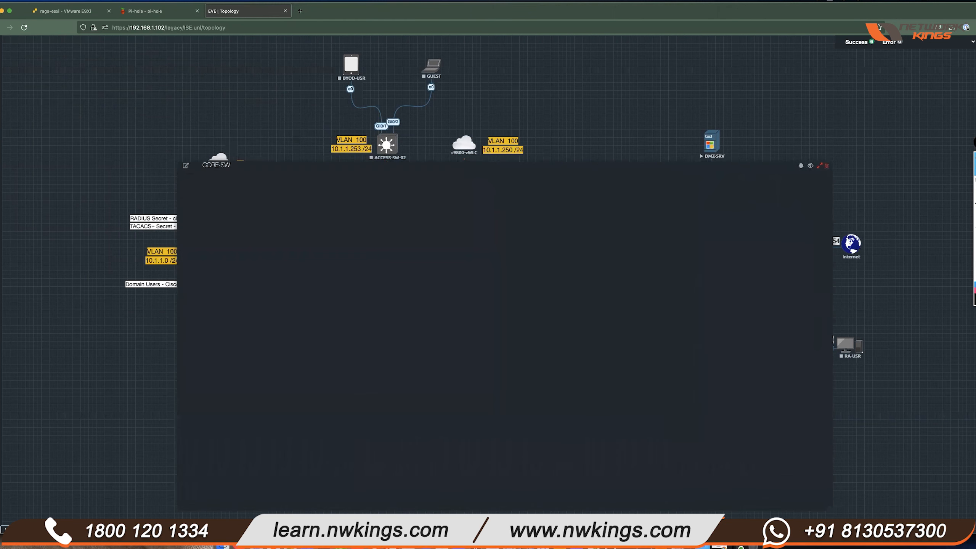
{"action": "left_click_drag", "start_coordinate": [507, 168], "coordinate": [489, 135]}
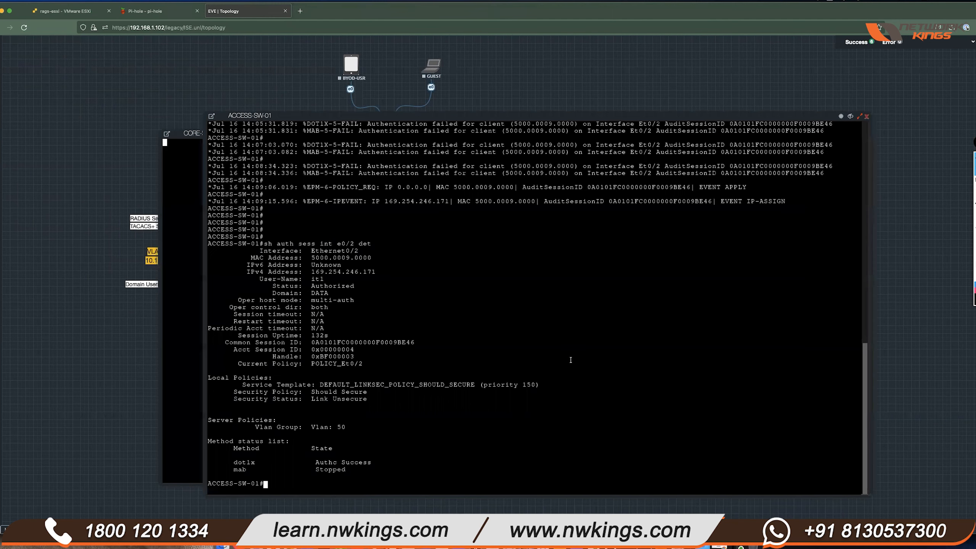
- Run 'sh vlan br' on ACCESS-SW-01 and confirm Et0/2 is listed under VLAN 50
{"action": "key", "text": "Return"}
{"action": "key", "text": "Return"}
{"action": "type", "text": "sh vlab"}
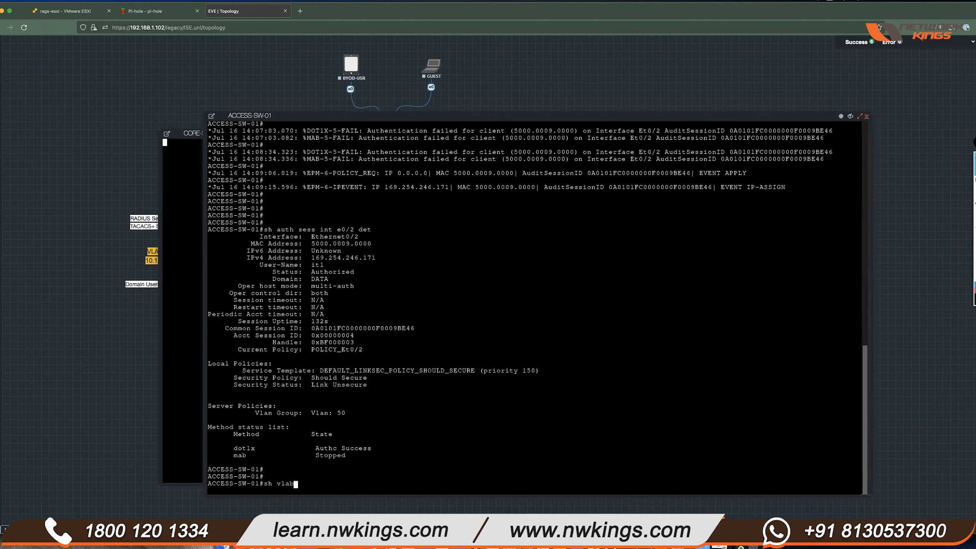
{"action": "key", "text": "BackSpace"}
{"action": "type", "text": "n br"}
{"action": "key", "text": "Return"}
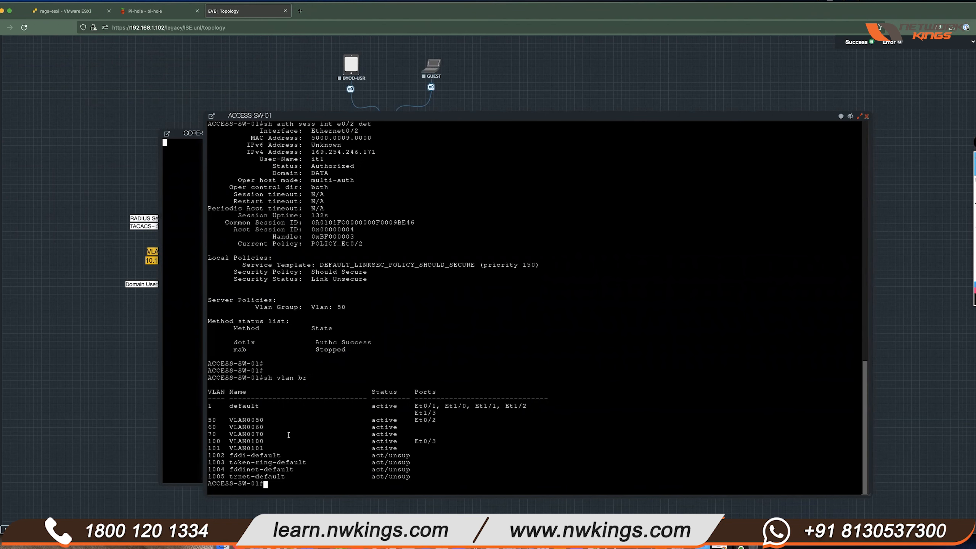
{"action": "left_click_drag", "start_coordinate": [439, 419], "coordinate": [319, 418]}
{"action": "left_click_drag", "start_coordinate": [220, 419], "coordinate": [231, 420]}
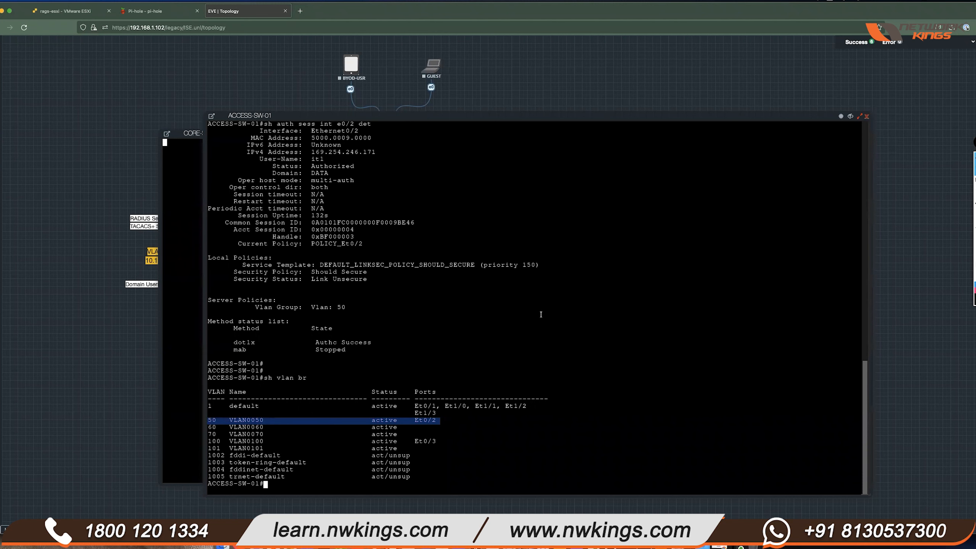
- Run 'sh run int e0/2' to show it is configured for access VLAN 100, not 50
{"action": "type", "text": "sh run int e0/2"}
{"action": "key", "text": "Return"}
{"action": "left_click_drag", "start_coordinate": [325, 363], "coordinate": [206, 364]}
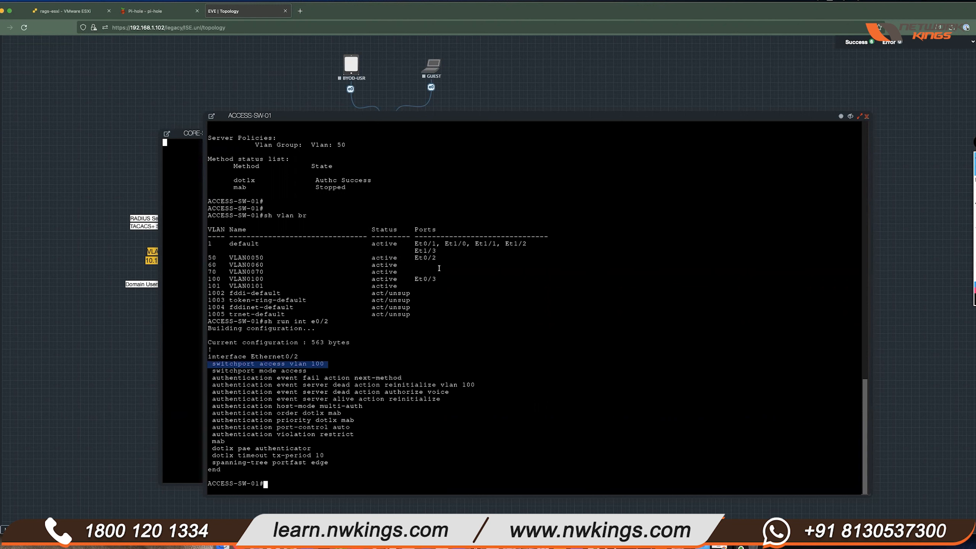
{"action": "left_click_drag", "start_coordinate": [440, 258], "coordinate": [204, 258]}
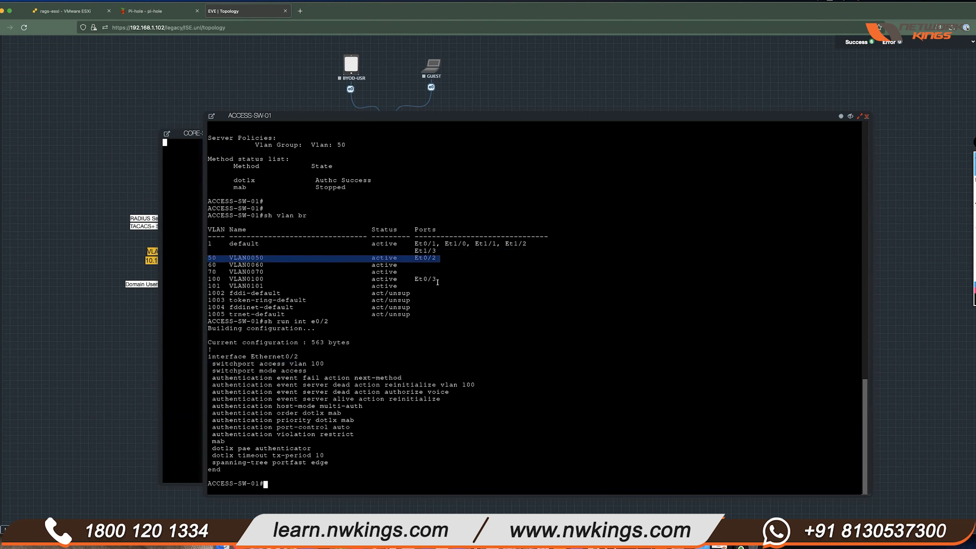
{"action": "left_click_drag", "start_coordinate": [444, 279], "coordinate": [207, 279]}
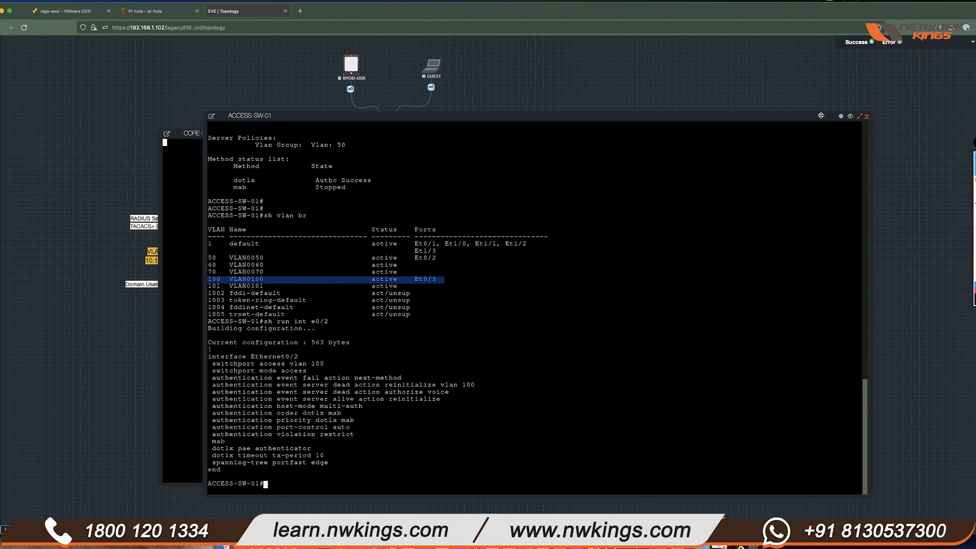
{"action": "left_click", "coordinate": [850, 116]}
- Enter enable mode on CORE-SW and run 'sh ip dhcp binding', showing no bindings yet
{"action": "key", "text": "Return"}
{"action": "key", "text": "Return"}
{"action": "key", "text": "Return"}
{"action": "key", "text": "Return"}
{"action": "key", "text": "Return"}
{"action": "key", "text": "Return"}
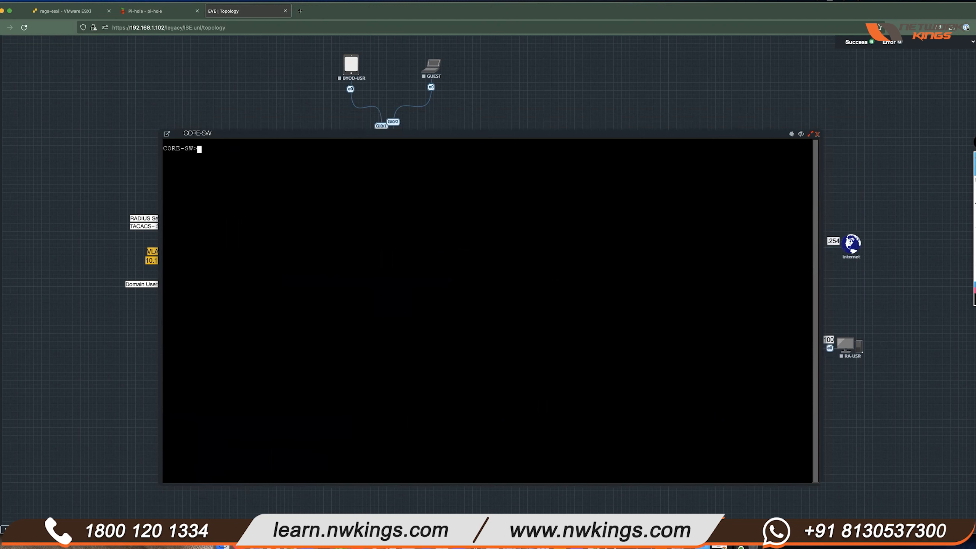
{"action": "type", "text": "en"}
{"action": "key", "text": "Return"}
{"action": "key", "text": "Return"}
{"action": "key", "text": "Return"}
{"action": "key", "text": "Return"}
{"action": "key", "text": "Return"}
{"action": "type", "text": "s"}
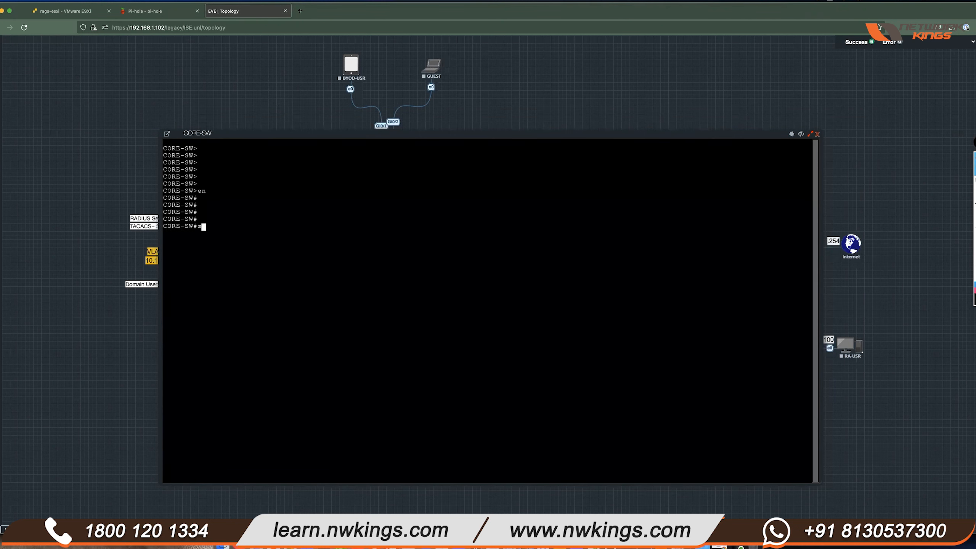
{"action": "type", "text": "h ip dhcp binding"}
{"action": "key", "text": "Return"}
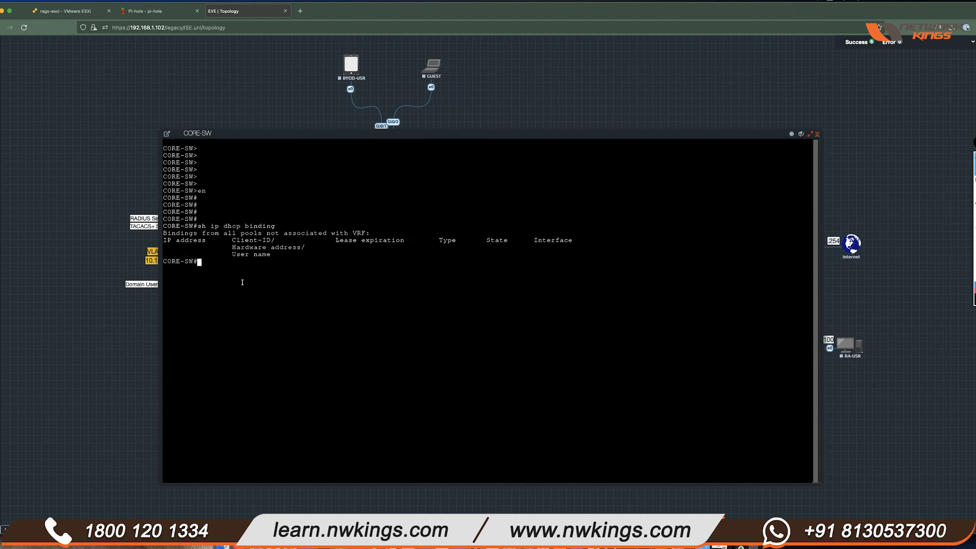
{"action": "left_click_drag", "start_coordinate": [198, 229], "coordinate": [357, 262]}
{"action": "left_click", "coordinate": [356, 262]}
- Run 'sh run | s dhcp' to list the DHCP pools, including VLAN50 for 10.50.50.0/24
{"action": "key", "text": "Return"}
{"action": "key", "text": "Return"}
{"action": "type", "text": "sh run | s dhcp"}
{"action": "key", "text": "Return"}
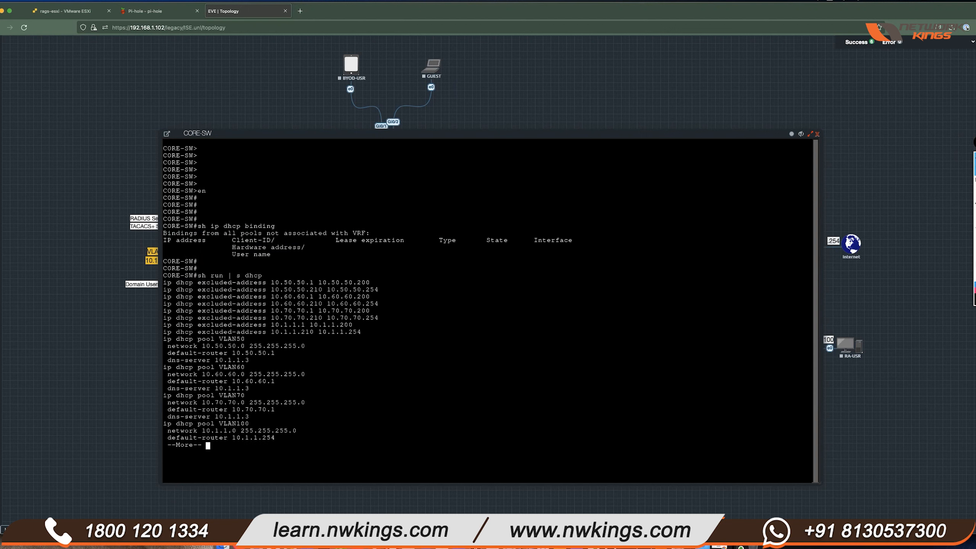
{"action": "left_click_drag", "start_coordinate": [211, 337], "coordinate": [261, 360]}
{"action": "left_click", "coordinate": [428, 379]}
{"action": "key", "text": "space"}
{"action": "key", "text": "Return"}
{"action": "key", "text": "Return"}
- Open and resize the EDGE-RTR console and enter privileged mode with 'en'
{"action": "left_click", "coordinate": [801, 135]}
{"action": "left_click", "coordinate": [584, 253]}
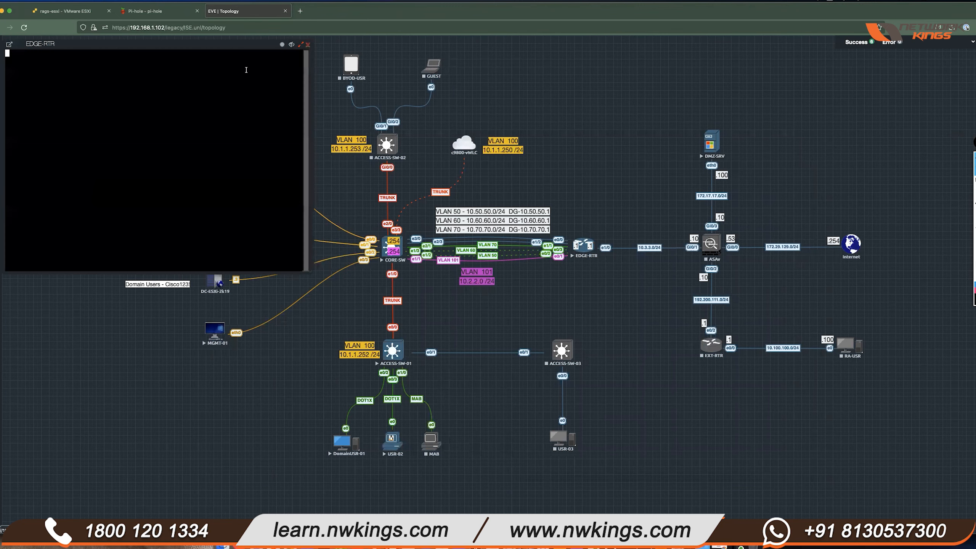
{"action": "left_click_drag", "start_coordinate": [541, 385], "coordinate": [937, 515]}
{"action": "left_click_drag", "start_coordinate": [603, 158], "coordinate": [526, 149]}
{"action": "key", "text": "Return"}
{"action": "key", "text": "Return"}
{"action": "key", "text": "Return"}
{"action": "key", "text": "Return"}
{"action": "key", "text": "Return"}
{"action": "key", "text": "Return"}
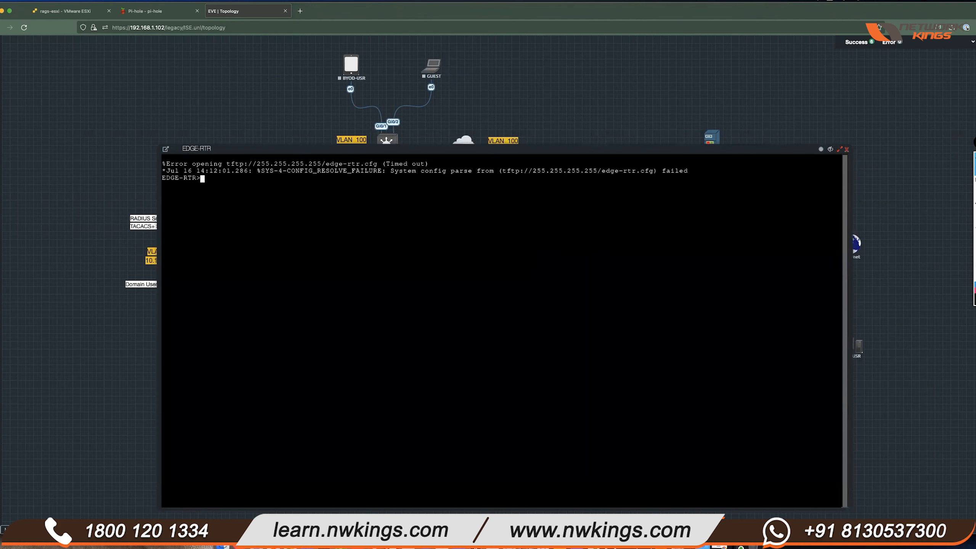
{"action": "type", "text": "en"}
{"action": "key", "text": "Return"}
{"action": "key", "text": "Return"}
{"action": "key", "text": "Return"}
{"action": "key", "text": "Return"}
{"action": "key", "text": "Return"}
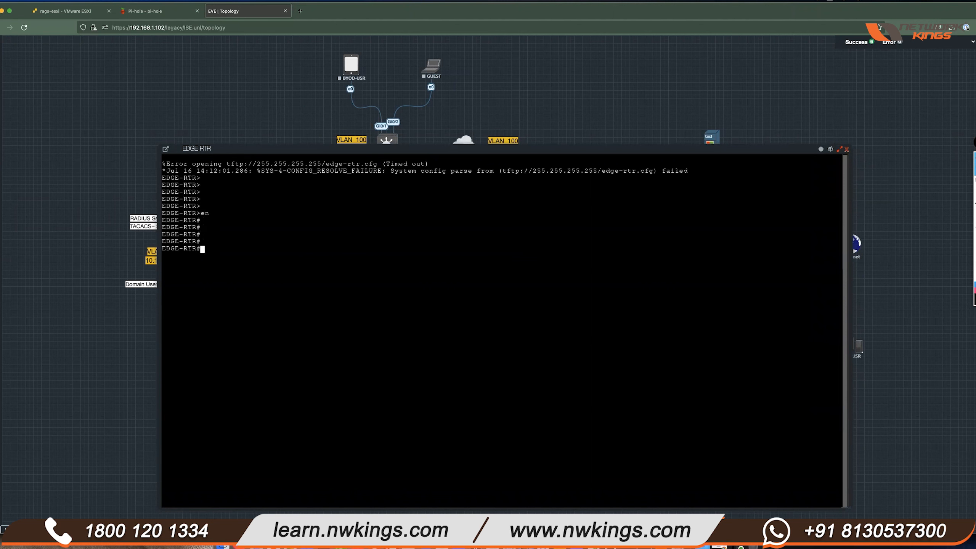
{"action": "left_click_drag", "start_coordinate": [508, 152], "coordinate": [572, 421]}
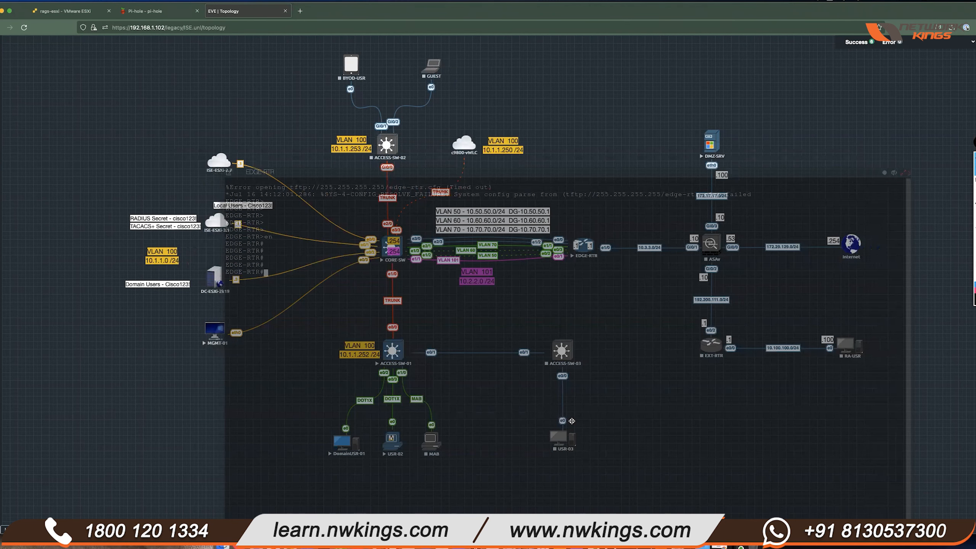
{"action": "left_click_drag", "start_coordinate": [572, 420], "coordinate": [529, 147]}
- Check EDGE-RTR's EIGRP neighbors and the current Ethernet0/2 configuration
{"action": "type", "text": "sh"}
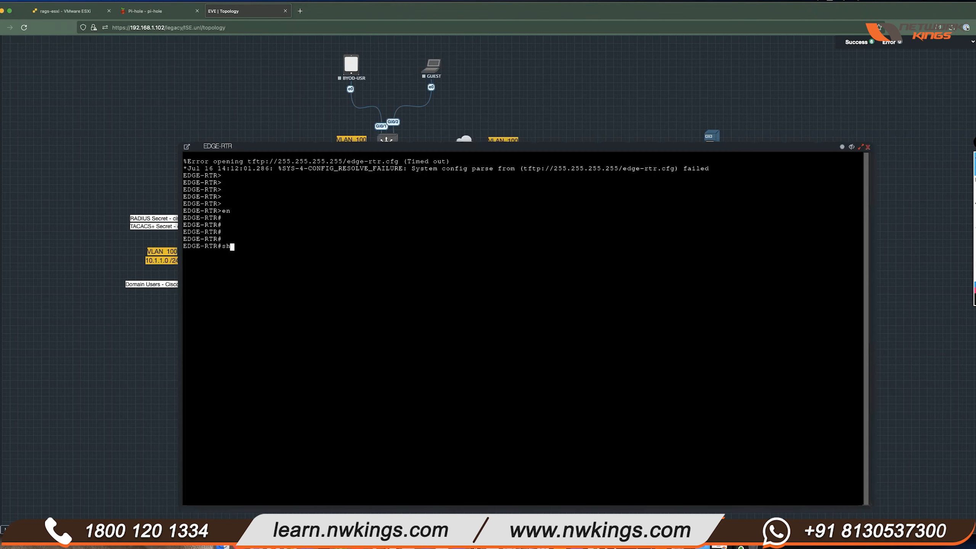
{"action": "type", "text": " ip eigrp nei"}
{"action": "key", "text": "Return"}
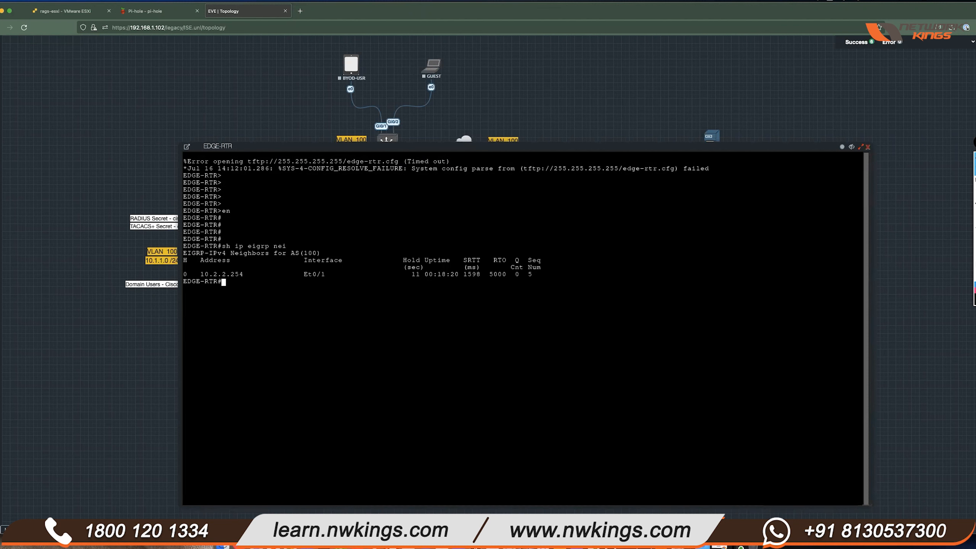
{"action": "key", "text": "Return"}
{"action": "key", "text": "Return"}
{"action": "type", "text": "sh "}
{"action": "type", "text": "runi"}
{"action": "type", "text": "int e0/2"}
{"action": "key", "text": "Return"}
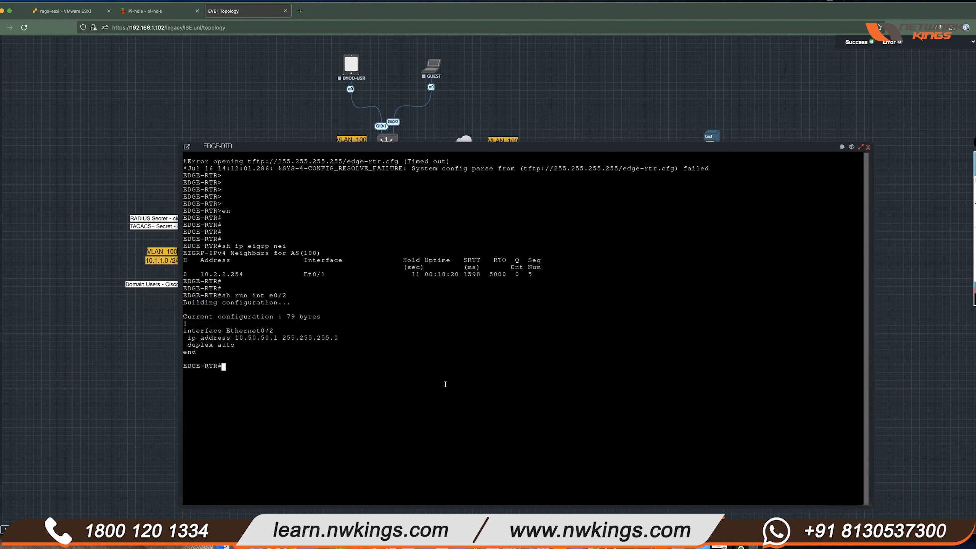
{"action": "left_click_drag", "start_coordinate": [604, 148], "coordinate": [624, 410]}
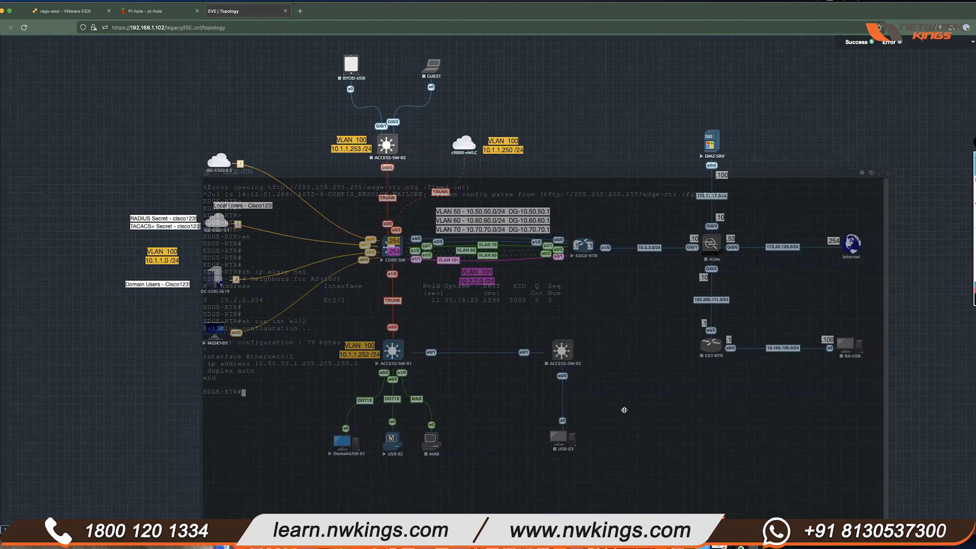
{"action": "left_click_drag", "start_coordinate": [624, 410], "coordinate": [624, 410]}
- Add 'ip helper-address 10.2.2.254' to interface e0/2 and save with 'do wr'
{"action": "type", "text": "conf t"}
{"action": "key", "text": "Return"}
{"action": "type", "text": "int e0/2"}
{"action": "key", "text": "Return"}
{"action": "type", "text": "ip hel"}
{"action": "key", "text": "Tab"}
{"action": "type", "text": "per"}
{"action": "key", "text": "Tab"}
{"action": "type", "text": "10.2.2.2"}
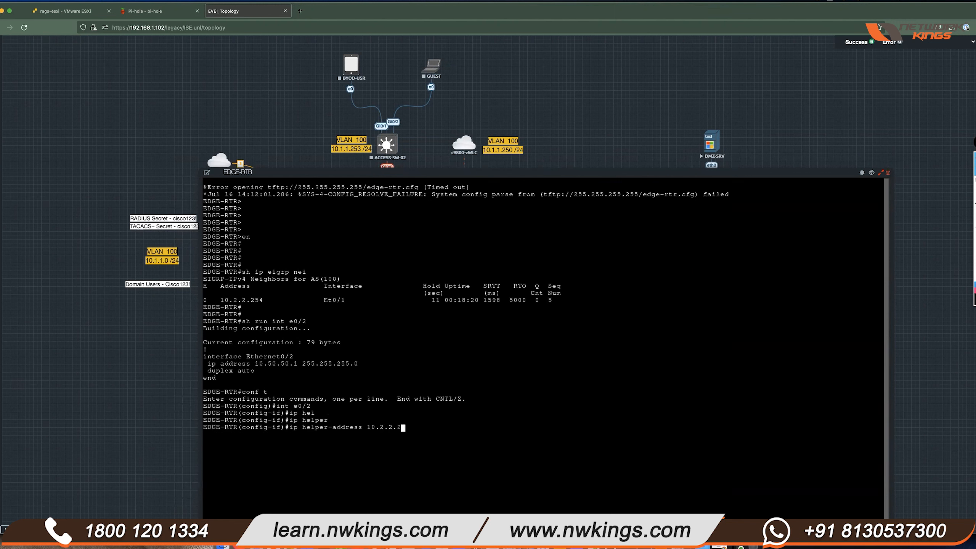
{"action": "type", "text": "54"}
{"action": "key", "text": "Return"}
{"action": "key", "text": "Return"}
{"action": "type", "text": "do wr"}
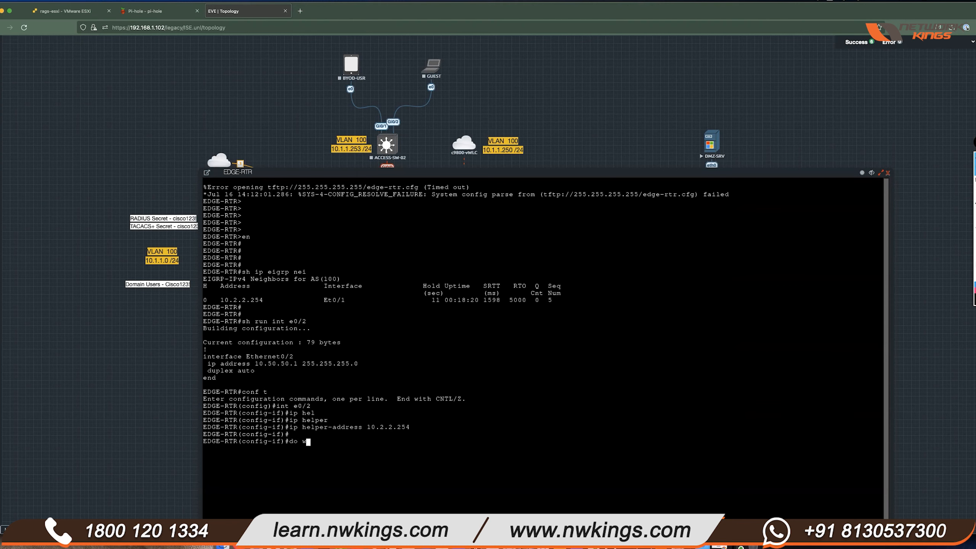
{"action": "key", "text": "Return"}
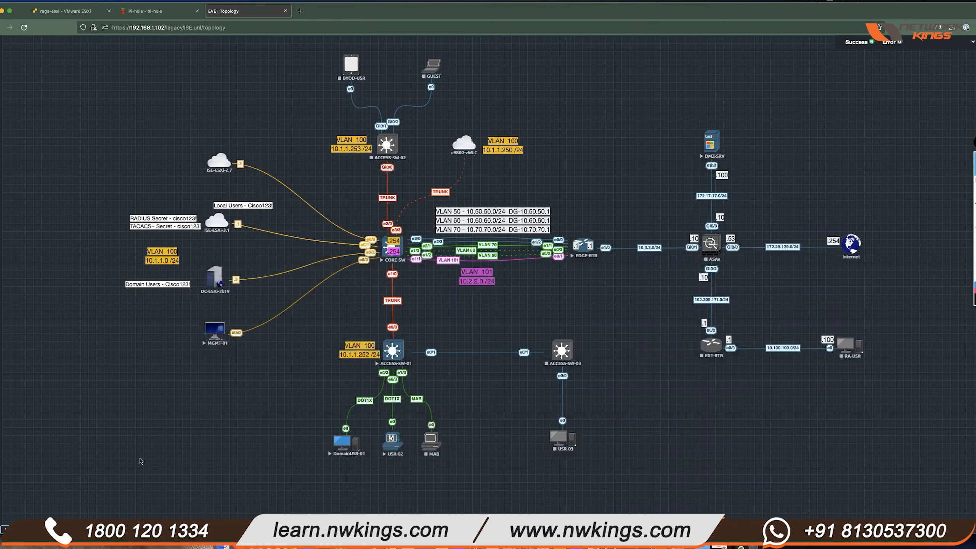
{"action": "left_click", "coordinate": [872, 173]}
- Disable and re-enable DomainUSR-01's Ethernet adapter so it requests a new DHCP address
{"action": "left_click", "coordinate": [342, 442]}
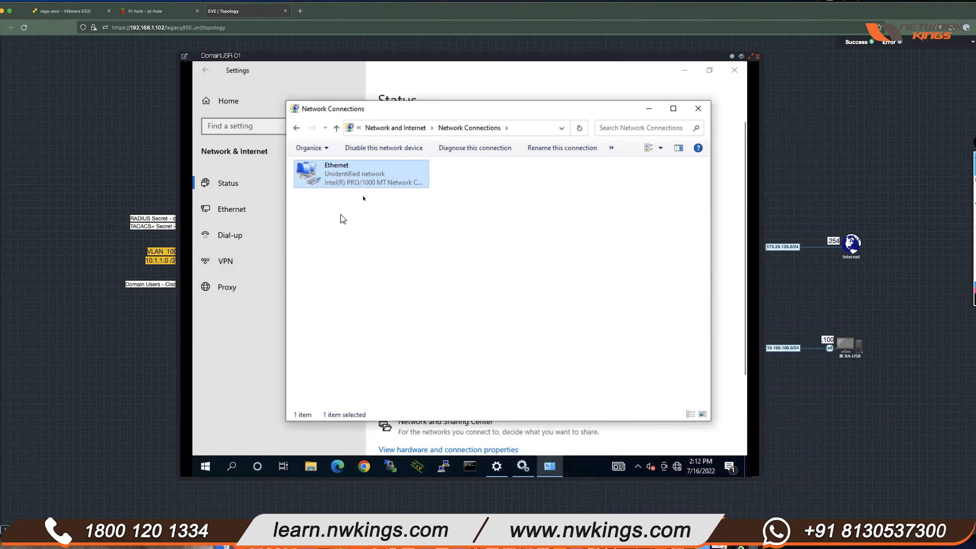
{"action": "right_click", "coordinate": [371, 175]}
{"action": "left_click", "coordinate": [388, 181]}
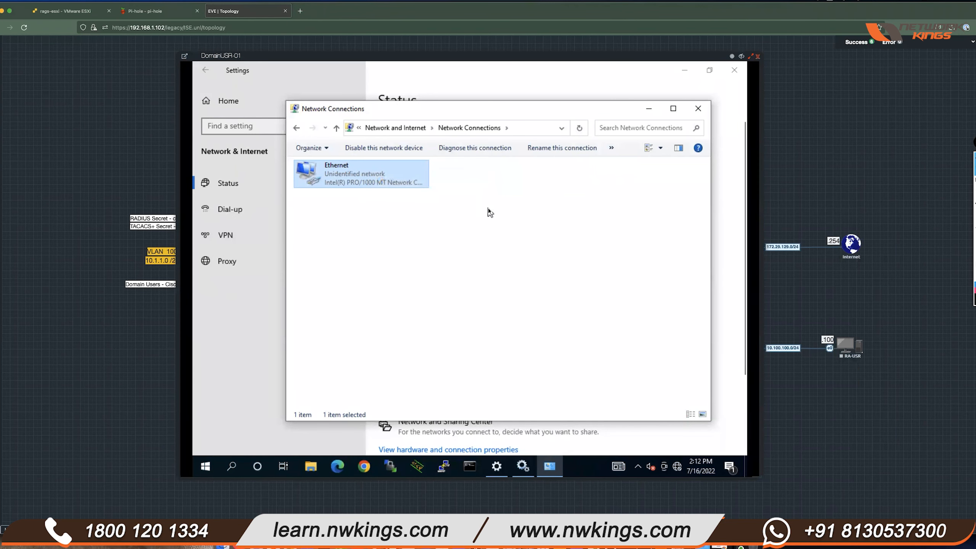
{"action": "right_click", "coordinate": [372, 172]}
{"action": "left_click", "coordinate": [399, 179]}
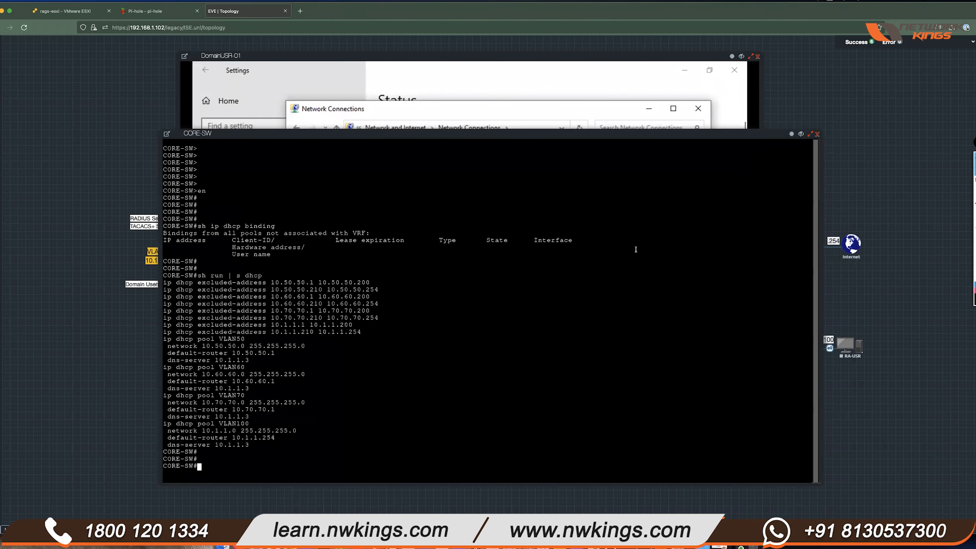
- Rerun 'sh ip dhcp binding' on CORE-SW, showing the 10.50.50.201 lease and its client ID
{"action": "key", "text": "Return"}
{"action": "type", "text": "sh ip dhcp binding"}
{"action": "key", "text": "Return"}
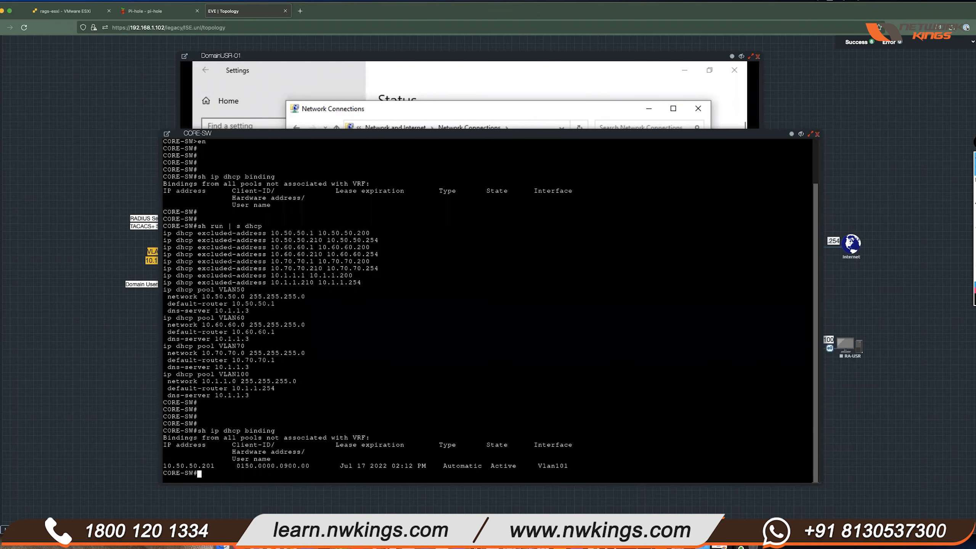
{"action": "left_click_drag", "start_coordinate": [215, 466], "coordinate": [164, 465]}
{"action": "left_click_drag", "start_coordinate": [245, 465], "coordinate": [294, 466]}
- Run ipconfig and 'ipconfig -all' on the client to show 10.50.50.201 and its MAC address
{"action": "left_click", "coordinate": [555, 112]}
{"action": "left_click", "coordinate": [469, 465]}
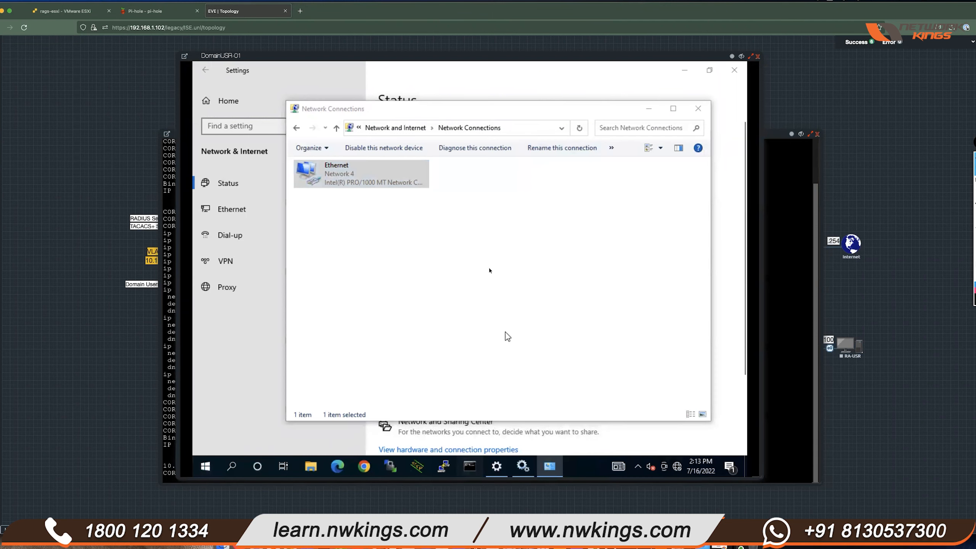
{"action": "type", "text": "ipconfig"}
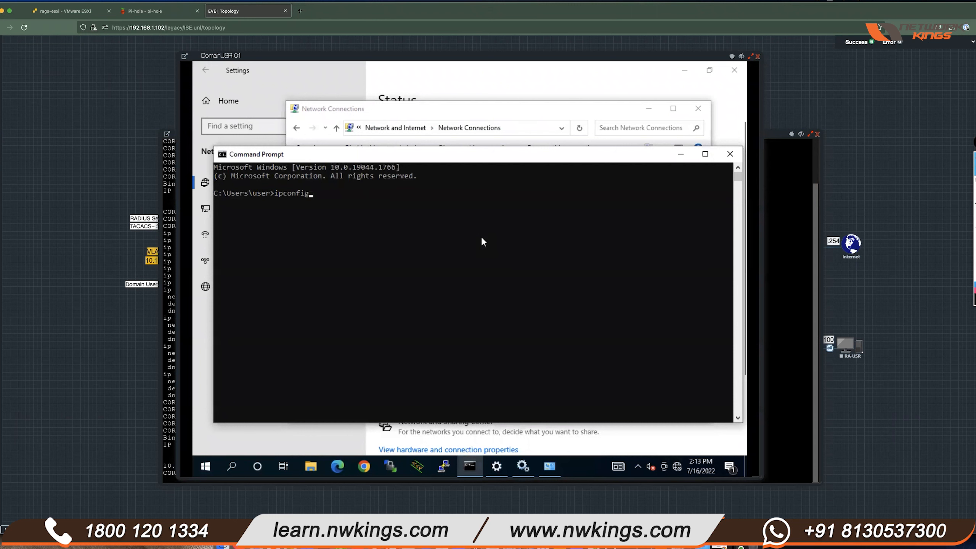
{"action": "key", "text": "Return"}
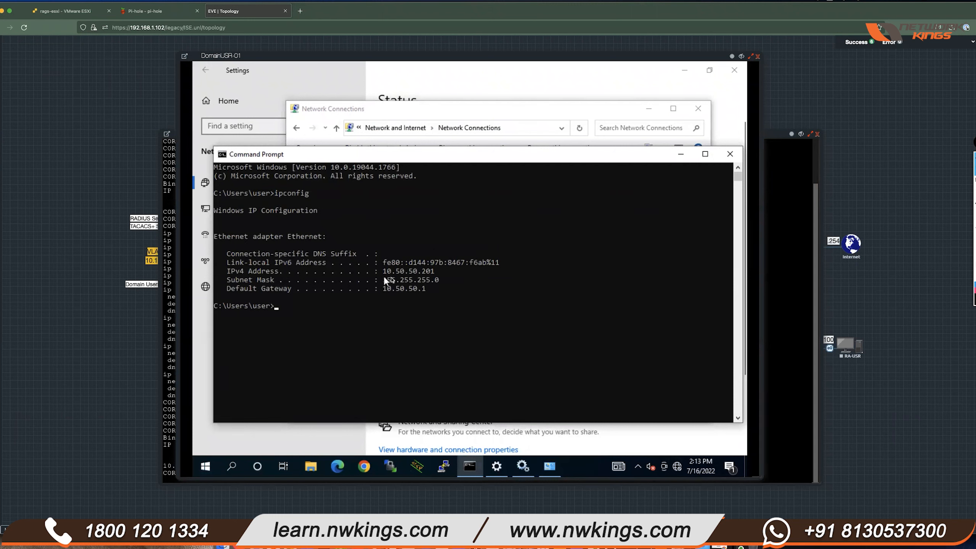
{"action": "key", "text": "Up"}
{"action": "type", "text": "-all"}
{"action": "key", "text": "Return"}
{"action": "left_click", "coordinate": [383, 294]}
{"action": "left_click_drag", "start_coordinate": [408, 289], "coordinate": [442, 291]}
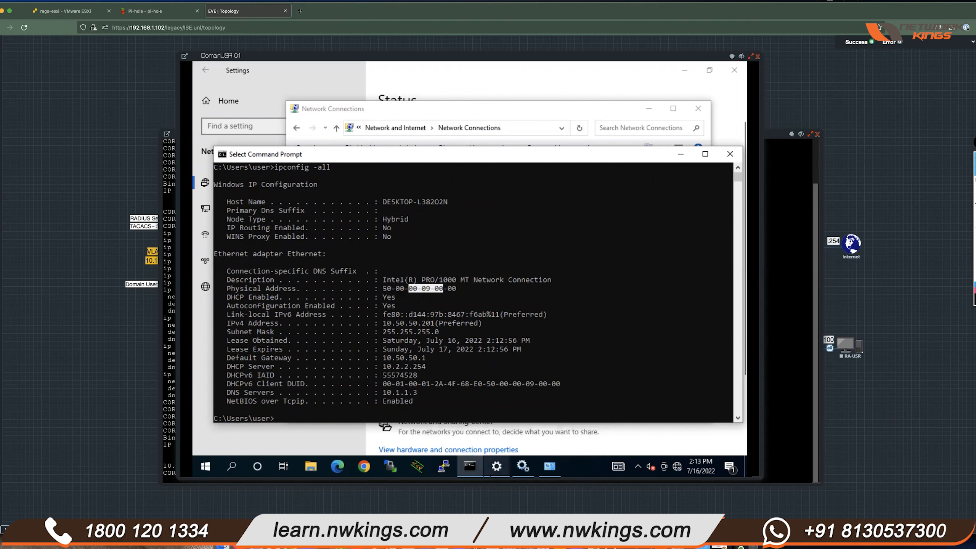
{"action": "left_click", "coordinate": [510, 530]}
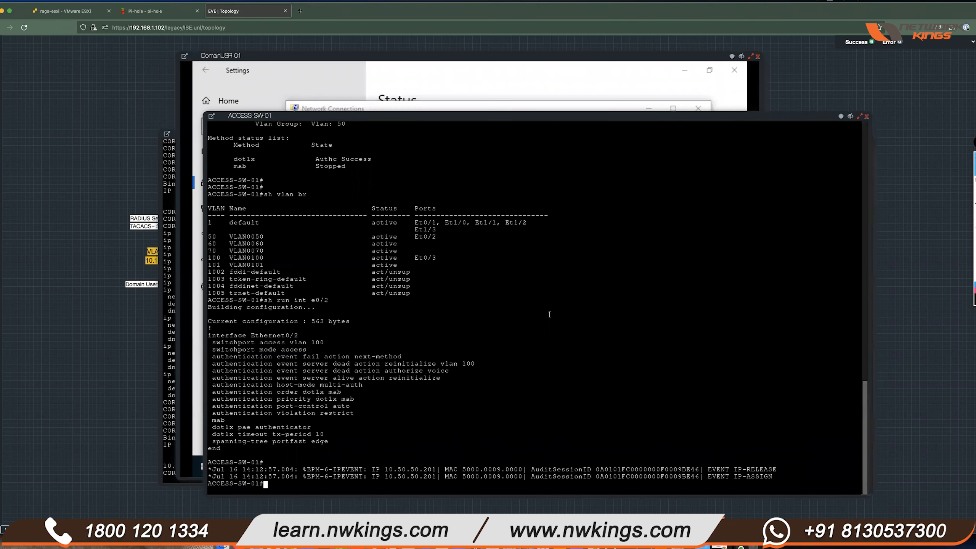
- Compare the old 169.254.246.171 session with the rerun showing 10.50.50.201 and server-assigned VLAN 50
{"action": "scroll", "coordinate": [521, 314], "scroll_direction": "up", "scroll_amount": 3}
{"action": "scroll", "coordinate": [521, 315], "scroll_direction": "up", "scroll_amount": 7}
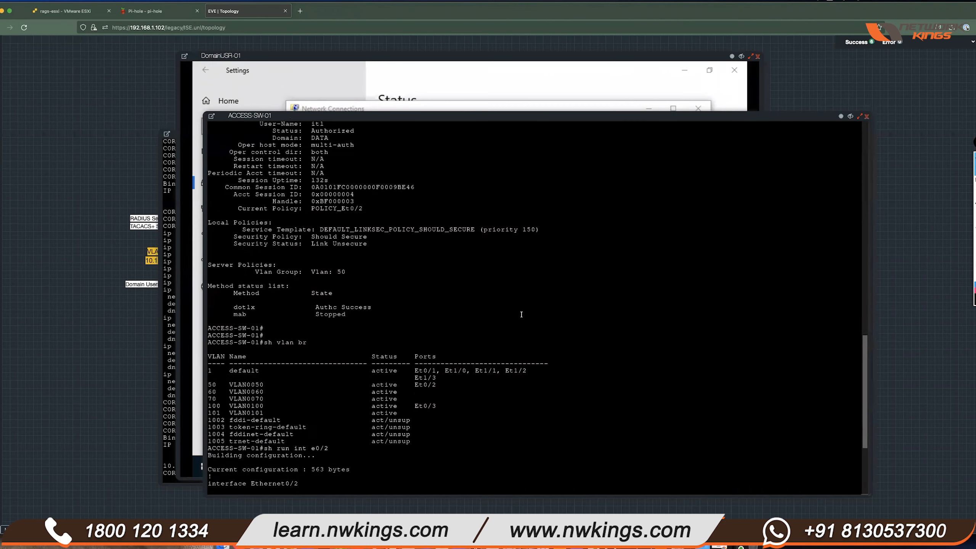
{"action": "left_click_drag", "start_coordinate": [374, 180], "coordinate": [247, 180]}
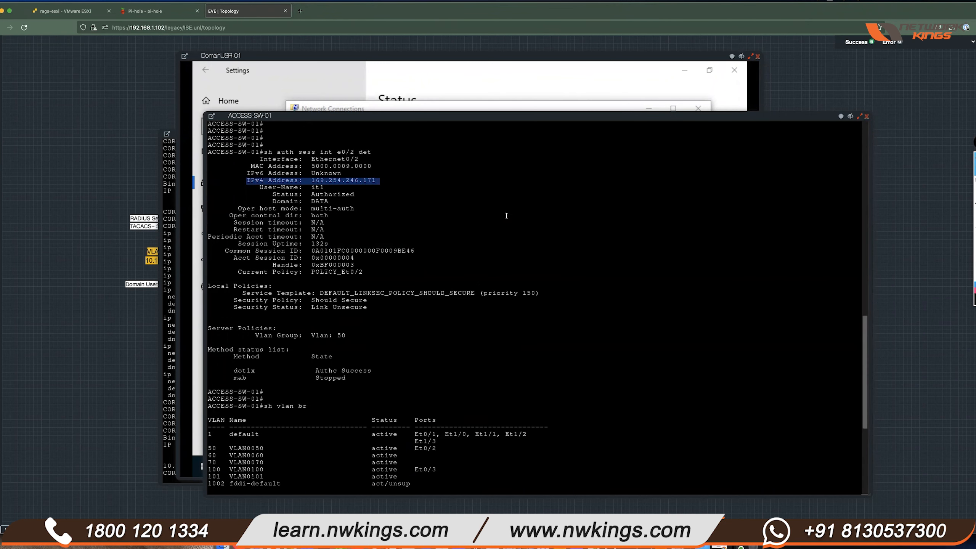
{"action": "key", "text": "Return"}
{"action": "key", "text": "Return"}
{"action": "key", "text": "Return"}
{"action": "key", "text": "Return"}
{"action": "key", "text": "Return"}
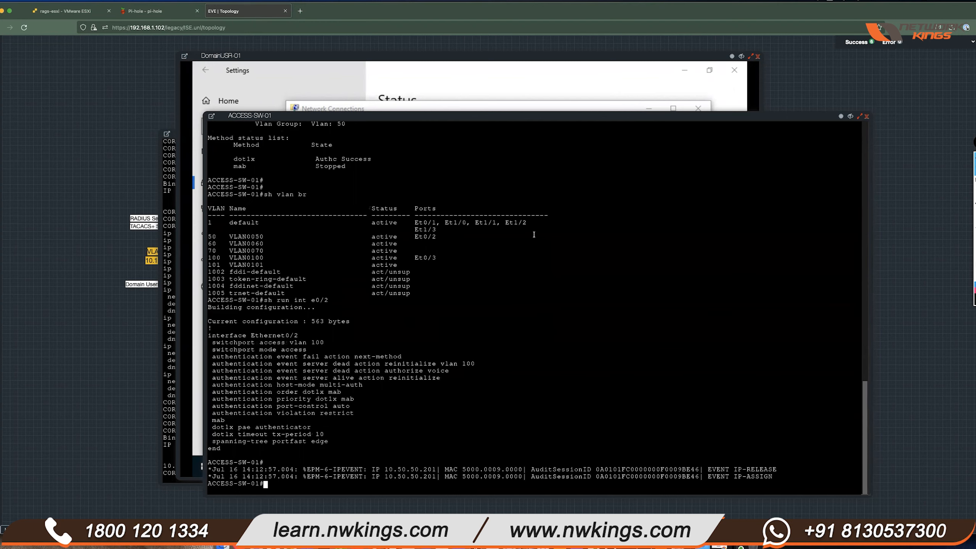
{"action": "key", "text": "Up"}
{"action": "key", "text": "Up"}
{"action": "key", "text": "Up"}
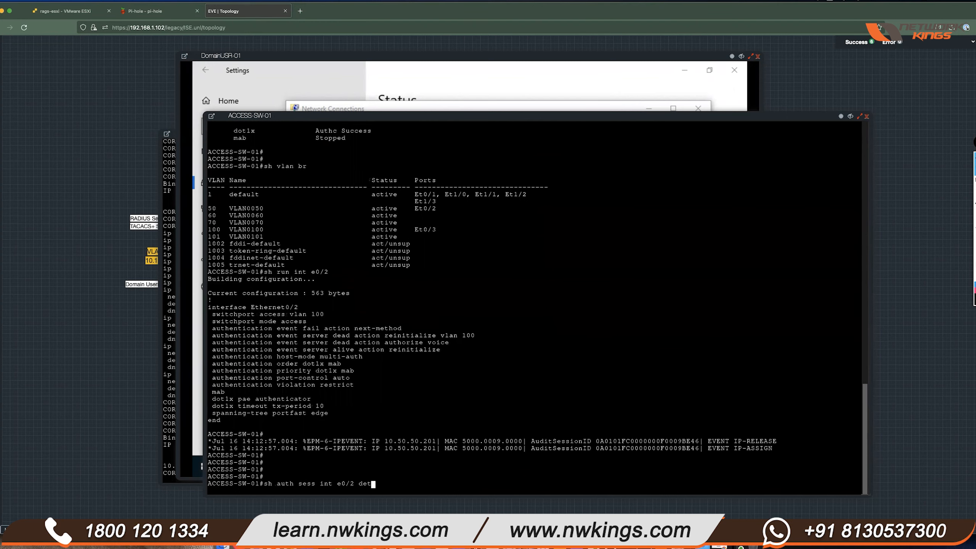
{"action": "key", "text": "Return"}
{"action": "left_click_drag", "start_coordinate": [373, 341], "coordinate": [240, 339]}
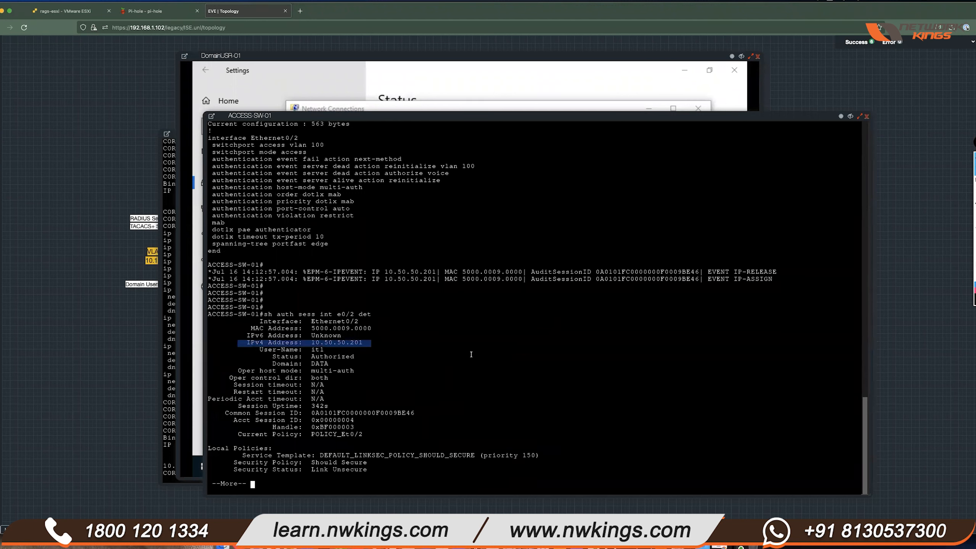
{"action": "key", "text": "space"}
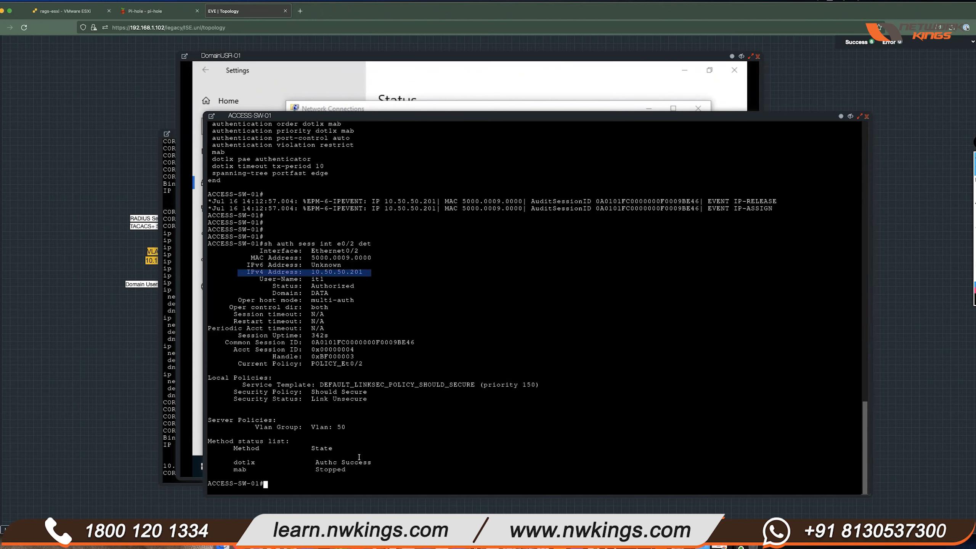
{"action": "left_click_drag", "start_coordinate": [357, 428], "coordinate": [458, 422]}
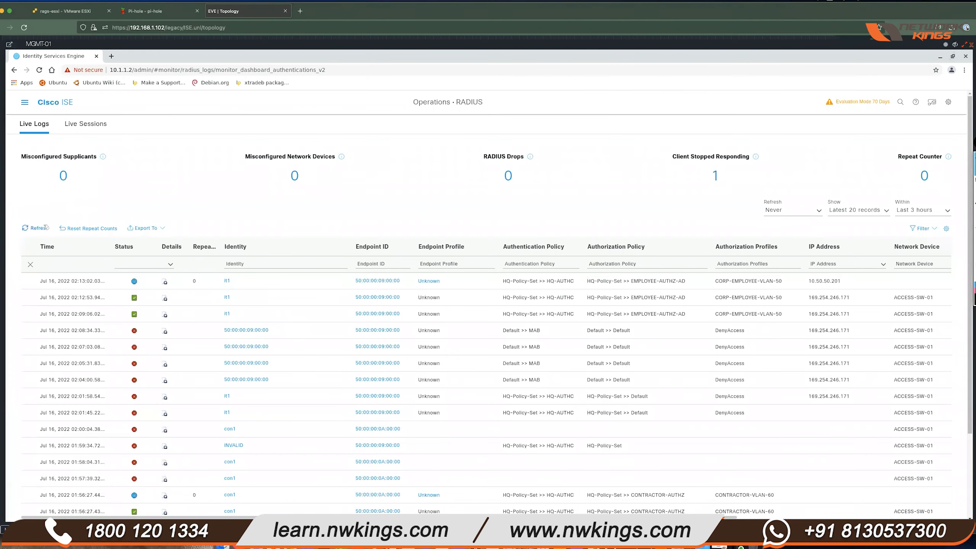
{"action": "left_click", "coordinate": [45, 227]}
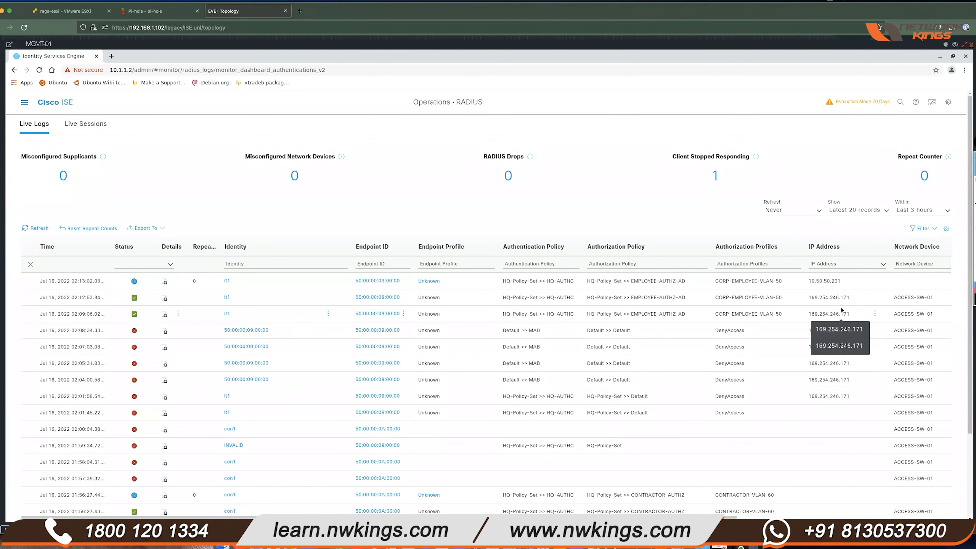
- Open the newest 10.50.50.201 authentication record and review its identity policy, AD user and home.lab join point
{"action": "left_click_drag", "start_coordinate": [842, 281], "coordinate": [808, 281]}
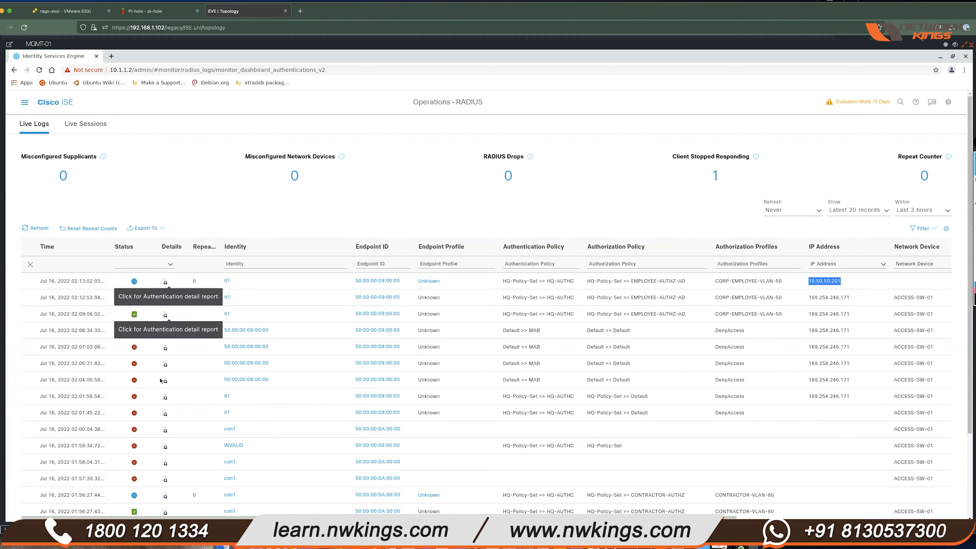
{"action": "left_click", "coordinate": [165, 282]}
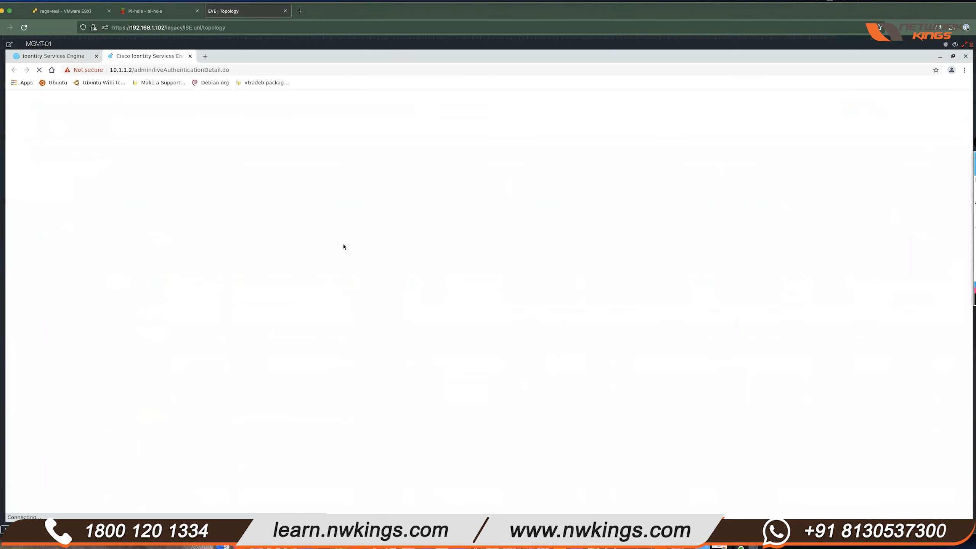
{"action": "scroll", "coordinate": [429, 266], "scroll_direction": "down", "scroll_amount": 10}
{"action": "scroll", "coordinate": [443, 273], "scroll_direction": "down", "scroll_amount": 5}
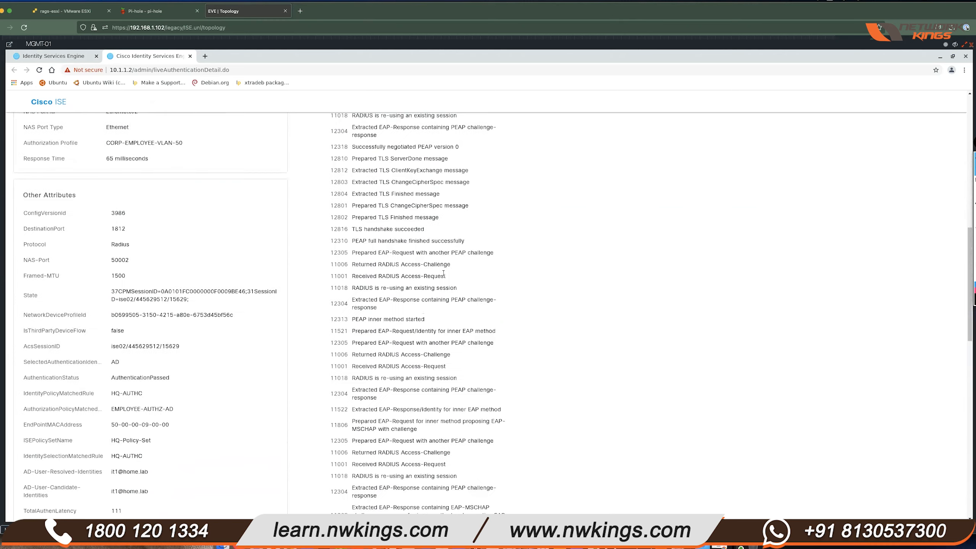
{"action": "scroll", "coordinate": [443, 273], "scroll_direction": "down", "scroll_amount": 2}
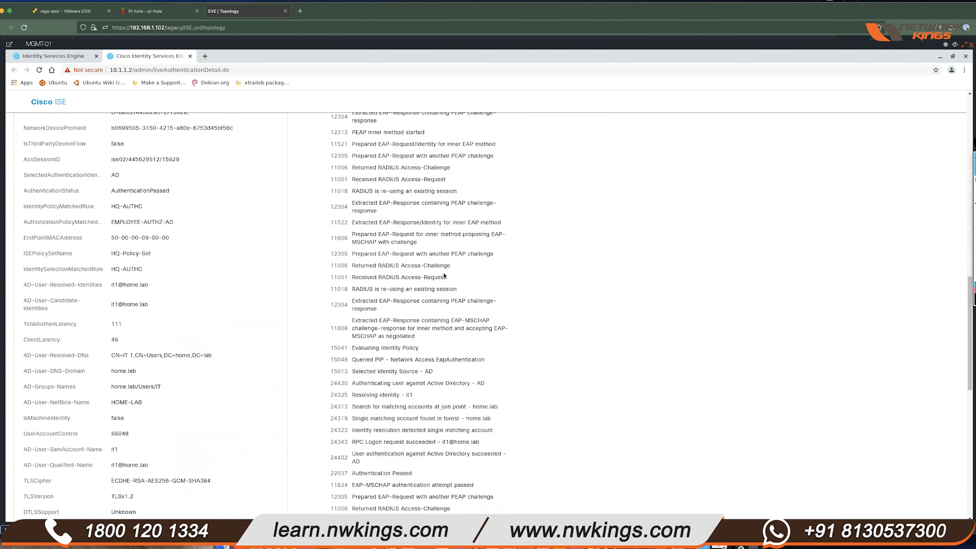
{"action": "left_click_drag", "start_coordinate": [350, 348], "coordinate": [494, 382]}
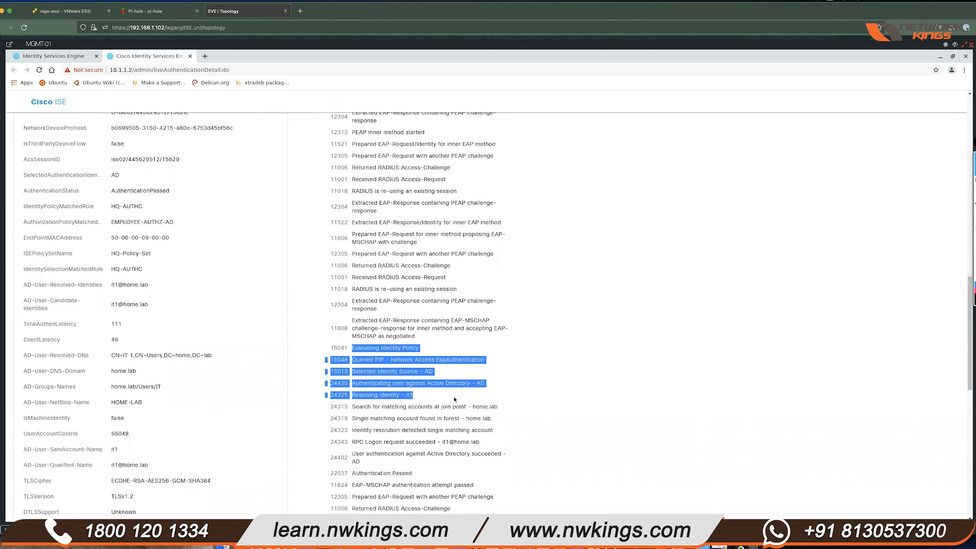
{"action": "left_click", "coordinate": [497, 382]}
{"action": "left_click_drag", "start_coordinate": [431, 383], "coordinate": [482, 383]}
{"action": "left_click", "coordinate": [399, 383]}
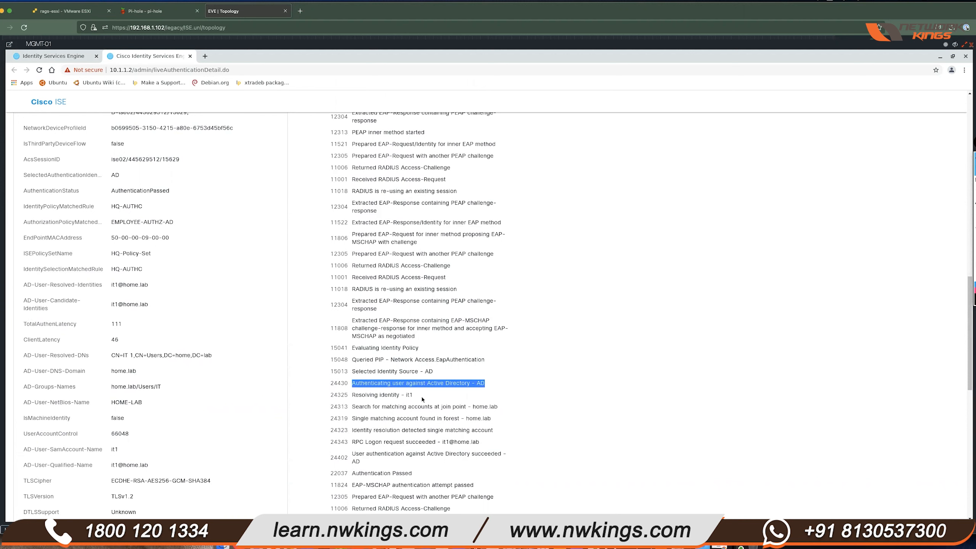
{"action": "left_click_drag", "start_coordinate": [416, 395], "coordinate": [404, 395]}
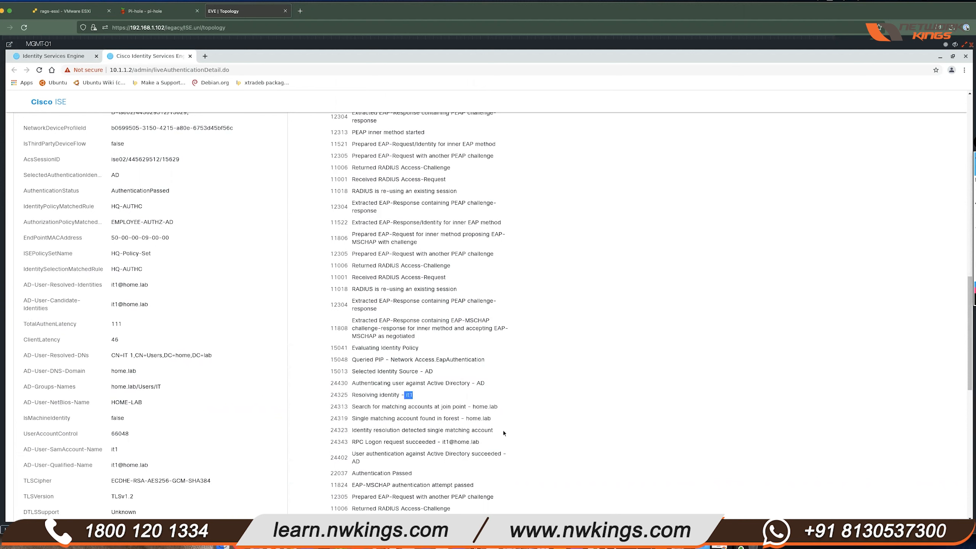
{"action": "left_click_drag", "start_coordinate": [499, 407], "coordinate": [327, 419]}
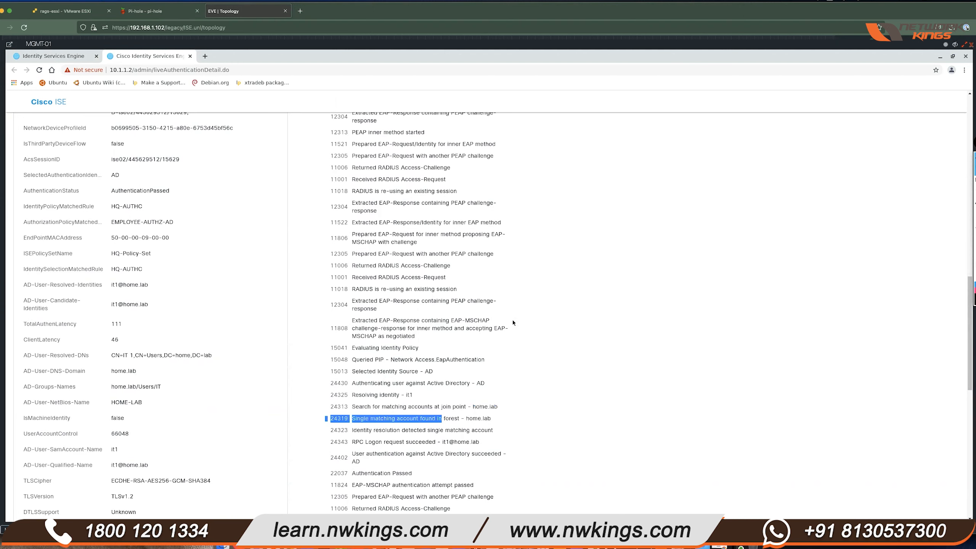
- Review the authorization policy steps: Active Directory user lookup, LDAP fetch and the user's group retrieval
{"action": "scroll", "coordinate": [513, 317], "scroll_direction": "down", "scroll_amount": 2}
{"action": "scroll", "coordinate": [515, 317], "scroll_direction": "down", "scroll_amount": 6}
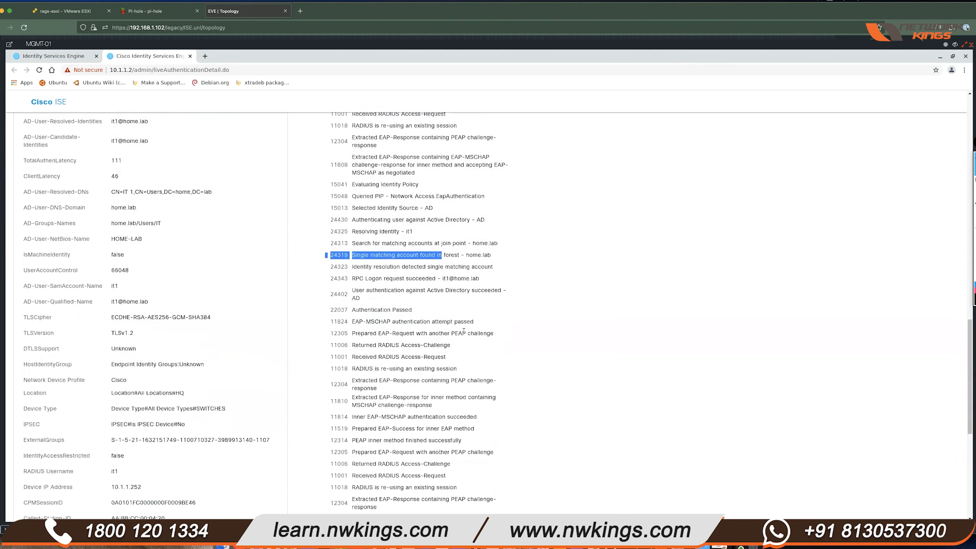
{"action": "left_click_drag", "start_coordinate": [412, 307], "coordinate": [352, 308]}
{"action": "scroll", "coordinate": [480, 289], "scroll_direction": "down", "scroll_amount": 9}
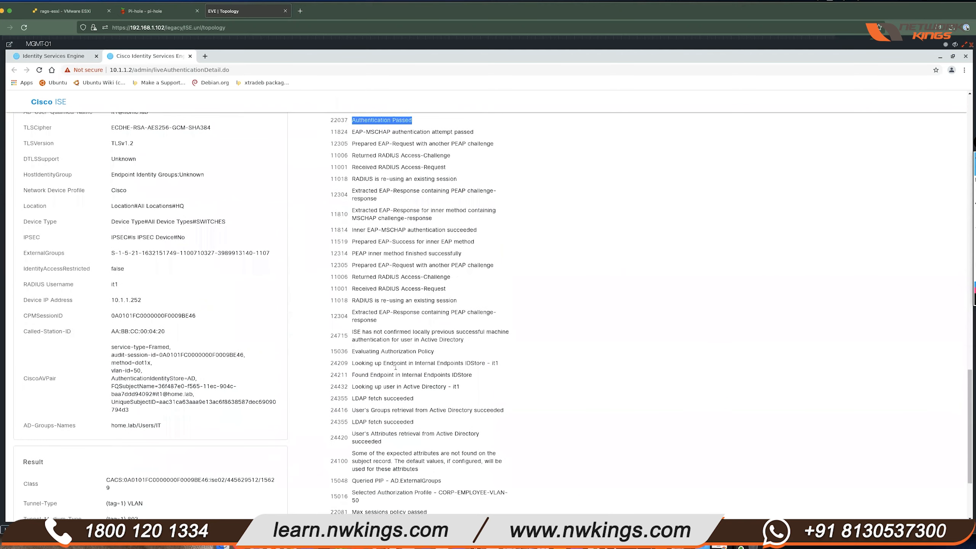
{"action": "left_click_drag", "start_coordinate": [382, 351], "coordinate": [431, 350]}
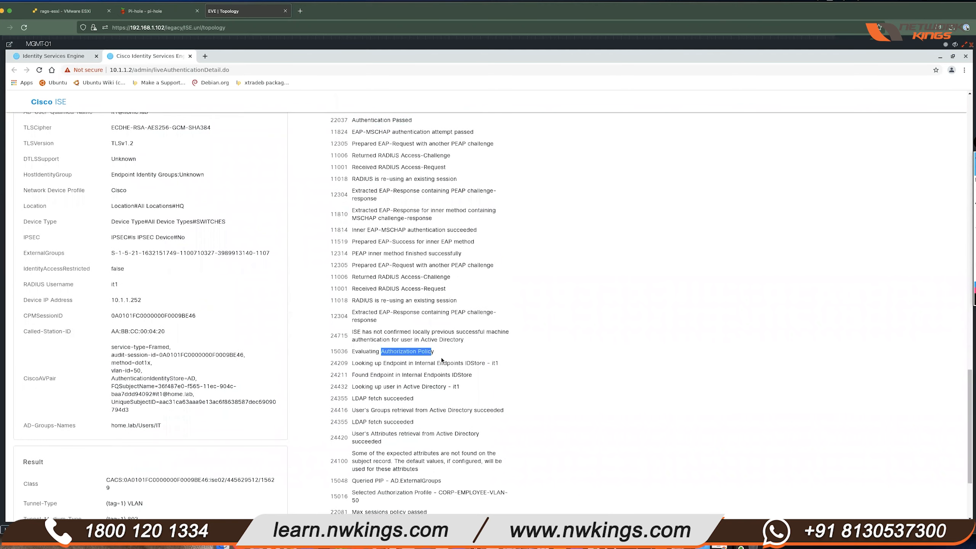
{"action": "left_click", "coordinate": [406, 396]}
{"action": "left_click_drag", "start_coordinate": [373, 386], "coordinate": [460, 387]}
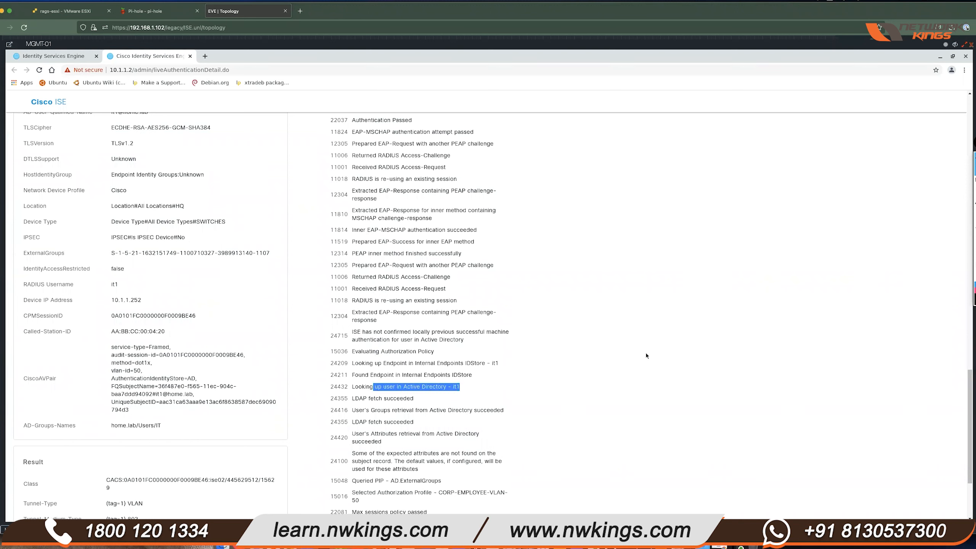
{"action": "left_click_drag", "start_coordinate": [370, 398], "coordinate": [468, 410]}
{"action": "left_click", "coordinate": [379, 413]}
{"action": "left_click_drag", "start_coordinate": [365, 411], "coordinate": [487, 388]}
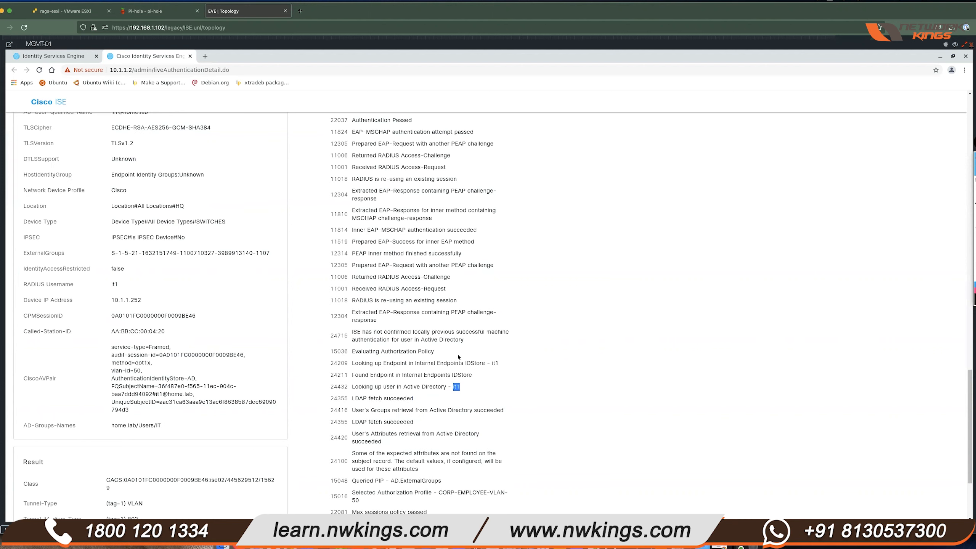
- Review the second LDAP fetch and the step selecting the CORP-EMPLOYEE-VLAN-50 profile
{"action": "scroll", "coordinate": [458, 356], "scroll_direction": "down", "scroll_amount": 2}
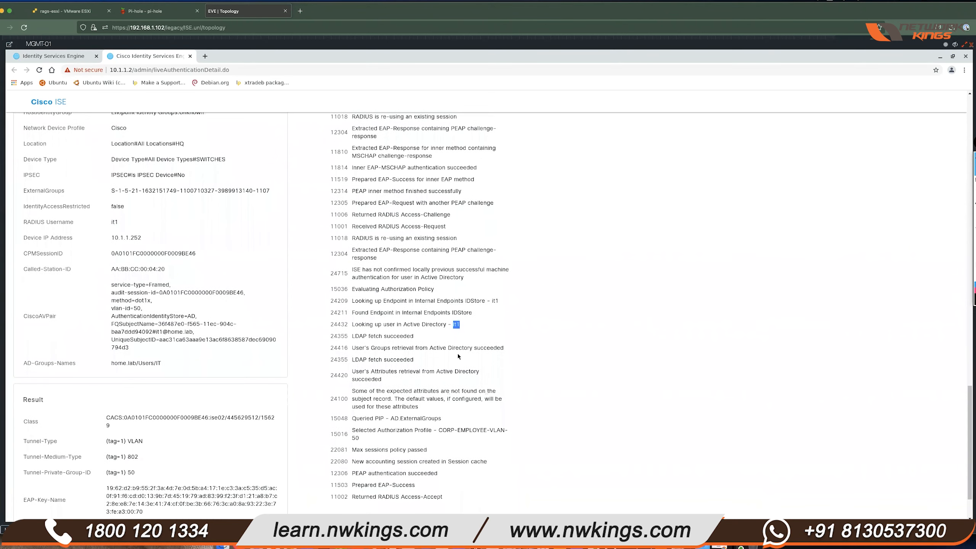
{"action": "scroll", "coordinate": [457, 356], "scroll_direction": "down", "scroll_amount": 1}
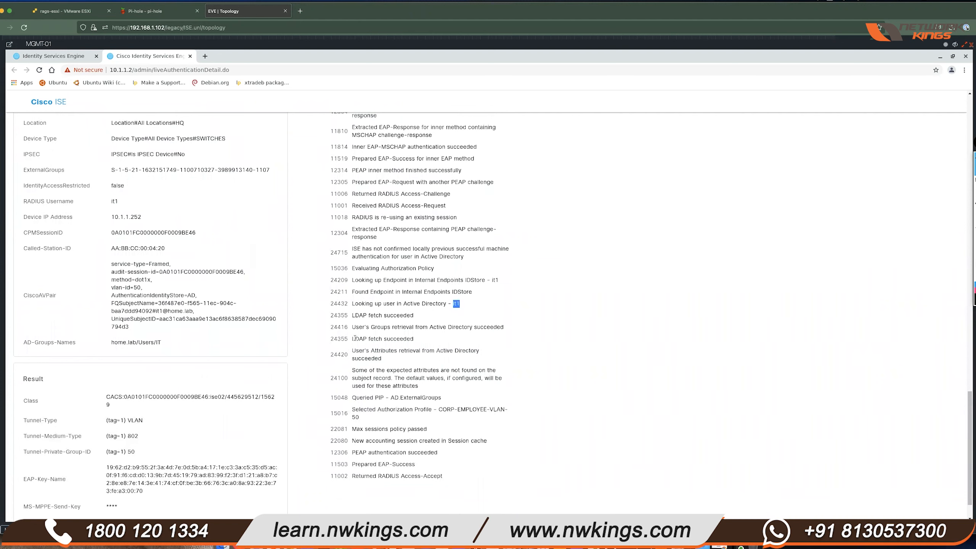
{"action": "left_click_drag", "start_coordinate": [354, 338], "coordinate": [433, 341]}
{"action": "left_click", "coordinate": [438, 411]}
{"action": "left_click_drag", "start_coordinate": [381, 410], "coordinate": [528, 414]}
{"action": "left_click", "coordinate": [436, 410]}
{"action": "left_click", "coordinate": [509, 422]}
- Scroll to the Result section and highlight the Selected Authorization Profile CORP-EMPLOYEE-VLAN-50
{"action": "scroll", "coordinate": [183, 325], "scroll_direction": "down", "scroll_amount": 1}
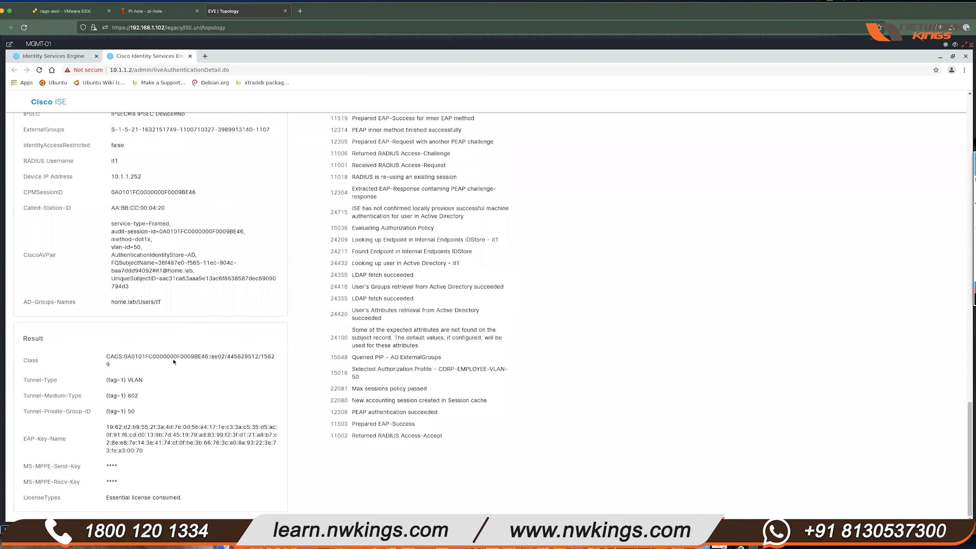
{"action": "scroll", "coordinate": [196, 288], "scroll_direction": "up", "scroll_amount": 2}
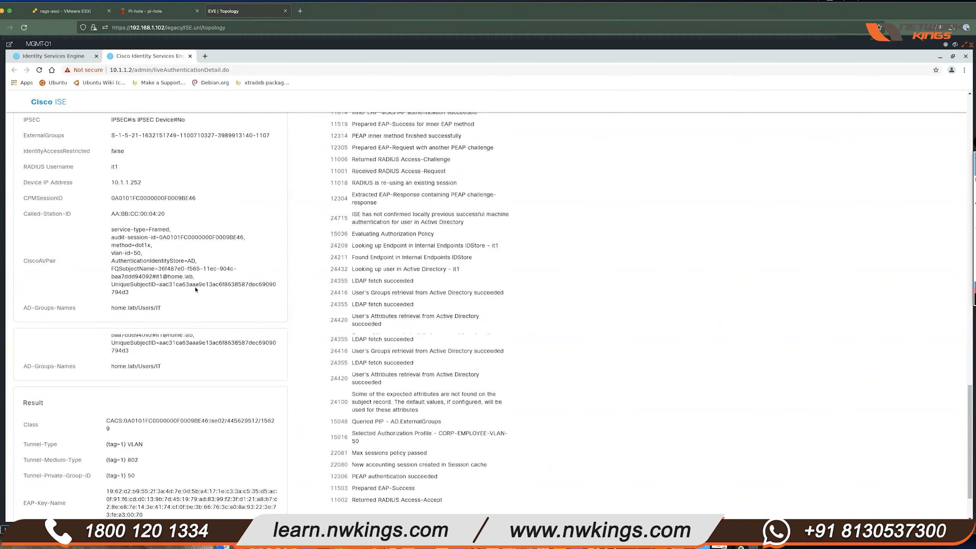
{"action": "scroll", "coordinate": [196, 289], "scroll_direction": "up", "scroll_amount": 10}
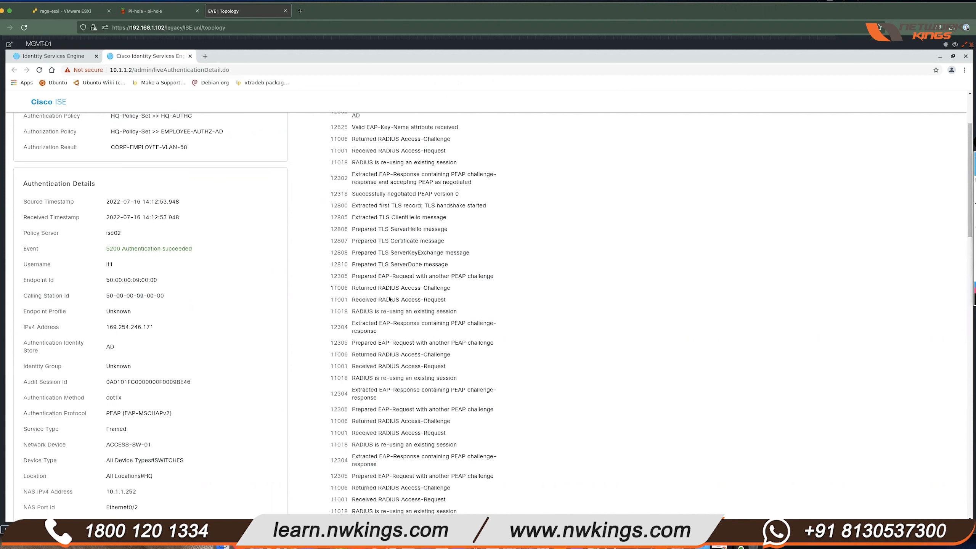
{"action": "scroll", "coordinate": [493, 287], "scroll_direction": "down", "scroll_amount": 6}
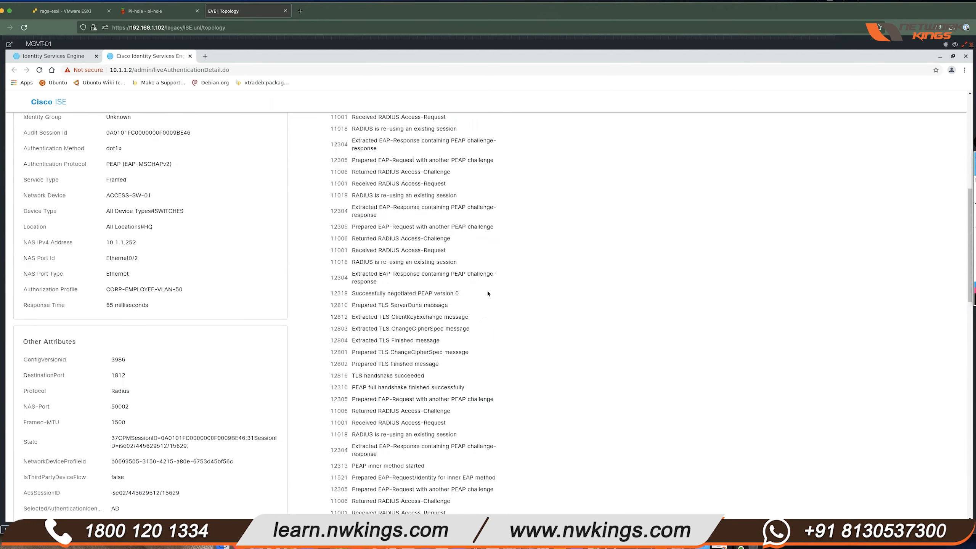
{"action": "scroll", "coordinate": [488, 296], "scroll_direction": "down", "scroll_amount": 8}
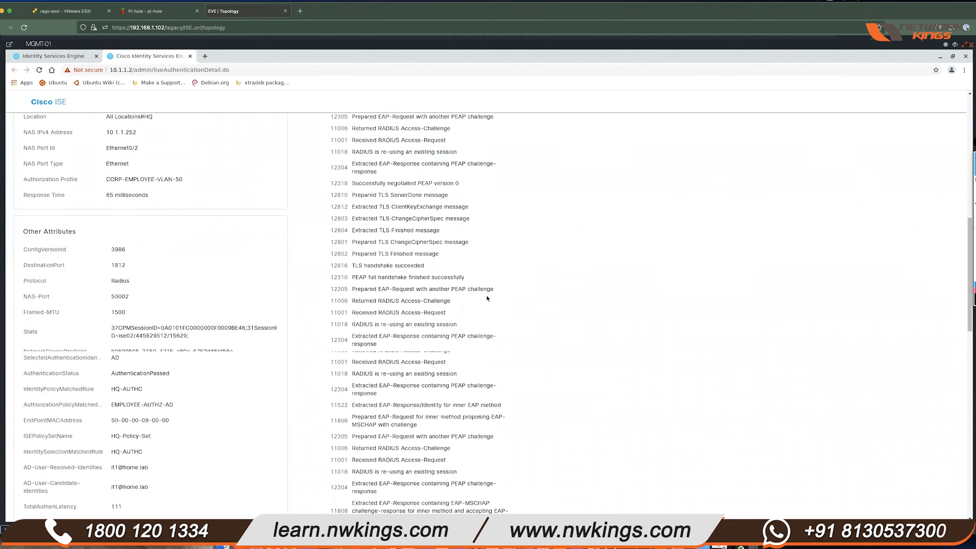
{"action": "scroll", "coordinate": [486, 296], "scroll_direction": "down", "scroll_amount": 7}
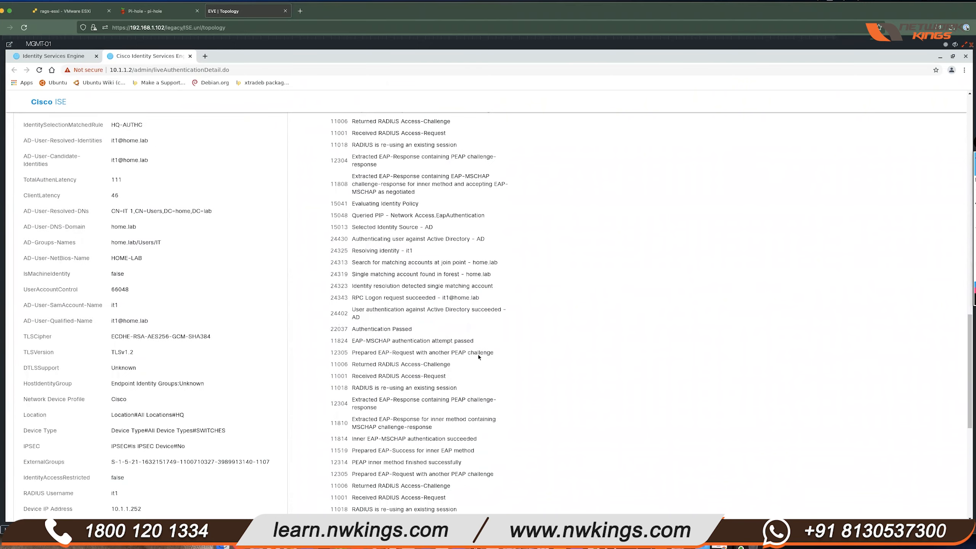
{"action": "scroll", "coordinate": [471, 363], "scroll_direction": "down", "scroll_amount": 4}
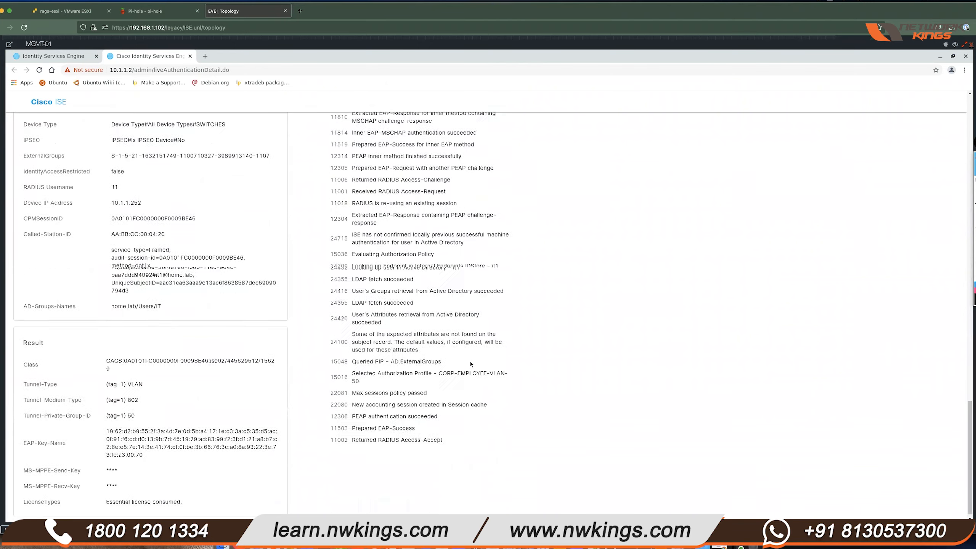
{"action": "left_click_drag", "start_coordinate": [439, 368], "coordinate": [496, 377]}
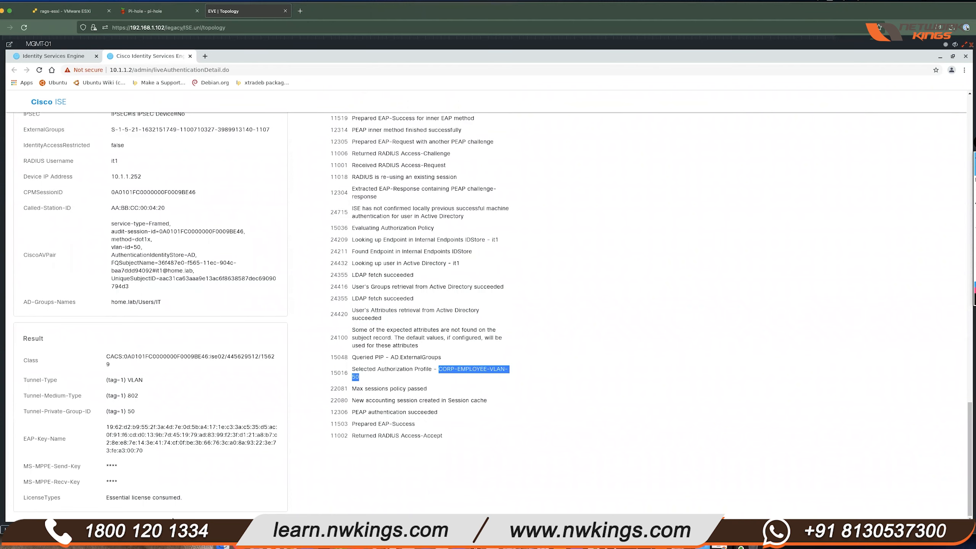
{"action": "key", "text": "alt+Tab"}
{"action": "scroll", "coordinate": [396, 297], "scroll_direction": "up", "scroll_amount": 3}
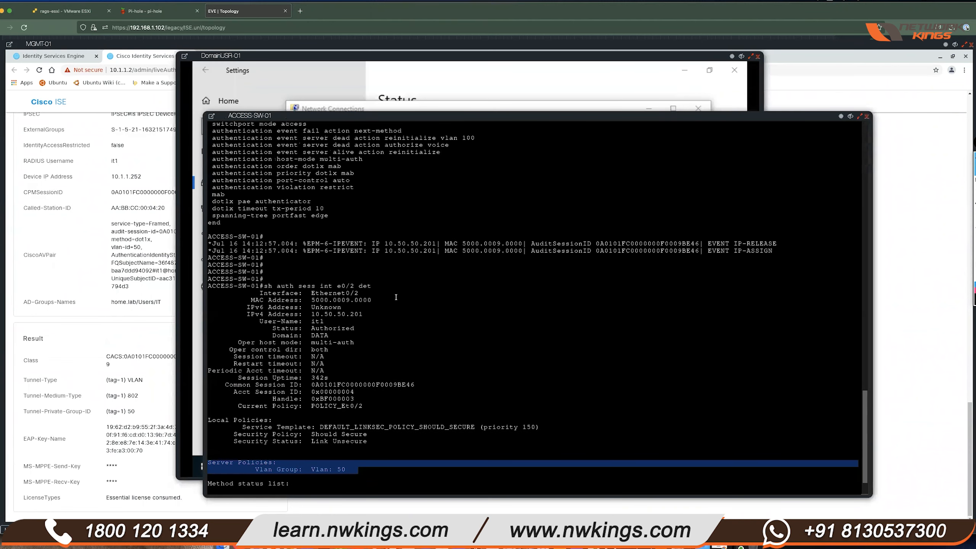
{"action": "left_click_drag", "start_coordinate": [324, 180], "coordinate": [214, 183]}
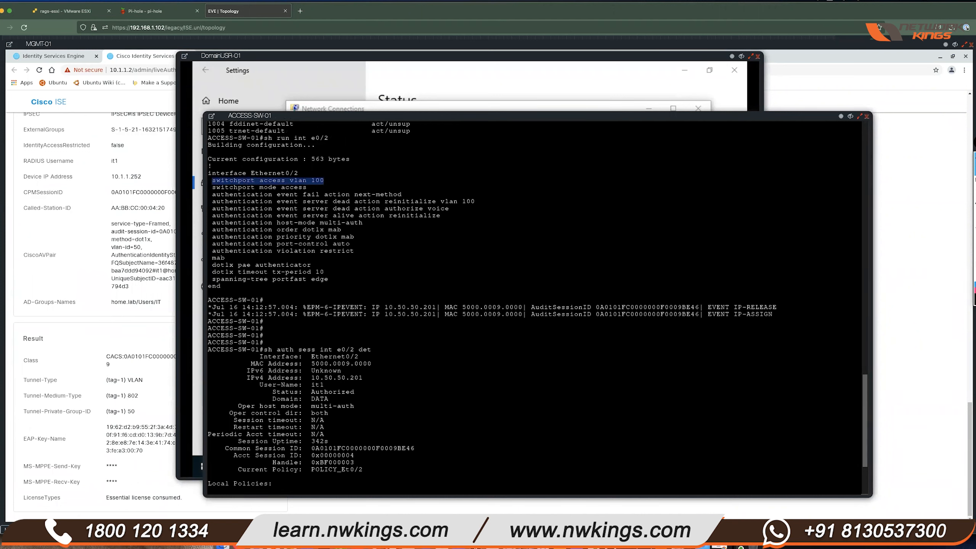
{"action": "left_click_drag", "start_coordinate": [328, 181], "coordinate": [213, 181]}
{"action": "scroll", "coordinate": [346, 273], "scroll_direction": "up", "scroll_amount": 2}
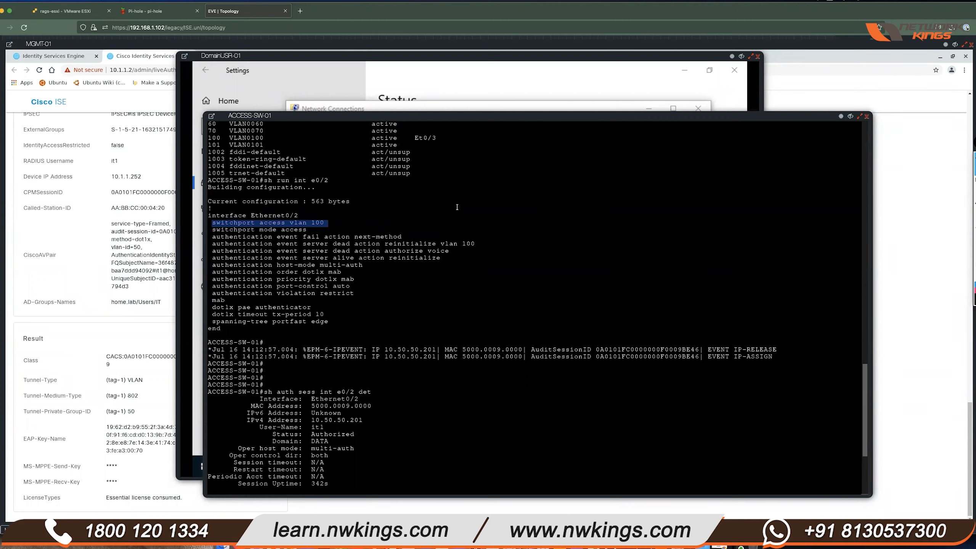
{"action": "left_click", "coordinate": [272, 255]}
{"action": "left_click_drag", "start_coordinate": [325, 223], "coordinate": [211, 223]}
{"action": "left_click", "coordinate": [378, 235]}
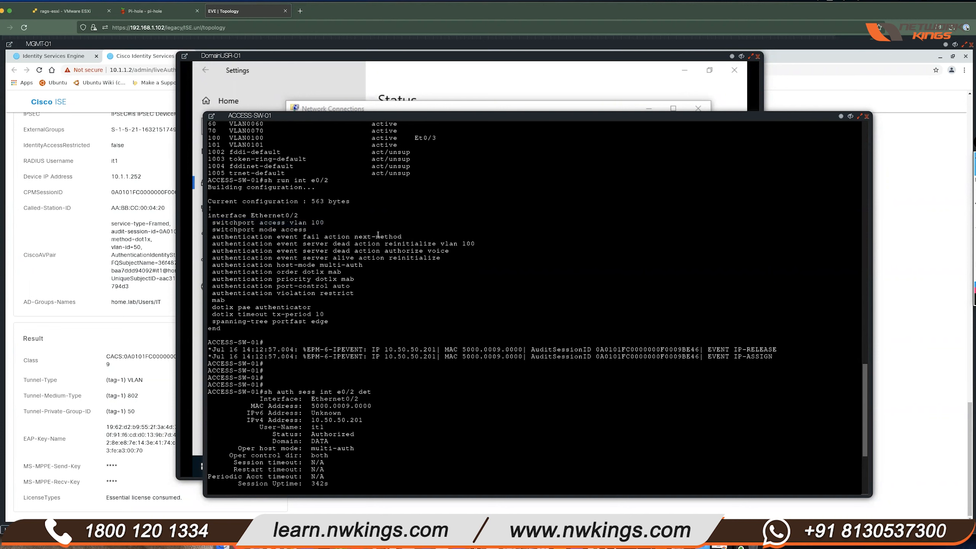
{"action": "left_click_drag", "start_coordinate": [212, 223], "coordinate": [325, 223]}
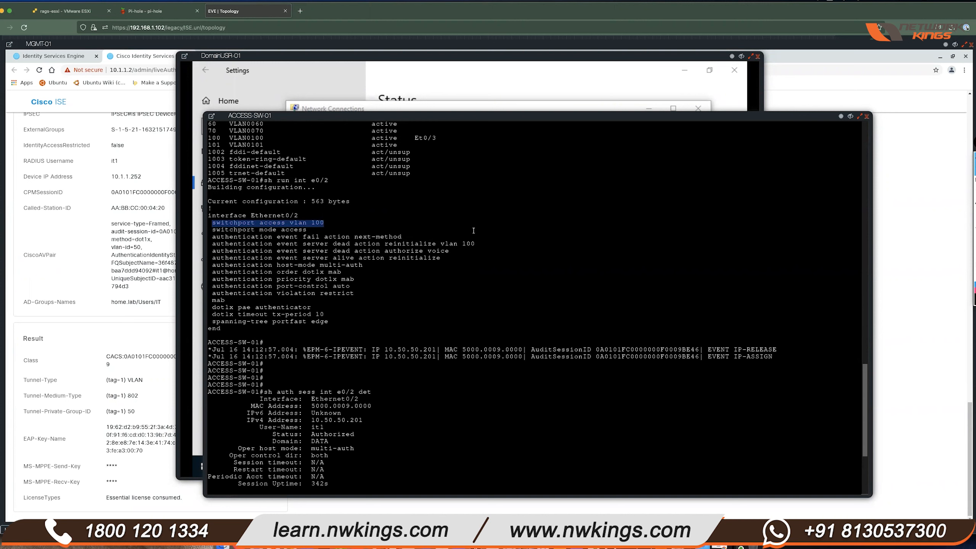
{"action": "left_click_drag", "start_coordinate": [298, 216], "coordinate": [209, 216]}
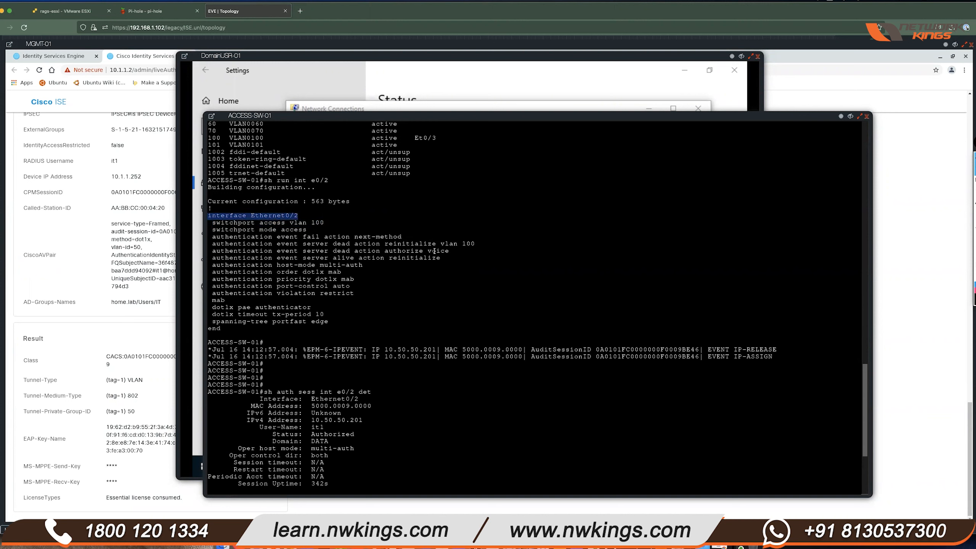
{"action": "left_click_drag", "start_coordinate": [241, 326], "coordinate": [210, 236]}
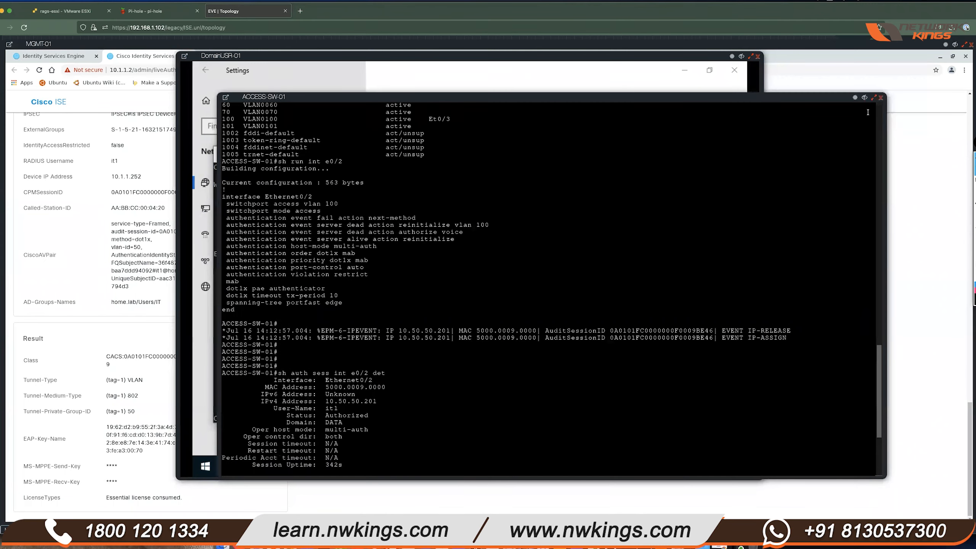
{"action": "left_click", "coordinate": [865, 98]}
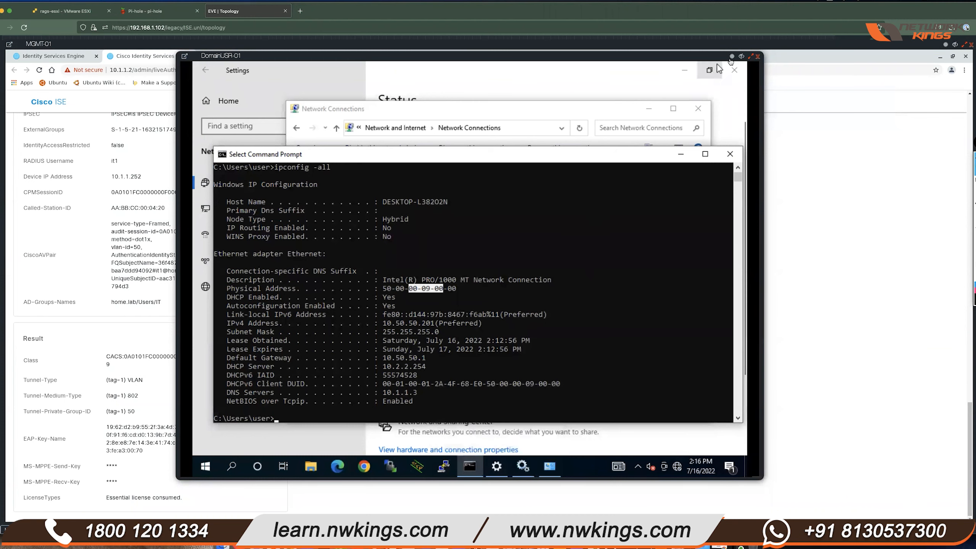
{"action": "left_click", "coordinate": [742, 58]}
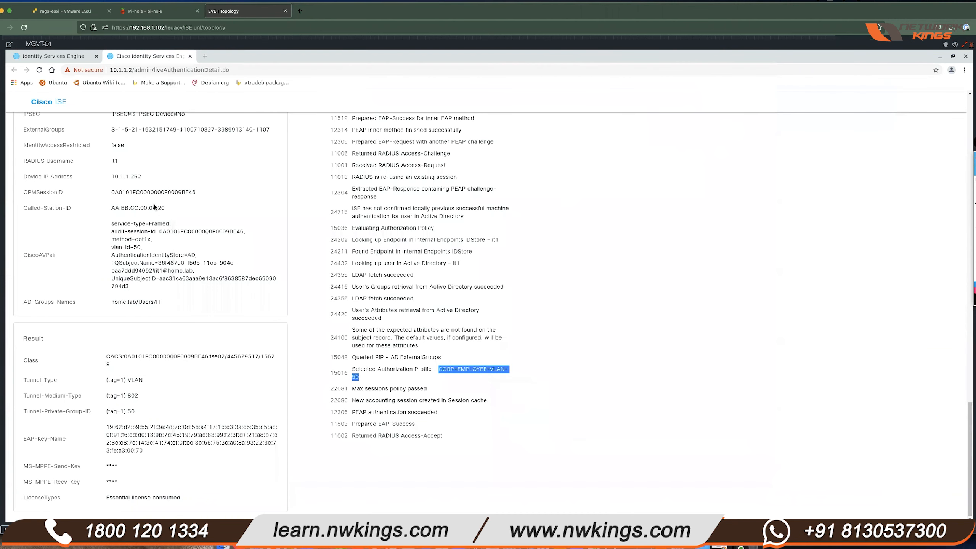
- Close the Live Authentication Detail tab to return to Operations > RADIUS > Live Logs
{"action": "left_click", "coordinate": [190, 57]}
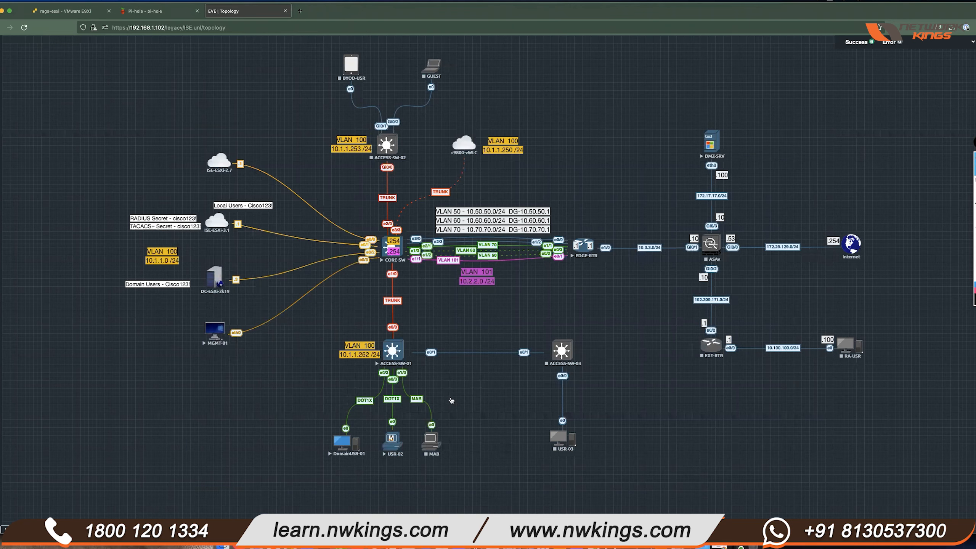
- Boot the MAB machine with Start Windows Normally, close its console, and open the ACCESS-SW-01 console
{"action": "right_click", "coordinate": [427, 443]}
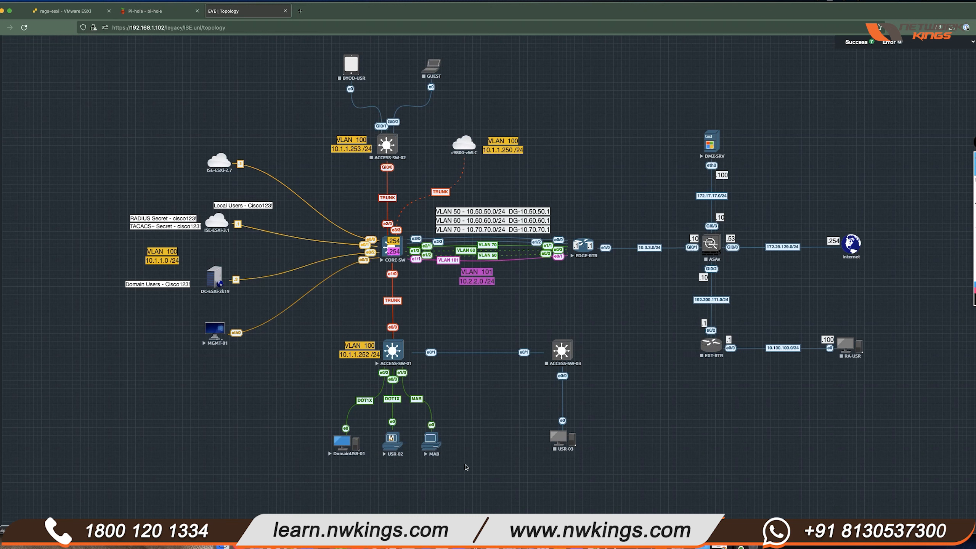
{"action": "left_click", "coordinate": [431, 440]}
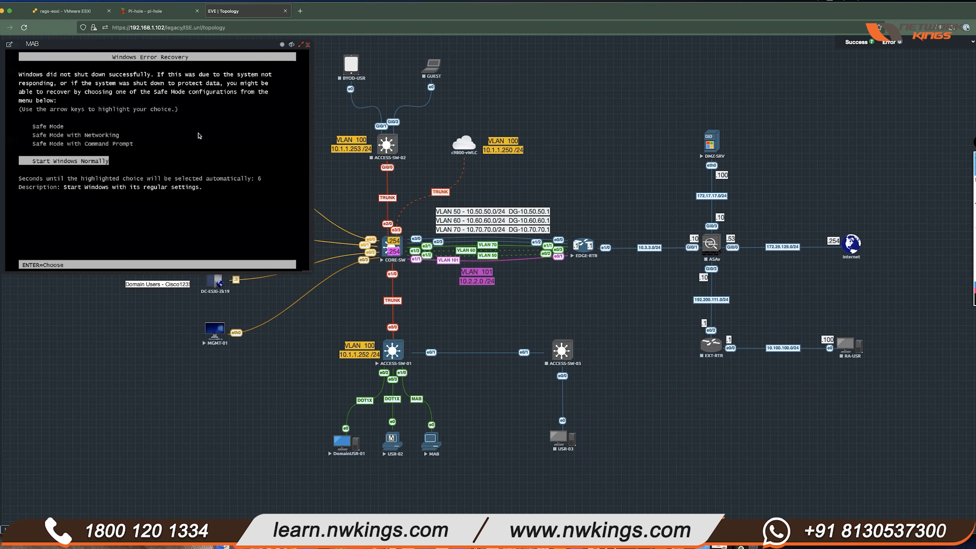
{"action": "key", "text": "Return"}
{"action": "left_click_drag", "start_coordinate": [184, 43], "coordinate": [563, 103]}
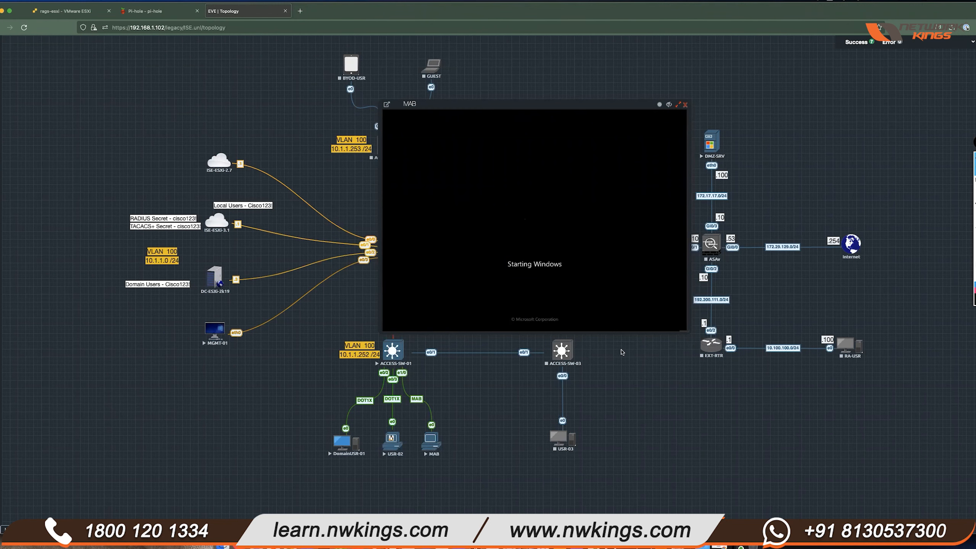
{"action": "left_click", "coordinate": [669, 105]}
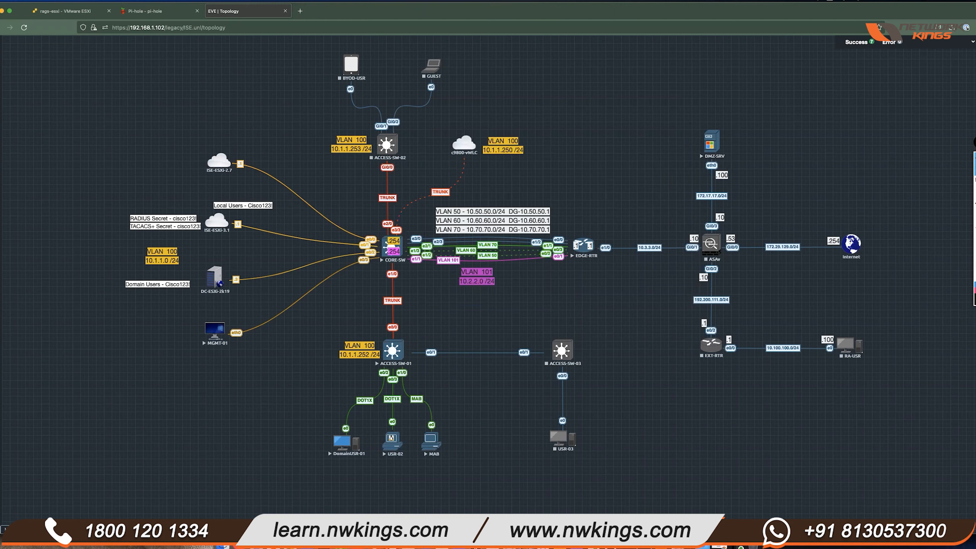
{"action": "left_click", "coordinate": [392, 350]}
- Show the running configuration of Ethernet1/0 and Ethernet0/2 to compare them
{"action": "key", "text": "Return"}
{"action": "key", "text": "Return"}
{"action": "key", "text": "Return"}
{"action": "key", "text": "Return"}
{"action": "type", "text": "sh run int e1/0"}
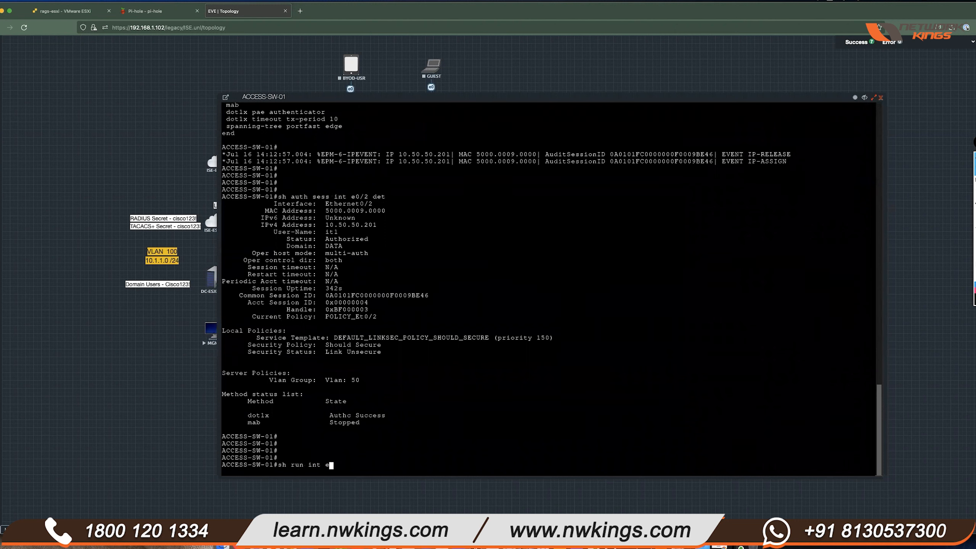
{"action": "key", "text": "Return"}
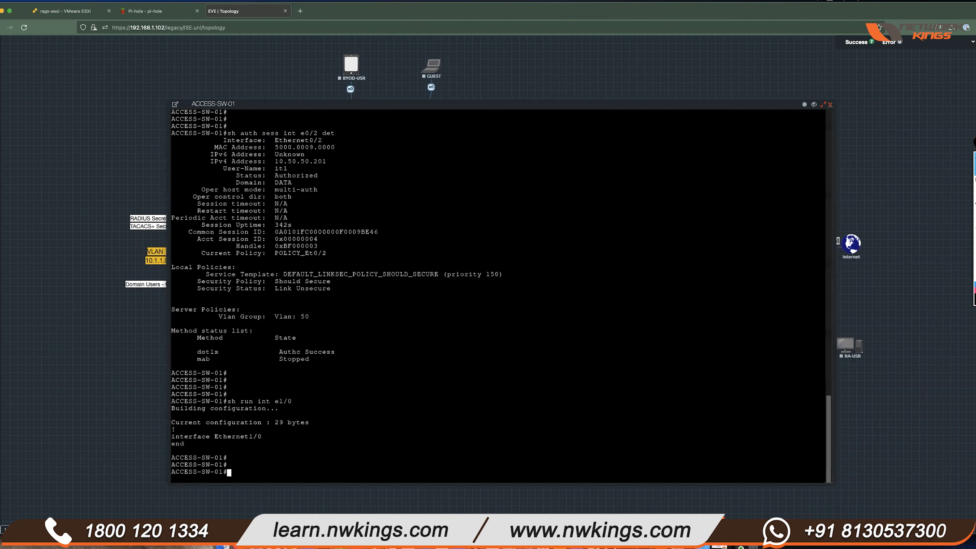
{"action": "type", "text": "sh run int e0/2"}
{"action": "key", "text": "Return"}
- Enter configuration mode on interface Ethernet1/0 and apply 'switchport host'
{"action": "type", "text": "comf t"}
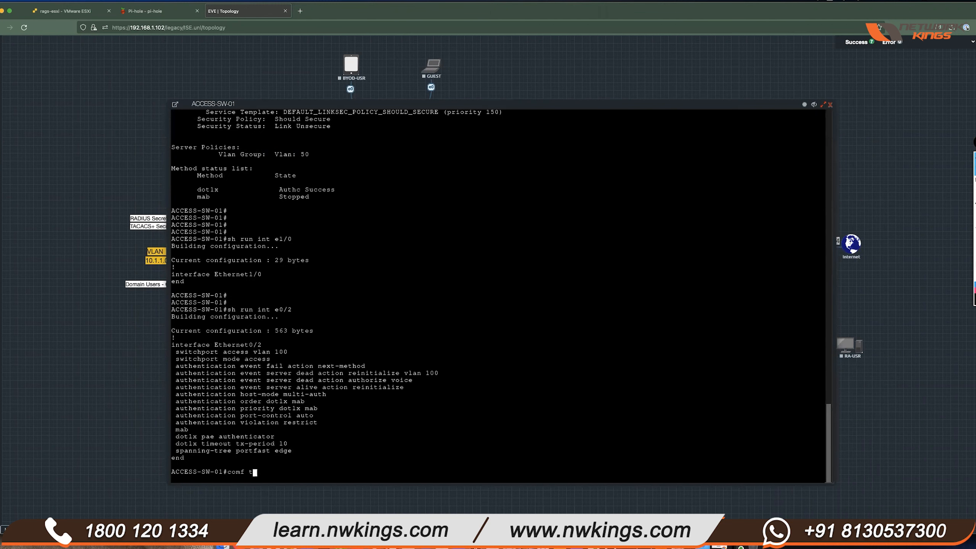
{"action": "key", "text": "Return"}
{"action": "type", "text": "in"}
{"action": "key", "text": "BackSpace"}
{"action": "key", "text": "BackSpace"}
{"action": "type", "text": "conf t"}
{"action": "key", "text": "Return"}
{"action": "type", "text": "int e1/0"}
{"action": "key", "text": "Return"}
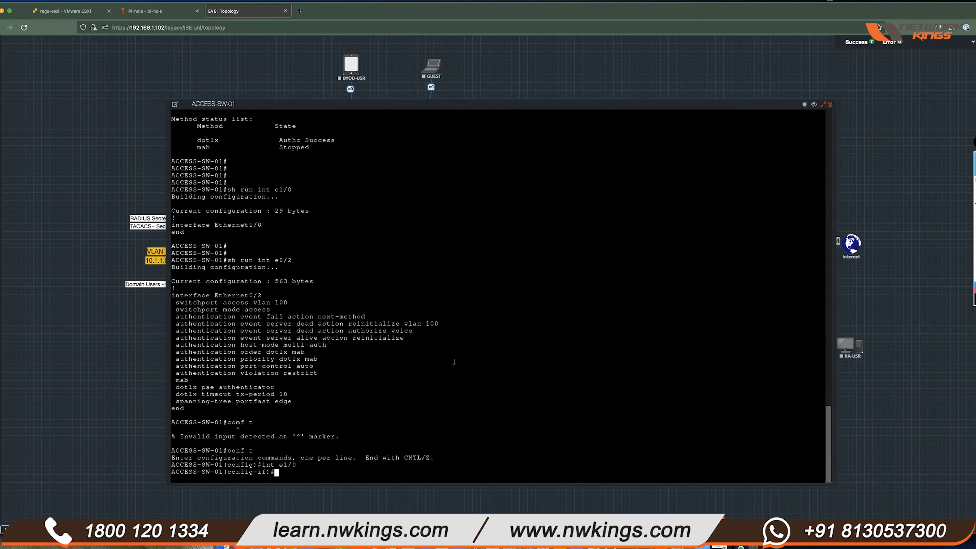
{"action": "type", "text": "switchport host"}
{"action": "key", "text": "Return"}
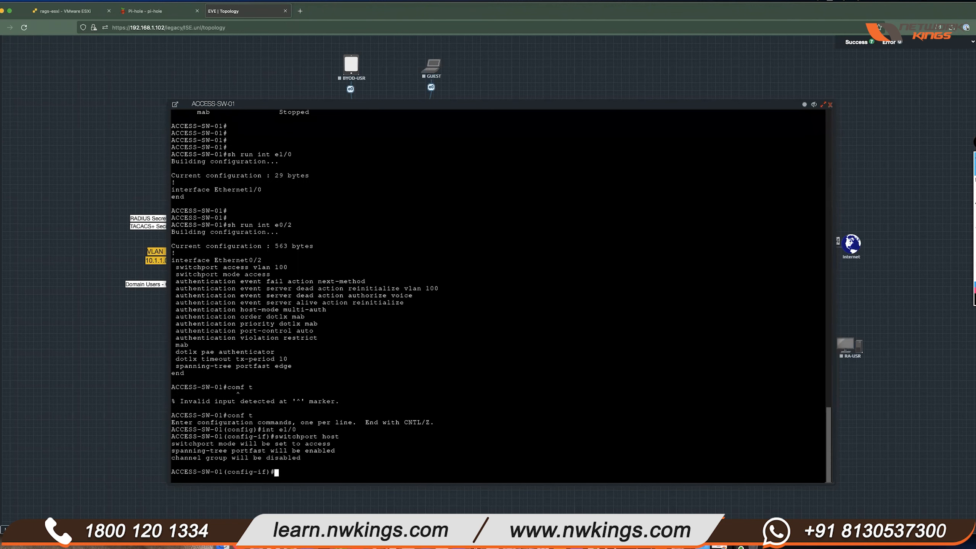
- Copy Ethernet0/2's authentication and dot1x commands and paste them onto Ethernet1/0
{"action": "left_click_drag", "start_coordinate": [292, 267], "coordinate": [351, 360]}
{"action": "key", "text": "super+c"}
{"action": "left_click", "coordinate": [325, 324]}
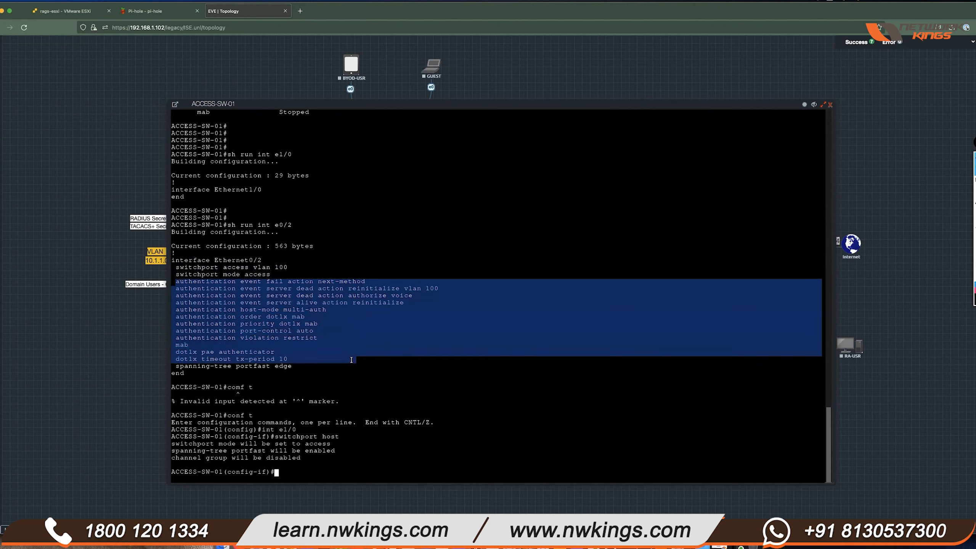
{"action": "key", "text": "super+v"}
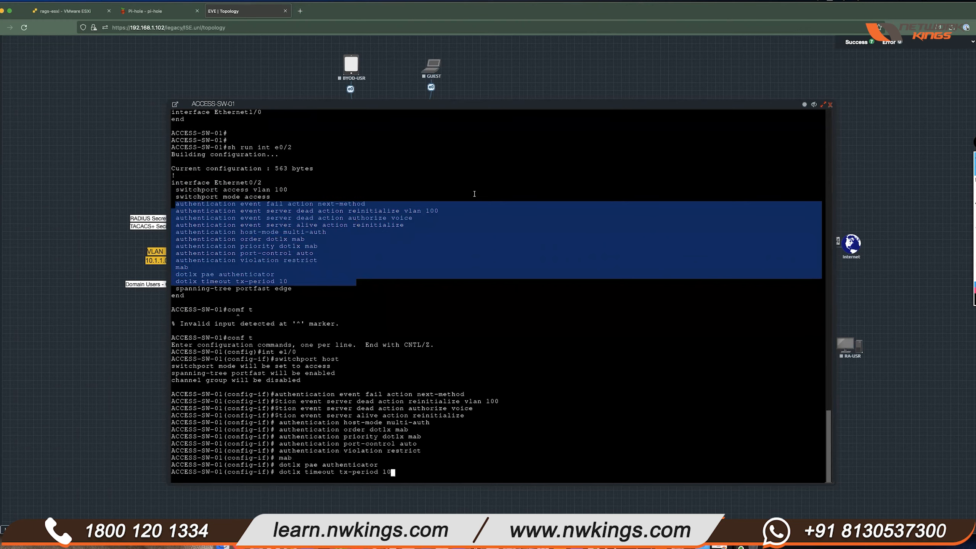
{"action": "key", "text": "Return"}
{"action": "key", "text": "Return"}
{"action": "key", "text": "Return"}
{"action": "key", "text": "Return"}
- Verify Ethernet1/0's new configuration and save it with 'do wr'
{"action": "type", "text": "do sh run int e/"}
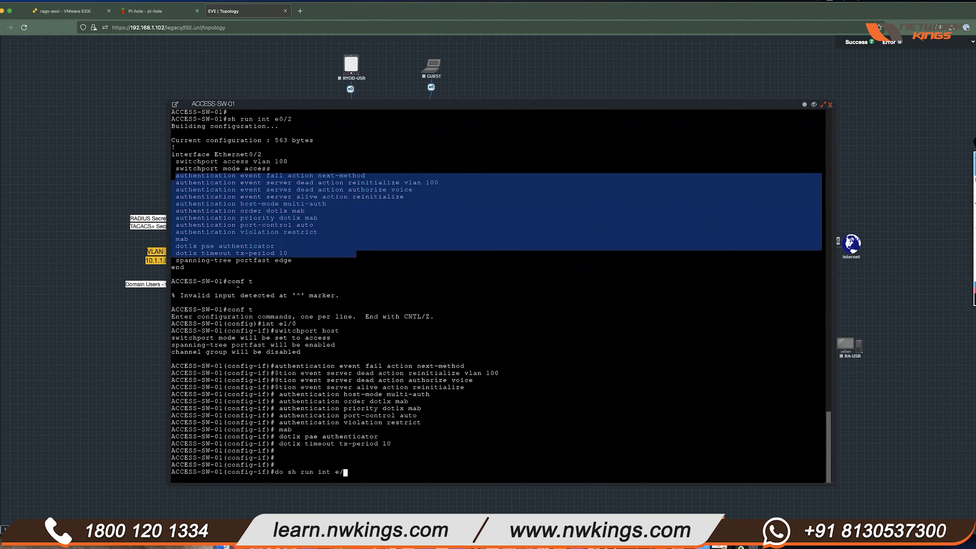
{"action": "key", "text": "BackSpace"}
{"action": "type", "text": "1/0"}
{"action": "key", "text": "Return"}
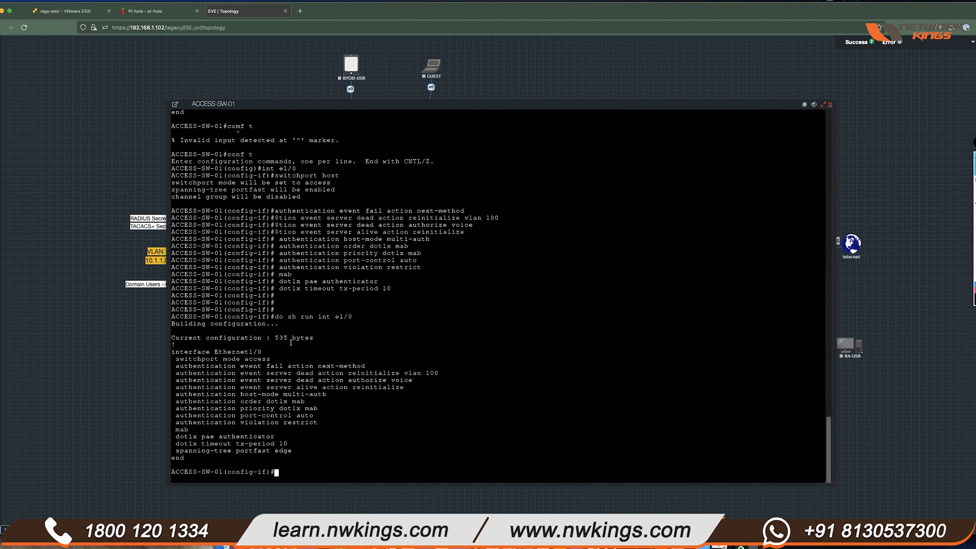
{"action": "type", "text": "do wr"}
{"action": "key", "text": "Return"}
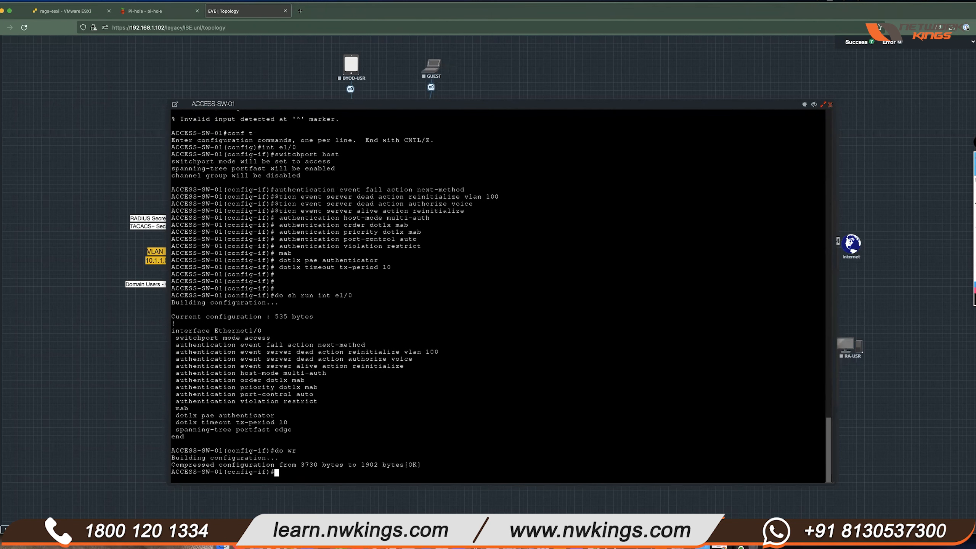
{"action": "left_click_drag", "start_coordinate": [555, 107], "coordinate": [536, 73]}
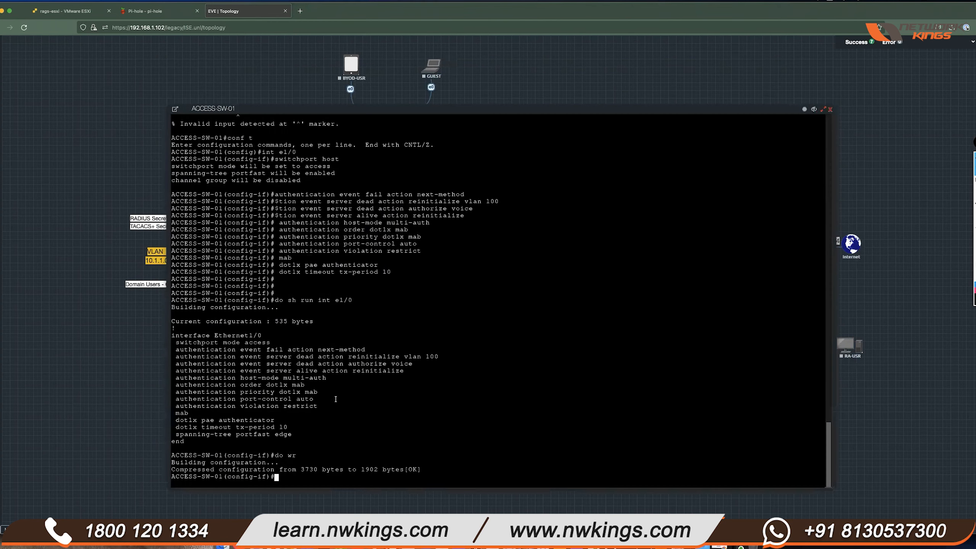
{"action": "left_click_drag", "start_coordinate": [265, 385], "coordinate": [298, 392]}
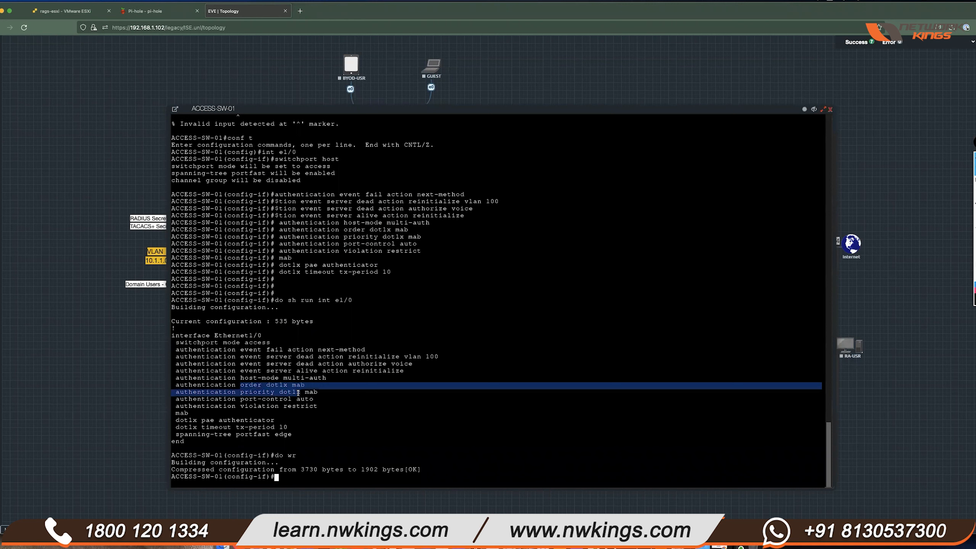
{"action": "left_click", "coordinate": [418, 424]}
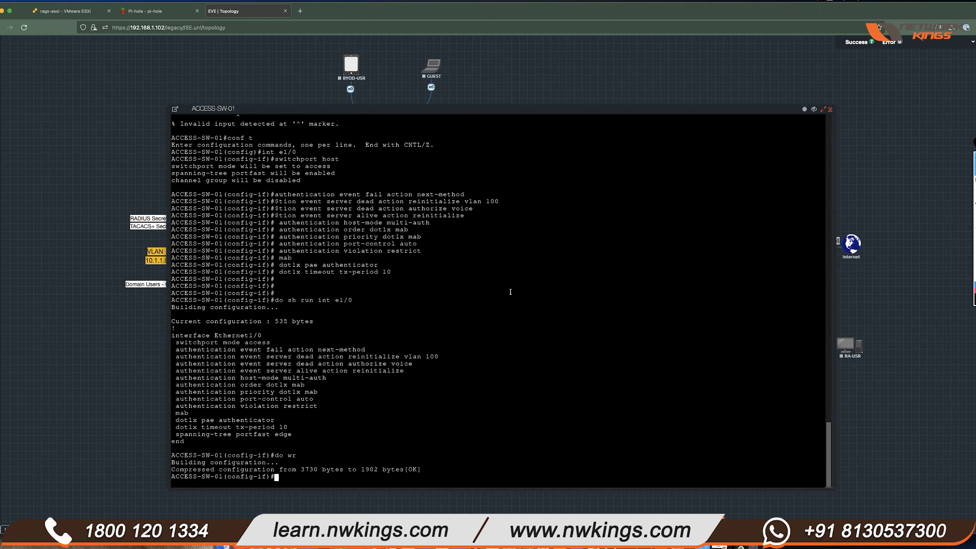
- Leave configuration mode and run 'sh mab all'
{"action": "key", "text": "Return"}
{"action": "key", "text": "Return"}
{"action": "key", "text": "Return"}
{"action": "key", "text": "Return"}
{"action": "type", "text": "end"}
{"action": "key", "text": "Return"}
{"action": "key", "text": "Return"}
{"action": "key", "text": "Return"}
{"action": "key", "text": "Return"}
{"action": "key", "text": "Return"}
{"action": "type", "text": "sh mab all"}
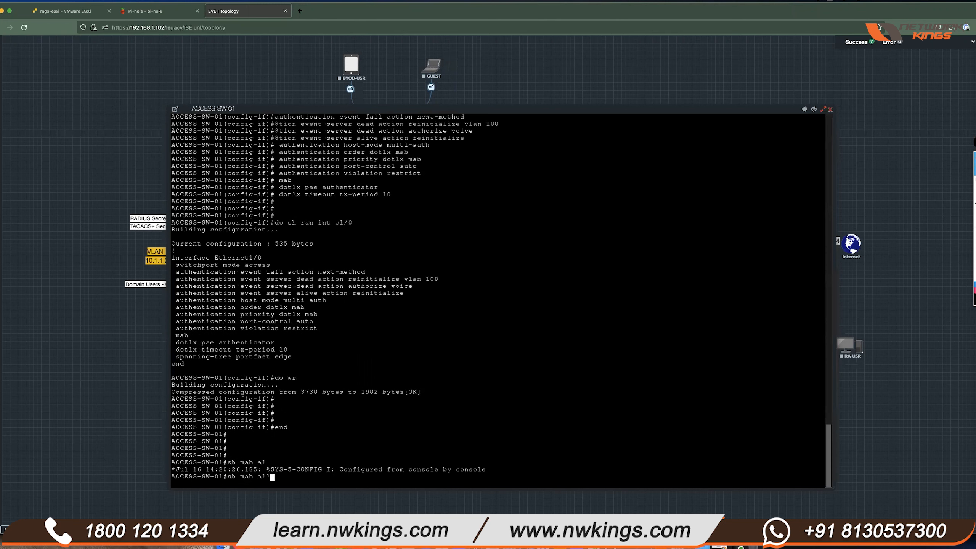
{"action": "key", "text": "Return"}
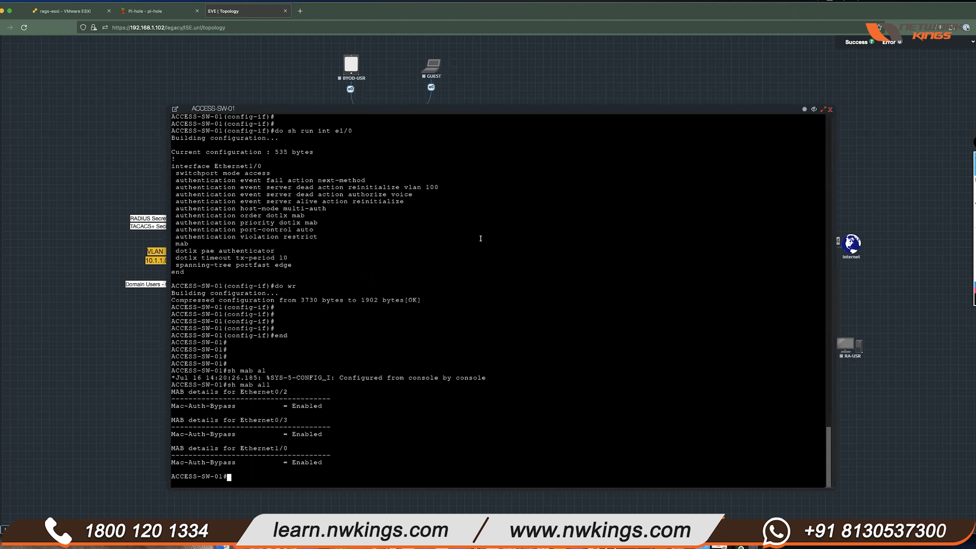
- Point out Mac-Auth-Bypass enabled on Ethernet0/2 and dot1x in the authentication priority
{"action": "left_click_drag", "start_coordinate": [210, 392], "coordinate": [286, 392]}
{"action": "left_click", "coordinate": [266, 397]}
{"action": "left_click_drag", "start_coordinate": [174, 407], "coordinate": [173, 384]}
{"action": "left_click", "coordinate": [377, 414]}
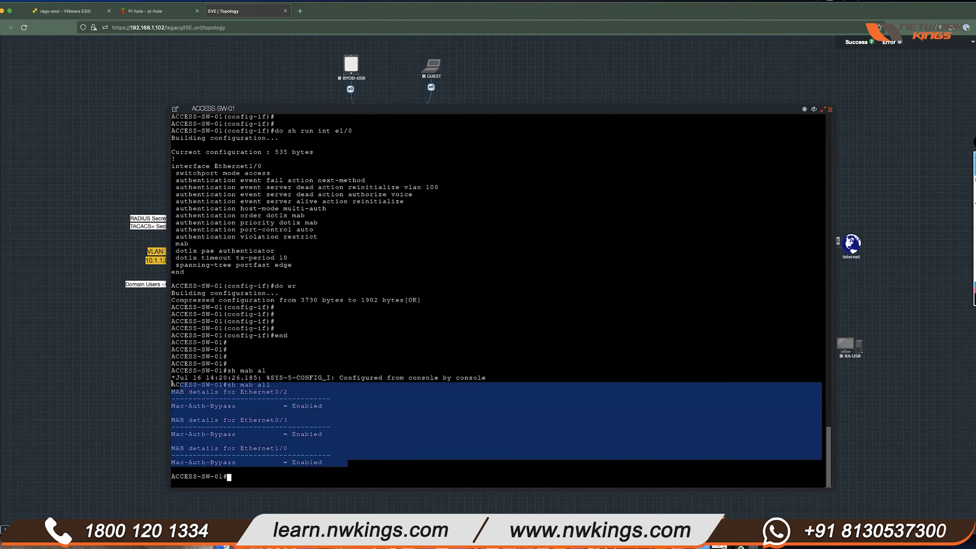
{"action": "left_click", "coordinate": [196, 402]}
{"action": "left_click_drag", "start_coordinate": [234, 406], "coordinate": [172, 405]}
{"action": "left_click", "coordinate": [379, 310]}
{"action": "scroll", "coordinate": [379, 311], "scroll_direction": "up", "scroll_amount": 1}
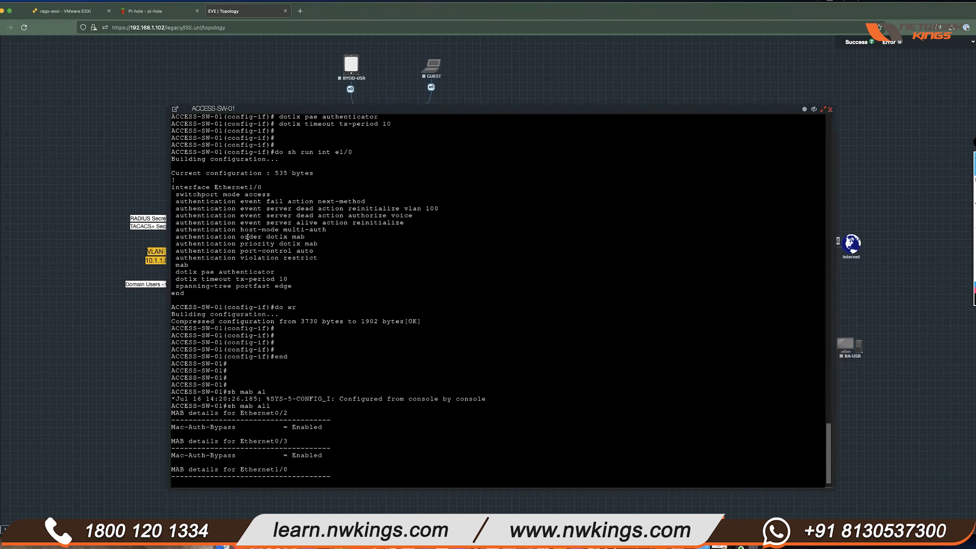
{"action": "left_click_drag", "start_coordinate": [240, 236], "coordinate": [296, 245]}
{"action": "left_click", "coordinate": [298, 244]}
{"action": "double_click", "coordinate": [288, 243]}
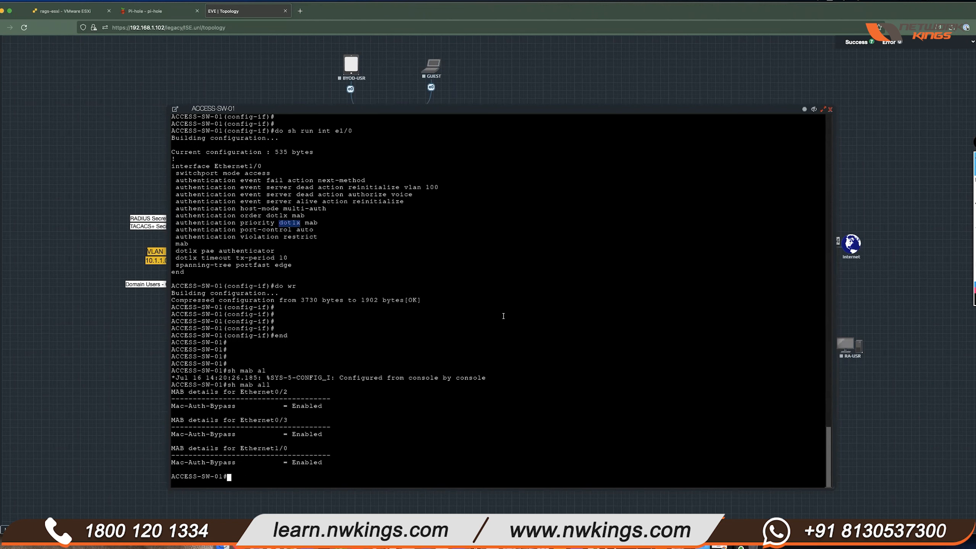
- Run 'sh auth sess int e1/0 det', confirm no sessions exist, and close the console
{"action": "key", "text": "Return"}
{"action": "key", "text": "Return"}
{"action": "type", "text": "sh auth sess int e1/0 det"}
{"action": "key", "text": "Return"}
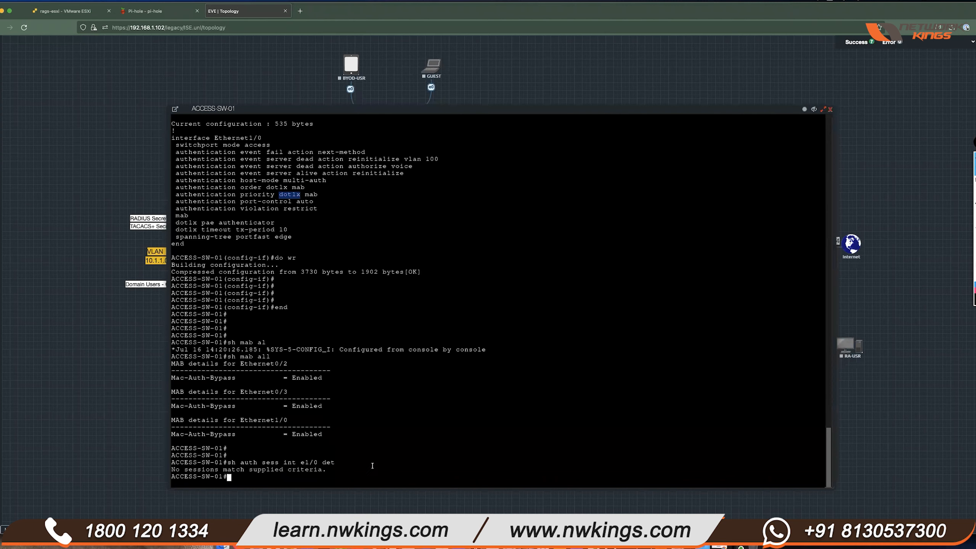
{"action": "left_click_drag", "start_coordinate": [346, 476], "coordinate": [190, 470]}
{"action": "left_click", "coordinate": [474, 125]}
{"action": "left_click_drag", "start_coordinate": [474, 125], "coordinate": [524, 400]}
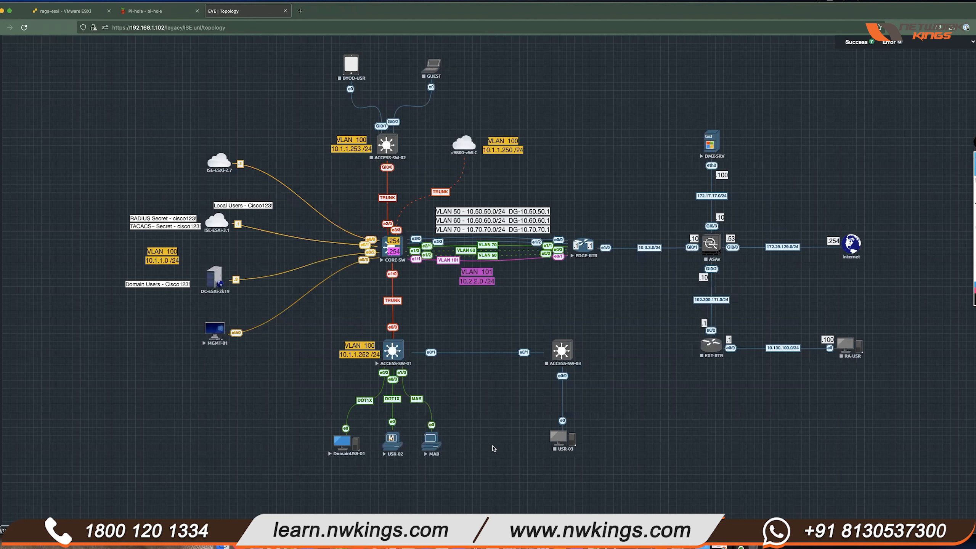
- Open and reposition the MAB console, then sign in to Windows 7 with the user's password
{"action": "left_click", "coordinate": [423, 437]}
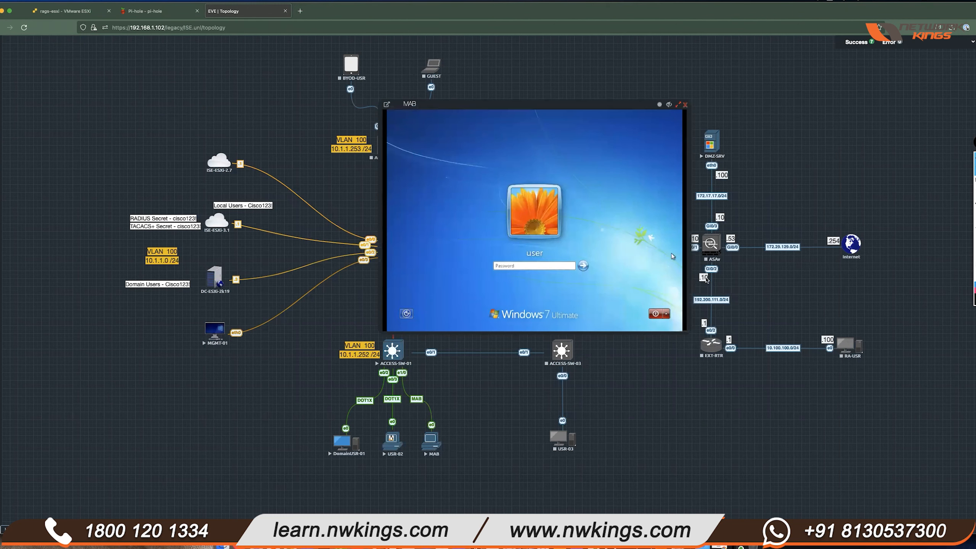
{"action": "left_click", "coordinate": [678, 104]}
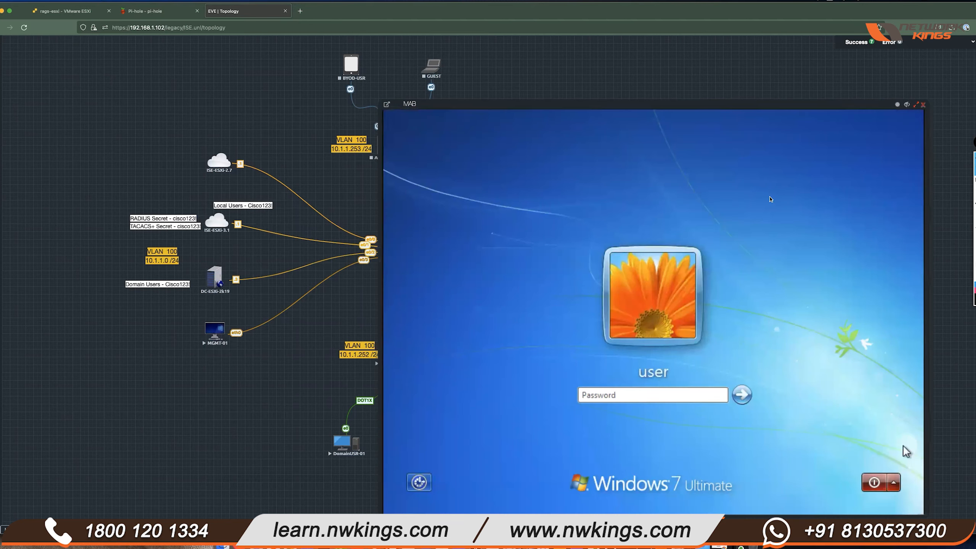
{"action": "left_click_drag", "start_coordinate": [682, 102], "coordinate": [571, 75]}
{"action": "type", "text": "Cisco123!"}
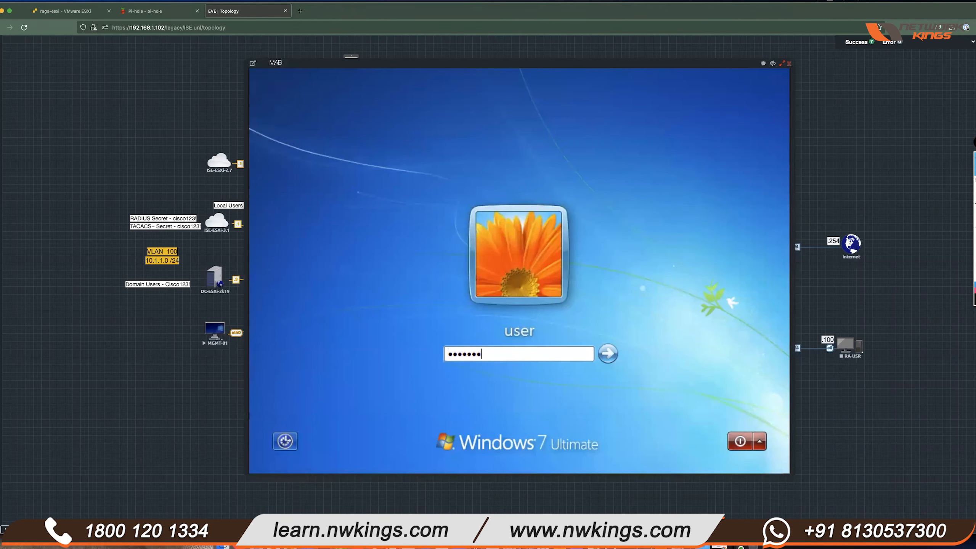
{"action": "key", "text": "Return"}
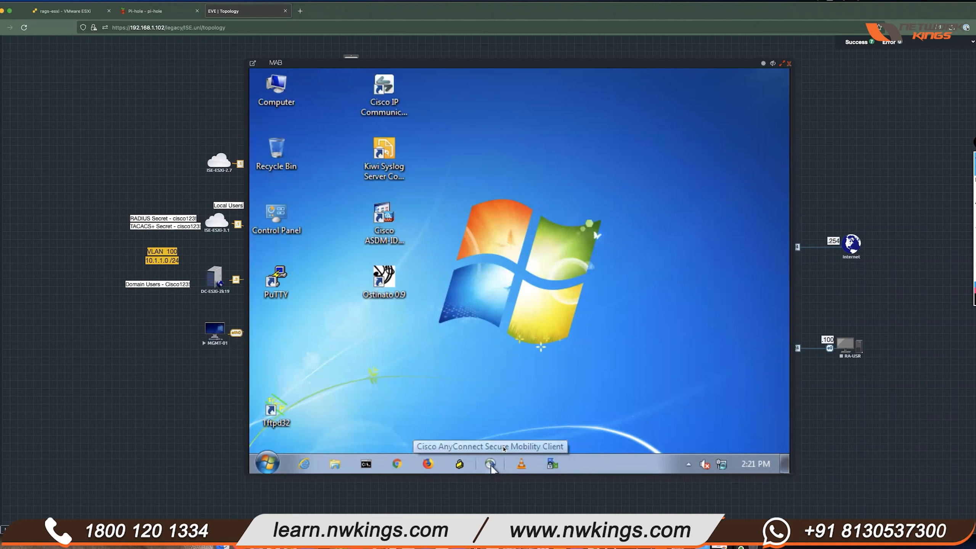
- Check the Local Area Connection's Authentication tab, leaving 802.1X off, and close the dialogs
{"action": "left_click", "coordinate": [724, 468]}
{"action": "left_click", "coordinate": [672, 451]}
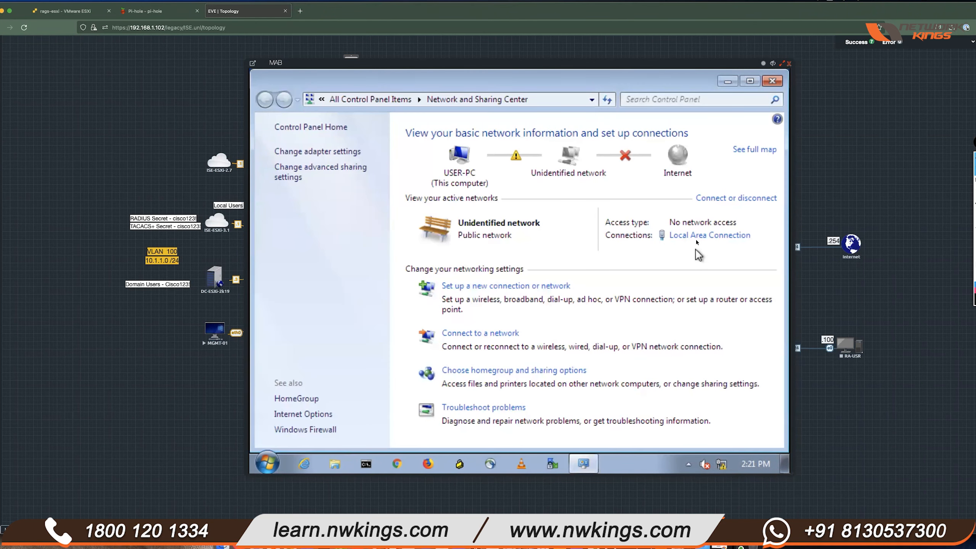
{"action": "left_click", "coordinate": [707, 235]}
{"action": "left_click", "coordinate": [435, 377]}
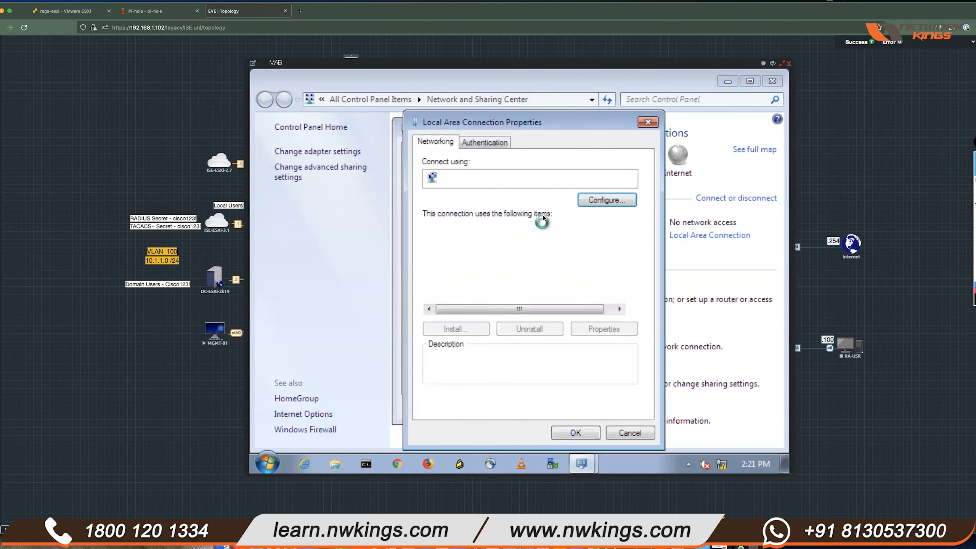
{"action": "left_click", "coordinate": [503, 145]}
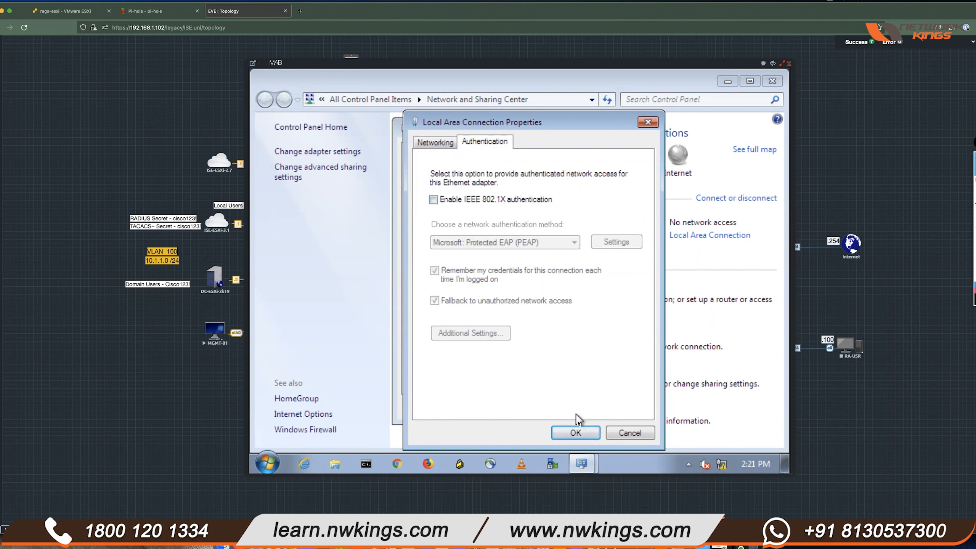
{"action": "left_click", "coordinate": [577, 432]}
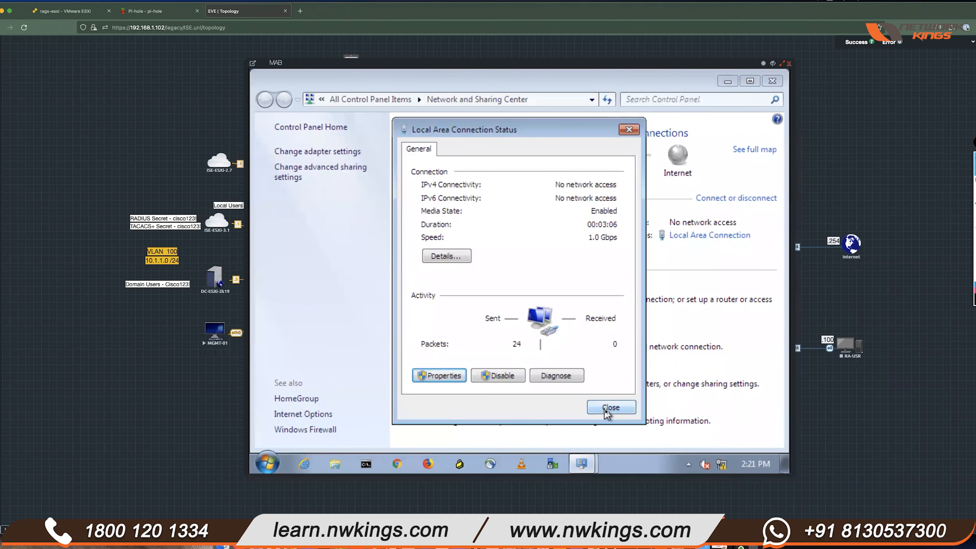
{"action": "left_click", "coordinate": [605, 408]}
- Enable the Local Area Connection adapter from the network adapters list
{"action": "left_click", "coordinate": [337, 152]}
{"action": "right_click", "coordinate": [336, 155]}
{"action": "left_click", "coordinate": [517, 286]}
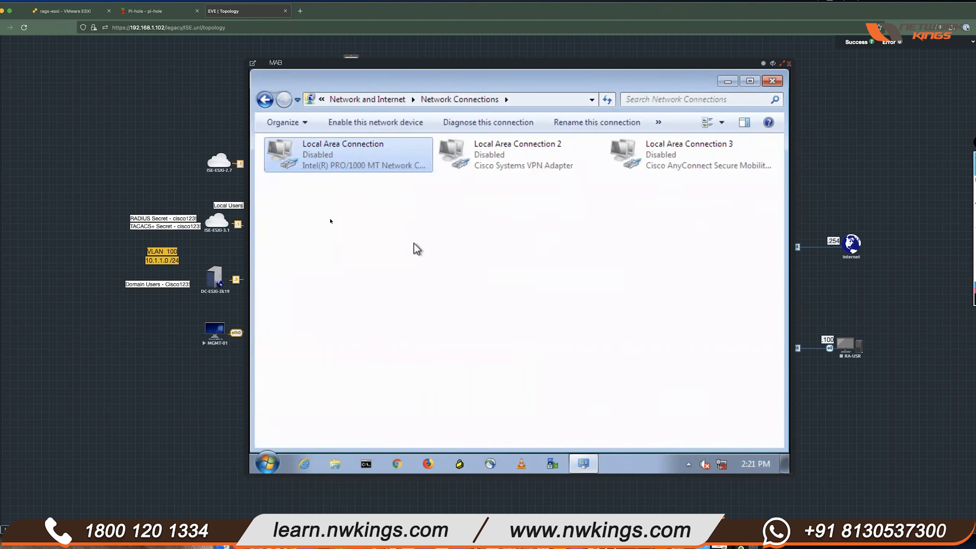
{"action": "right_click", "coordinate": [344, 162]}
{"action": "left_click", "coordinate": [386, 173]}
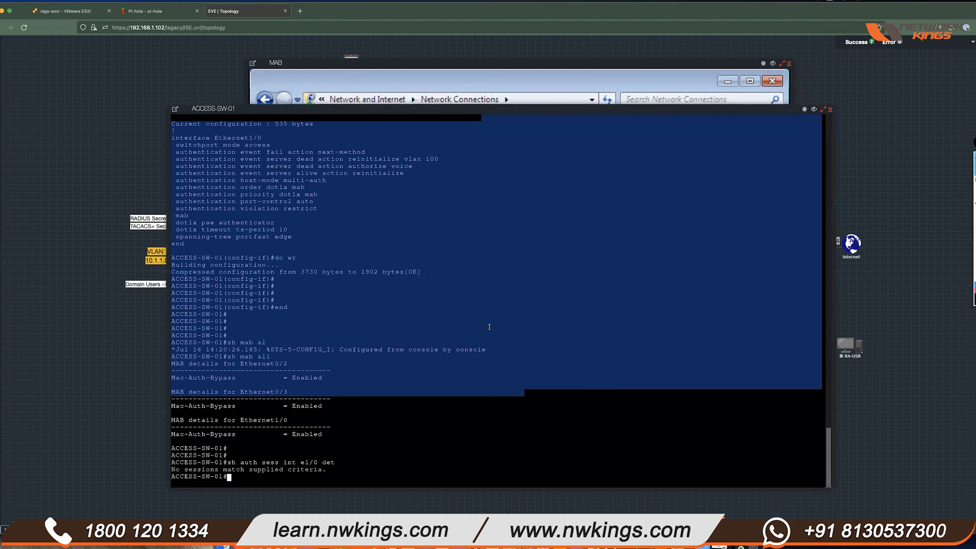
{"action": "left_click", "coordinate": [489, 326]}
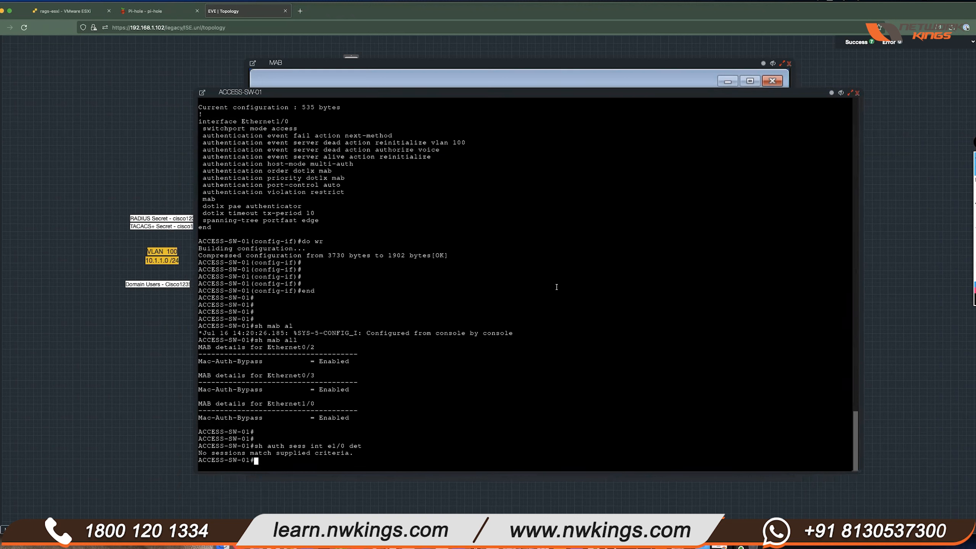
- Run 'sh auth sess' and point out the dot1x session on Et0/2
{"action": "key", "text": "Return"}
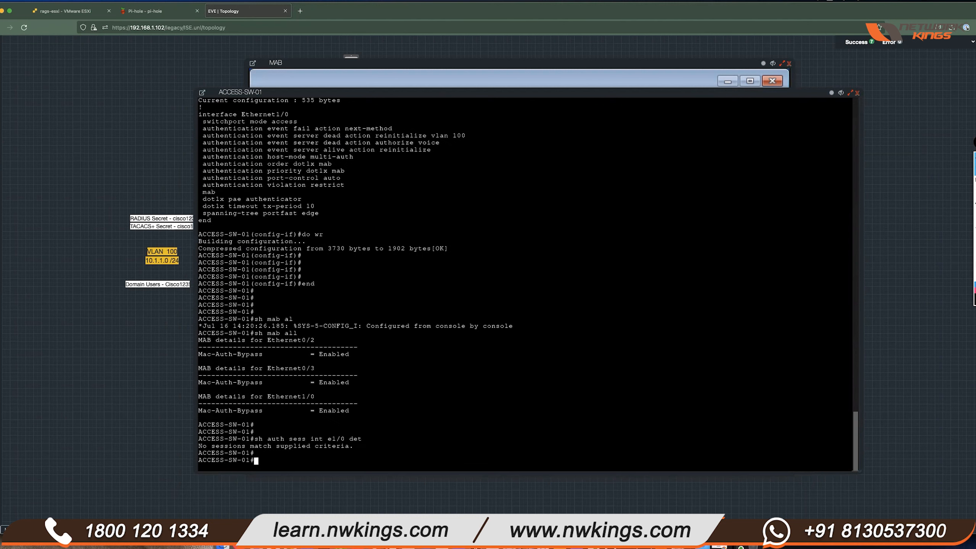
{"action": "key", "text": "Up"}
{"action": "key", "text": "Return"}
{"action": "key", "text": "Return"}
{"action": "key", "text": "Return"}
{"action": "key", "text": "Return"}
{"action": "type", "text": "sh auth sess int e"}
{"action": "key", "text": "BackSpace"}
{"action": "key", "text": "BackSpace"}
{"action": "key", "text": "BackSpace"}
{"action": "key", "text": "BackSpace"}
{"action": "key", "text": "BackSpace"}
{"action": "key", "text": "Return"}
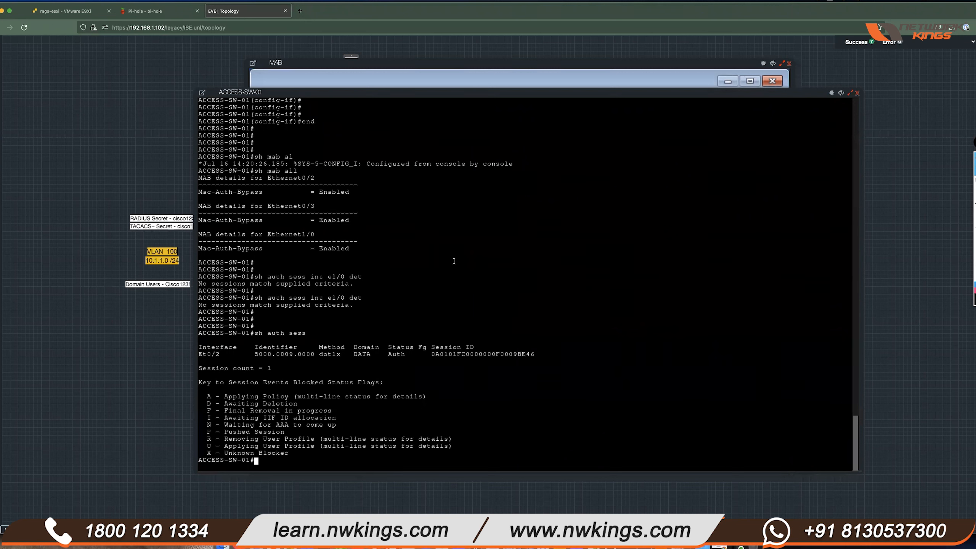
{"action": "left_click_drag", "start_coordinate": [223, 356], "coordinate": [198, 352]}
{"action": "left_click", "coordinate": [332, 354]}
{"action": "double_click", "coordinate": [332, 353]}
{"action": "left_click", "coordinate": [443, 334]}
- List the sessions again and page through the switch log buffer with 'sh logg'
{"action": "key", "text": "Up"}
{"action": "key", "text": "Return"}
{"action": "key", "text": "Return"}
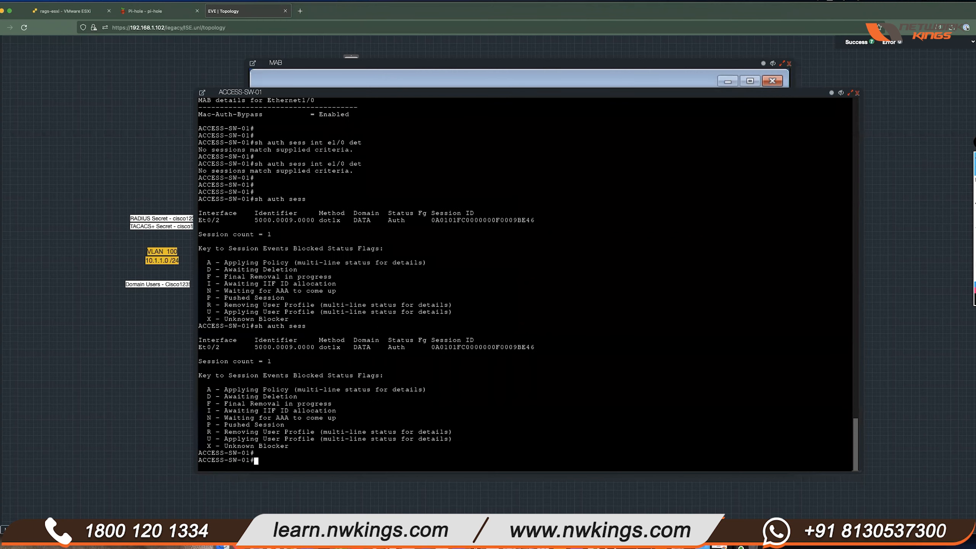
{"action": "key", "text": "Return"}
{"action": "type", "text": "sh logg"}
{"action": "key", "text": "Return"}
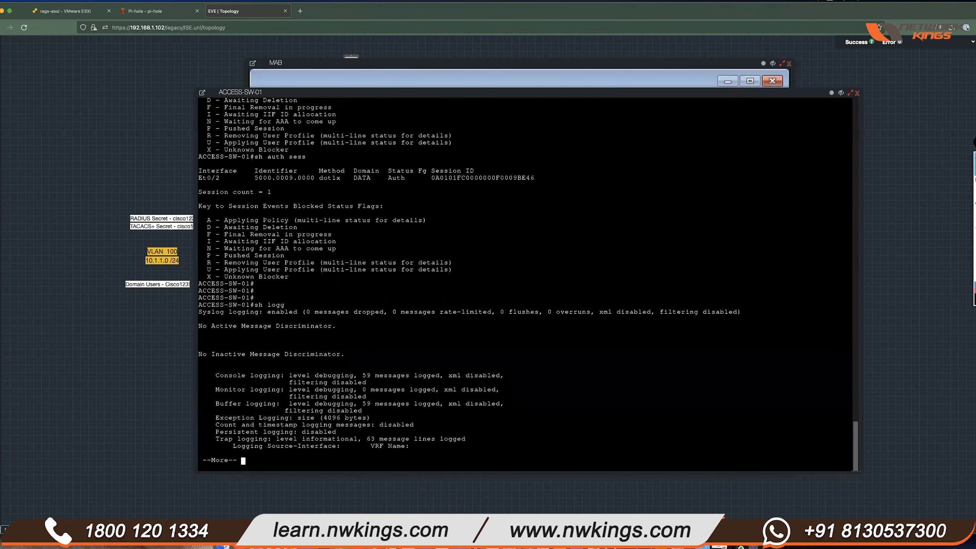
{"action": "key", "text": "space"}
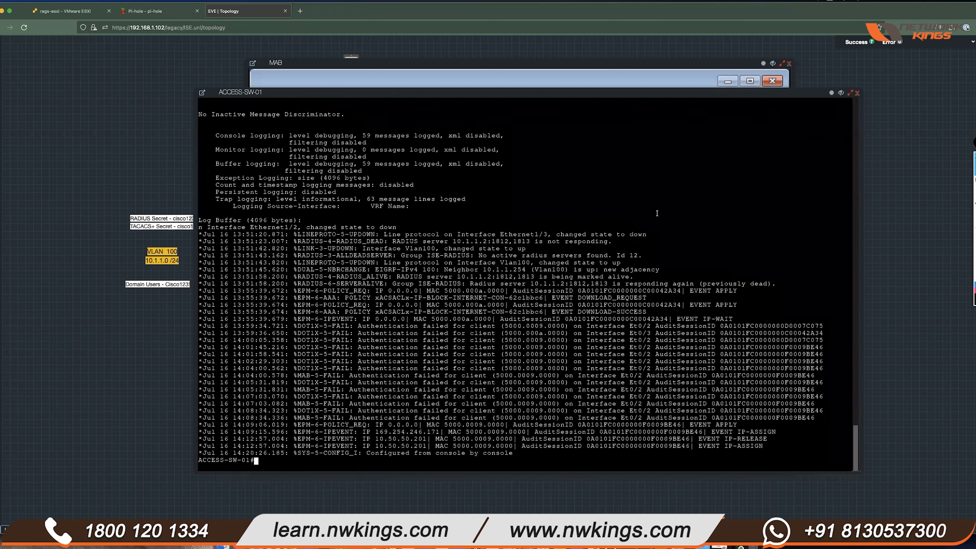
- Close the ZOC telnet terminal, confirming the prompt, and reopen the ACCESS-SW-01 console
{"action": "left_click", "coordinate": [841, 92]}
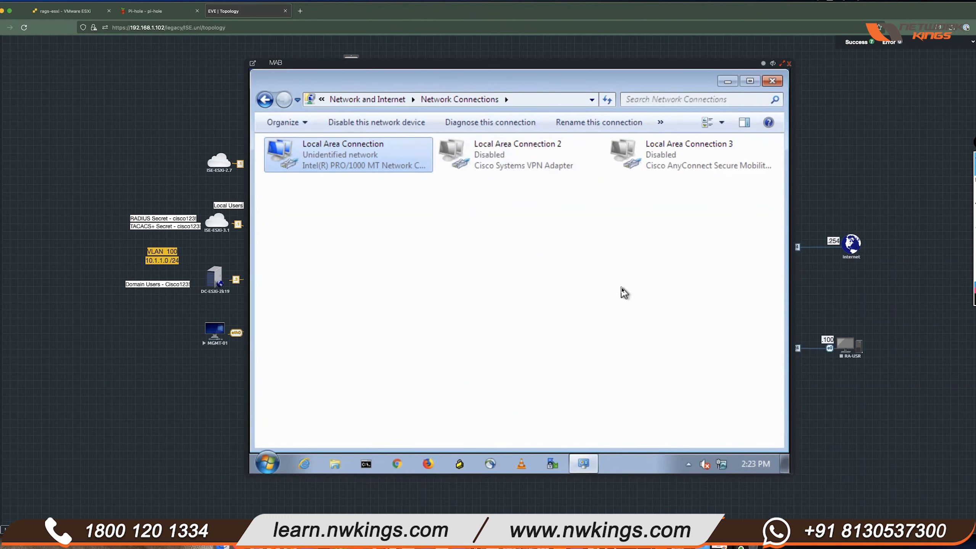
{"action": "left_click", "coordinate": [643, 546]}
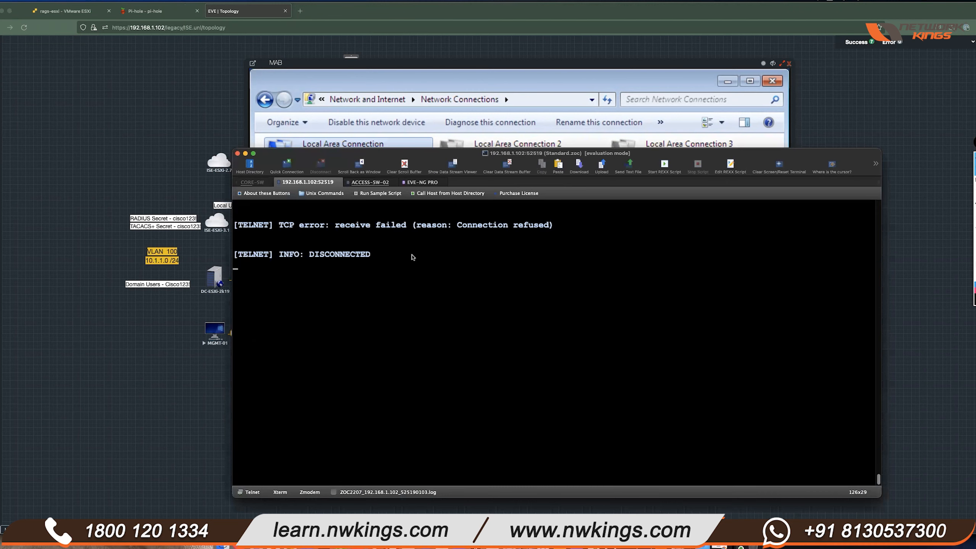
{"action": "left_click", "coordinate": [238, 154]}
{"action": "left_click", "coordinate": [508, 264]}
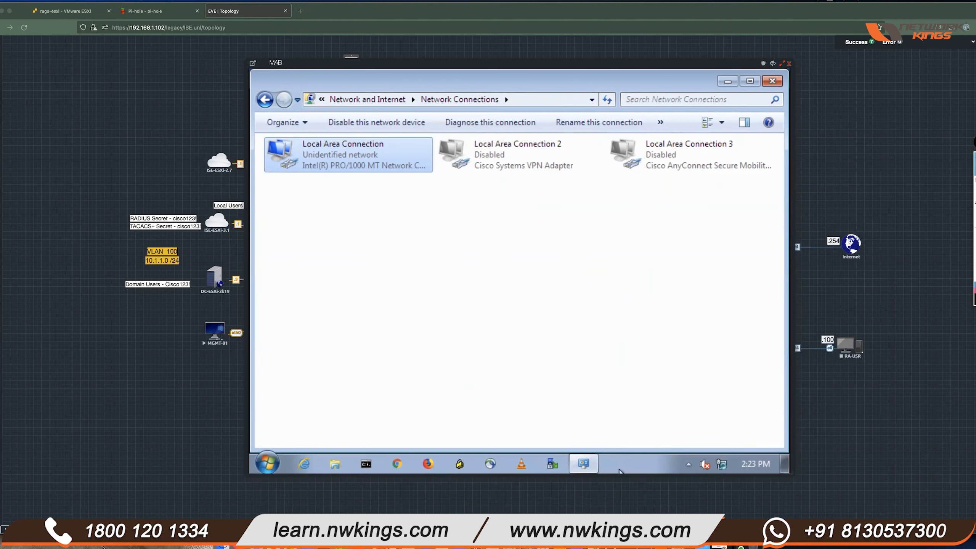
{"action": "left_click", "coordinate": [611, 530]}
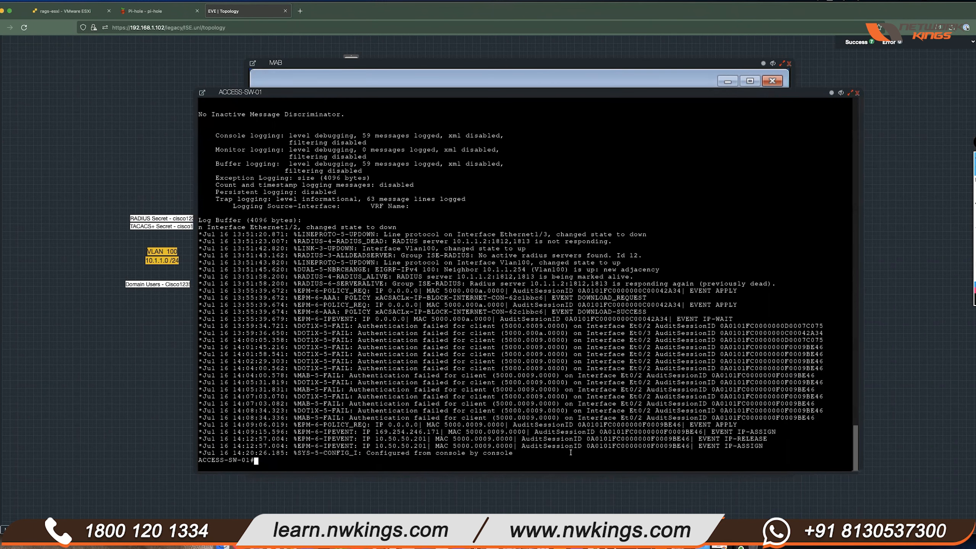
{"action": "key", "text": "Return"}
{"action": "key", "text": "Return"}
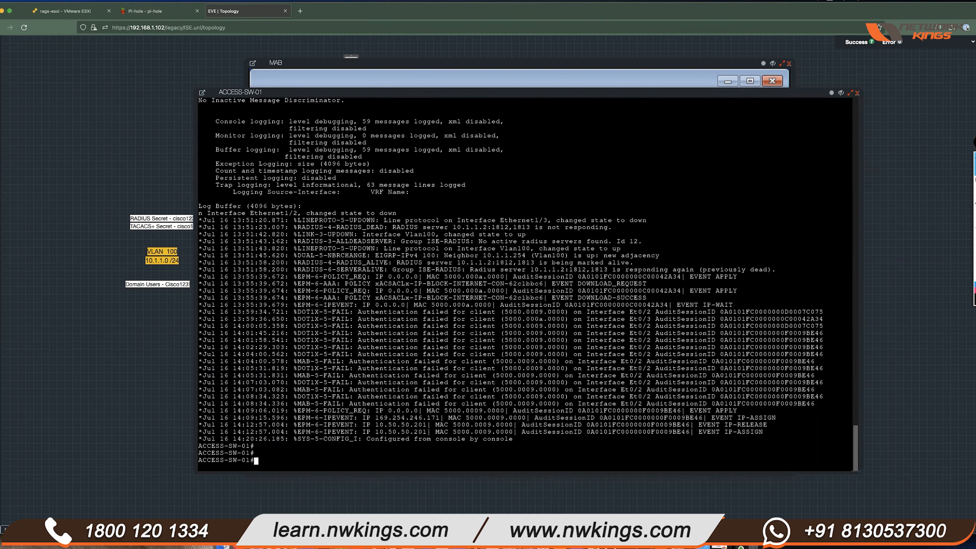
- Enter configuration mode for interface Ethernet1/0 with 'conf t' and 'int e1/0'
{"action": "type", "text": "conf t"}
{"action": "key", "text": "Return"}
{"action": "type", "text": "int e1/0"}
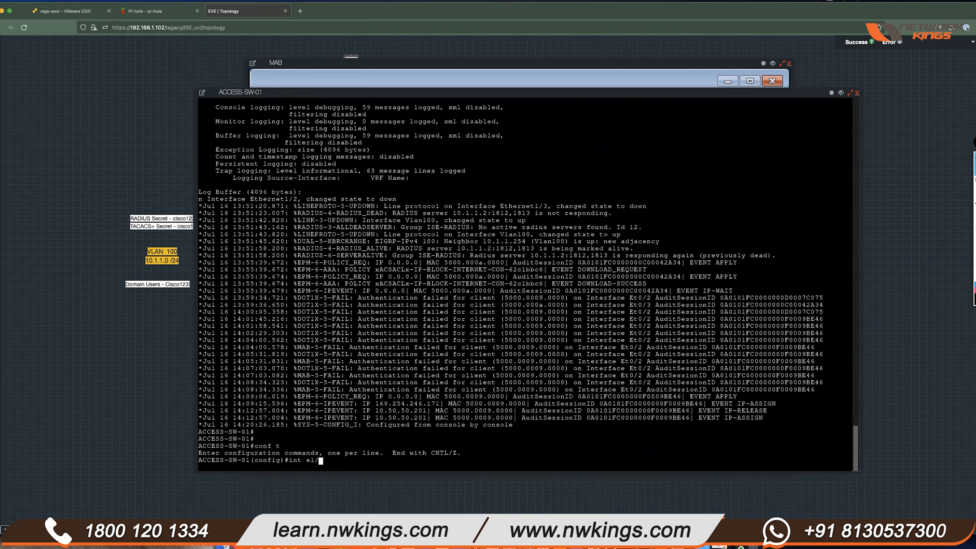
{"action": "key", "text": "Return"}
{"action": "key", "text": "Return"}
{"action": "key", "text": "Return"}
- List the 'authentication ?' options and type 'authentication control-direction in'
{"action": "type", "text": "authenti"}
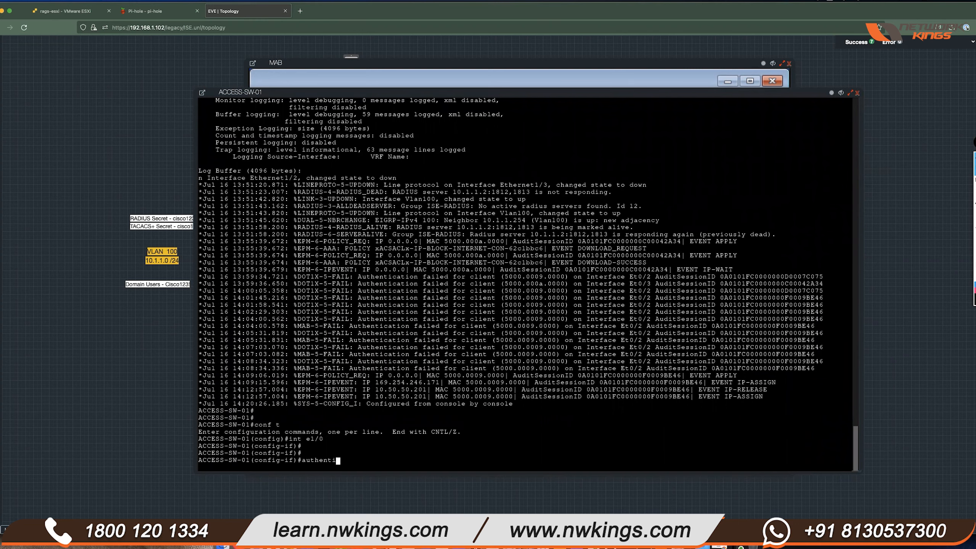
{"action": "type", "text": "cation ?"}
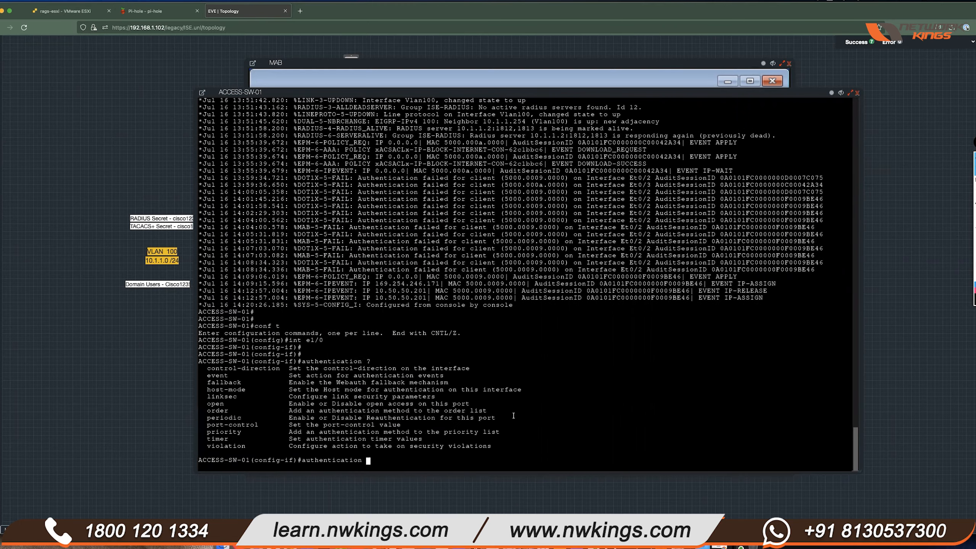
{"action": "left_click_drag", "start_coordinate": [206, 368], "coordinate": [280, 369]}
{"action": "type", "text": "control"}
{"action": "key", "text": "Tab"}
{"action": "type", "text": "in"}
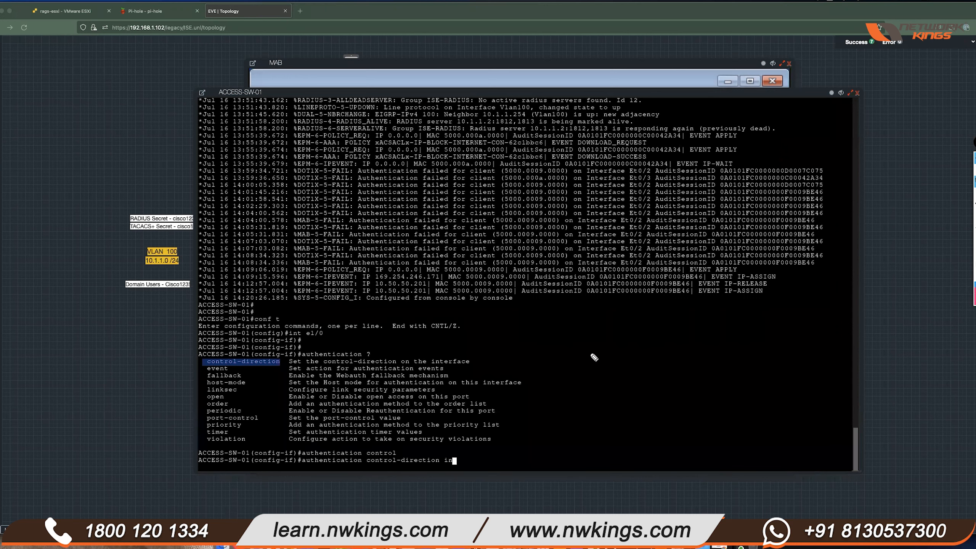
{"action": "mouse_move", "coordinate": [585, 334]}
{"action": "left_mouse_down"}
{"action": "mouse_move", "coordinate": [593, 362]}
{"action": "mouse_move", "coordinate": [580, 365]}
{"action": "left_mouse_up"}
{"action": "mouse_move", "coordinate": [593, 354]}
{"action": "left_mouse_down"}
{"action": "mouse_move", "coordinate": [605, 362]}
{"action": "mouse_move", "coordinate": [653, 321]}
{"action": "mouse_move", "coordinate": [694, 317]}
{"action": "mouse_move", "coordinate": [657, 324]}
{"action": "mouse_move", "coordinate": [717, 329]}
{"action": "mouse_move", "coordinate": [732, 313]}
{"action": "mouse_move", "coordinate": [732, 322]}
{"action": "mouse_move", "coordinate": [663, 340]}
{"action": "mouse_move", "coordinate": [674, 370]}
{"action": "mouse_move", "coordinate": [691, 369]}
{"action": "left_mouse_up"}
{"action": "left_click_drag", "start_coordinate": [611, 329], "coordinate": [690, 316]}
{"action": "left_click_drag", "start_coordinate": [584, 324], "coordinate": [680, 308]}
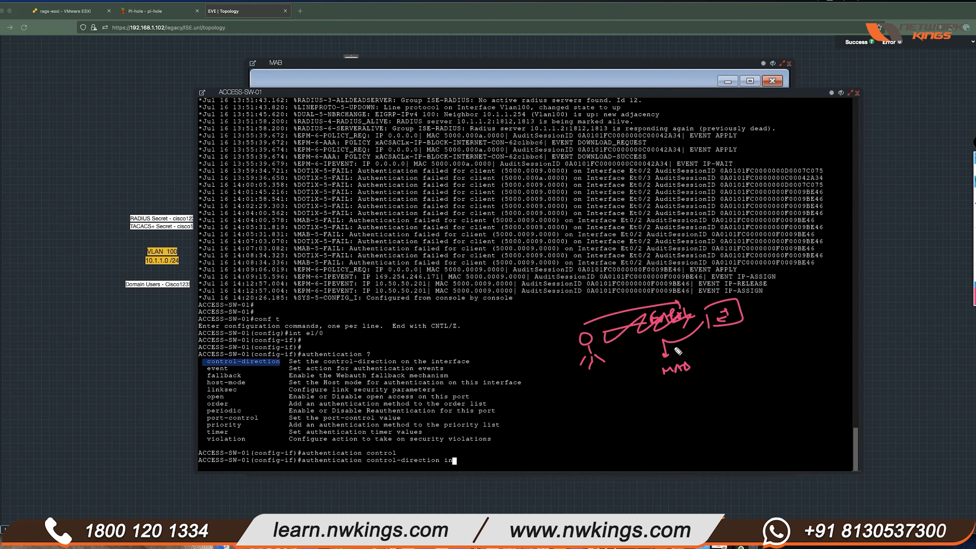
{"action": "left_click_drag", "start_coordinate": [686, 368], "coordinate": [681, 371]}
- Apply authentication control-direction in on ACCESS-SW-01's Ethernet1/0
{"action": "left_click", "coordinate": [974, 268]}
{"action": "left_click", "coordinate": [602, 376]}
{"action": "key", "text": "Return"}
{"action": "key", "text": "Return"}
{"action": "key", "text": "Return"}
{"action": "key", "text": "Return"}
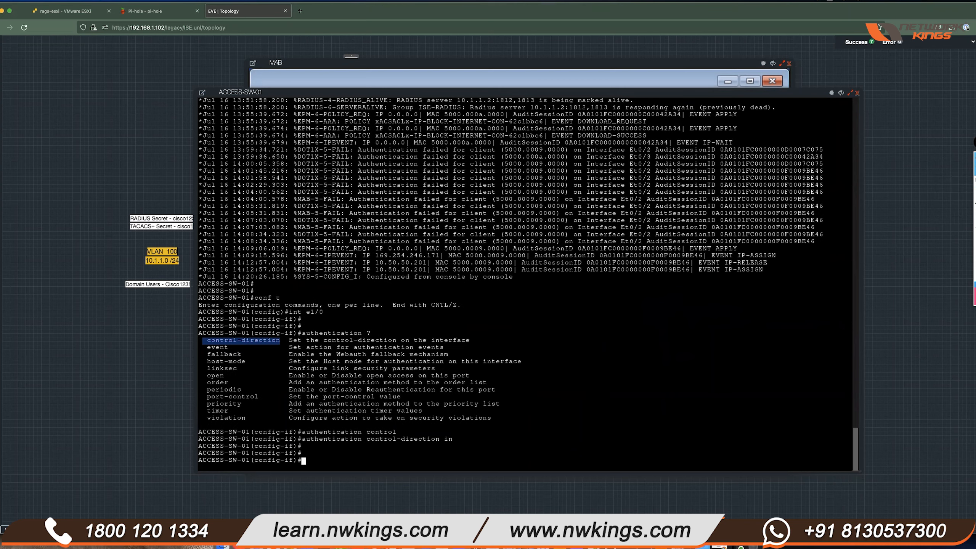
- Shut down Ethernet1/0 with shut, then re-enable it with no shut
{"action": "type", "text": "shut"}
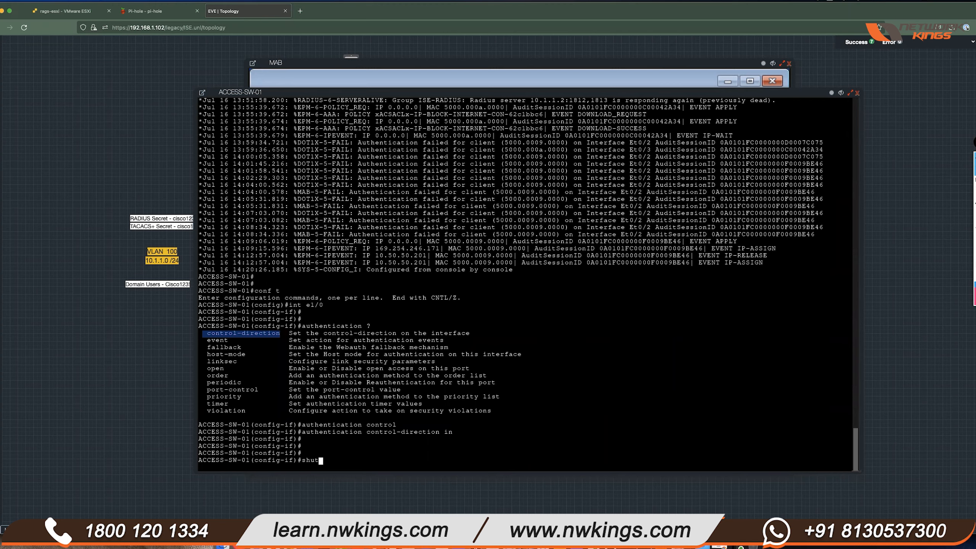
{"action": "key", "text": "Return"}
{"action": "key", "text": "Return"}
{"action": "key", "text": "Return"}
{"action": "key", "text": "Return"}
{"action": "key", "text": "Return"}
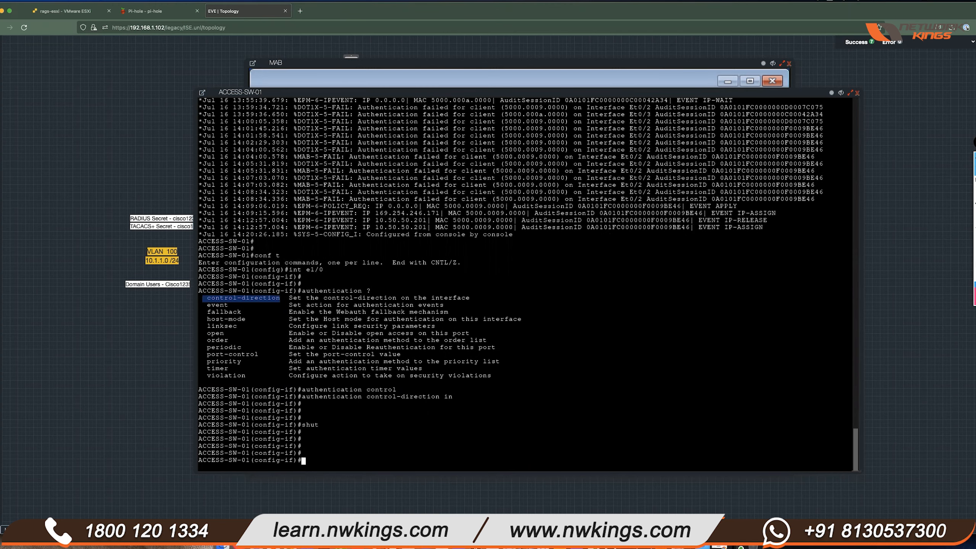
{"action": "key", "text": "Return"}
{"action": "key", "text": "Return"}
{"action": "key", "text": "Return"}
{"action": "type", "text": "no shut"}
{"action": "key", "text": "Return"}
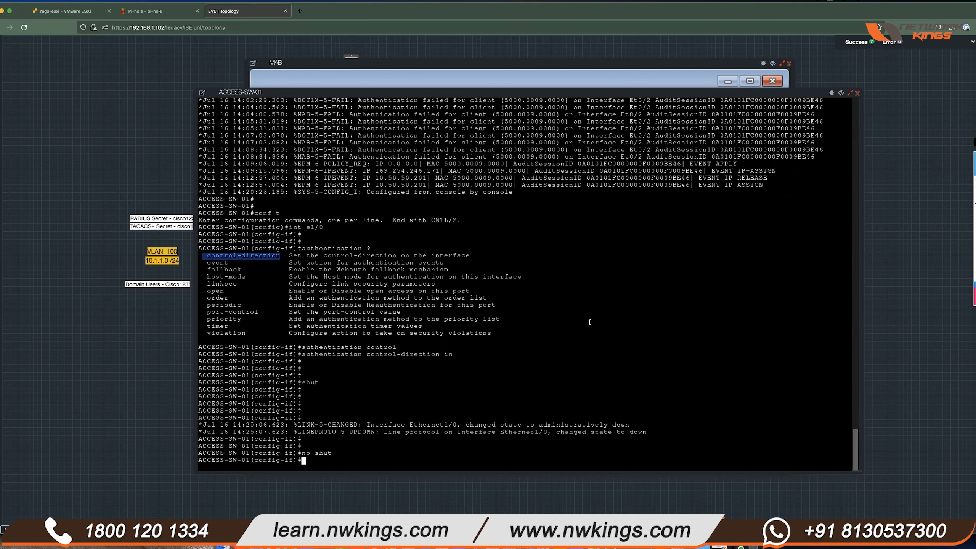
{"action": "key", "text": "Return"}
{"action": "key", "text": "Return"}
{"action": "key", "text": "Return"}
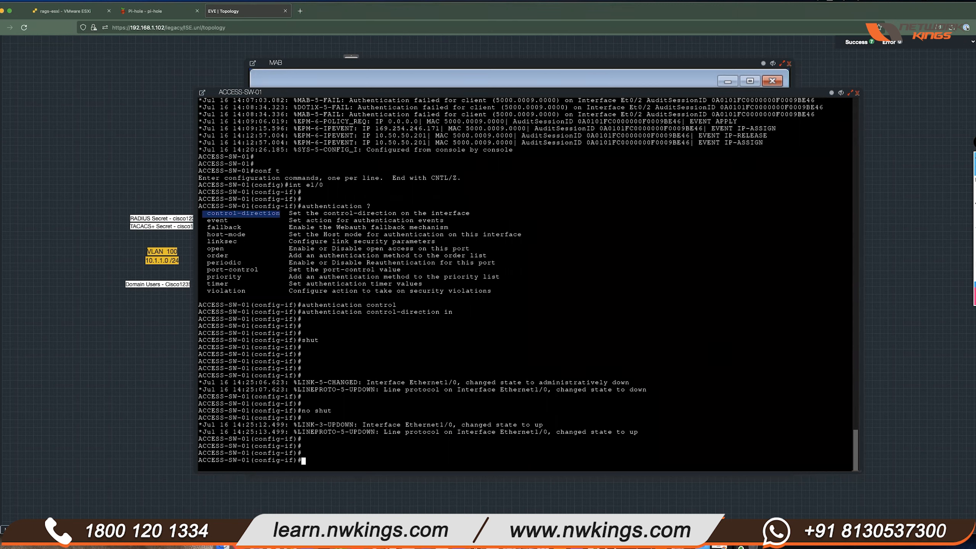
- Disable the MAB PC's Local Area Connection, then enable it again
{"action": "left_click", "coordinate": [480, 63]}
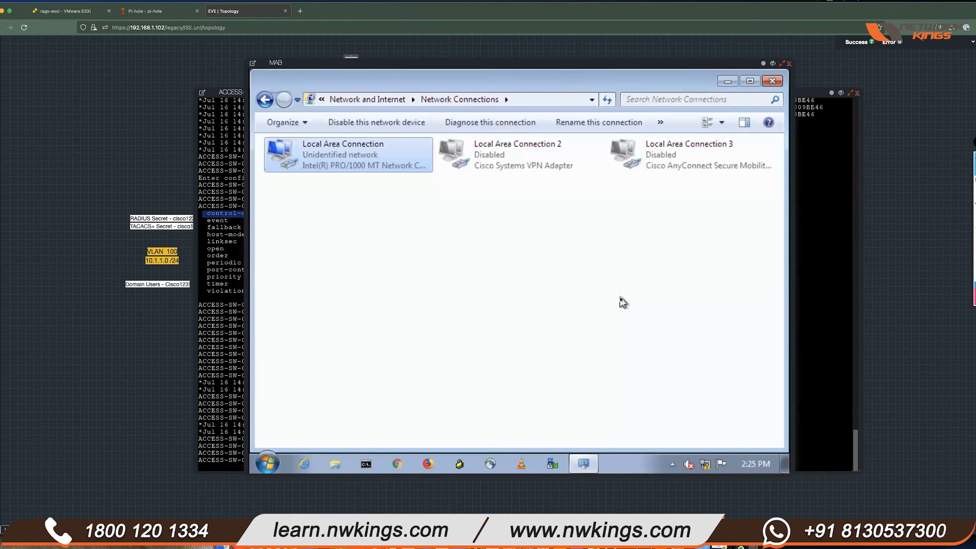
{"action": "right_click", "coordinate": [372, 167]}
{"action": "left_click", "coordinate": [554, 254]}
{"action": "right_click", "coordinate": [352, 155]}
{"action": "left_click", "coordinate": [405, 163]}
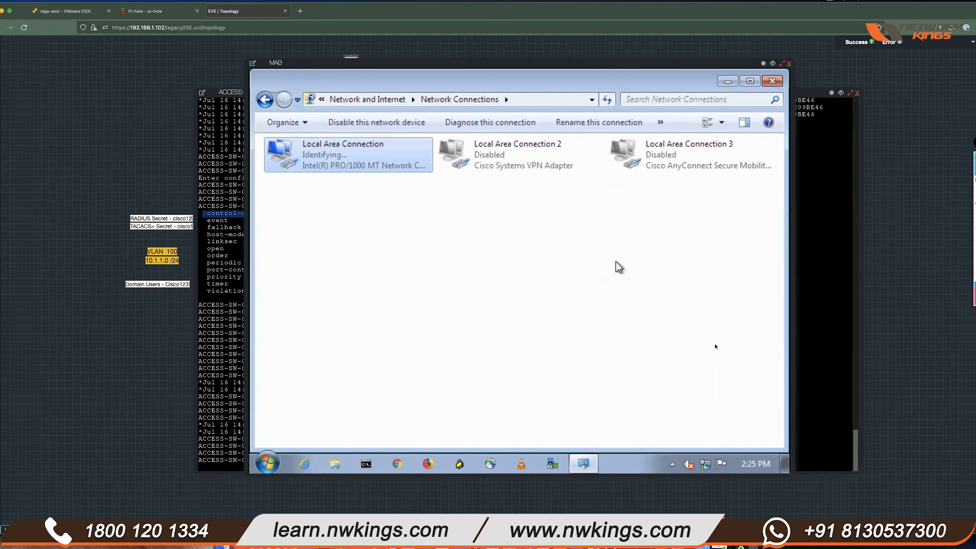
{"action": "left_click", "coordinate": [847, 310]}
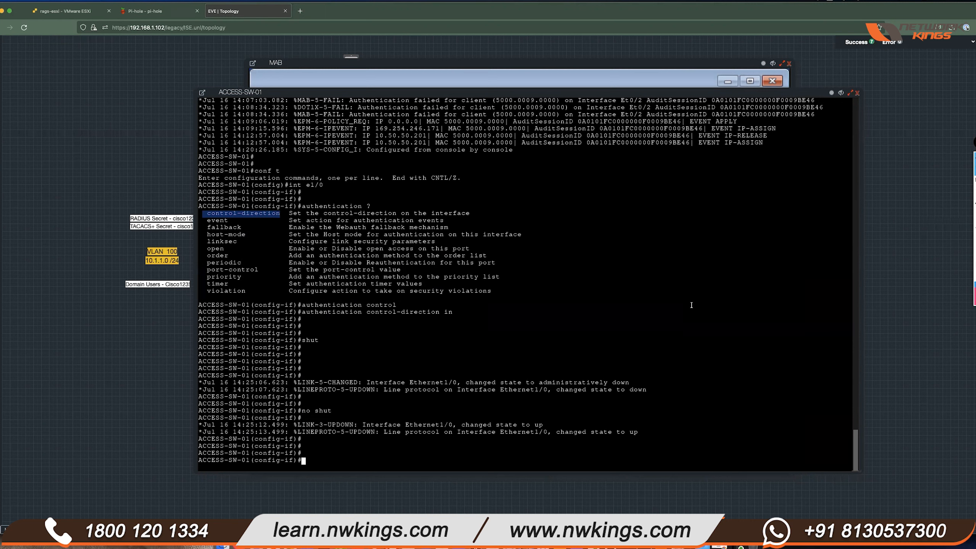
- Show Ethernet1/0's running config with do sh run int e1/0 and highlight the DOT1X and MAB failure lines
{"action": "type", "text": "sh run int e1/0"}
{"action": "key", "text": "Return"}
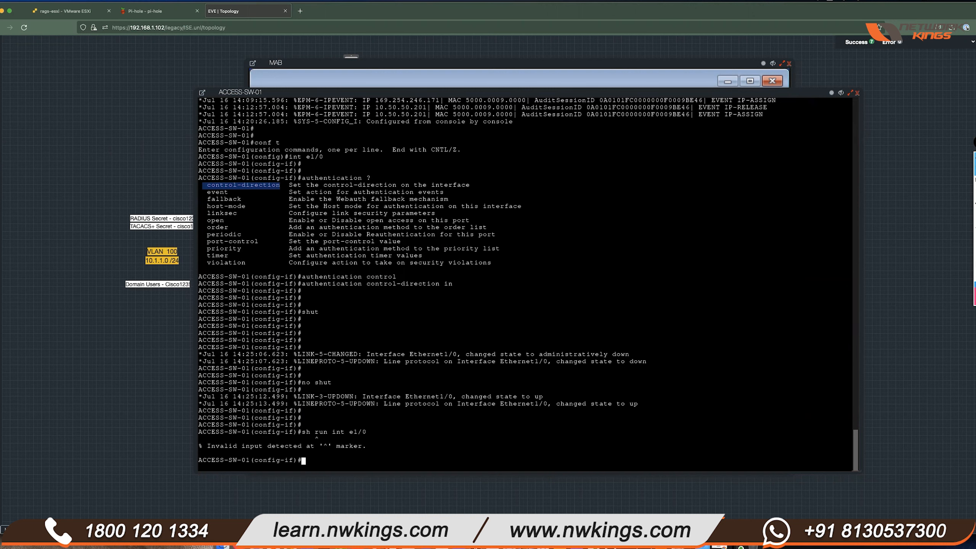
{"action": "type", "text": "do sh run int e1/0"}
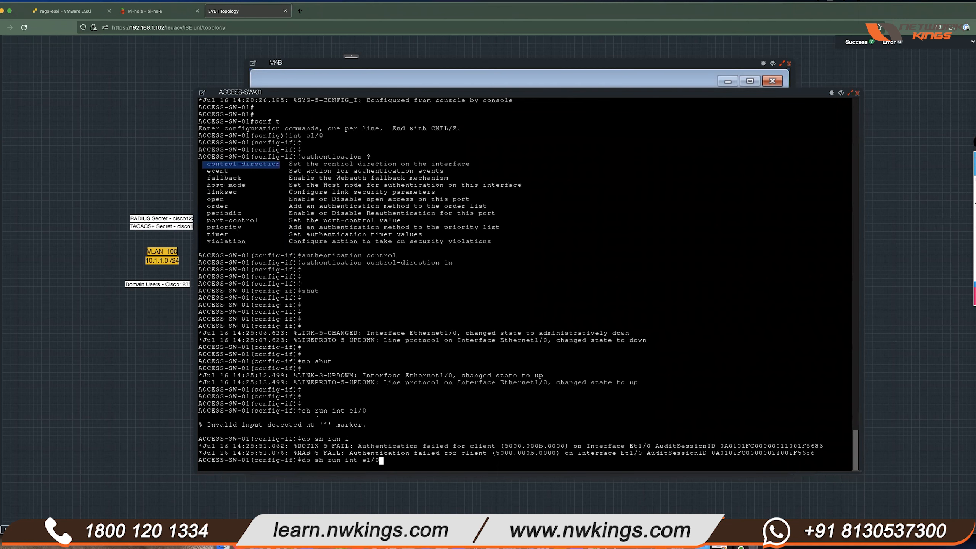
{"action": "key", "text": "Return"}
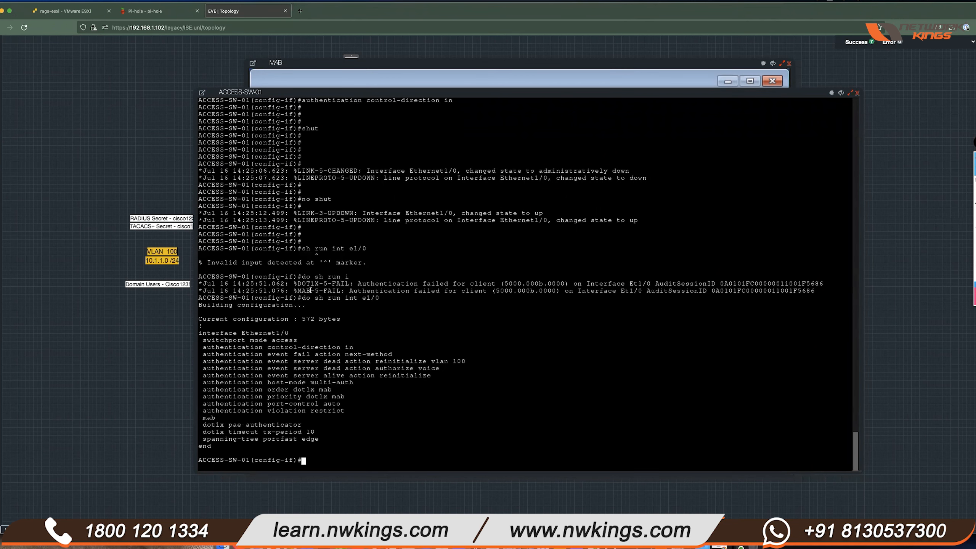
{"action": "left_click_drag", "start_coordinate": [295, 283], "coordinate": [735, 284]}
{"action": "left_click_drag", "start_coordinate": [816, 288], "coordinate": [823, 283]}
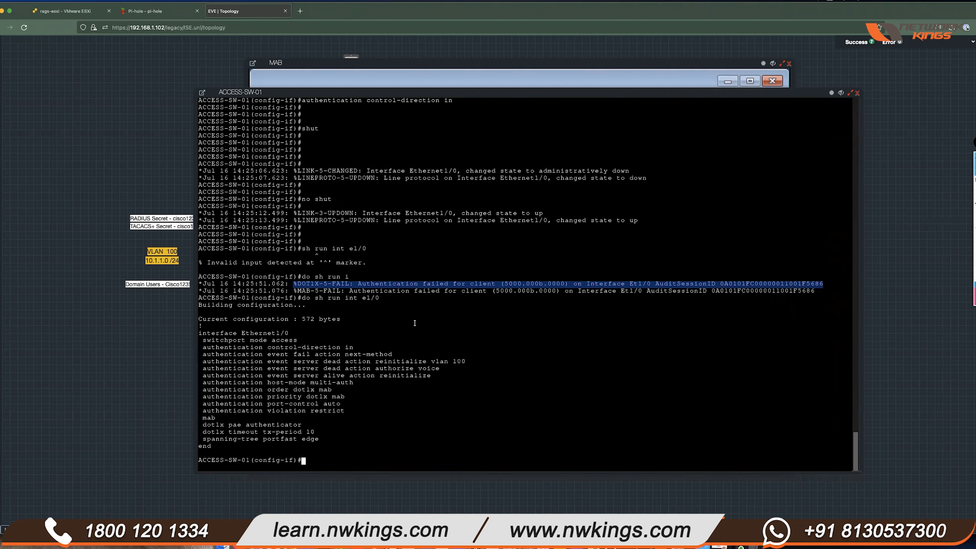
{"action": "left_click", "coordinate": [293, 292]}
{"action": "left_click_drag", "start_coordinate": [294, 290], "coordinate": [817, 291]}
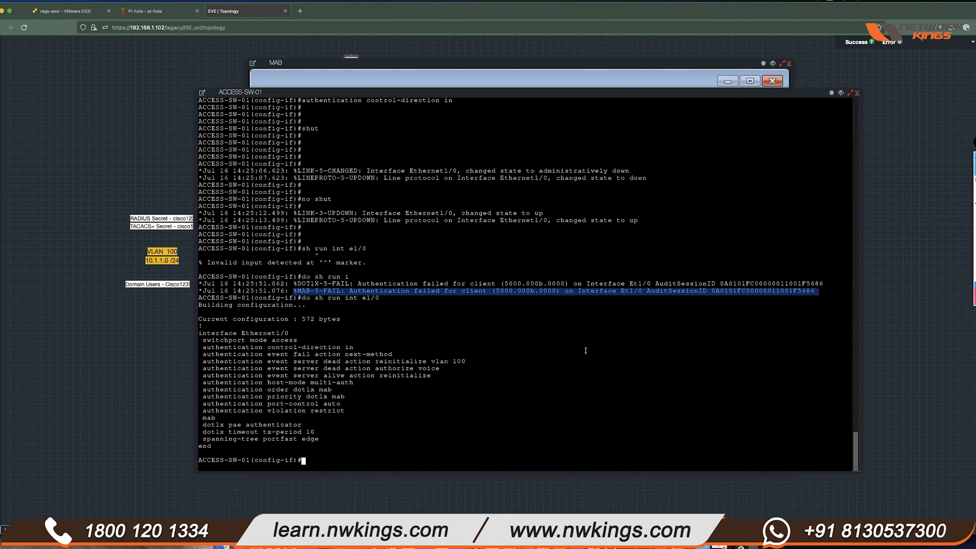
- Leave config mode and show Ethernet1/0's authentication session details, highlighting Unauthorized
{"action": "type", "text": "end"}
{"action": "key", "text": "Return"}
{"action": "key", "text": "Return"}
{"action": "key", "text": "Return"}
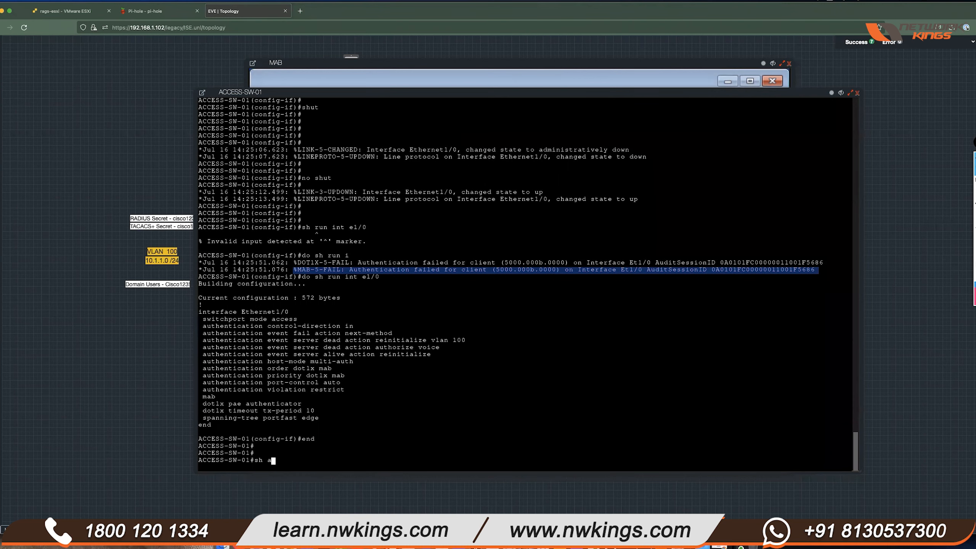
{"action": "type", "text": "sh auth sess int e1/0 e"}
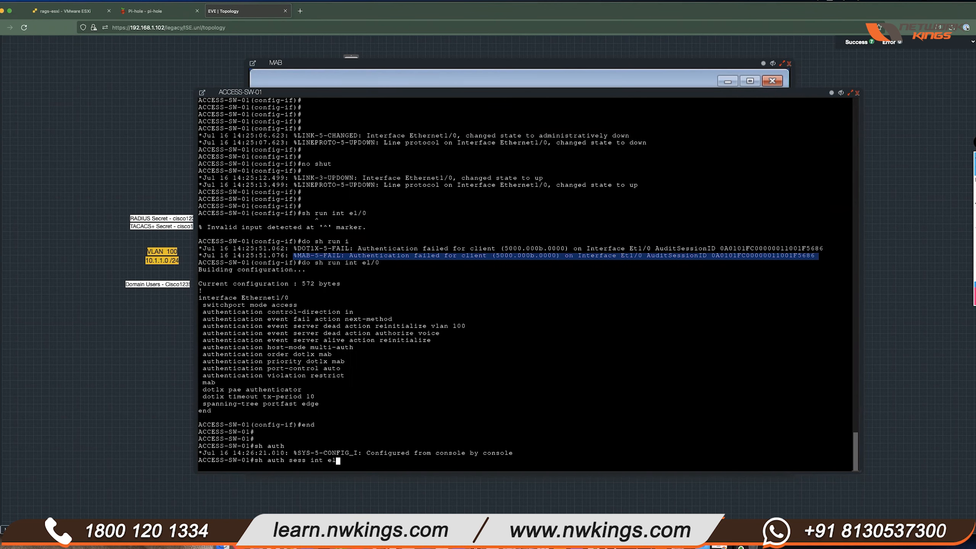
{"action": "type", "text": "et"}
{"action": "key", "text": "Return"}
{"action": "left_click_drag", "start_coordinate": [353, 333], "coordinate": [258, 333]}
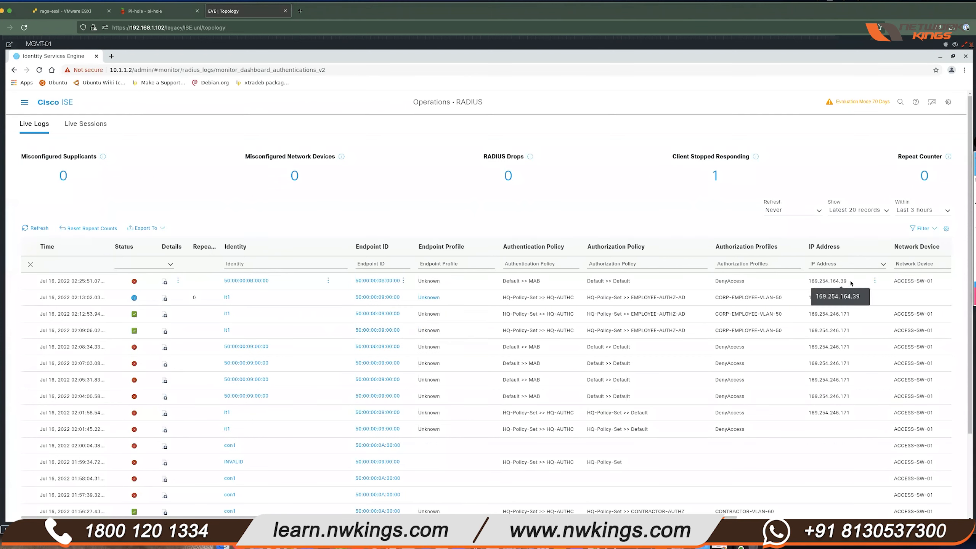
- Inspect the newest live-log entry for 50:00:00:0B:00:00, confirming it hit Default >> MAB with DenyAccess
{"action": "left_click_drag", "start_coordinate": [757, 283], "coordinate": [656, 283]}
{"action": "left_click_drag", "start_coordinate": [488, 281], "coordinate": [225, 281]}
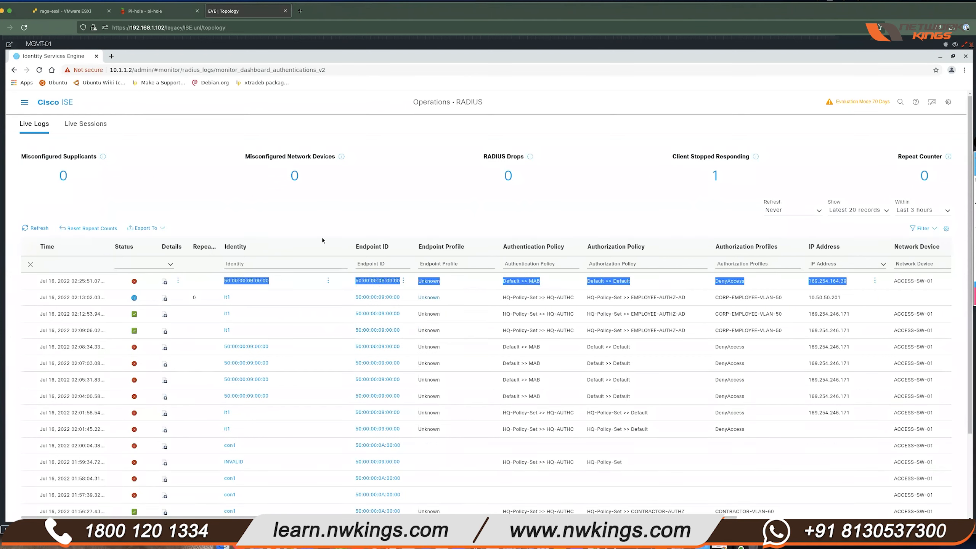
{"action": "left_click", "coordinate": [440, 186]}
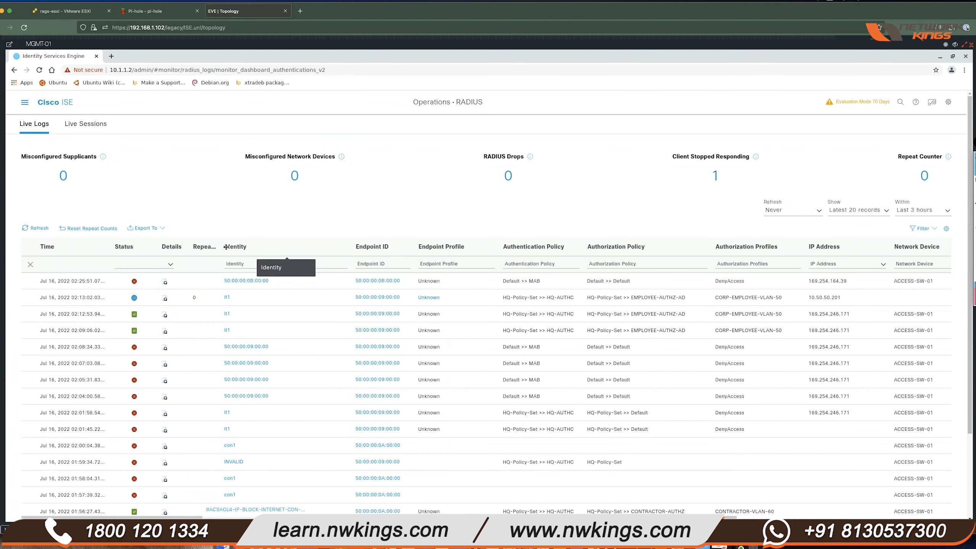
{"action": "left_click_drag", "start_coordinate": [277, 282], "coordinate": [225, 282]}
{"action": "left_click", "coordinate": [407, 173]}
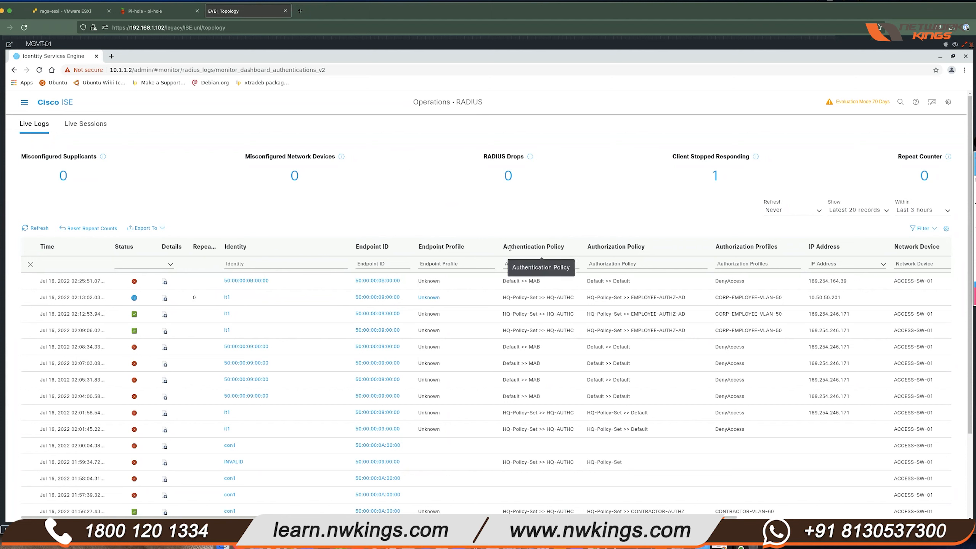
{"action": "left_click_drag", "start_coordinate": [541, 281], "coordinate": [529, 281]}
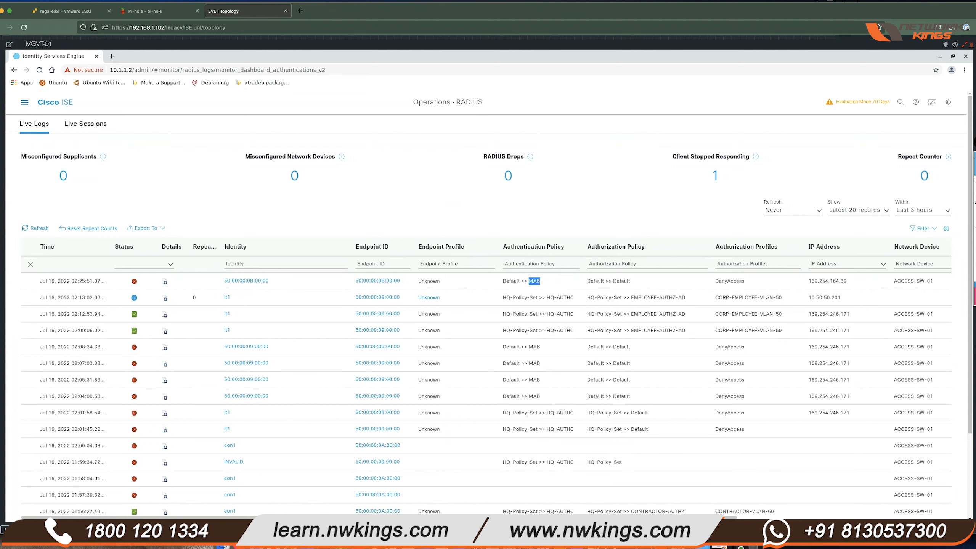
{"action": "left_click", "coordinate": [24, 102]}
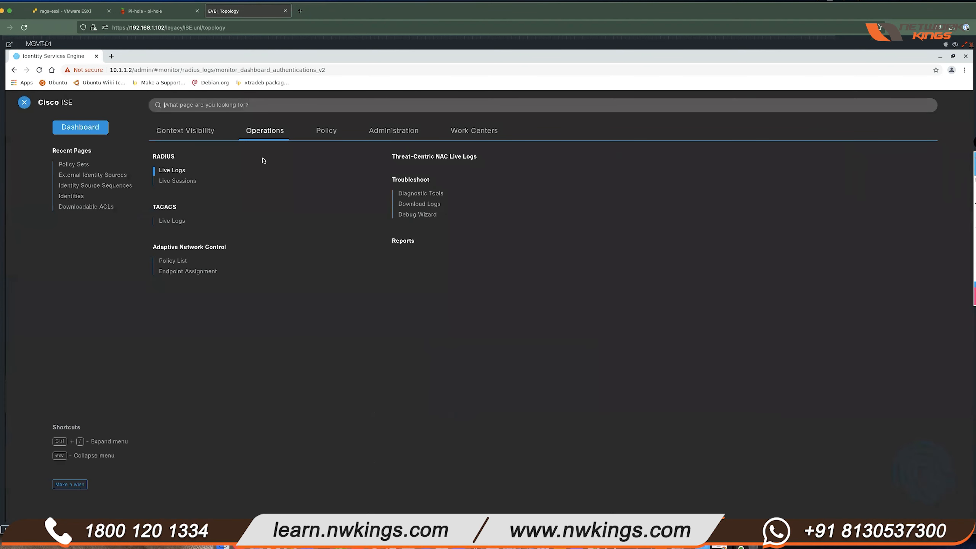
- Open the Default policy set and expand its Authentication Policy rules
{"action": "left_click", "coordinate": [324, 130]}
{"action": "left_click", "coordinate": [167, 157]}
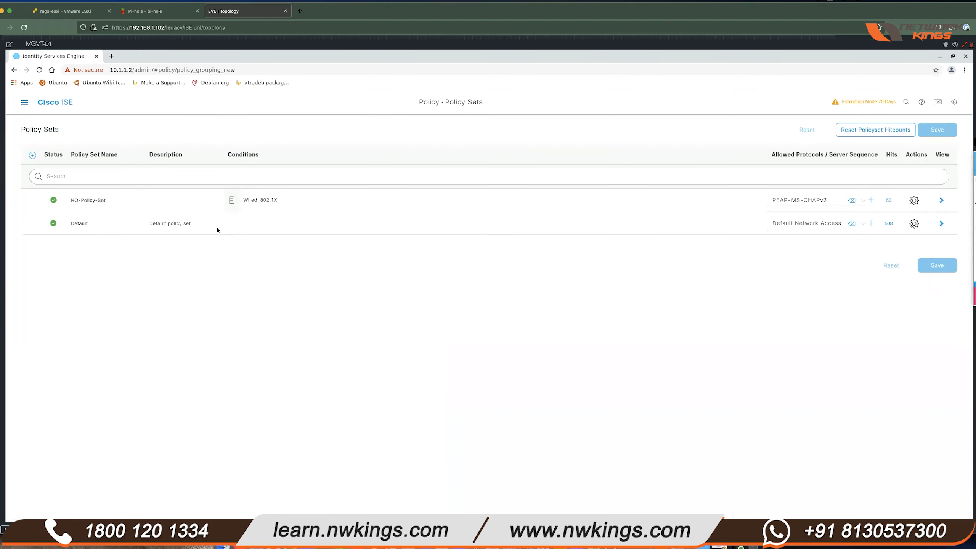
{"action": "left_click", "coordinate": [940, 224]}
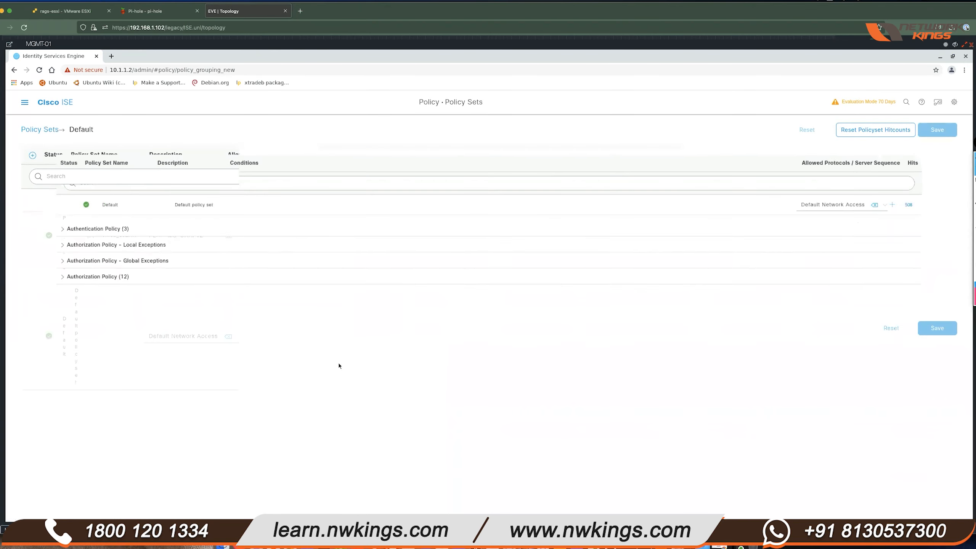
{"action": "left_click", "coordinate": [36, 230]}
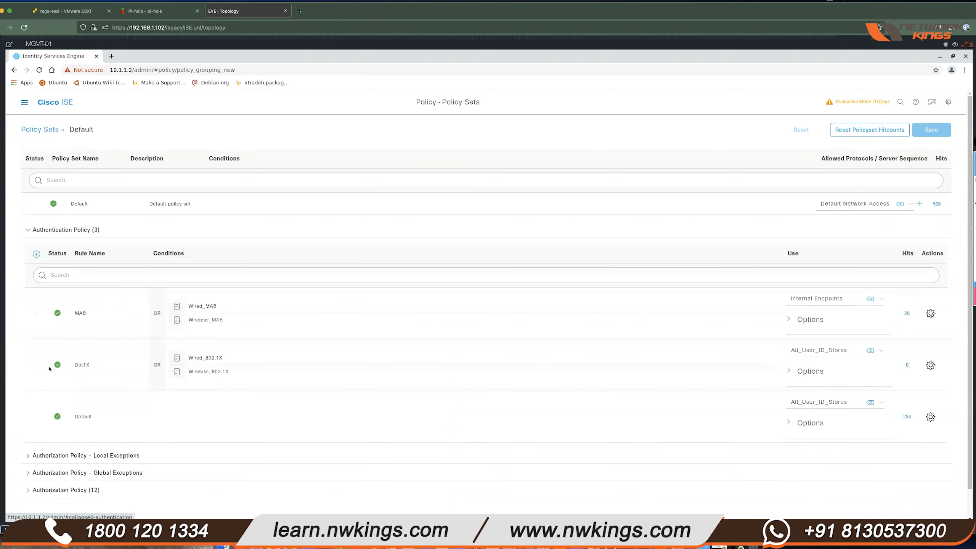
- Set the MAB rule's 'If User not found' option to REJECT and save the policy set
{"action": "mouse_move", "coordinate": [235, 320]}
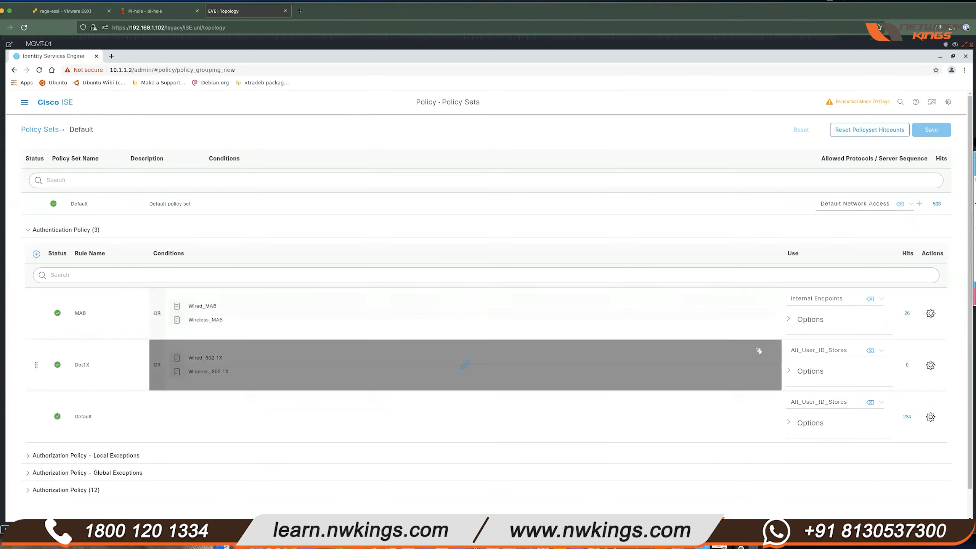
{"action": "left_click", "coordinate": [790, 319]}
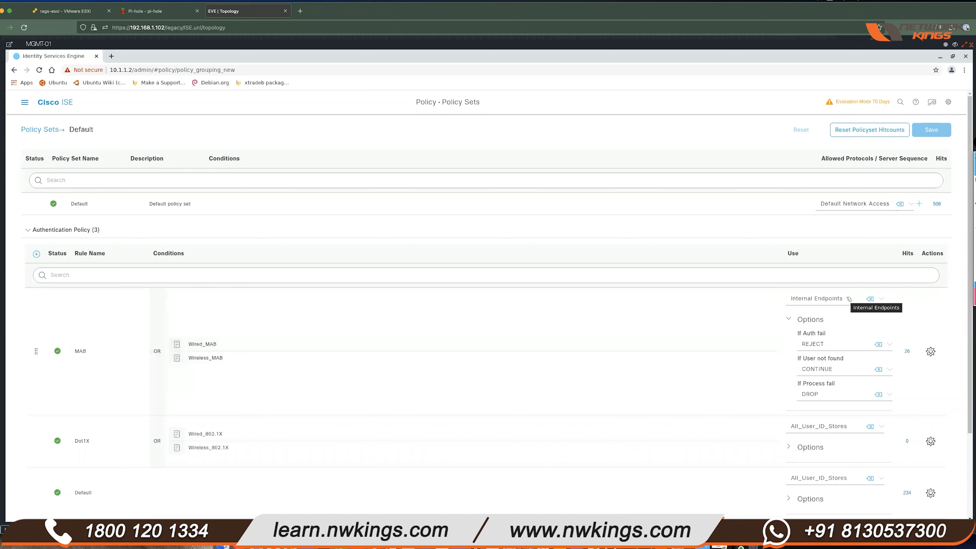
{"action": "scroll", "coordinate": [895, 477], "scroll_direction": "down", "scroll_amount": 3}
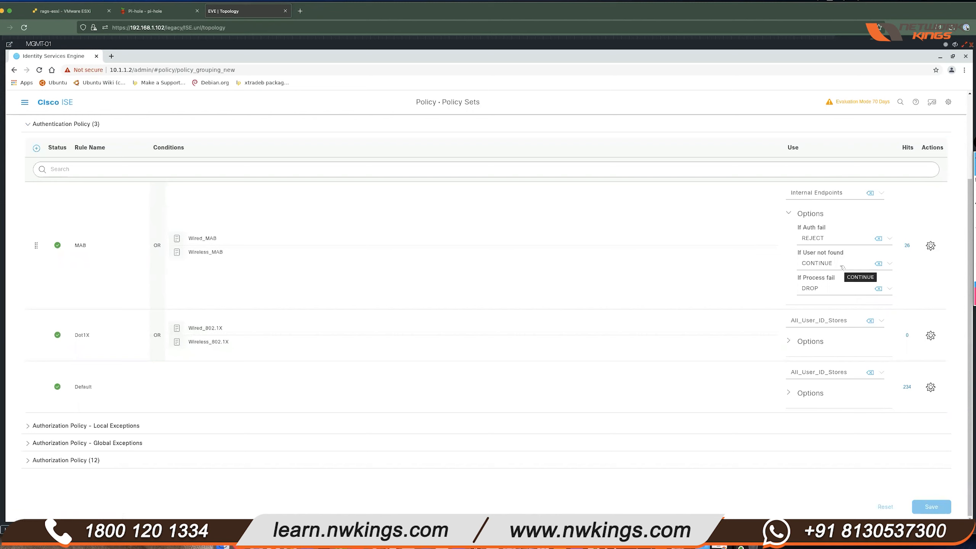
{"action": "left_click_drag", "start_coordinate": [801, 253], "coordinate": [845, 261]}
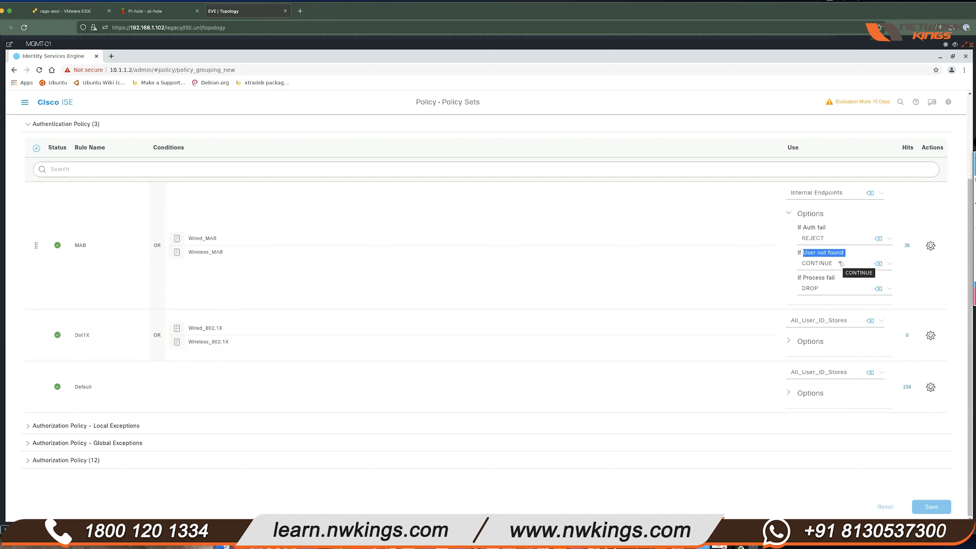
{"action": "left_click", "coordinate": [889, 265]}
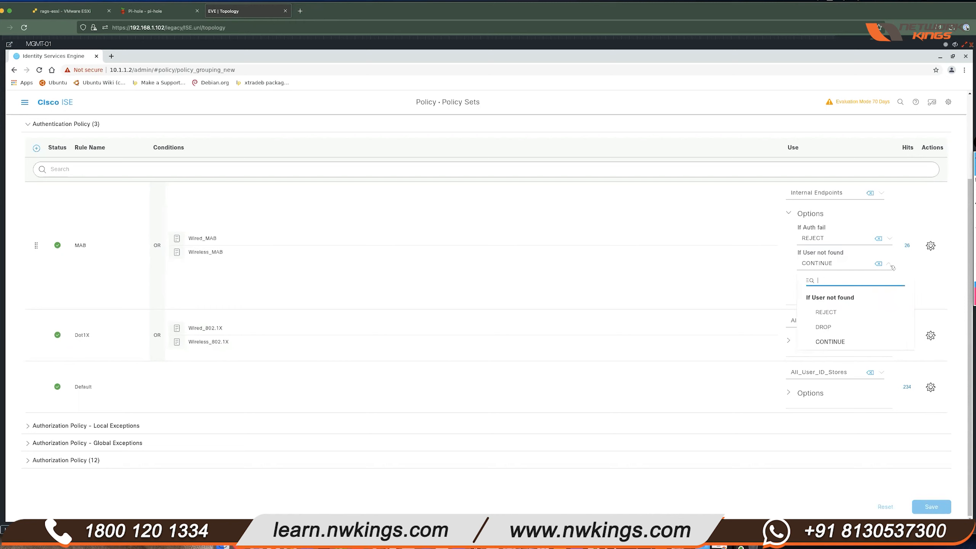
{"action": "left_click", "coordinate": [839, 313]}
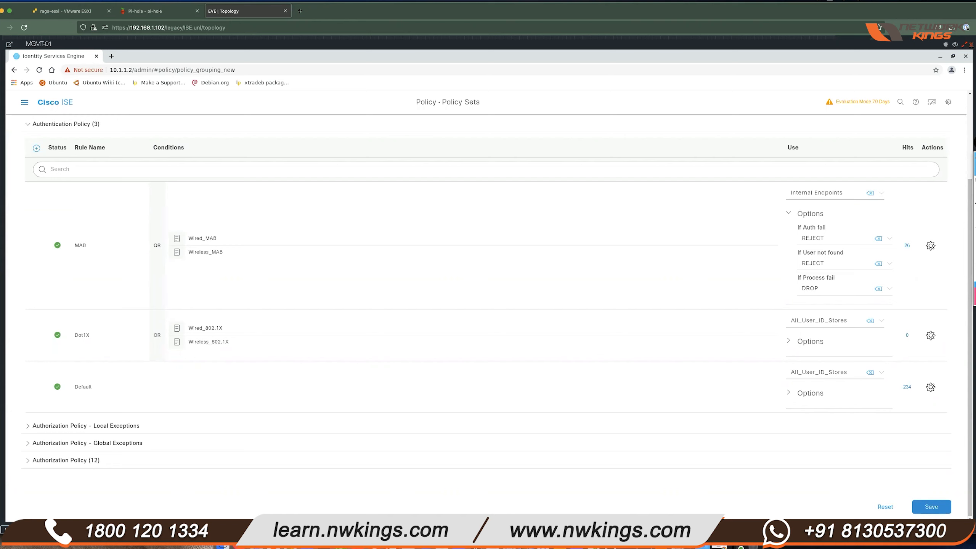
{"action": "left_click", "coordinate": [931, 507]}
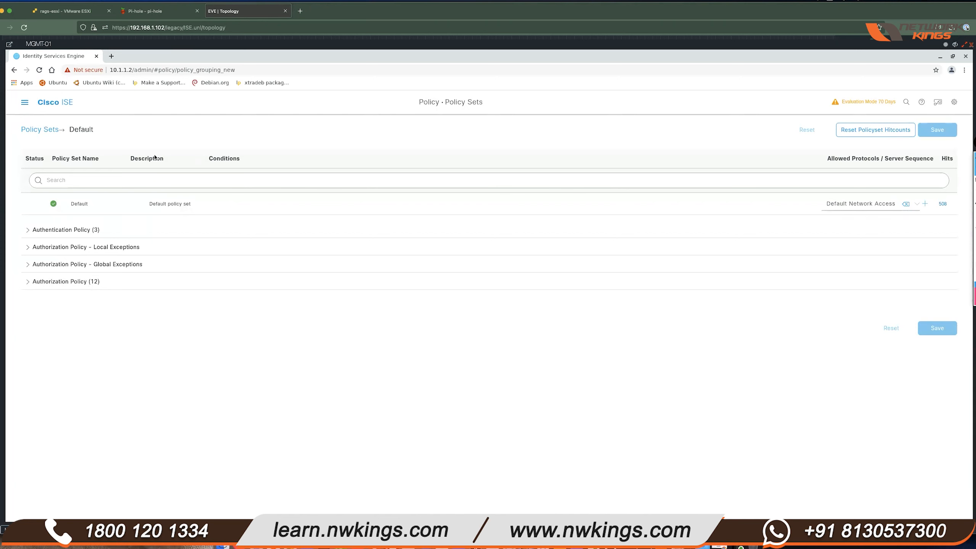
{"action": "left_click", "coordinate": [33, 231]}
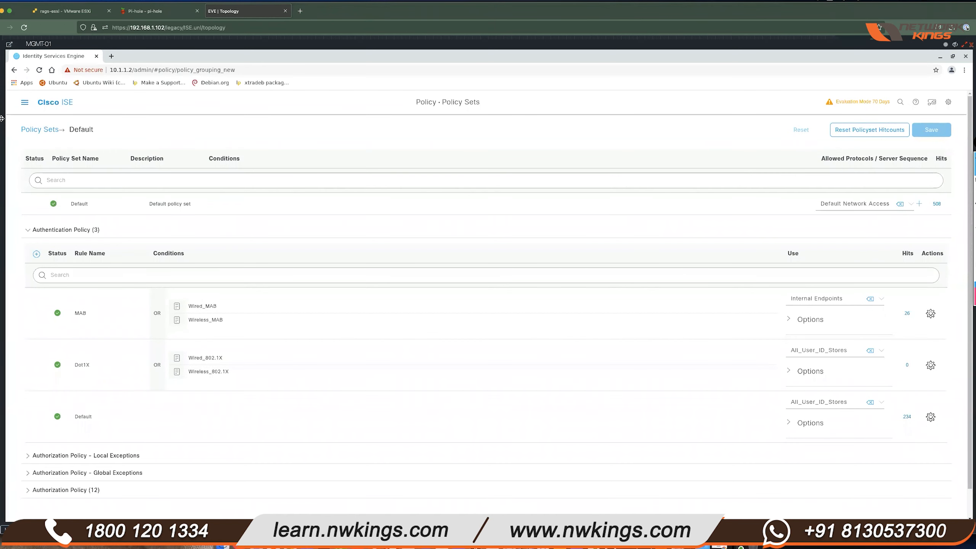
- Open Context Visibility > Endpoints, widen the Username column, and locate endpoint 50:00:00:0B:00:00
{"action": "left_click", "coordinate": [24, 102]}
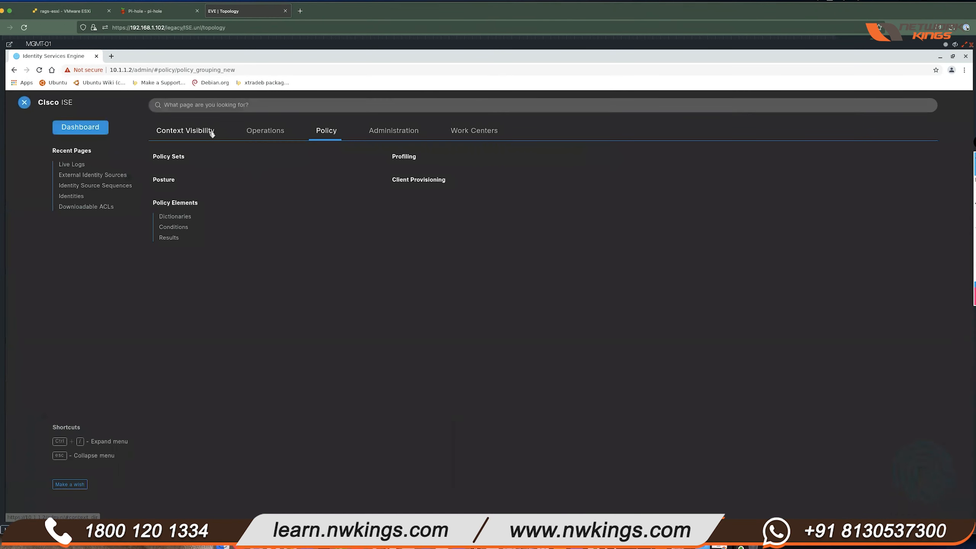
{"action": "left_click", "coordinate": [211, 133]}
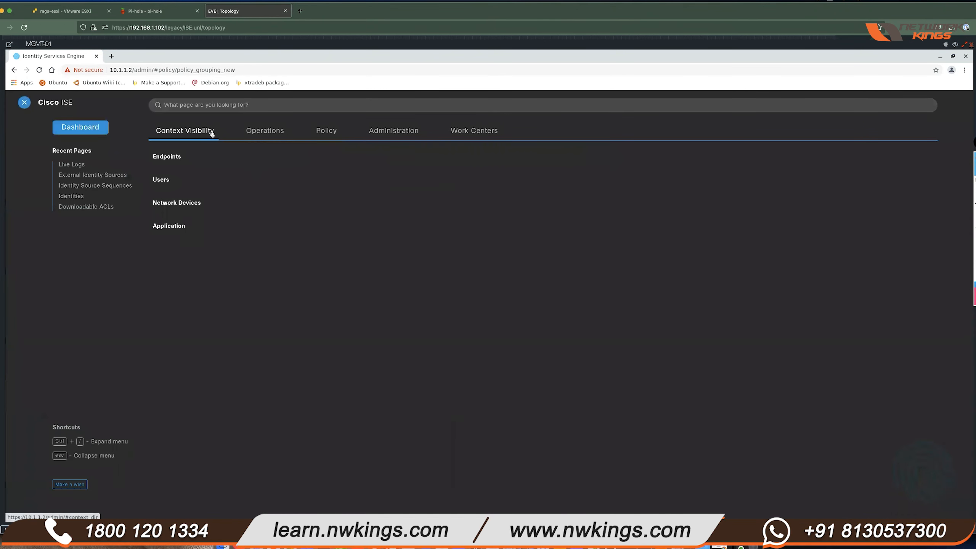
{"action": "left_click", "coordinate": [178, 157]}
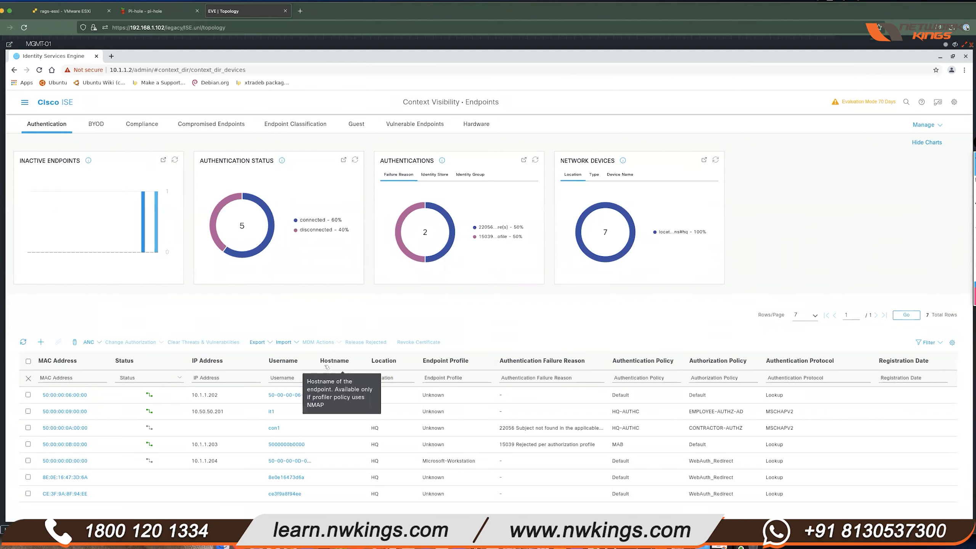
{"action": "left_click_drag", "start_coordinate": [315, 356], "coordinate": [344, 355]}
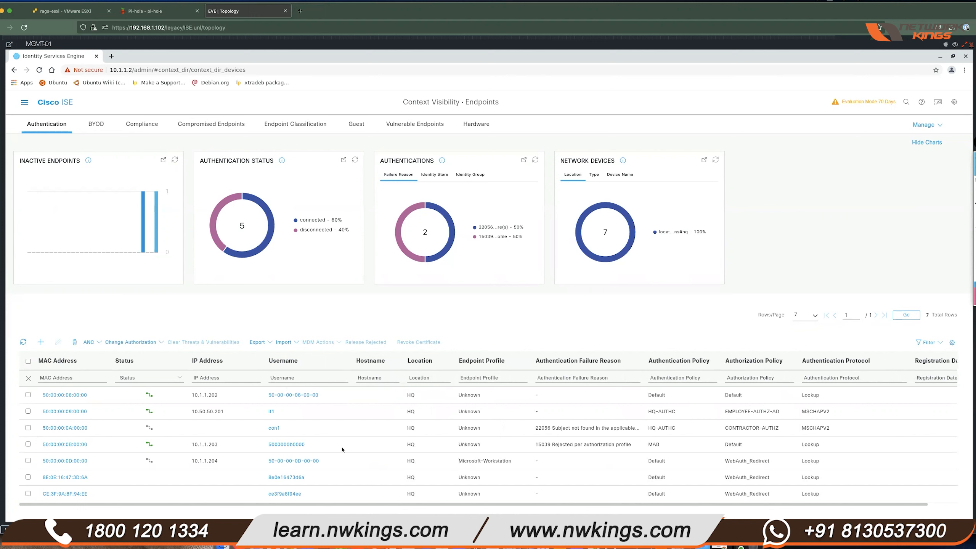
{"action": "left_click", "coordinate": [60, 447]}
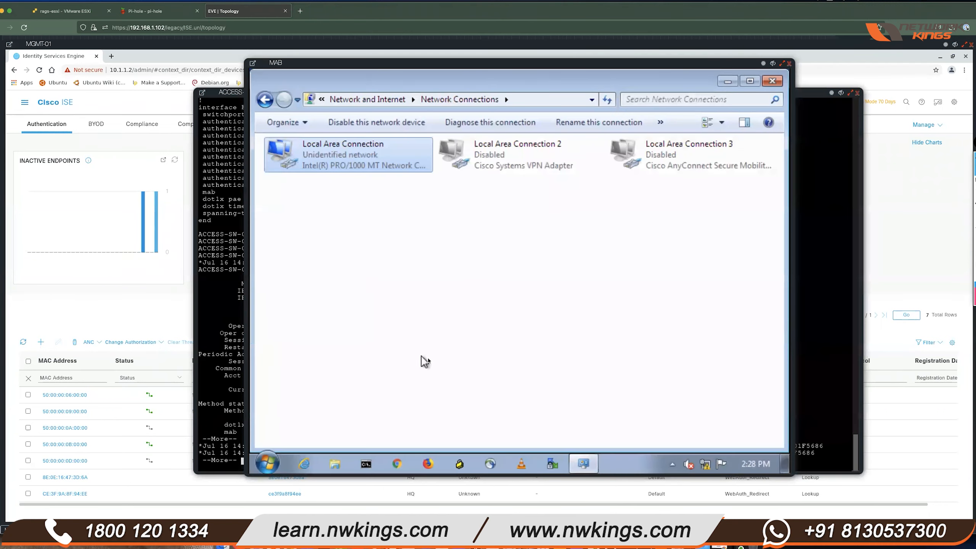
- Run ipconfig -all in an admin Command Prompt and mark the MAC address 50-00-00-0B-00-00
{"action": "left_click", "coordinate": [365, 464]}
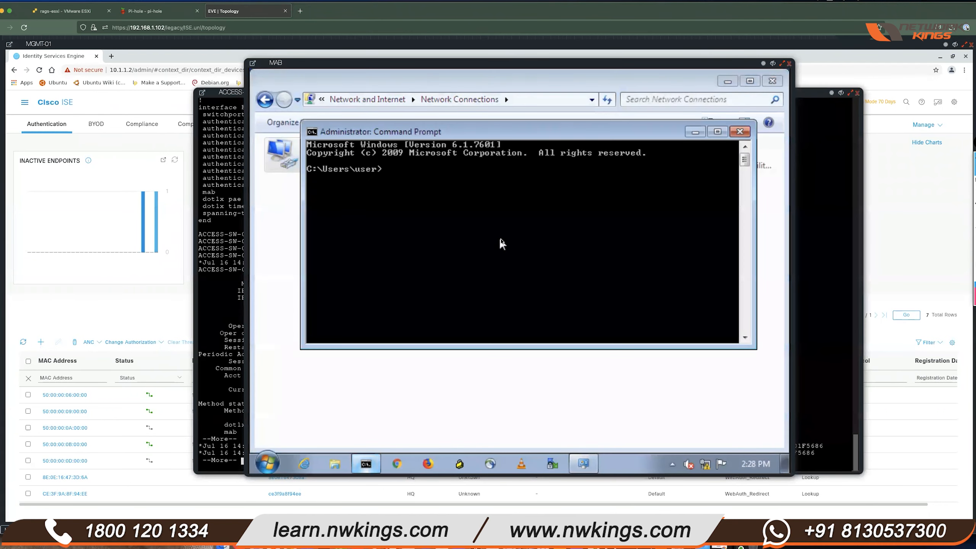
{"action": "type", "text": "ipconfig -all"}
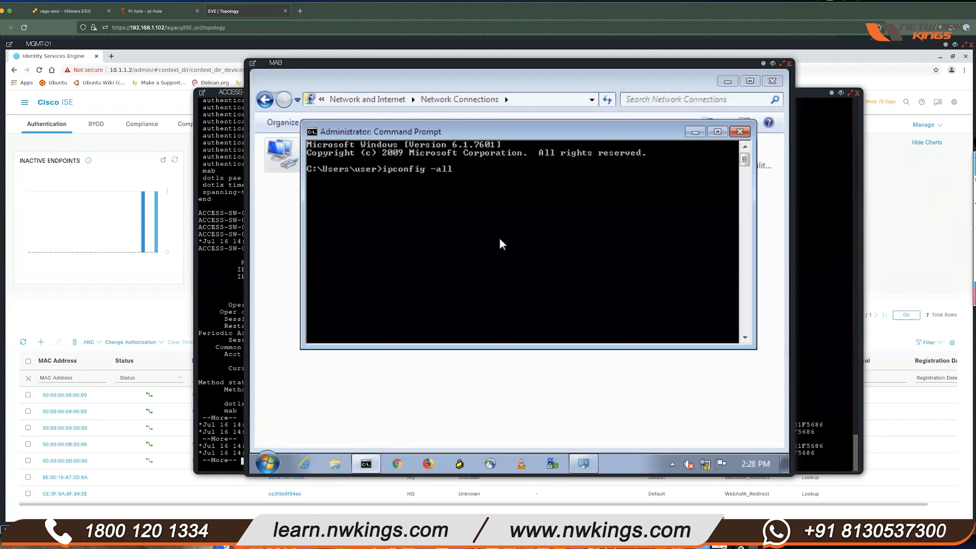
{"action": "key", "text": "Return"}
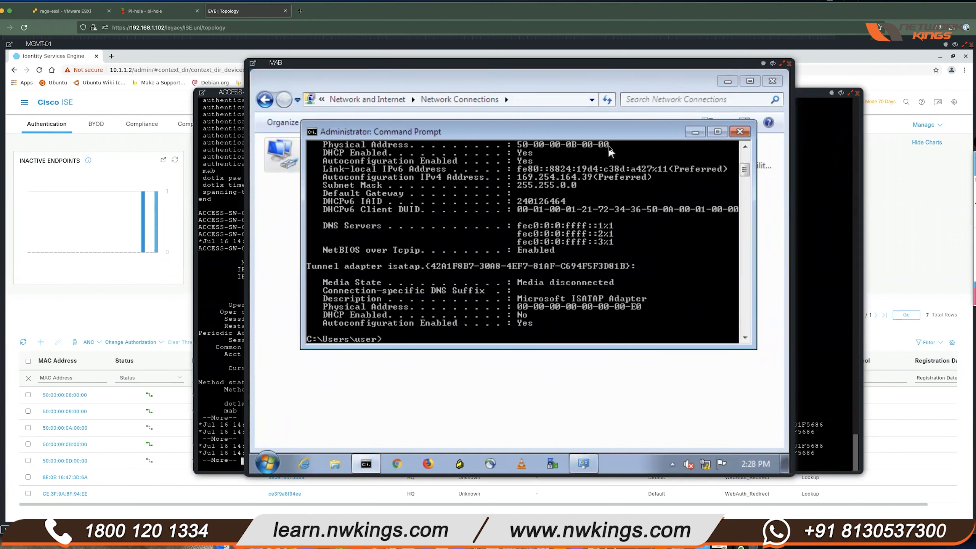
{"action": "right_click", "coordinate": [526, 143]}
{"action": "left_click", "coordinate": [538, 148]}
{"action": "left_click_drag", "start_coordinate": [519, 145], "coordinate": [597, 146]}
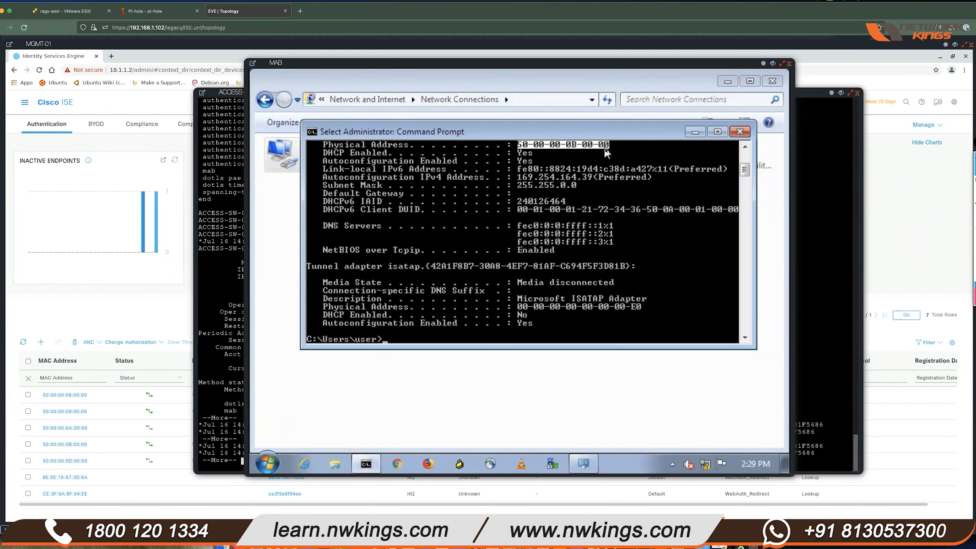
{"action": "left_click", "coordinate": [147, 301]}
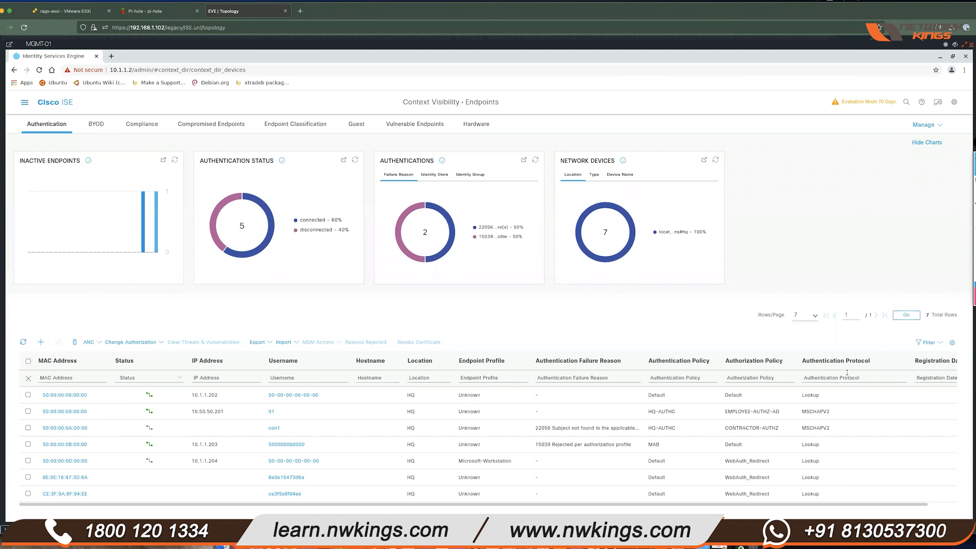
- Open endpoint 50:00:00:0B:00:00's Attributes, showing Static Assignment false and identity group Unknown
{"action": "left_click_drag", "start_coordinate": [538, 444], "coordinate": [756, 446]}
{"action": "left_click", "coordinate": [627, 443]}
{"action": "left_click", "coordinate": [70, 445]}
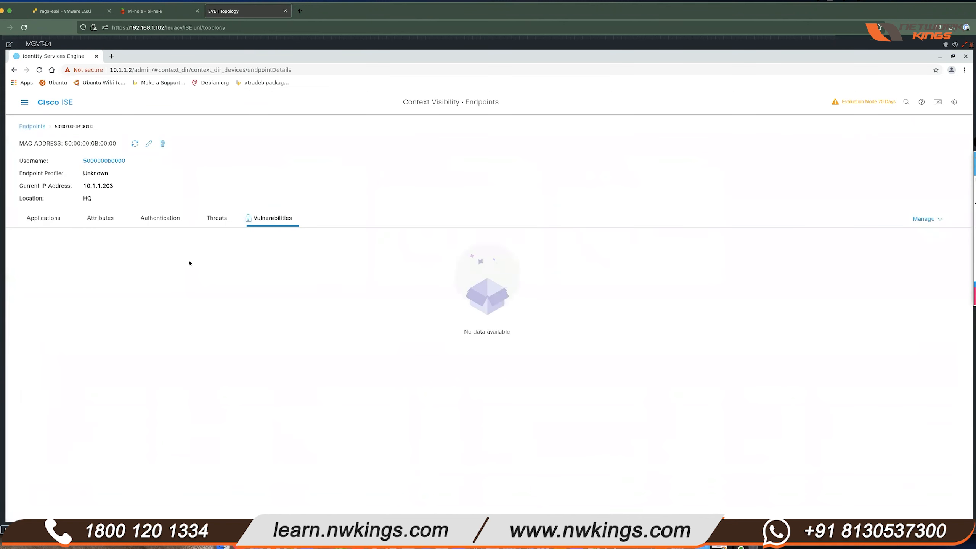
{"action": "left_click", "coordinate": [100, 219]}
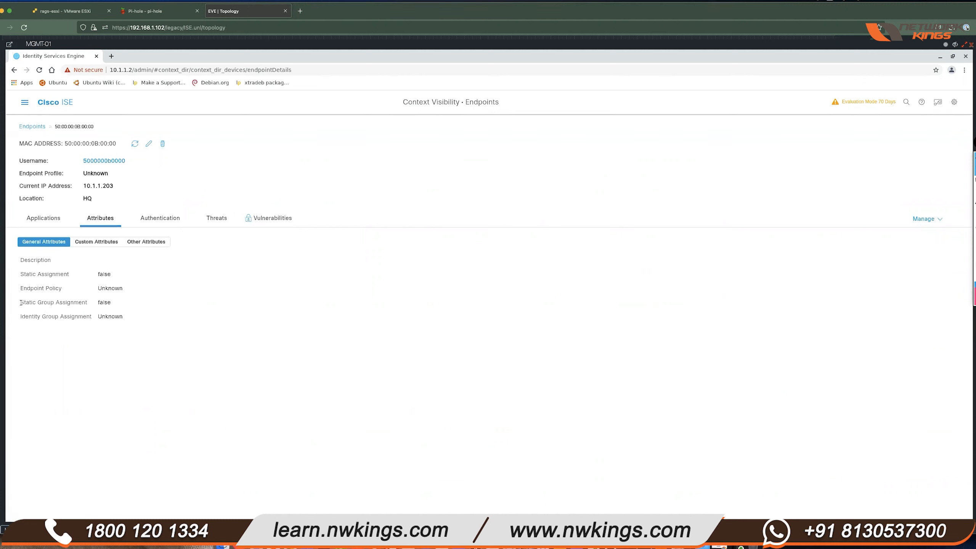
{"action": "left_click_drag", "start_coordinate": [20, 303], "coordinate": [174, 301]}
{"action": "left_click", "coordinate": [175, 301]}
{"action": "left_click_drag", "start_coordinate": [14, 273], "coordinate": [114, 273]}
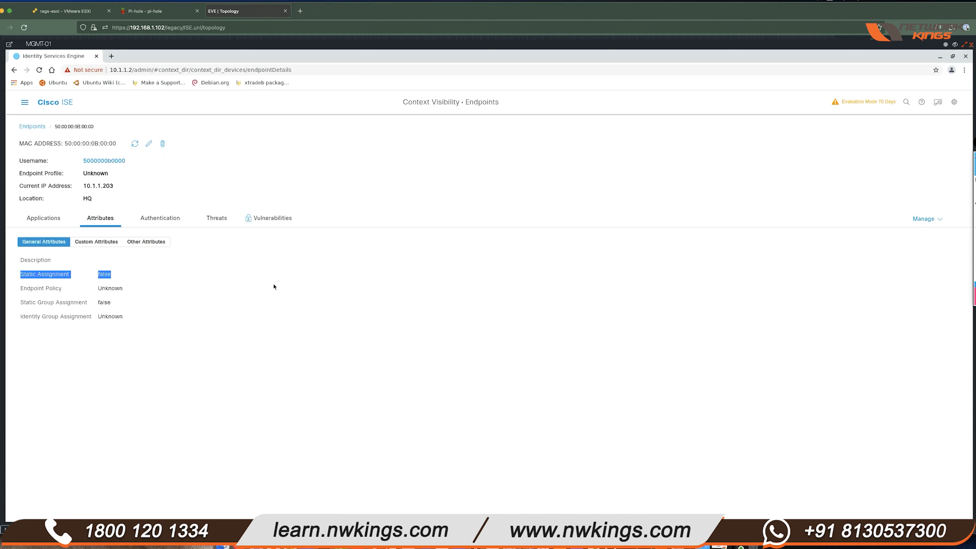
{"action": "mouse_move", "coordinate": [123, 317]}
{"action": "left_mouse_down"}
{"action": "mouse_move", "coordinate": [55, 317]}
{"action": "mouse_move", "coordinate": [120, 317]}
{"action": "left_mouse_up"}
{"action": "left_click", "coordinate": [51, 317]}
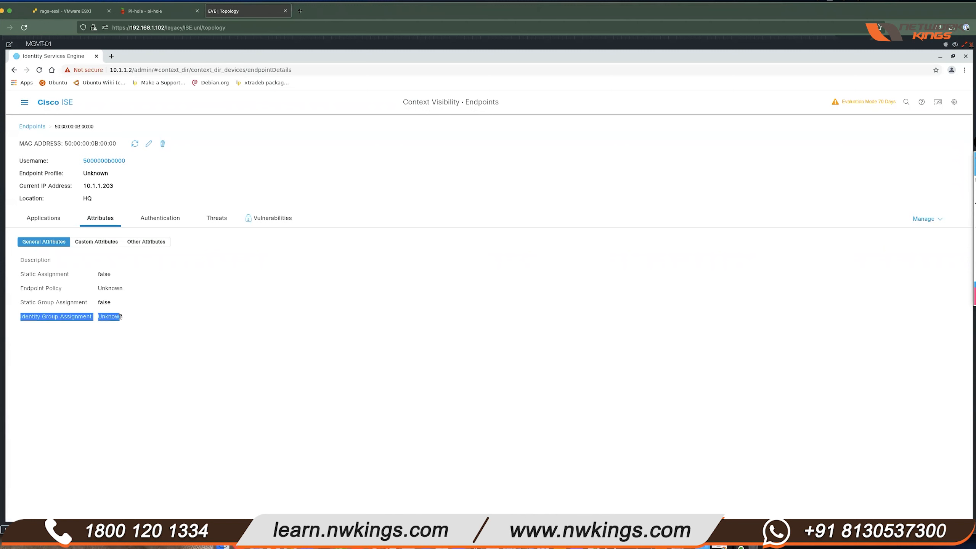
{"action": "left_click", "coordinate": [310, 314]}
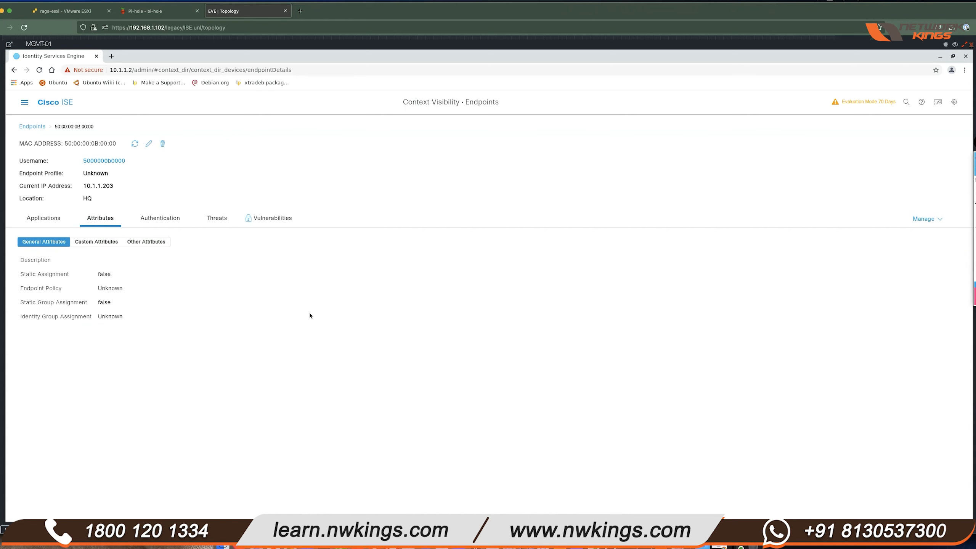
- Create the LAB-MAB group under Administration > Identity Groups > Endpoint Identity Groups and confirm it's listed
{"action": "left_click", "coordinate": [15, 104]}
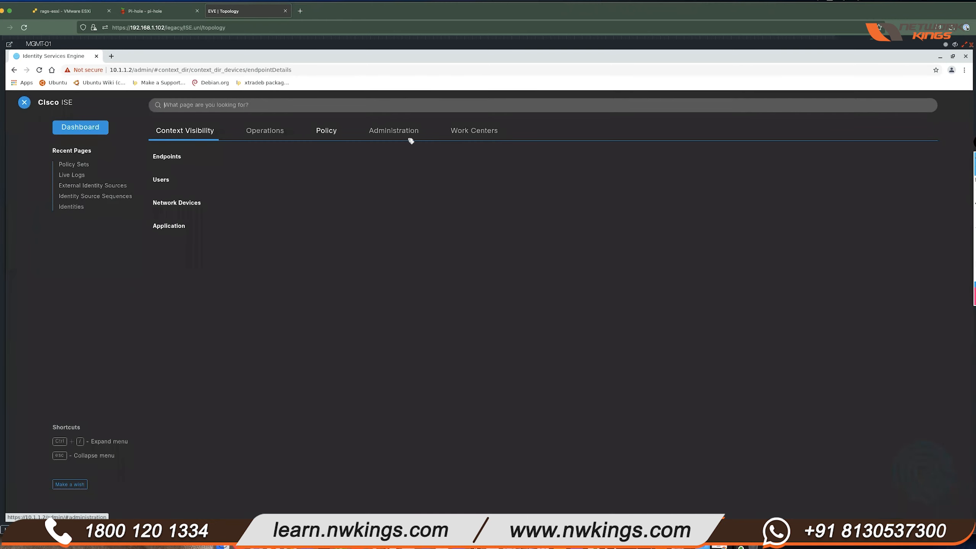
{"action": "left_click", "coordinate": [395, 135]}
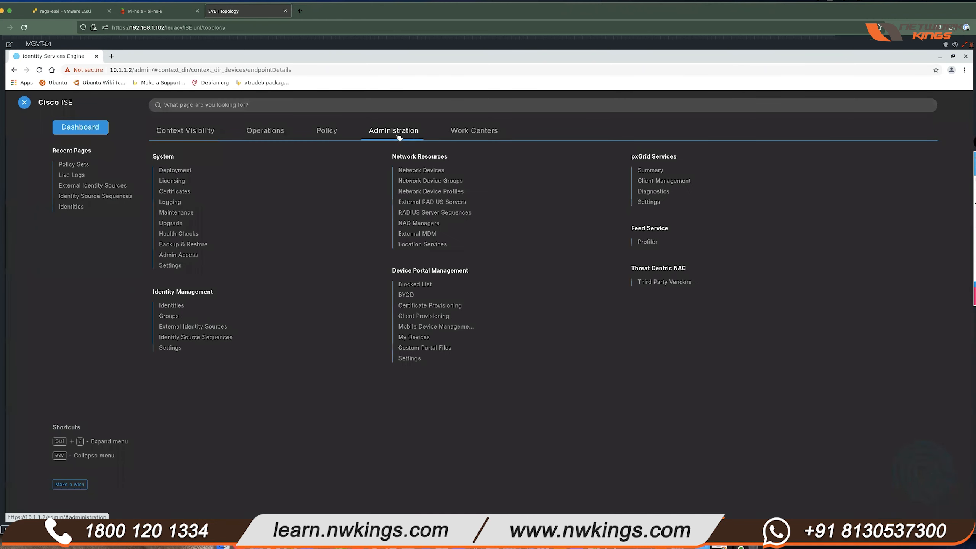
{"action": "left_click", "coordinate": [169, 316]}
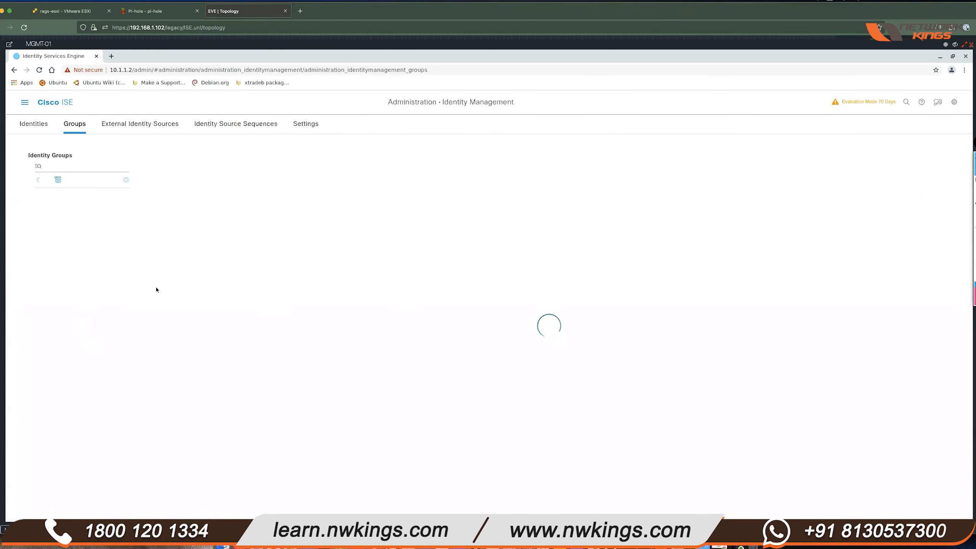
{"action": "left_click", "coordinate": [82, 214]}
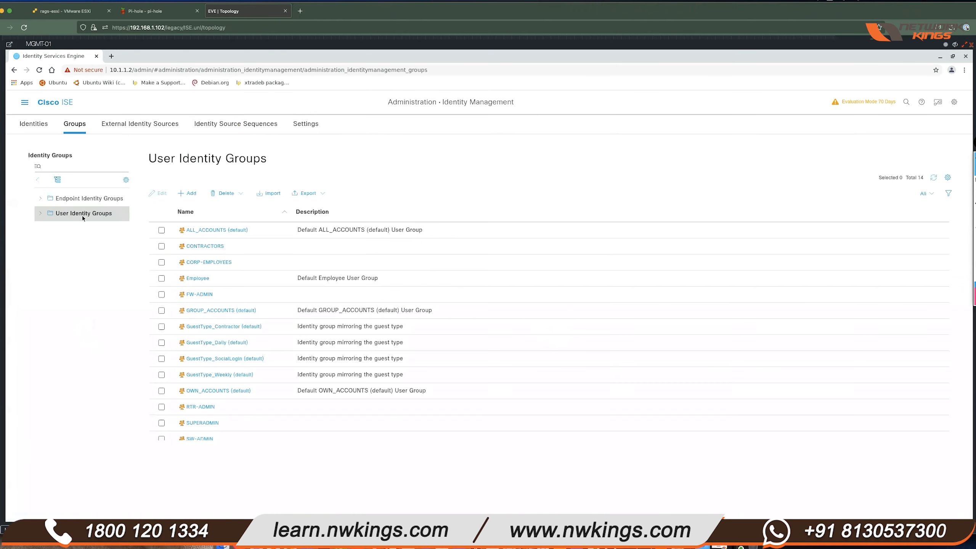
{"action": "left_click", "coordinate": [88, 198]}
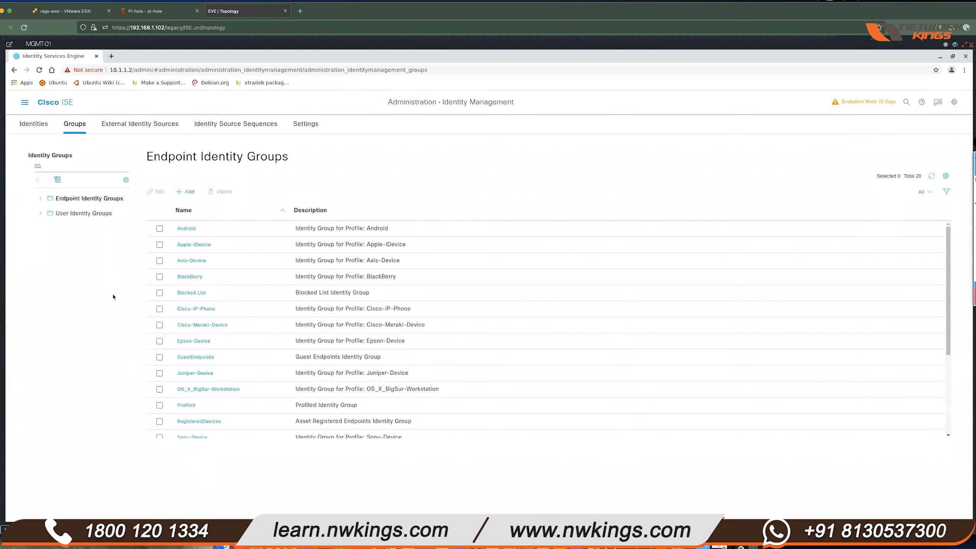
{"action": "left_click", "coordinate": [186, 191]}
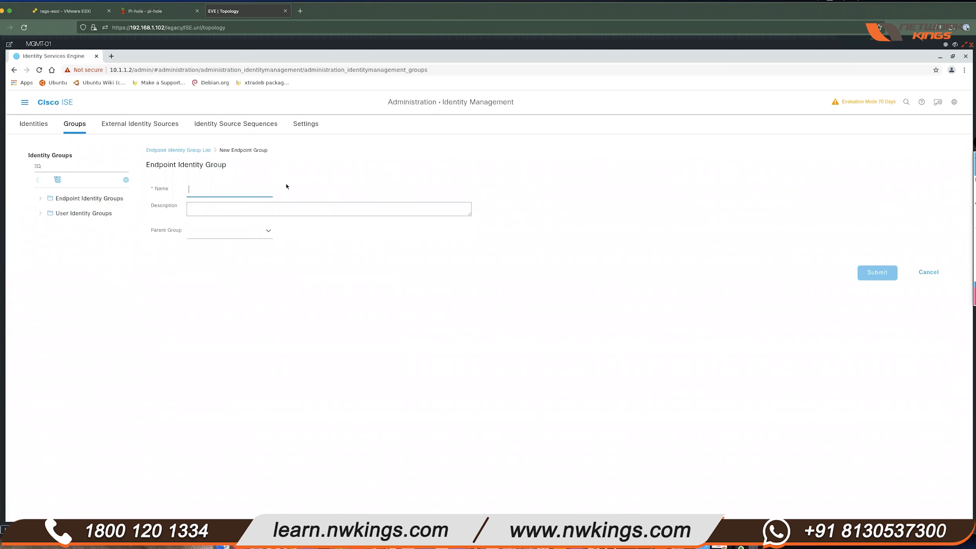
{"action": "type", "text": "LAB-MAB"}
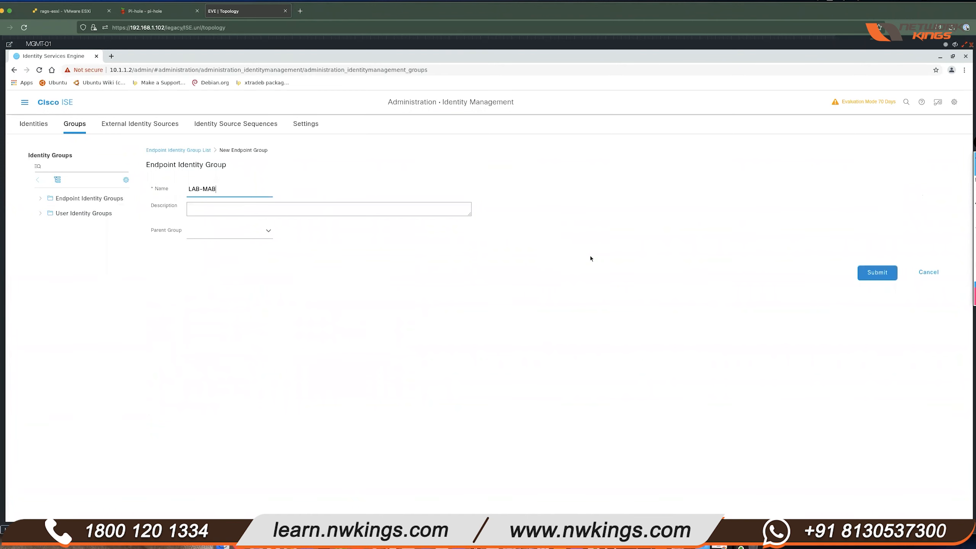
{"action": "left_click", "coordinate": [895, 273]}
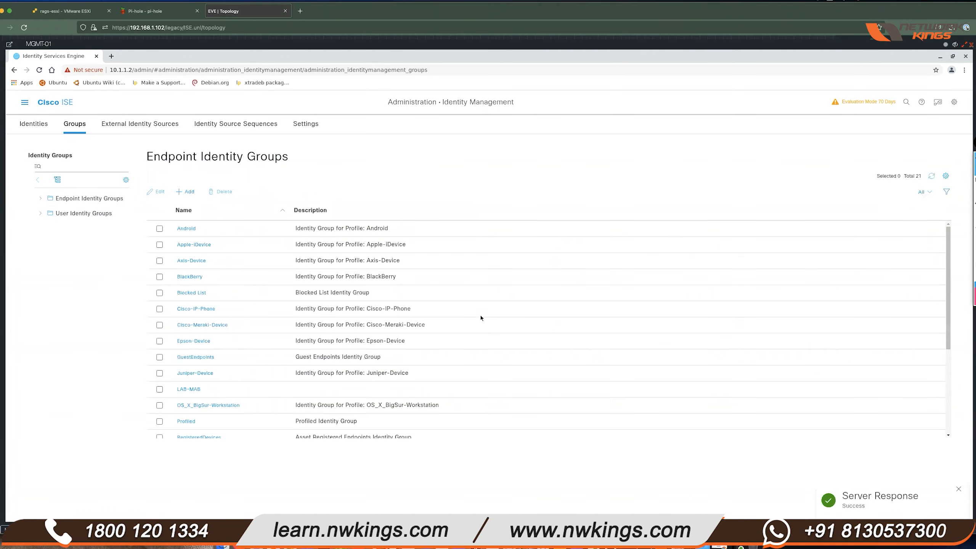
{"action": "scroll", "coordinate": [192, 336], "scroll_direction": "down", "scroll_amount": 2}
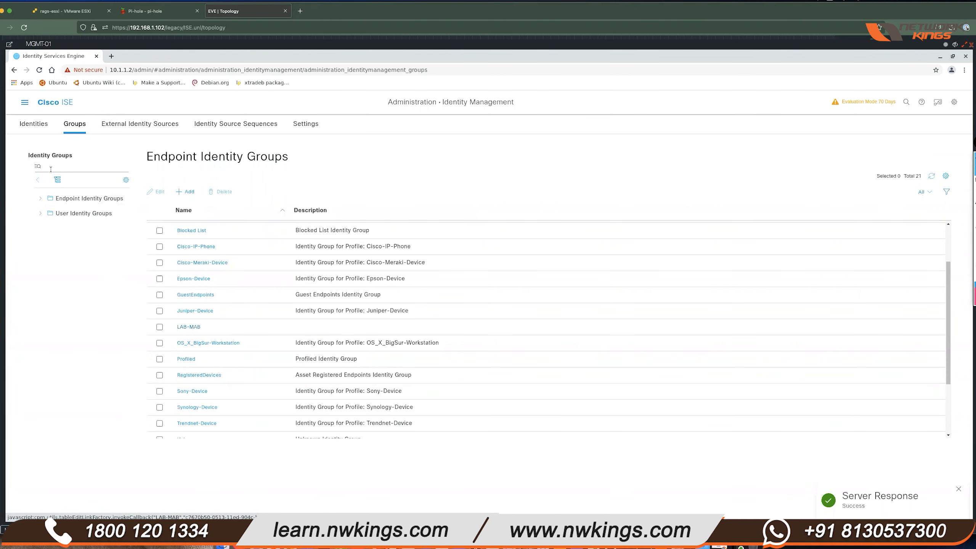
{"action": "left_click", "coordinate": [25, 103]}
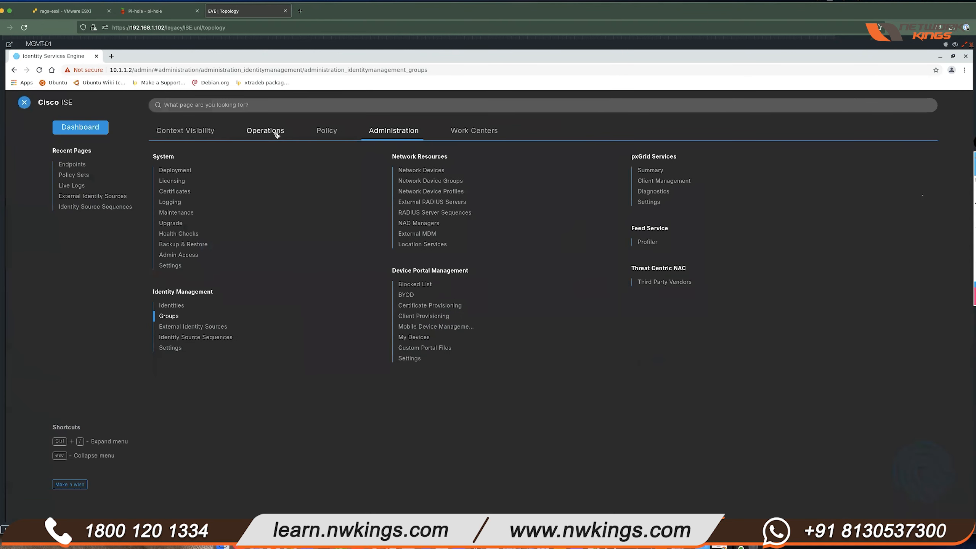
- Go to Context Visibility > Endpoints, open 50:00:00:0B:00:00, and start editing it
{"action": "left_click", "coordinate": [267, 132]}
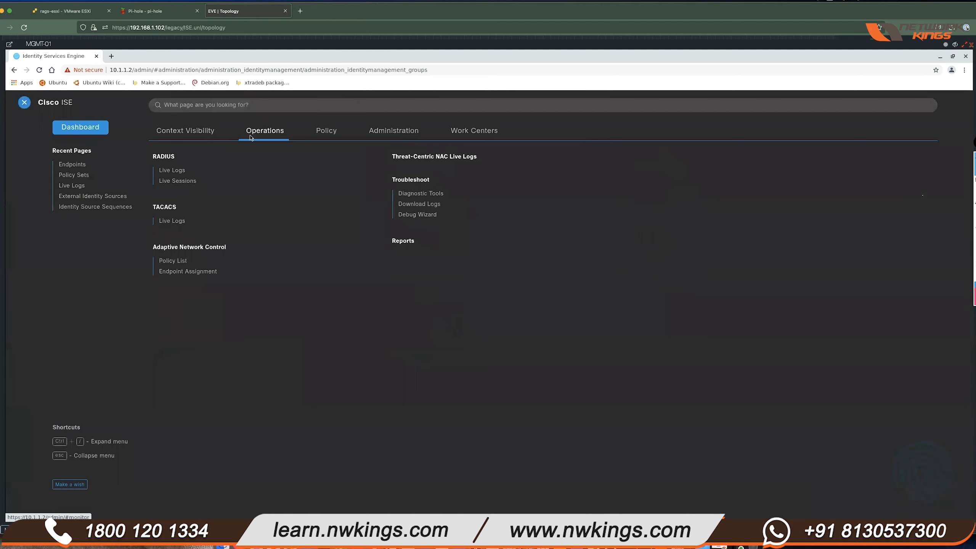
{"action": "mouse_move", "coordinate": [180, 133]}
{"action": "left_click", "coordinate": [165, 157]}
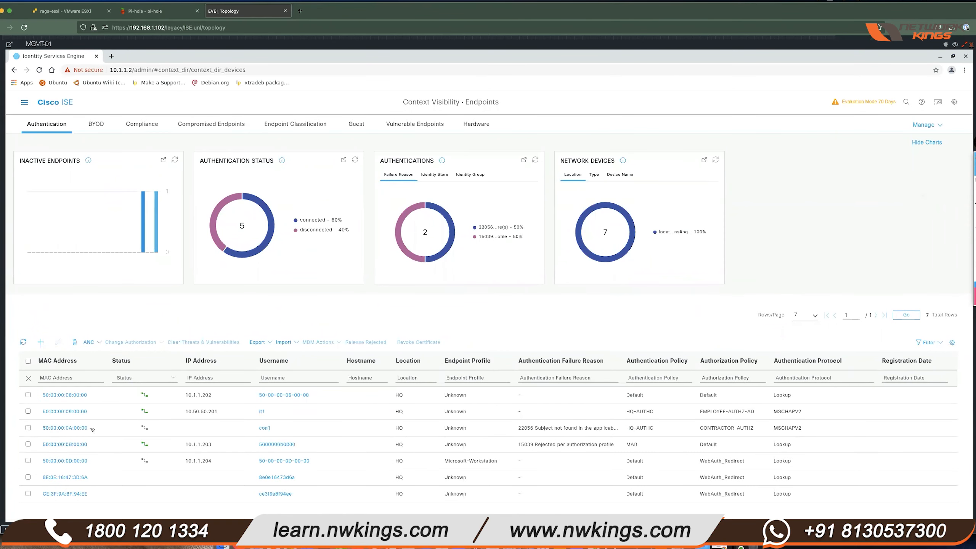
{"action": "left_click", "coordinate": [43, 218]}
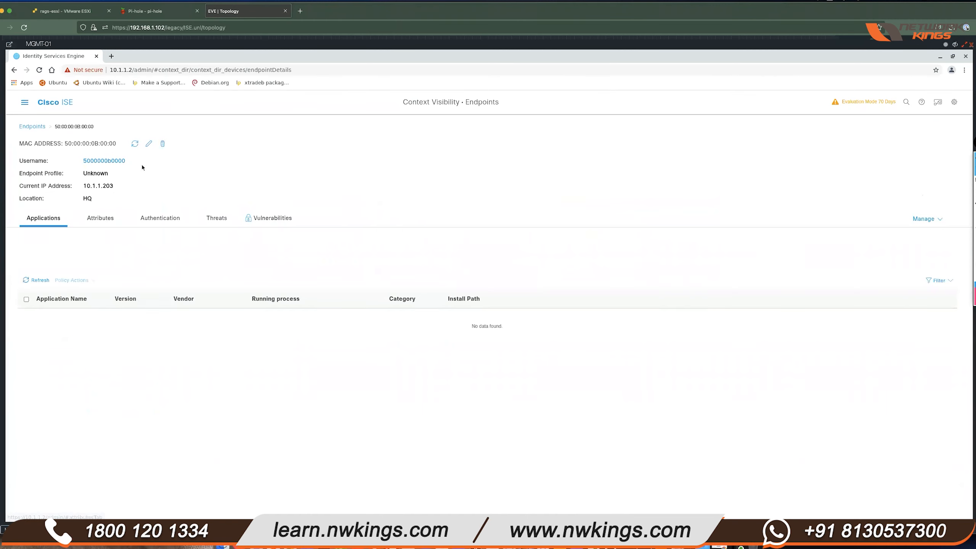
{"action": "left_click", "coordinate": [149, 145]}
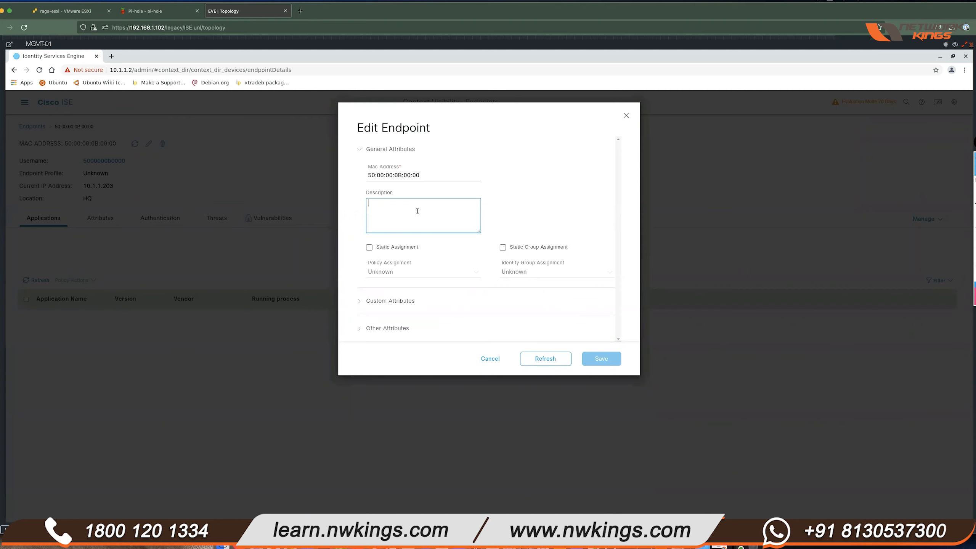
- Give the endpoint description LAB-MAB-Windows7 and statically assign it to the LAB-MAB identity group
{"action": "type", "text": "LAB-MAB-Windows7"}
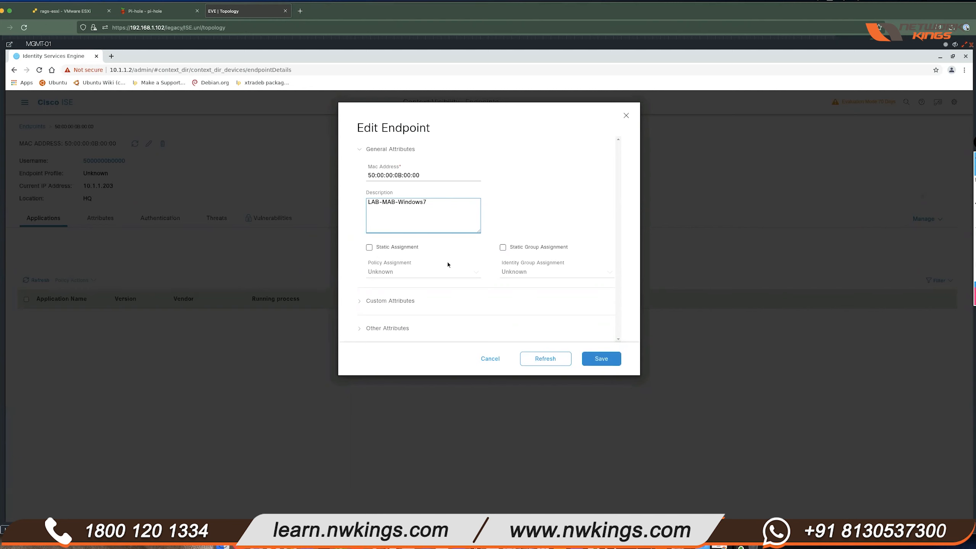
{"action": "left_click", "coordinate": [510, 248]}
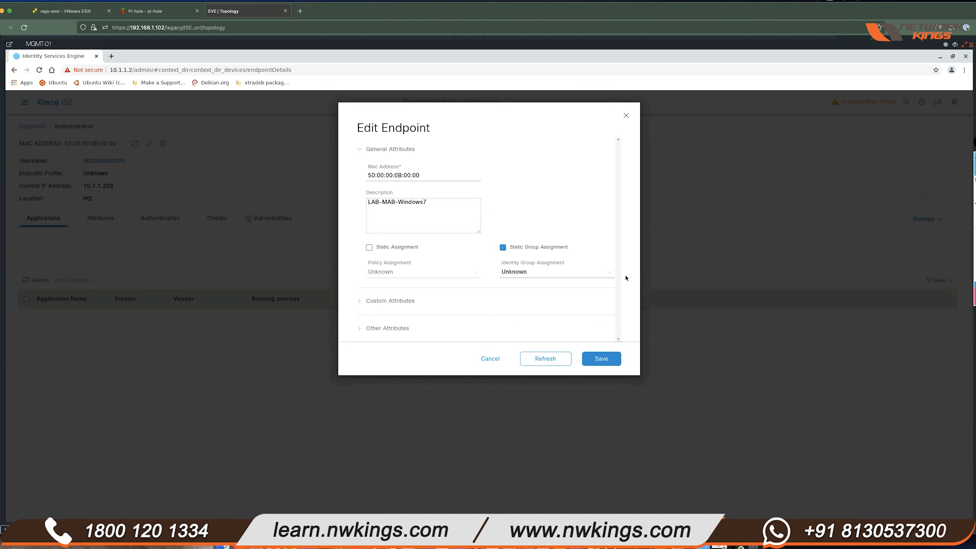
{"action": "left_click", "coordinate": [613, 273]}
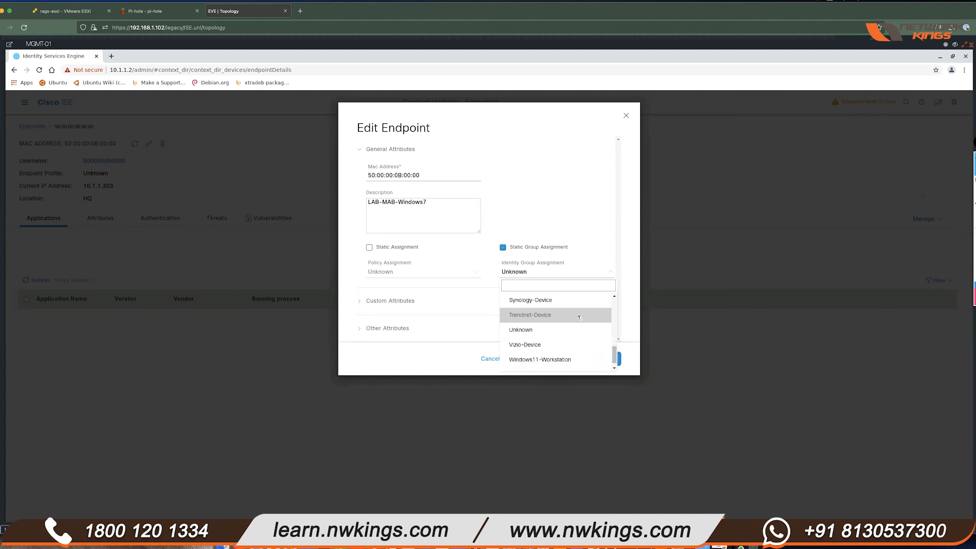
{"action": "scroll", "coordinate": [579, 318], "scroll_direction": "up", "scroll_amount": 10}
{"action": "scroll", "coordinate": [578, 317], "scroll_direction": "up", "scroll_amount": 1}
{"action": "left_click_drag", "start_coordinate": [612, 307], "coordinate": [612, 329]}
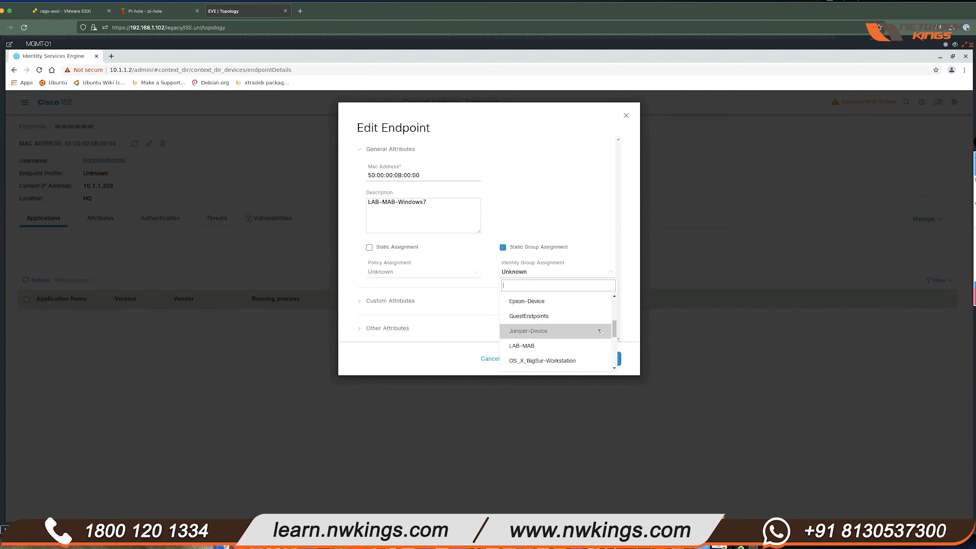
{"action": "left_click", "coordinate": [557, 346]}
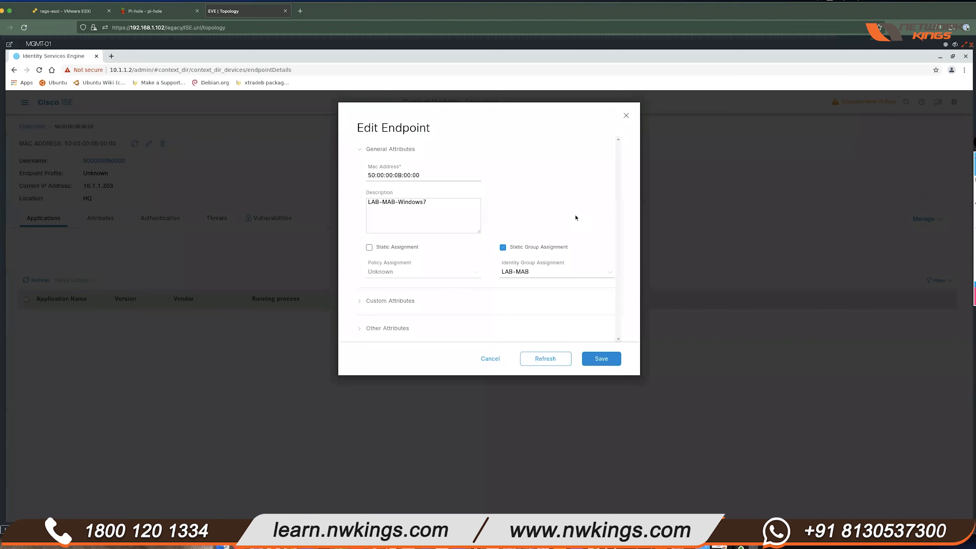
- Statically assign the Microsoft-Device endpoint policy and save the endpoint
{"action": "left_click", "coordinate": [375, 249]}
{"action": "left_click", "coordinate": [470, 273]}
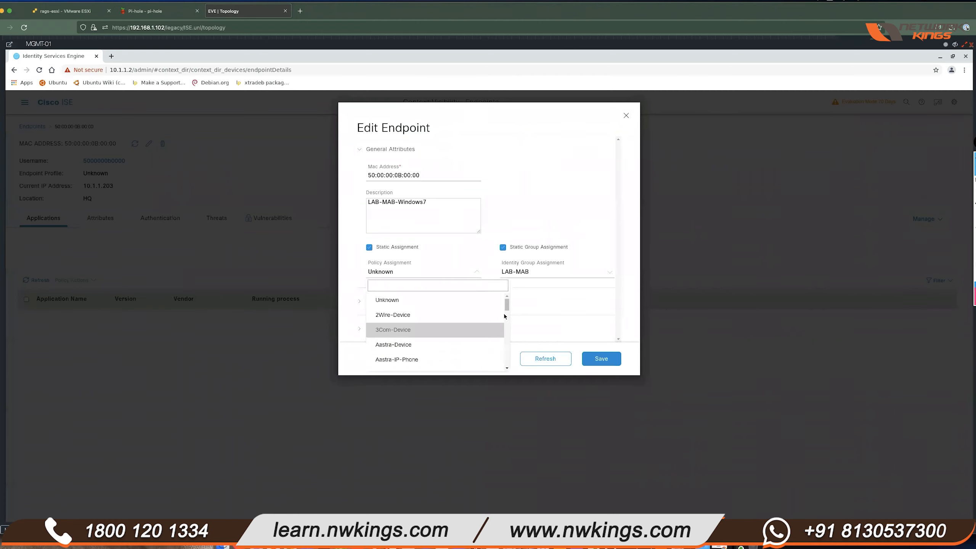
{"action": "left_click_drag", "start_coordinate": [506, 308], "coordinate": [506, 334]}
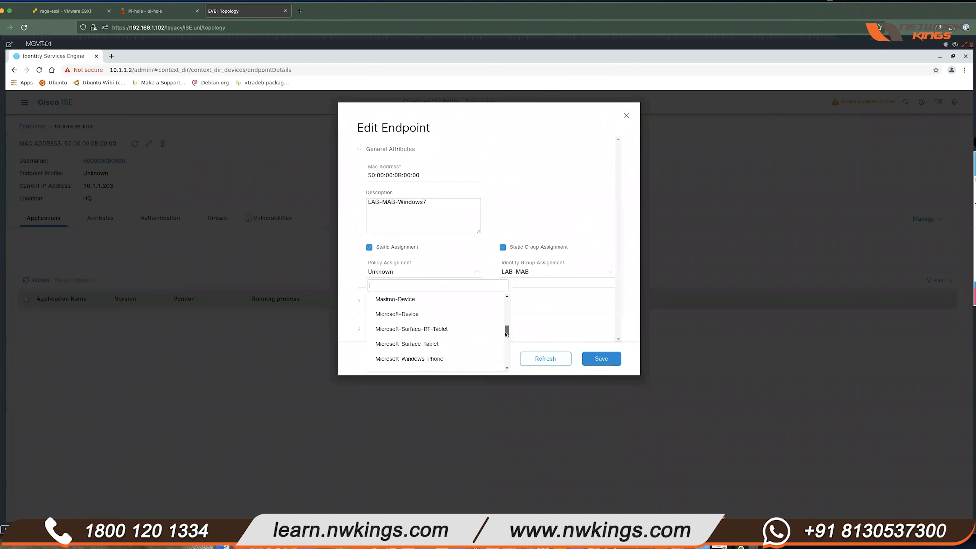
{"action": "left_click", "coordinate": [448, 312]}
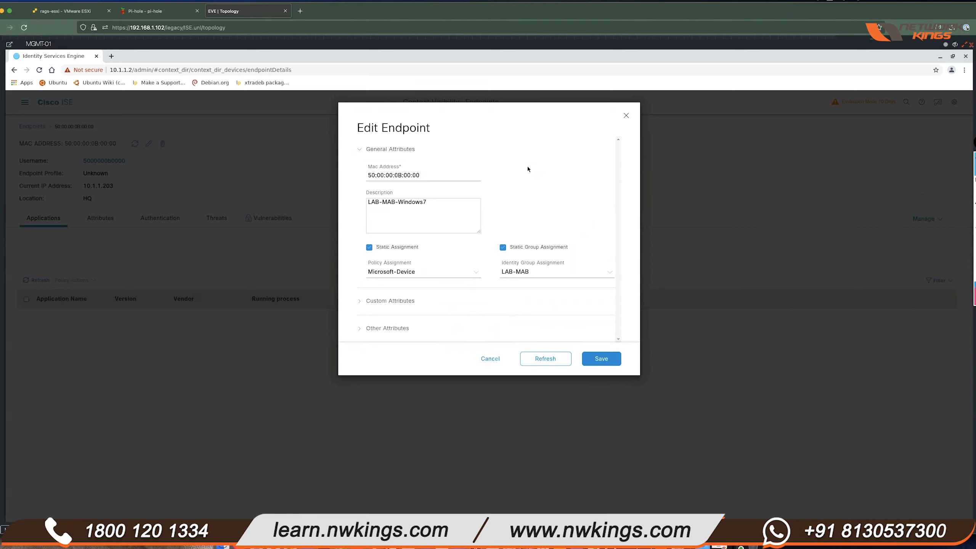
{"action": "left_click", "coordinate": [599, 356]}
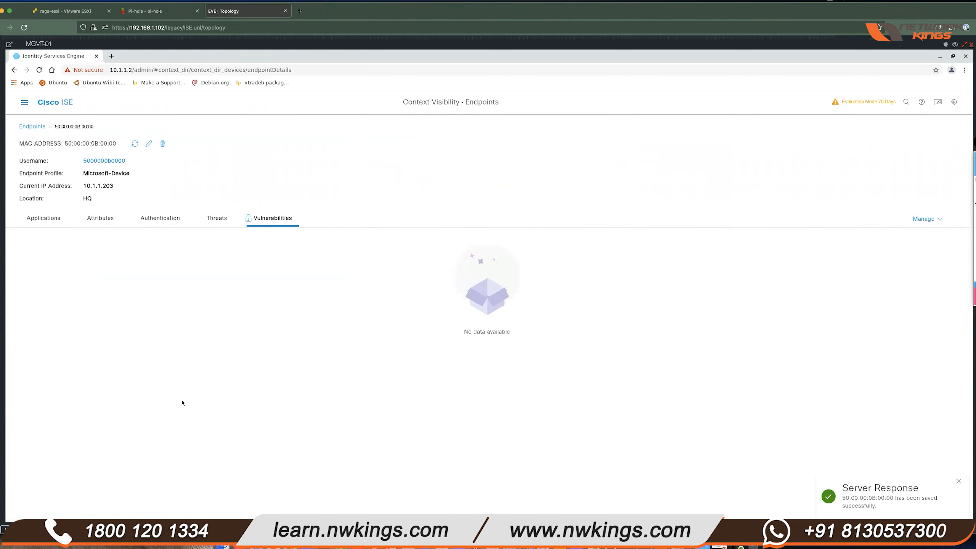
- Review the saved attributes, confirming Static Group Assignment is true, then return to the endpoints list
{"action": "left_click", "coordinate": [63, 218]}
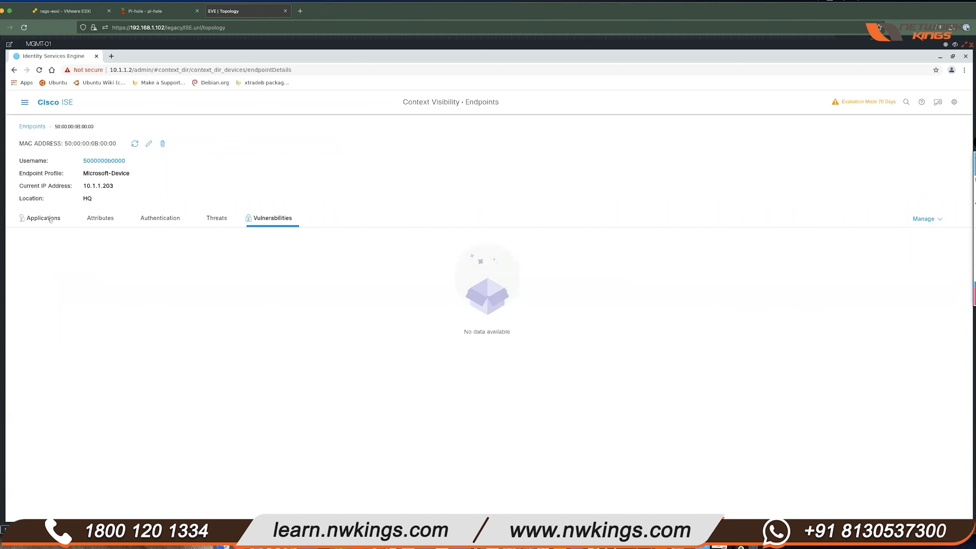
{"action": "left_click", "coordinate": [95, 221]}
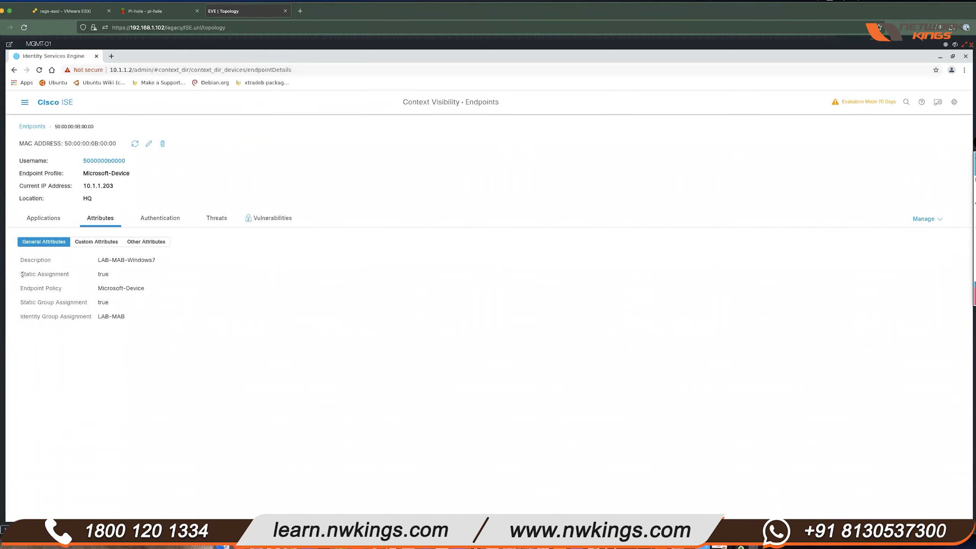
{"action": "left_click_drag", "start_coordinate": [20, 275], "coordinate": [172, 264]}
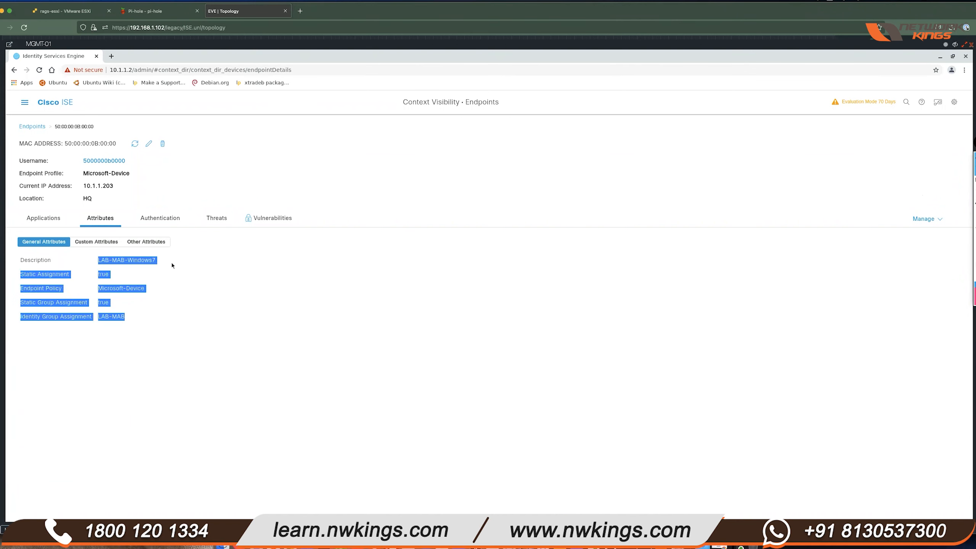
{"action": "left_click", "coordinate": [150, 285]}
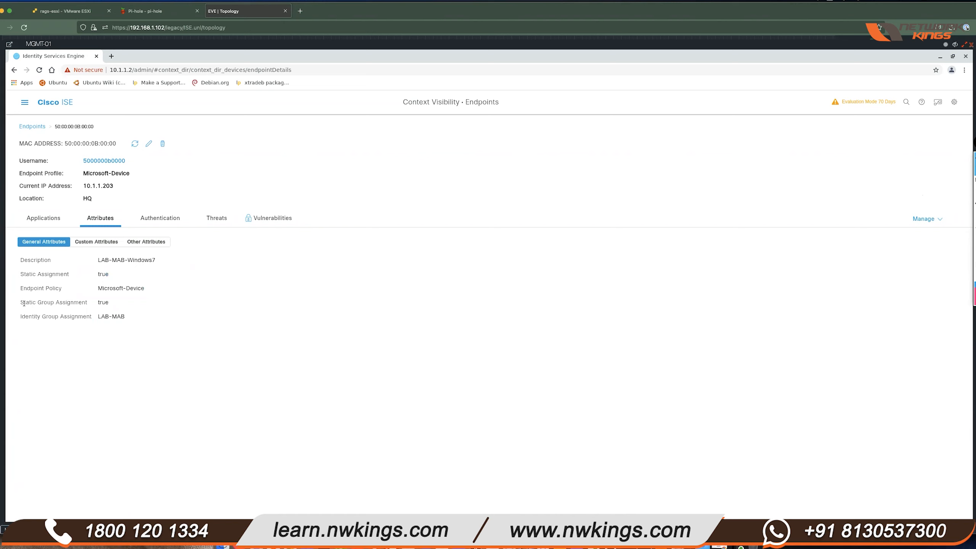
{"action": "left_click_drag", "start_coordinate": [25, 303], "coordinate": [120, 308]}
{"action": "left_click", "coordinate": [120, 309]}
{"action": "left_click", "coordinate": [33, 127]}
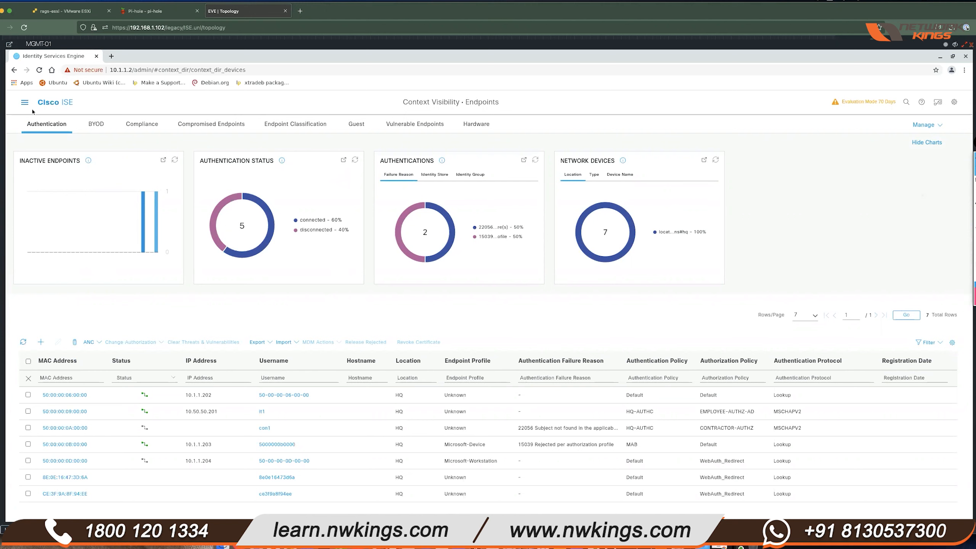
- Go to Policy > Policy Sets, open the Default set and expand Authentication Policy
{"action": "left_click", "coordinate": [24, 102]}
{"action": "left_click", "coordinate": [326, 130]}
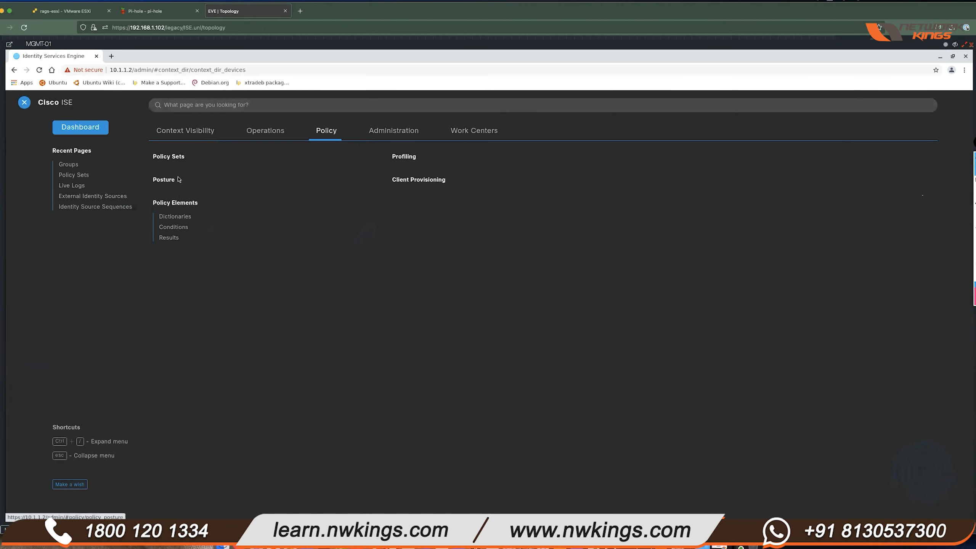
{"action": "left_click", "coordinate": [169, 157]}
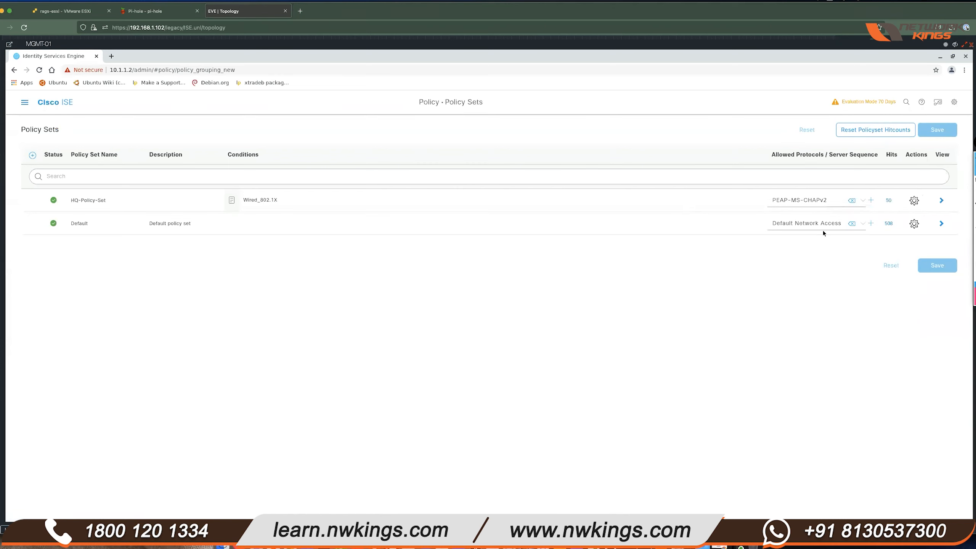
{"action": "left_click", "coordinate": [941, 223]}
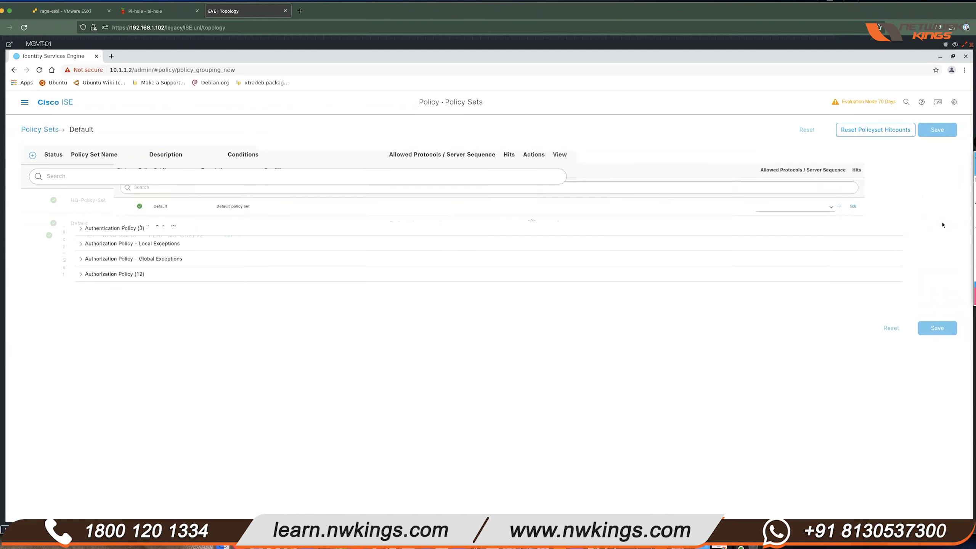
{"action": "left_click", "coordinate": [28, 230]}
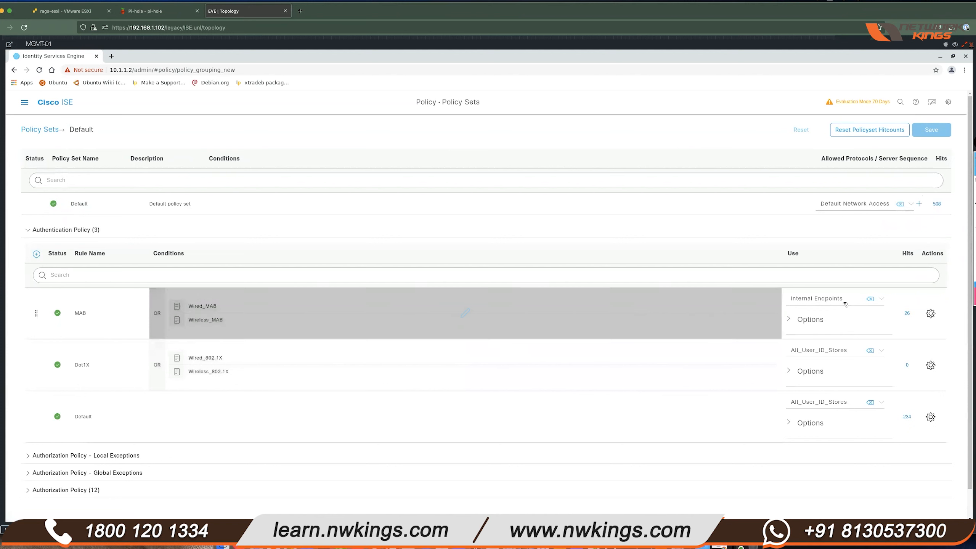
- Check the MAB rule's identity sources and inspect its conditions in Conditions Studio without changes
{"action": "left_click", "coordinate": [882, 299]}
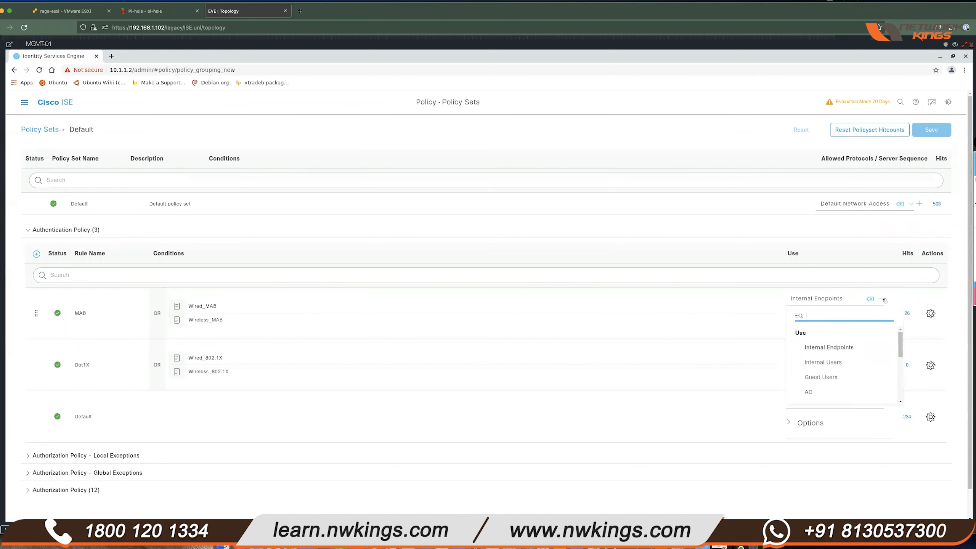
{"action": "scroll", "coordinate": [902, 361], "scroll_direction": "down", "scroll_amount": 2}
{"action": "scroll", "coordinate": [902, 361], "scroll_direction": "down", "scroll_amount": 5}
{"action": "left_click_drag", "start_coordinate": [900, 389], "coordinate": [899, 333]}
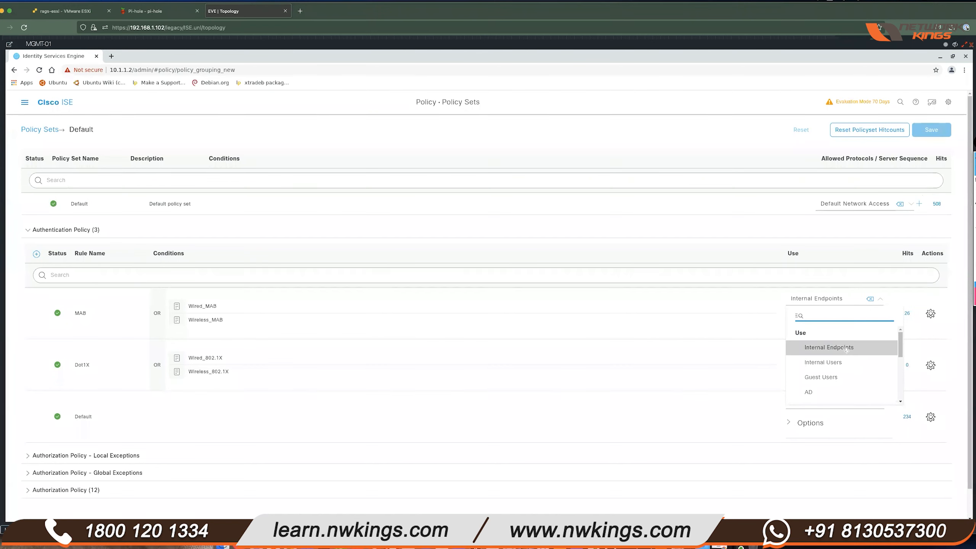
{"action": "left_click", "coordinate": [658, 313]}
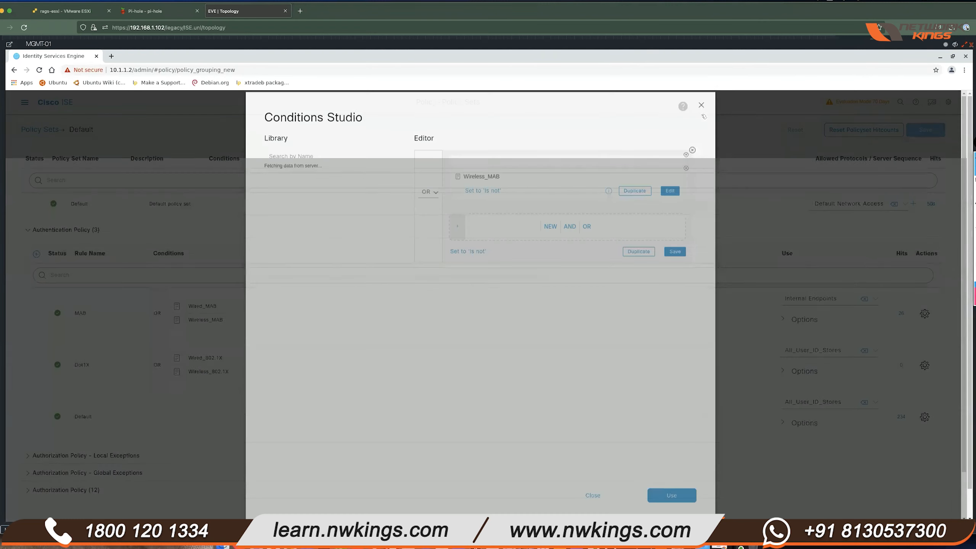
{"action": "left_click", "coordinate": [701, 116]}
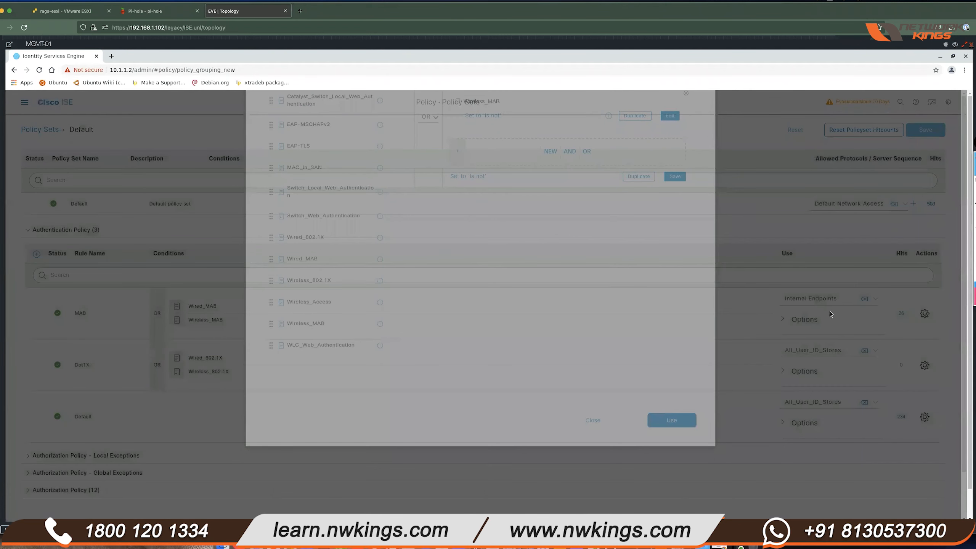